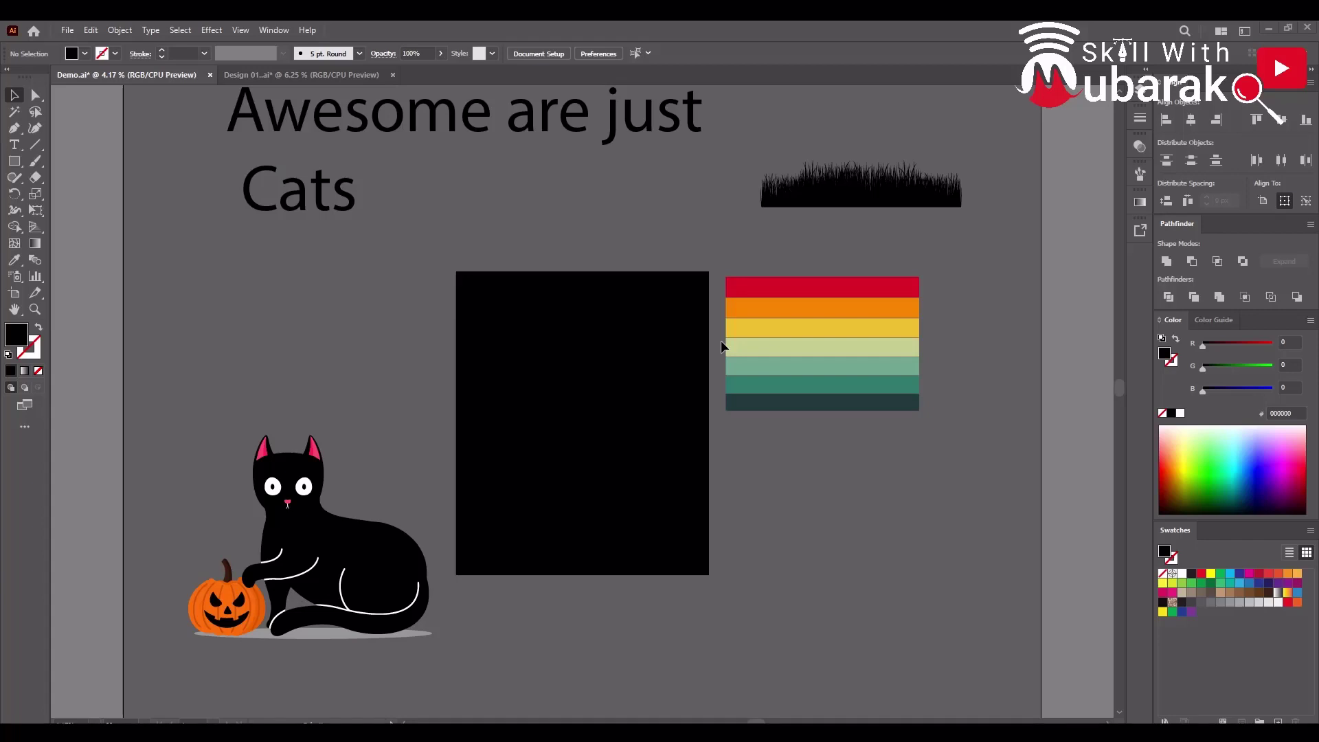
Zoom out and pan around the Demo.ai canvas, then switch to the Design 01 document
key("ctrl+minus")
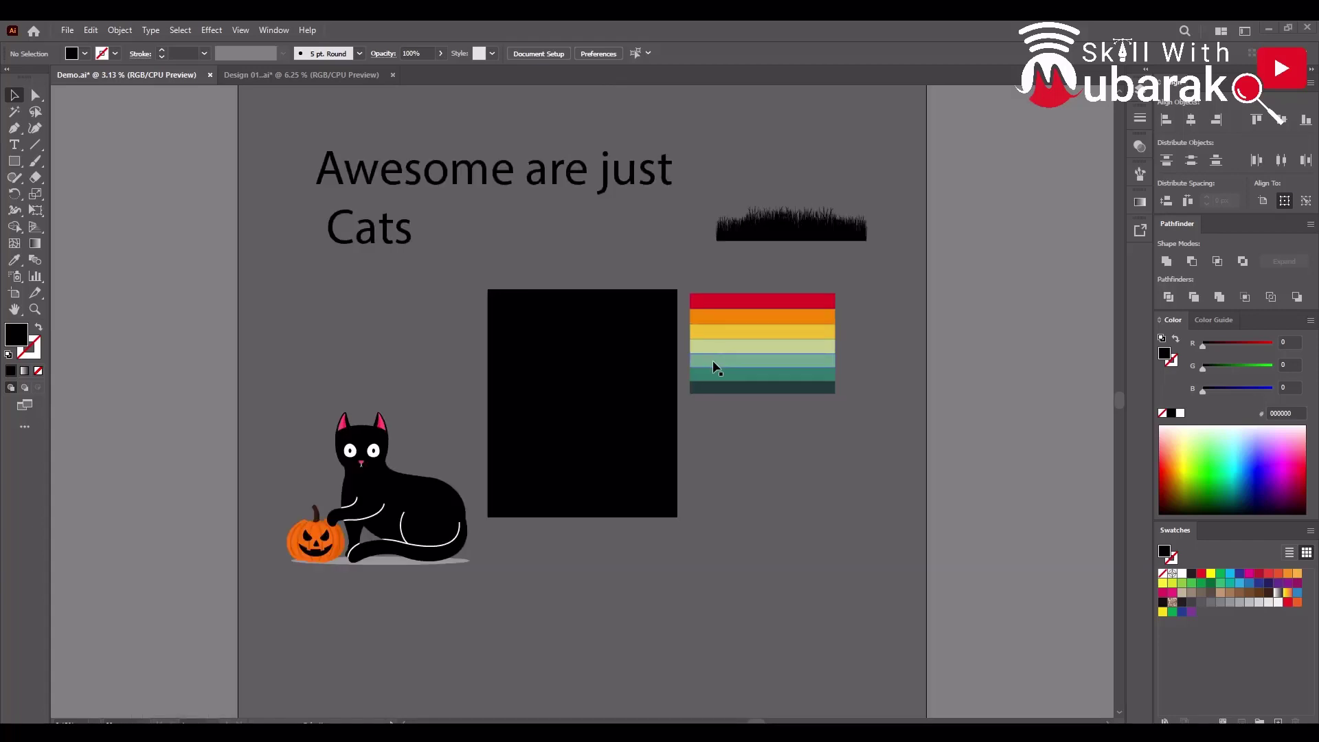
left_click_drag(676, 347, 679, 315)
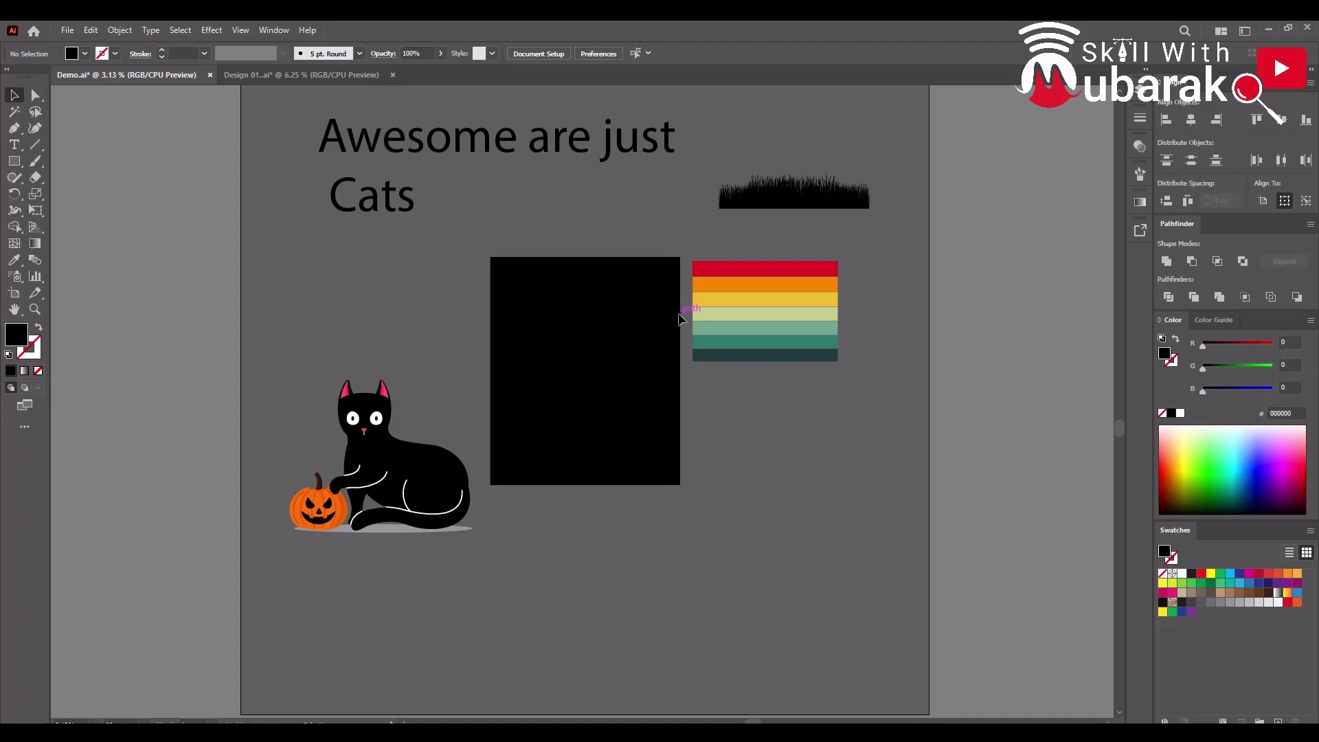
scroll(680, 318, "up", 1)
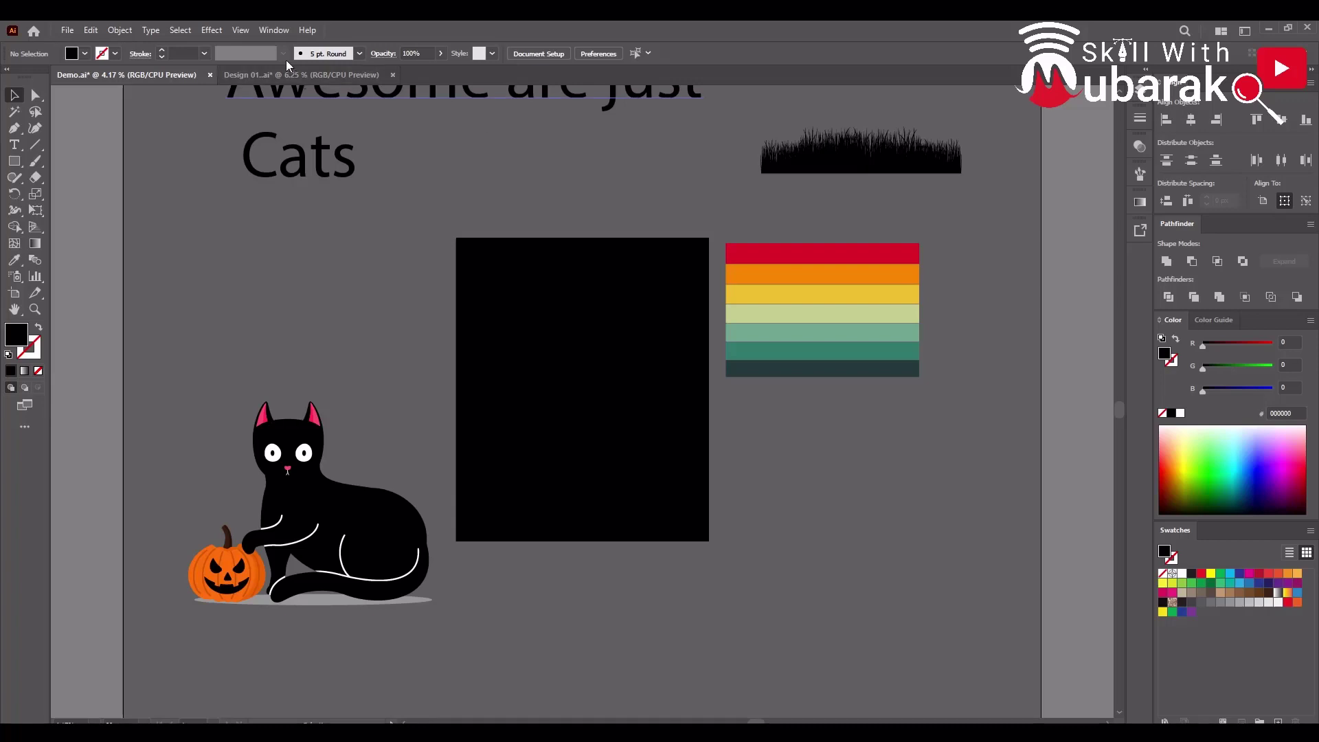
left_click(323, 75)
Pan and zoom across the reference stripe artwork in Design 01
scroll(546, 323, "up", 1)
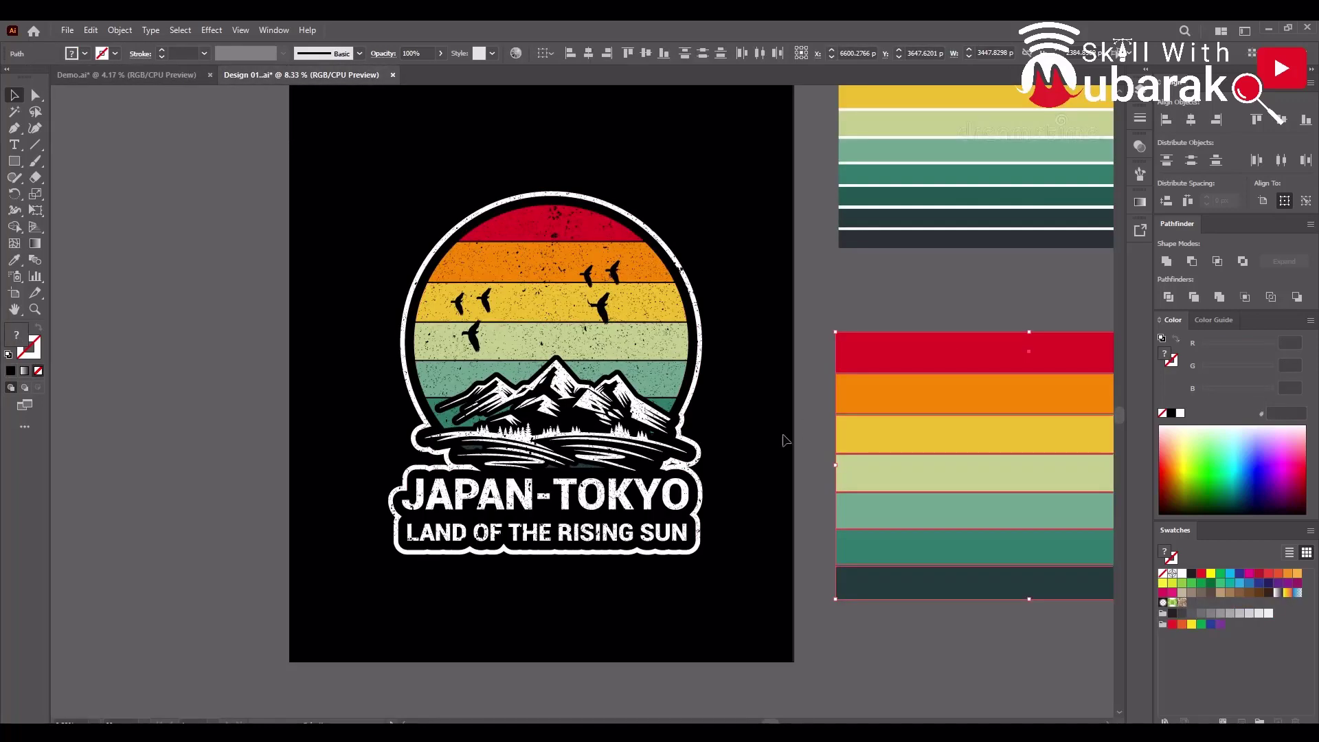
left_click_drag(828, 301, 616, 372)
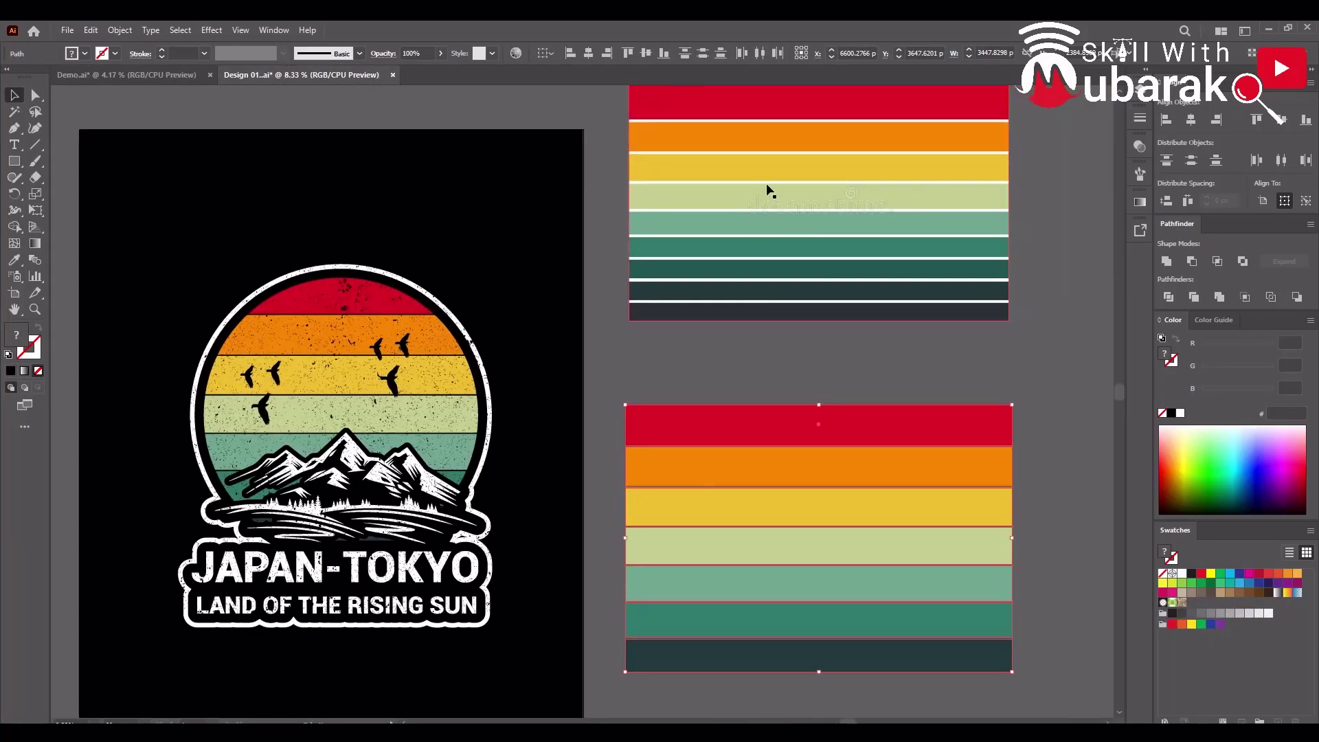
scroll(831, 375, "down", 2)
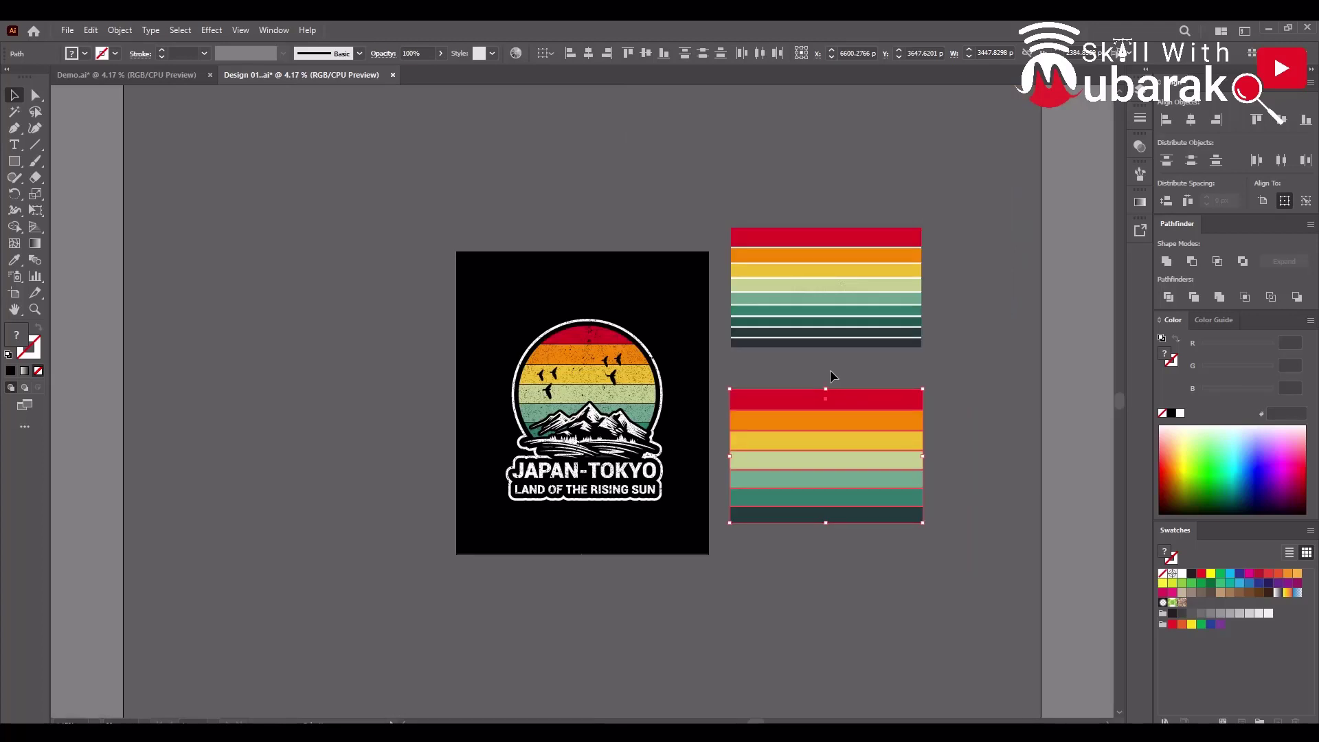
scroll(590, 433, "up", 1)
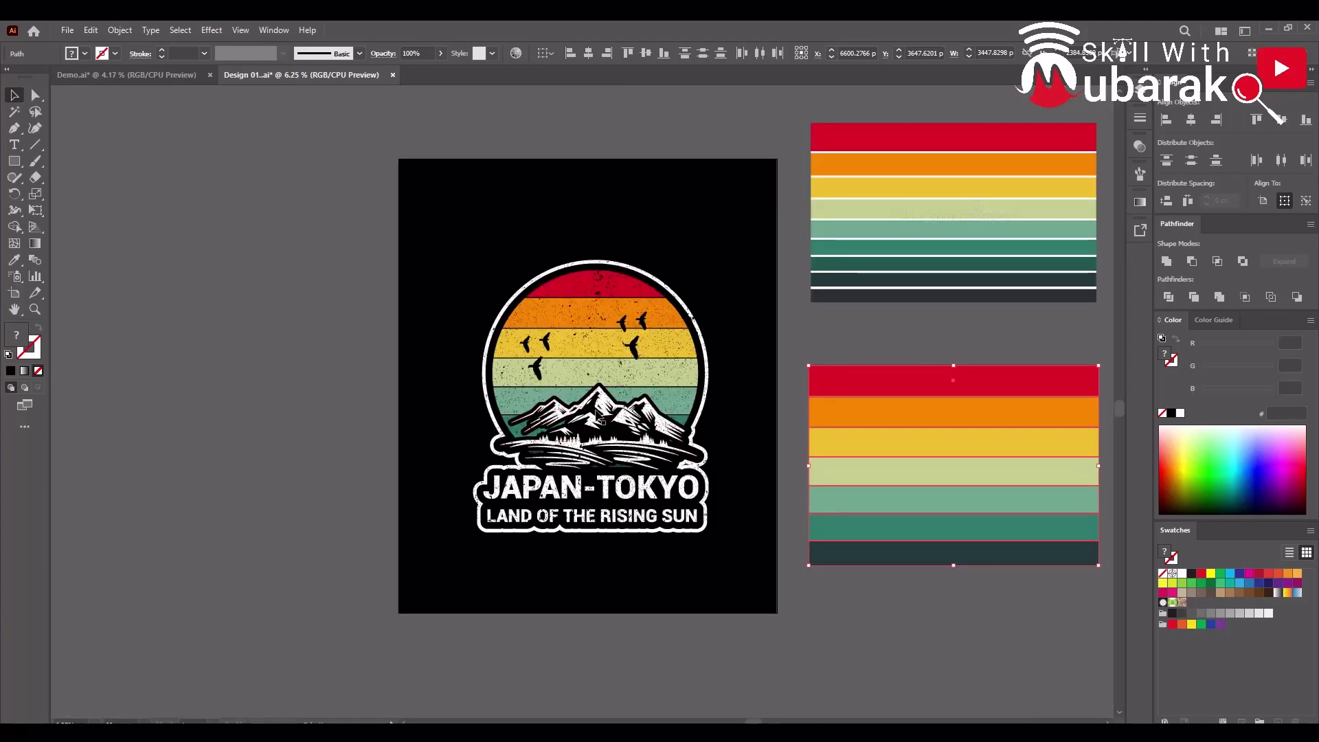
scroll(577, 385, "down", 1)
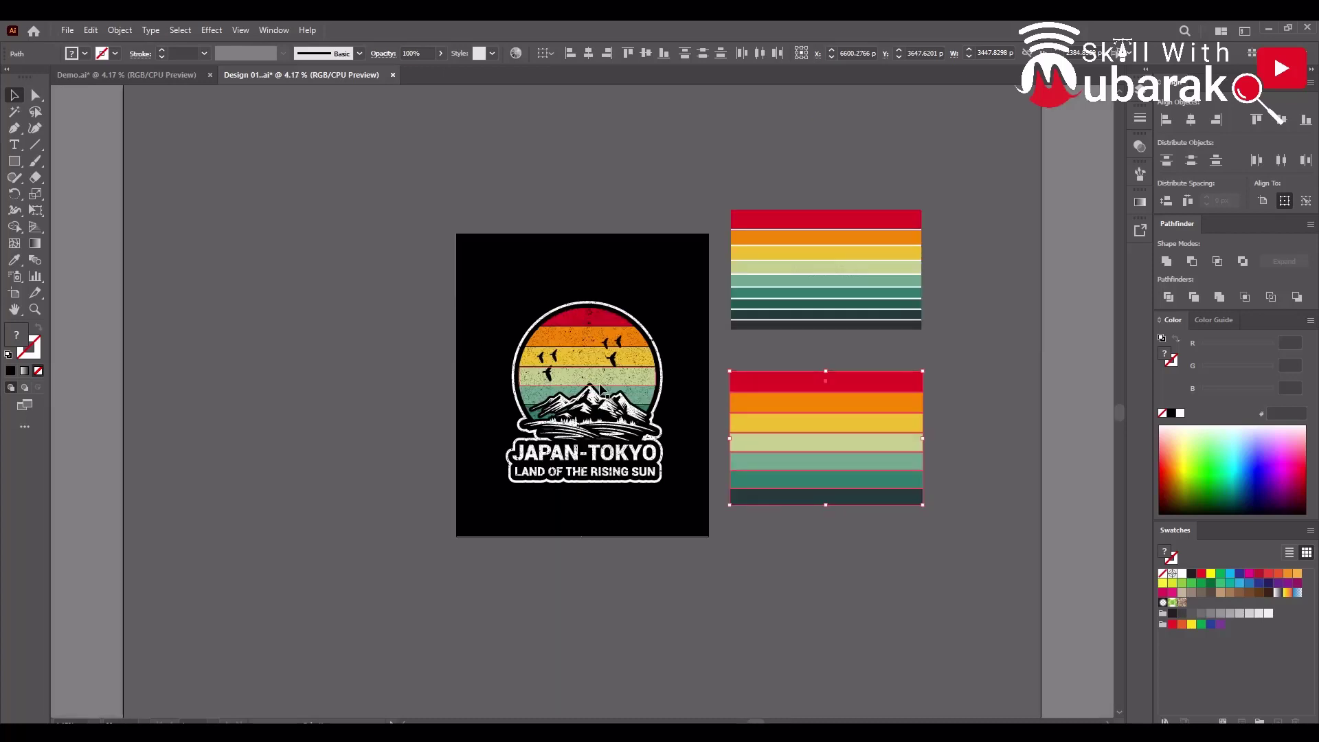
left_click(933, 357)
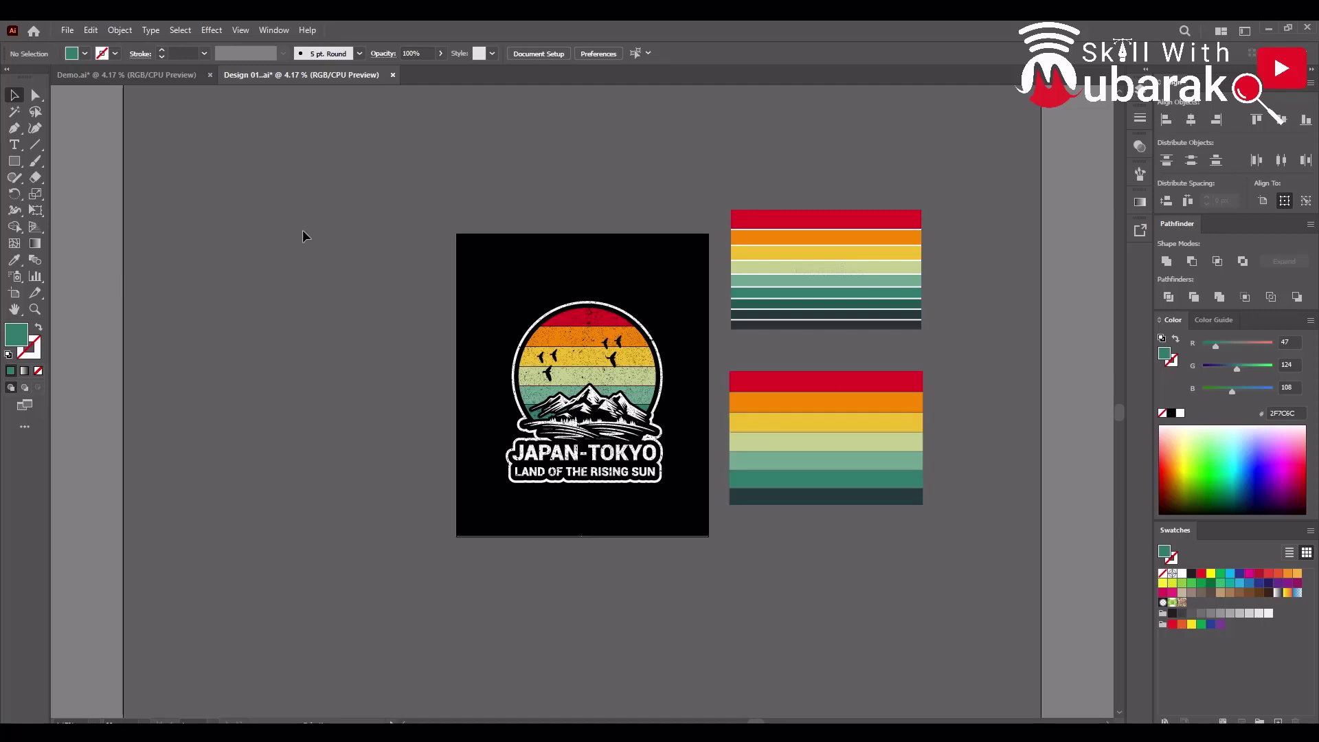
Compare the stripe blocks in Demo and Design 01, ending with Demo's stripe block selected
left_click(134, 77)
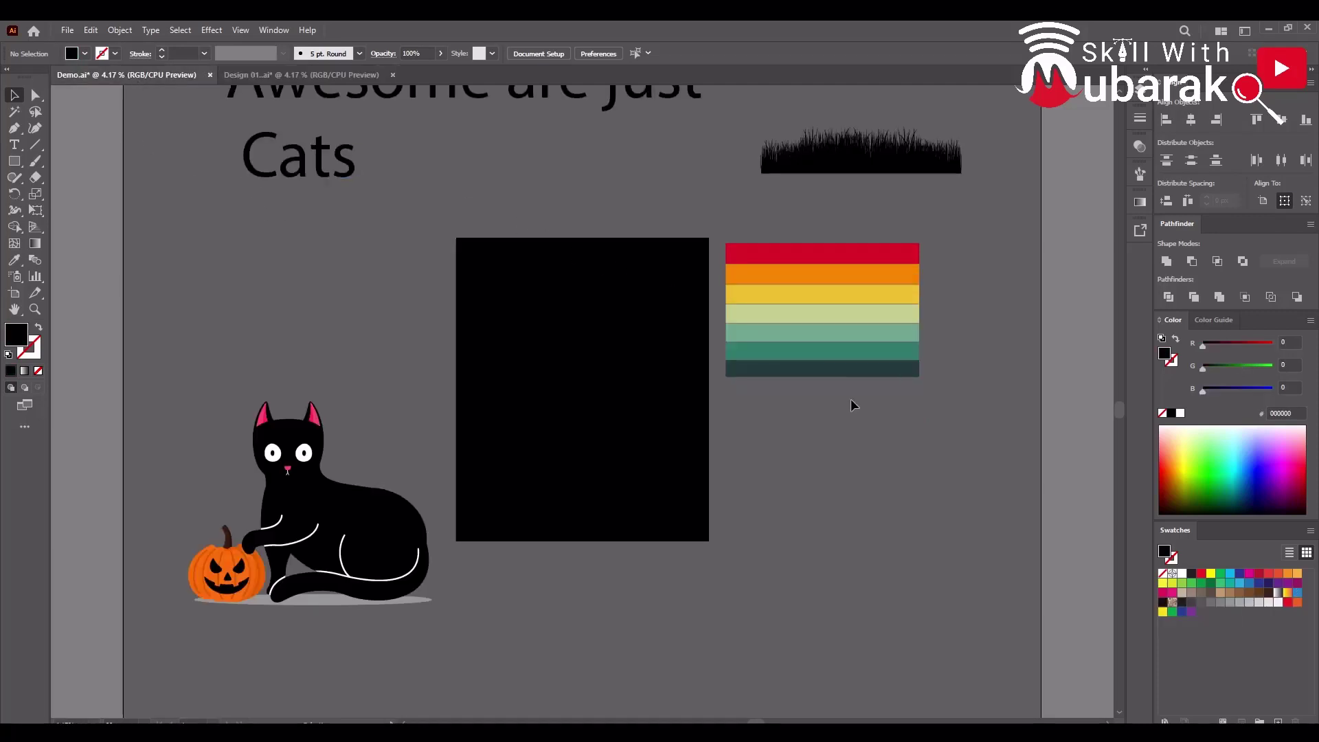
left_click(806, 252)
left_click(789, 209)
left_click(348, 77)
left_click(833, 393)
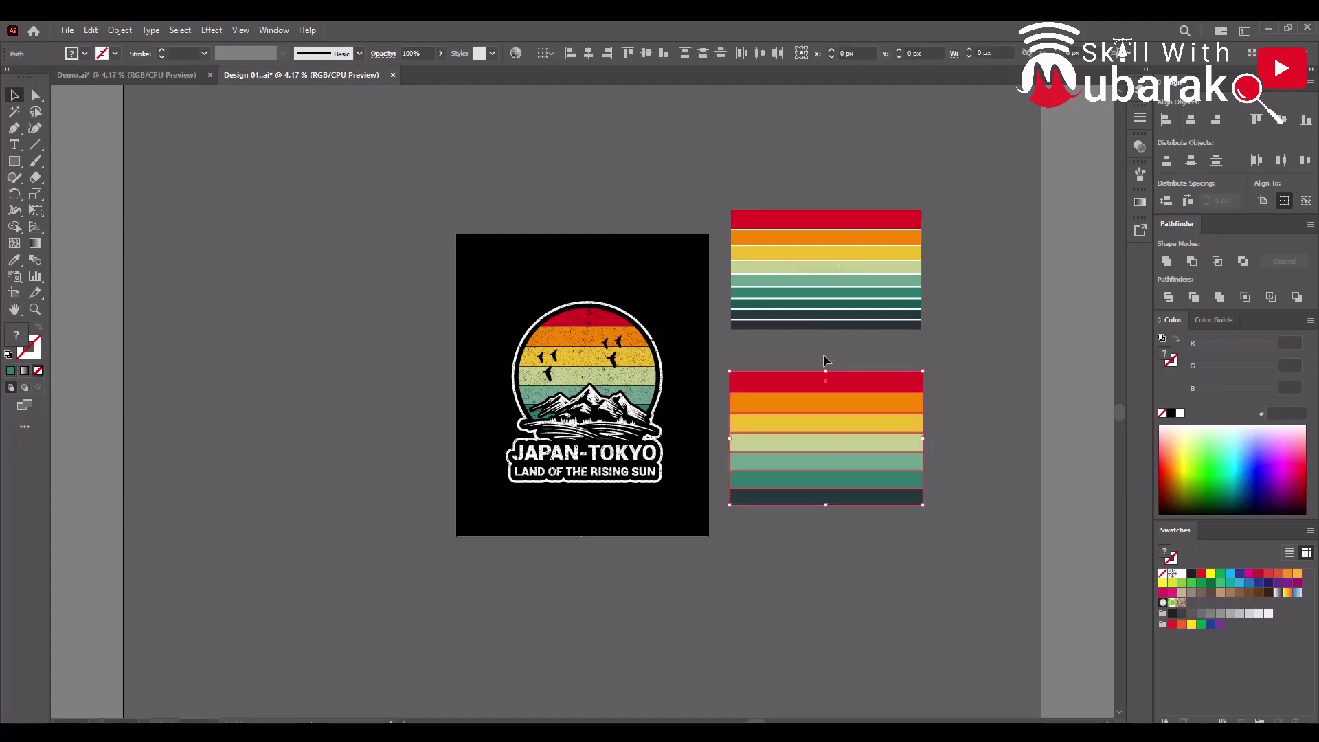
left_click(125, 76)
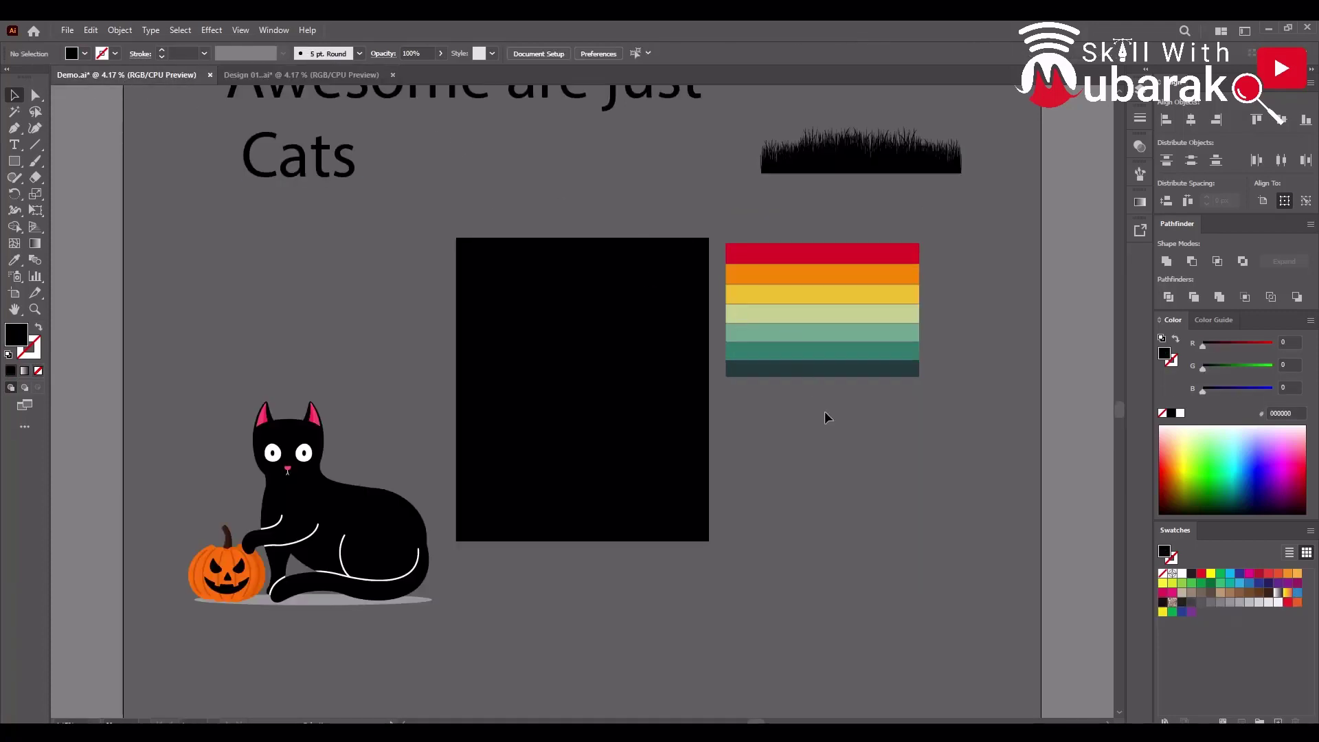
left_click(812, 303)
Draw a black circle with the Ellipse tool and position it over the stripe block
left_click_drag(837, 297, 870, 295)
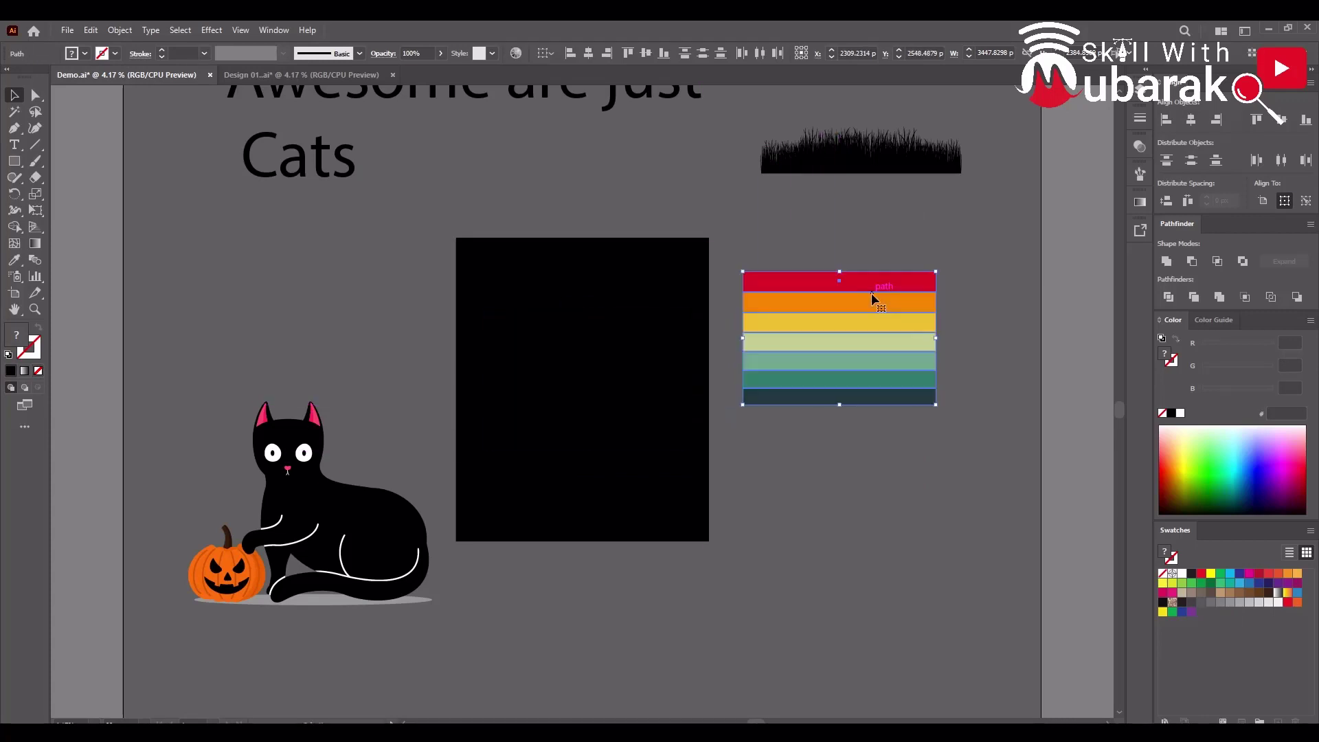
scroll(868, 293, "up", 1)
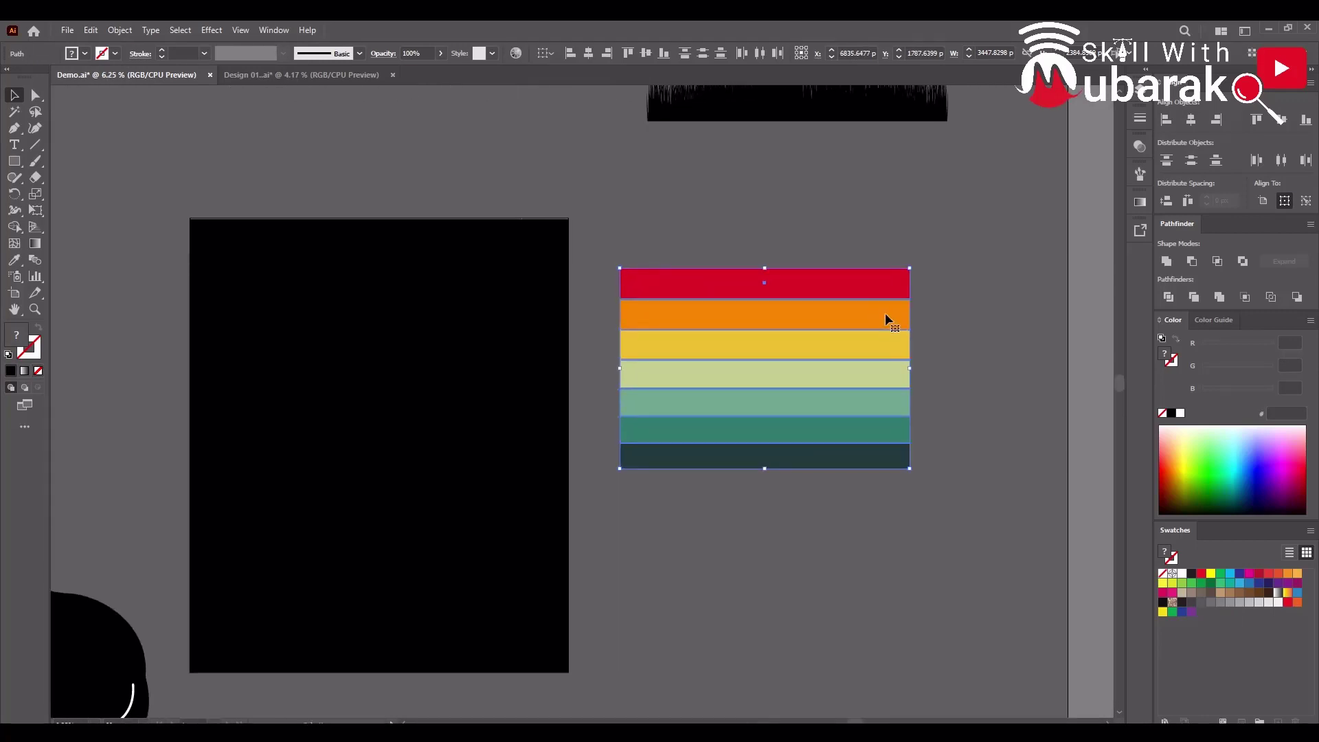
left_click_drag(14, 161, 65, 194)
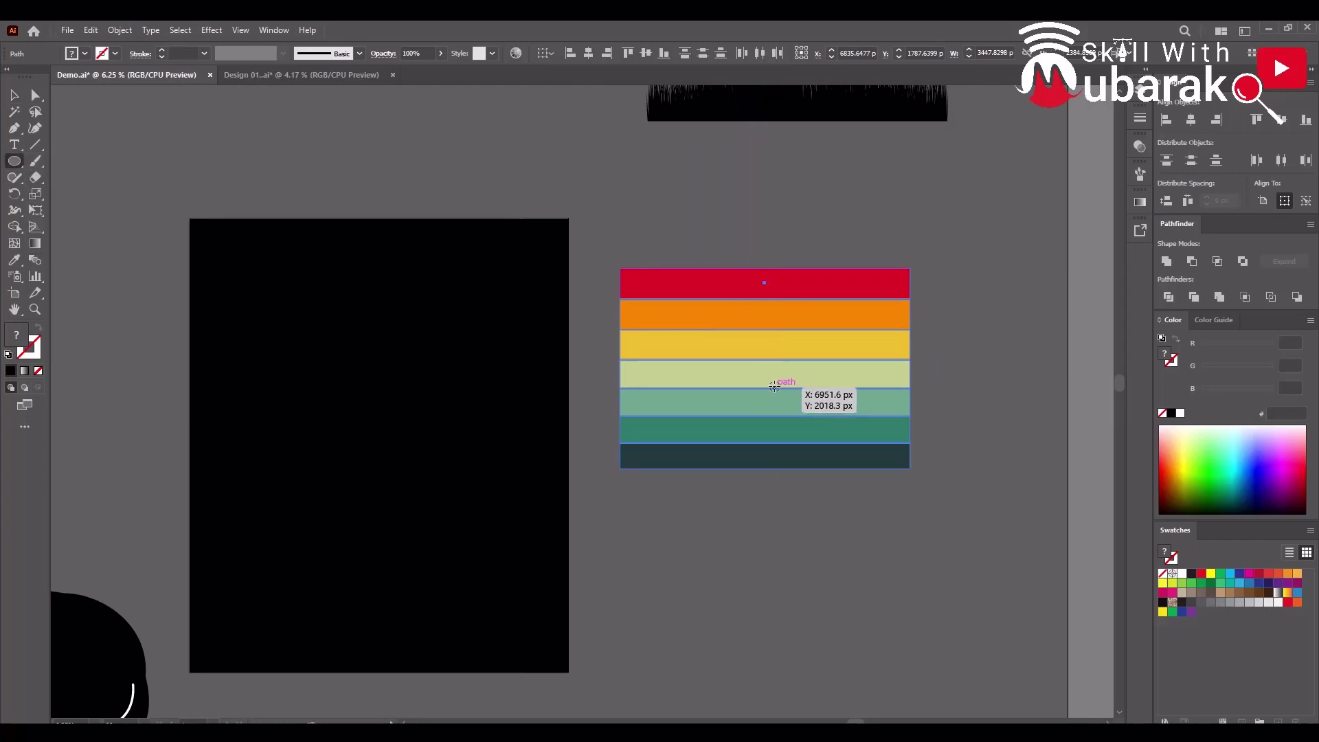
left_click_drag(775, 388, 858, 471)
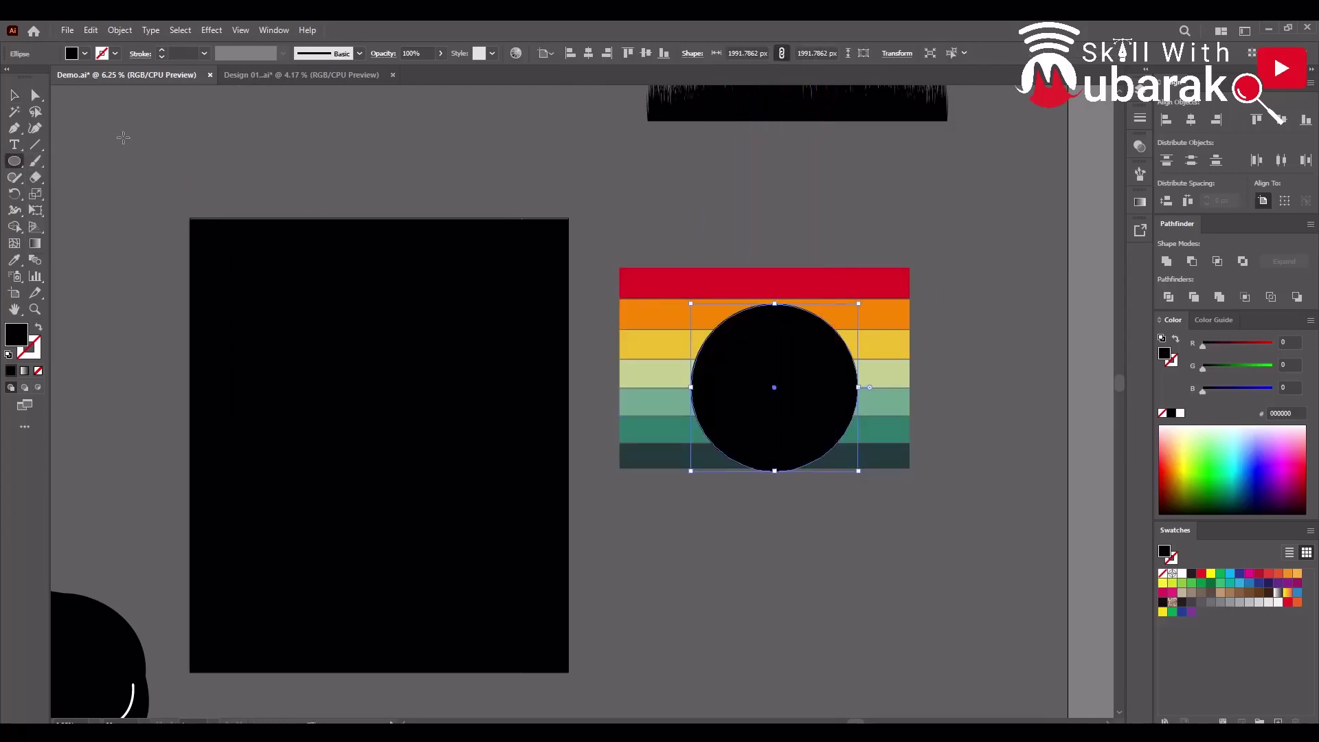
left_click(15, 98)
left_click_drag(742, 358, 784, 328)
Trim away the stripes outside the circle with Shape Builder, then delete the black circle
left_click_drag(864, 206, 671, 493)
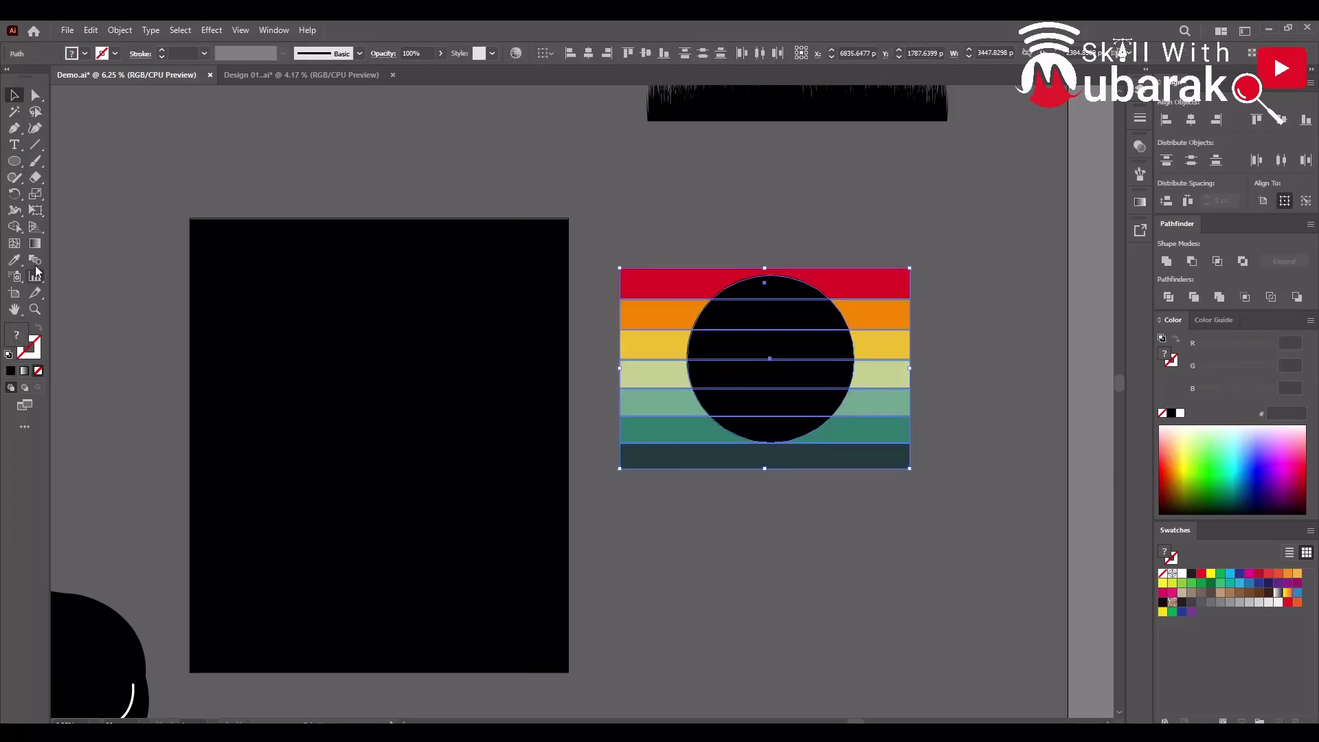
left_click(14, 227)
left_click_drag(658, 484, 645, 259)
left_click_drag(888, 274, 867, 456)
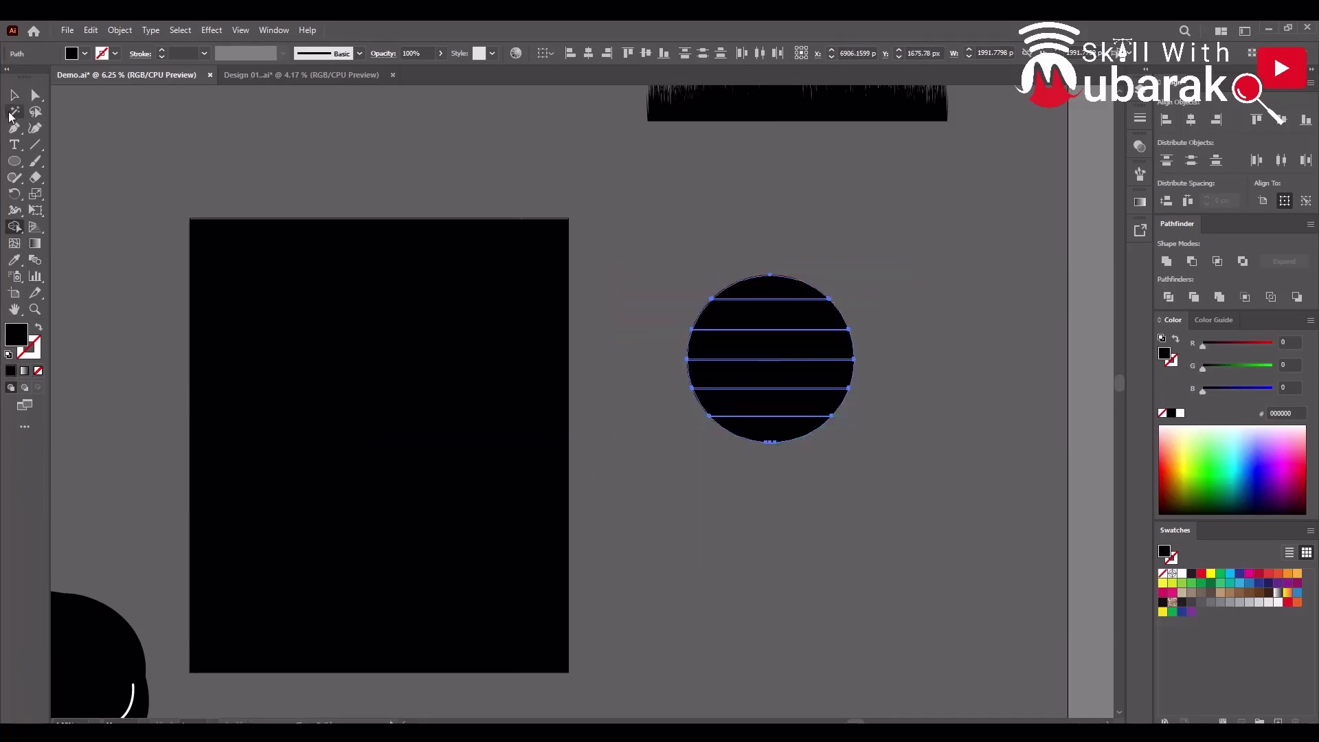
left_click(14, 95)
left_click_drag(741, 328, 707, 448)
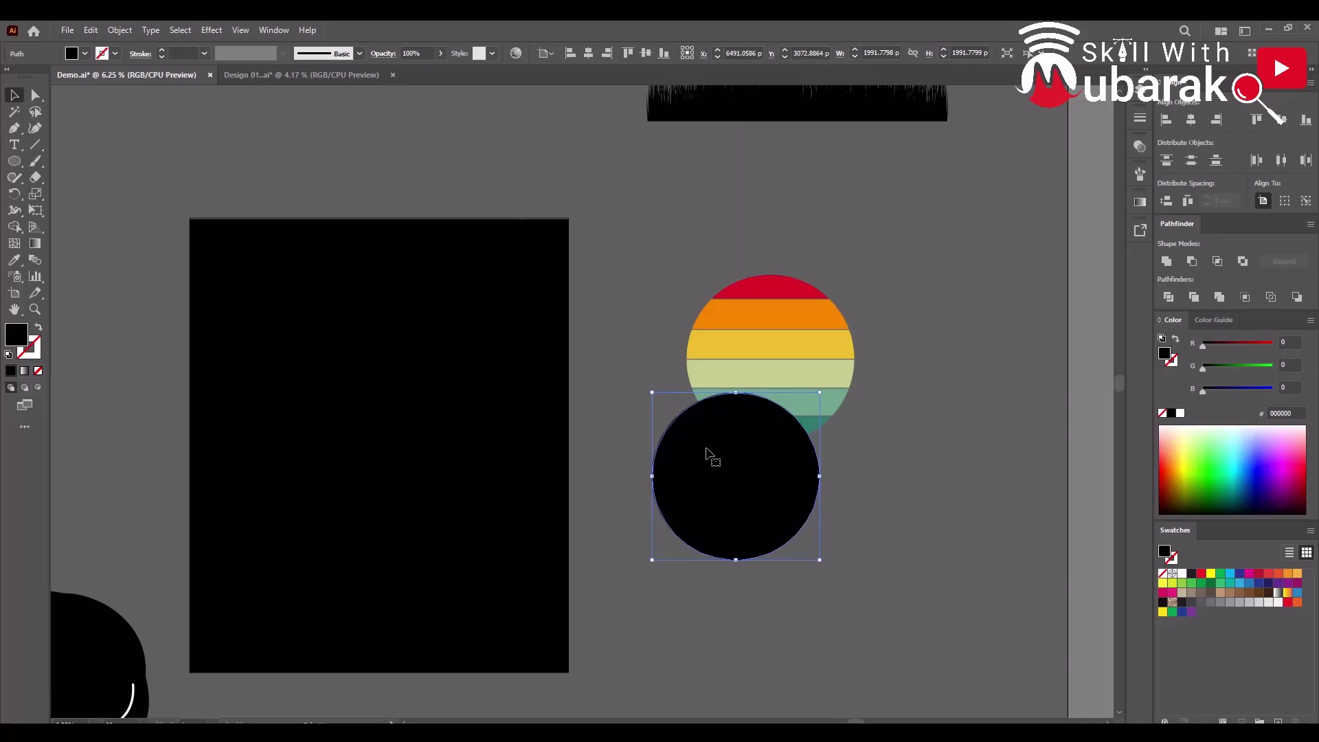
key("Delete")
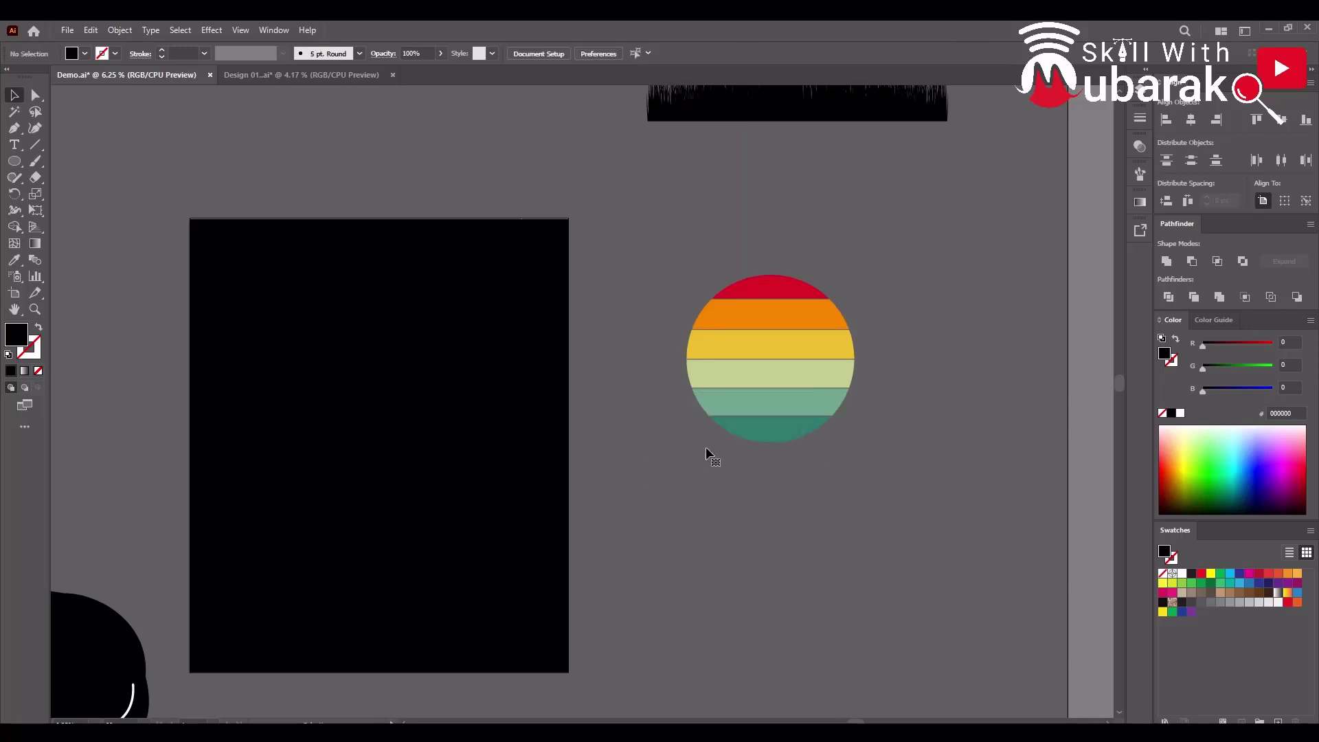
scroll(706, 448, "down", 1)
Remove the bottom teal stripe from the striped sun
left_click_drag(844, 487, 795, 447)
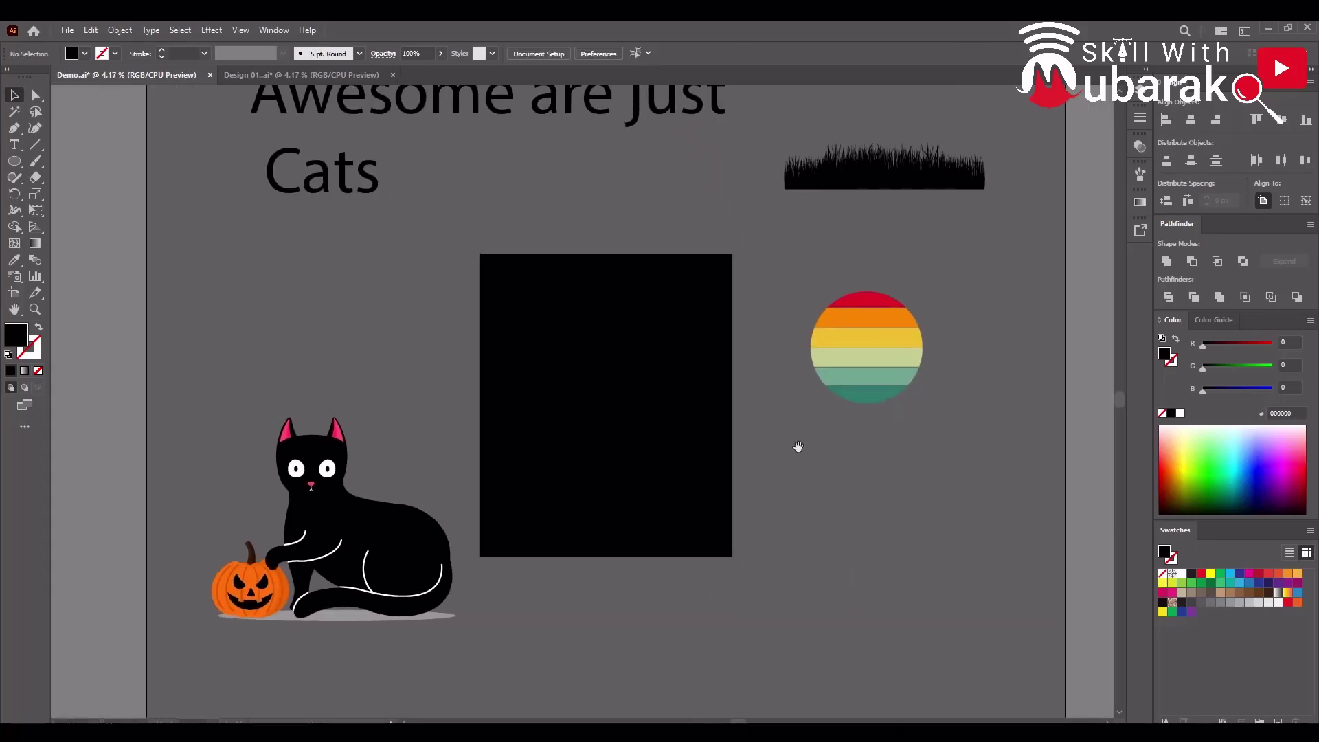
left_click_drag(858, 393, 859, 497)
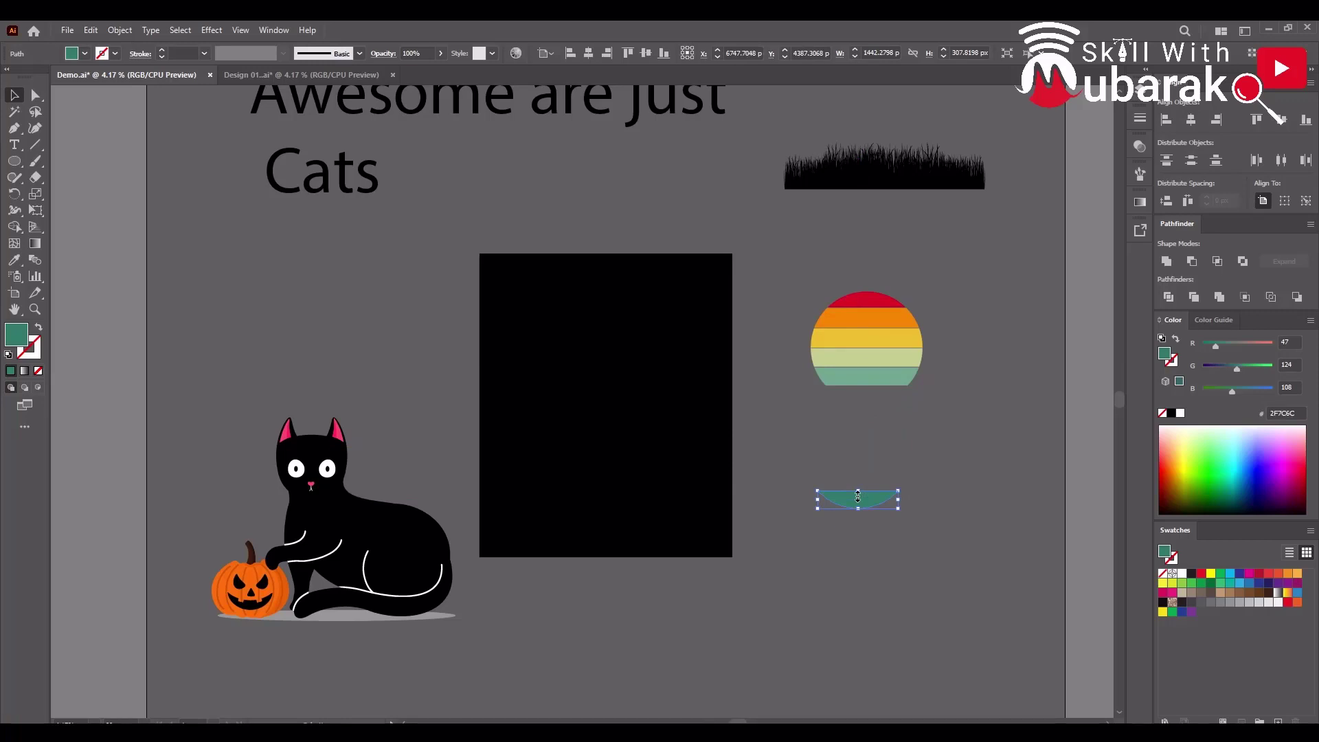
key("Delete")
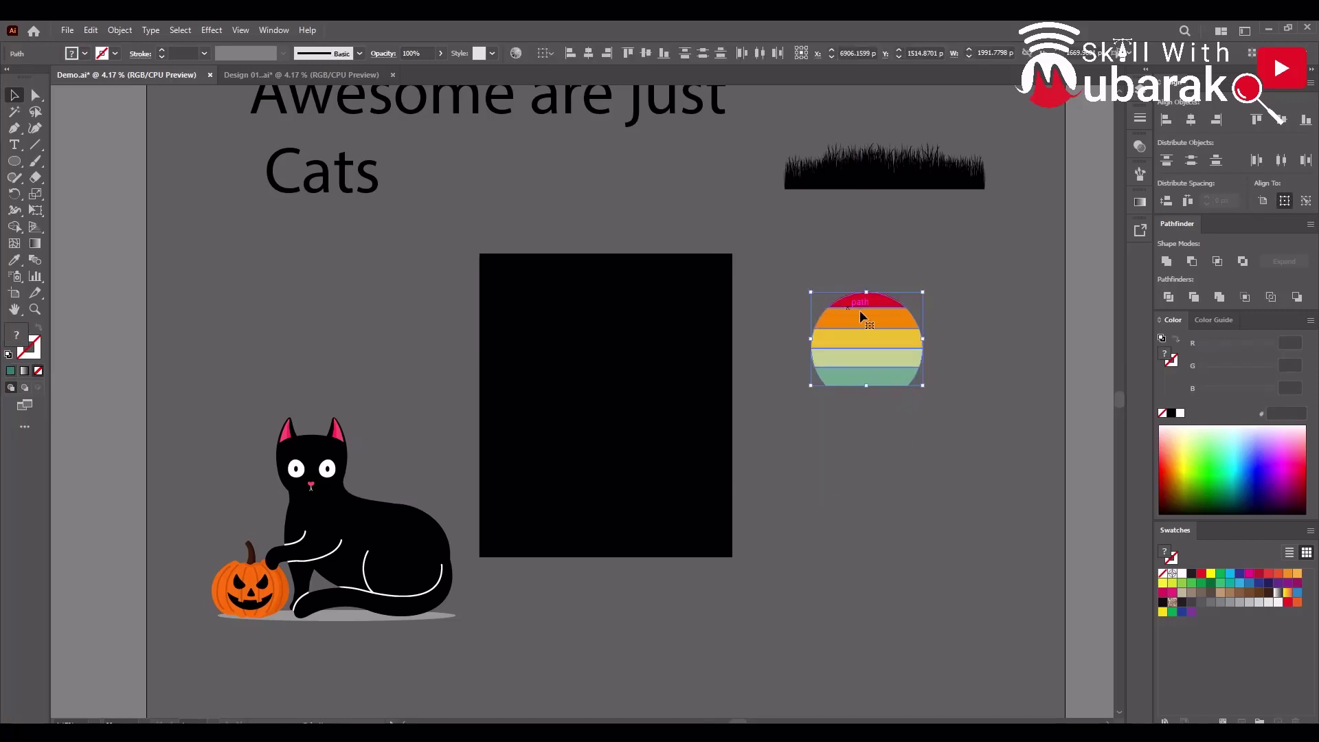
Move the sun onto the black rectangle, enlarge it around its centre, and group its stripes
left_click_drag(874, 347, 617, 393)
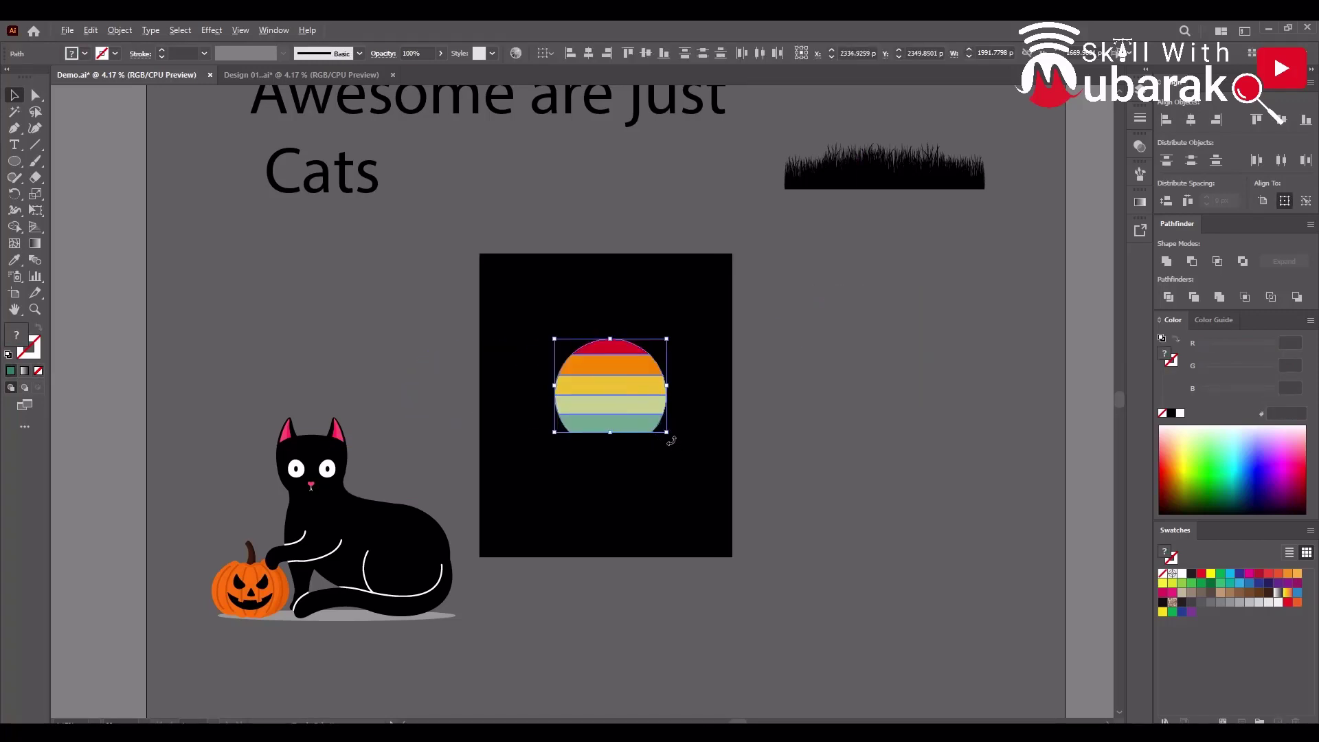
left_click_drag(666, 433, 718, 460)
left_click(756, 471)
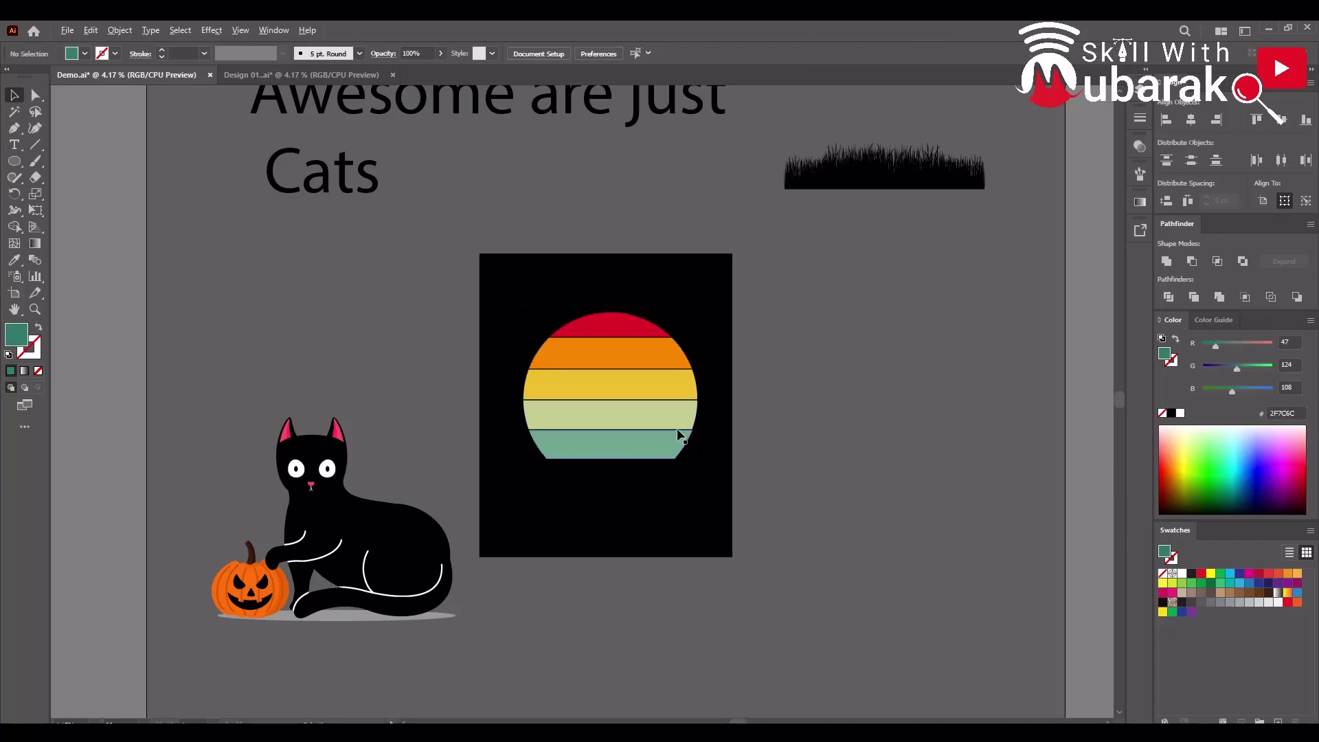
scroll(677, 433, "up", 1)
left_click_drag(716, 521, 558, 268)
right_click(560, 269)
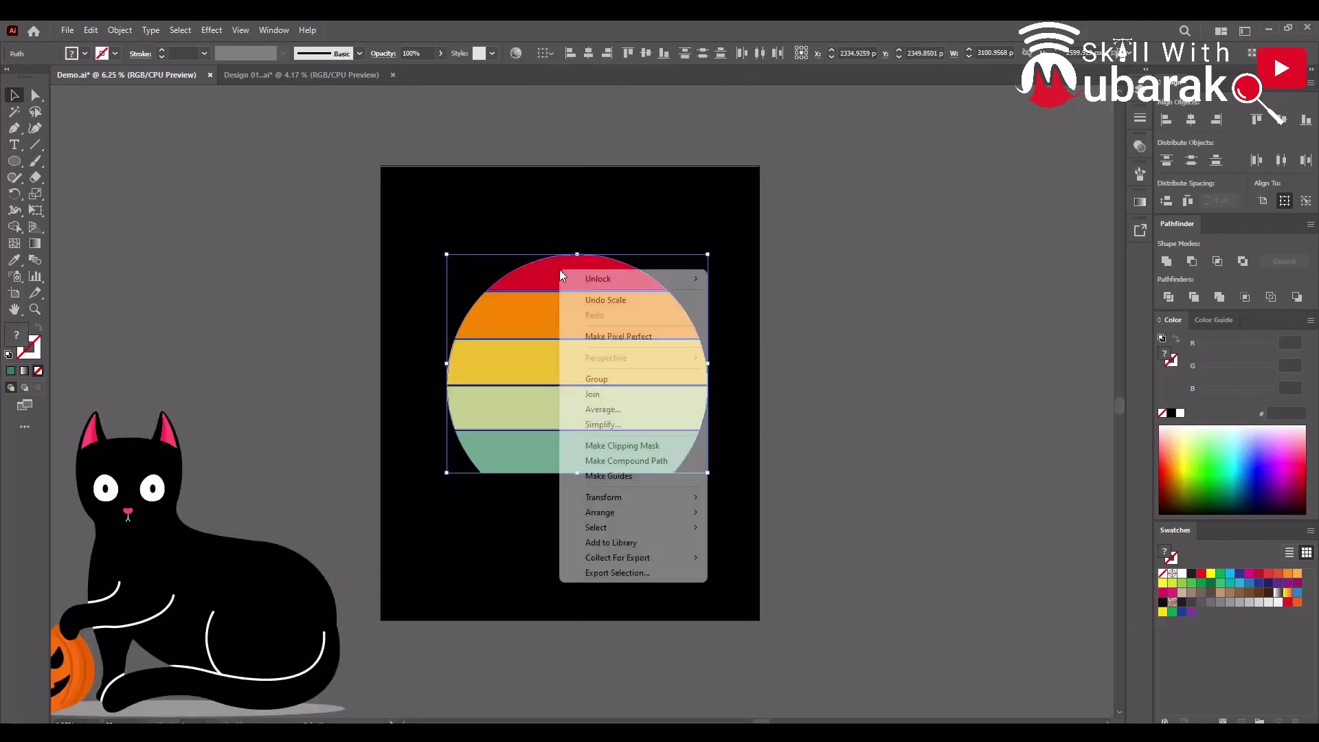
left_click(621, 380)
left_click(831, 434)
scroll(832, 434, "down", 2)
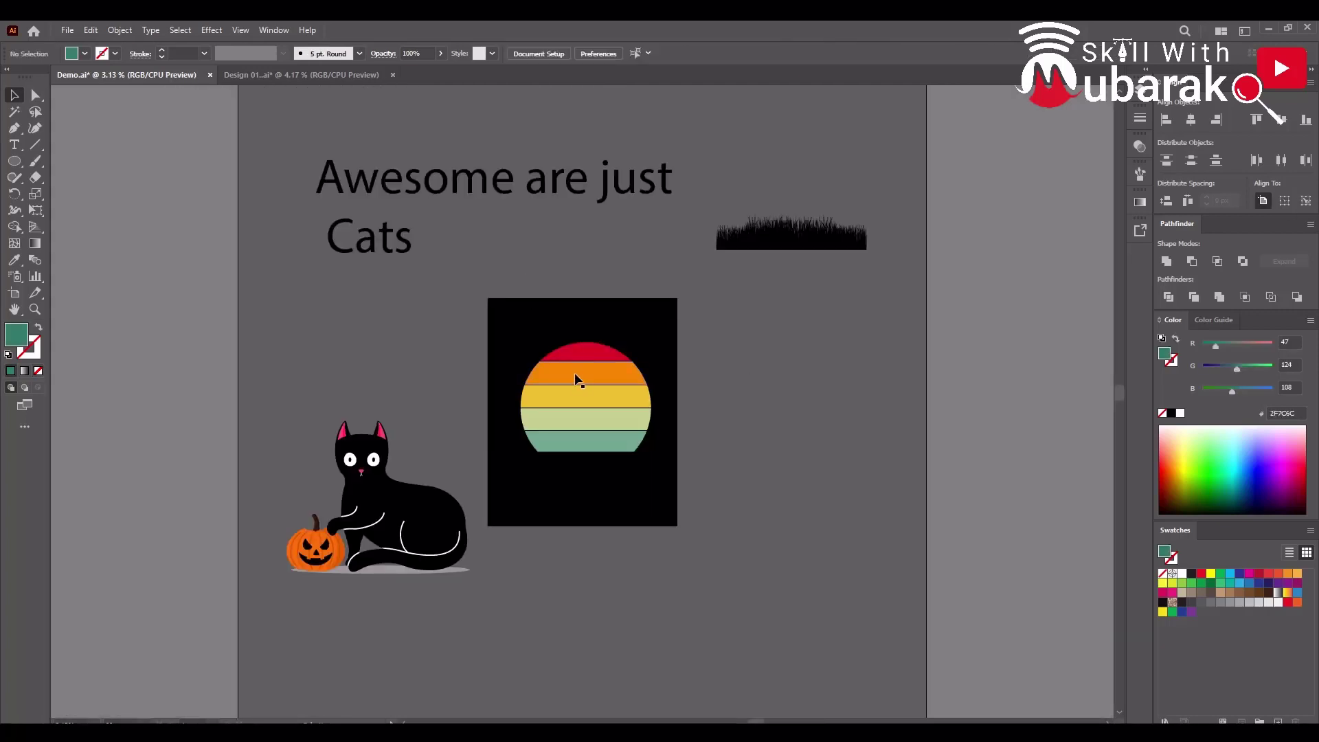
scroll(577, 377, "up", 1)
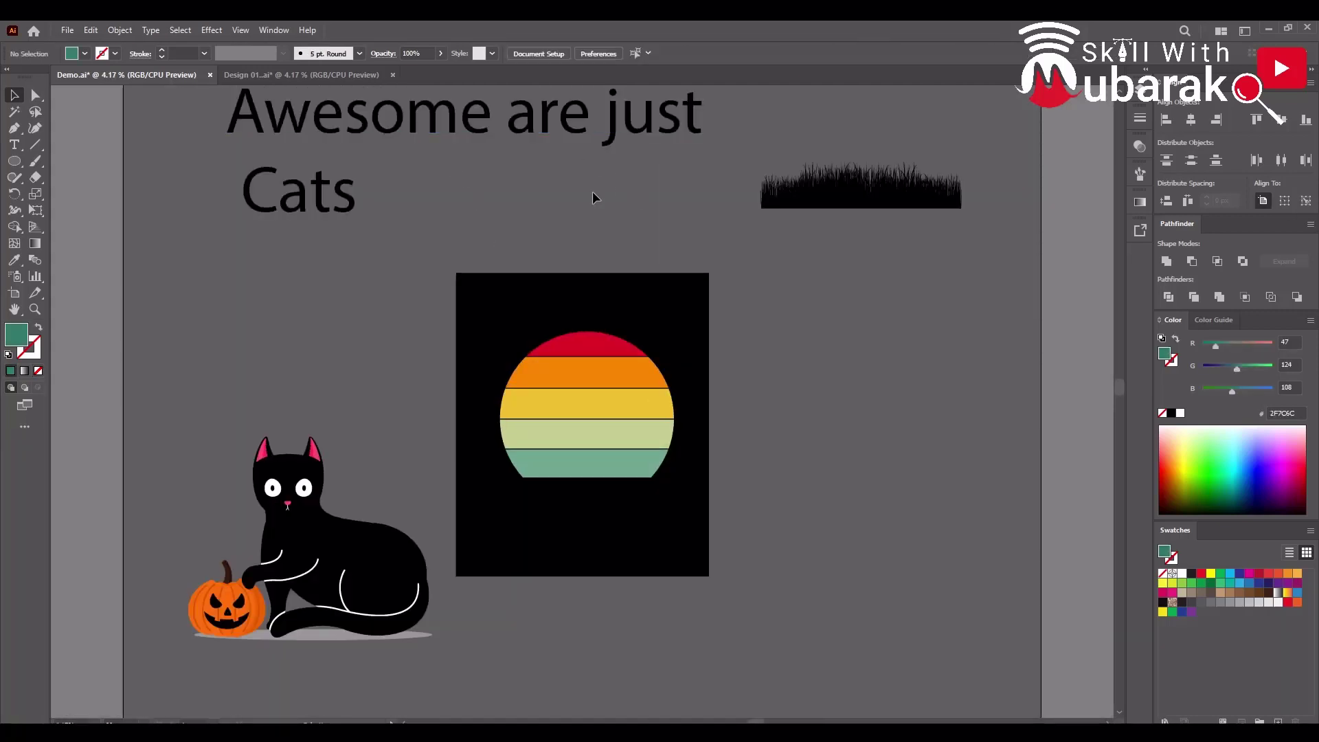
Change the 'Awesome are just Cats' headline to UPPERCASE
left_click(586, 427)
left_click(709, 412)
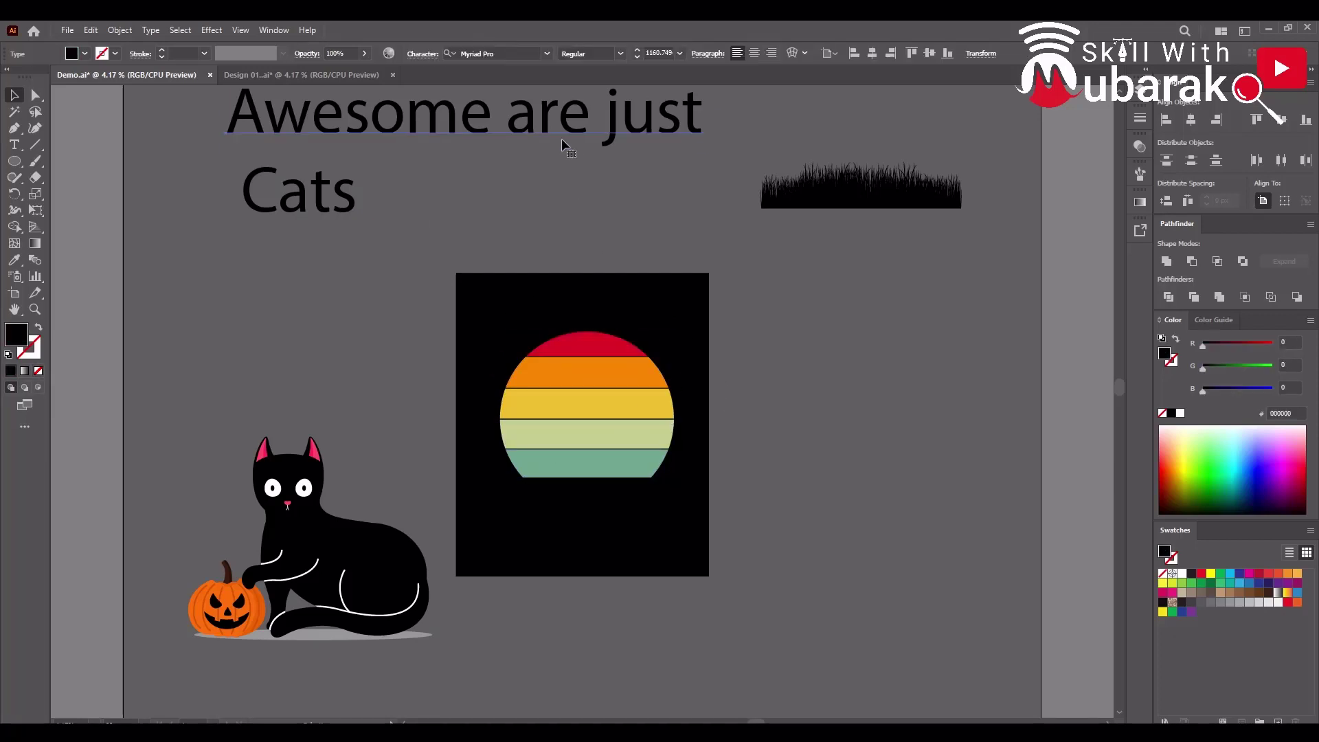
left_click_drag(543, 117, 507, 88)
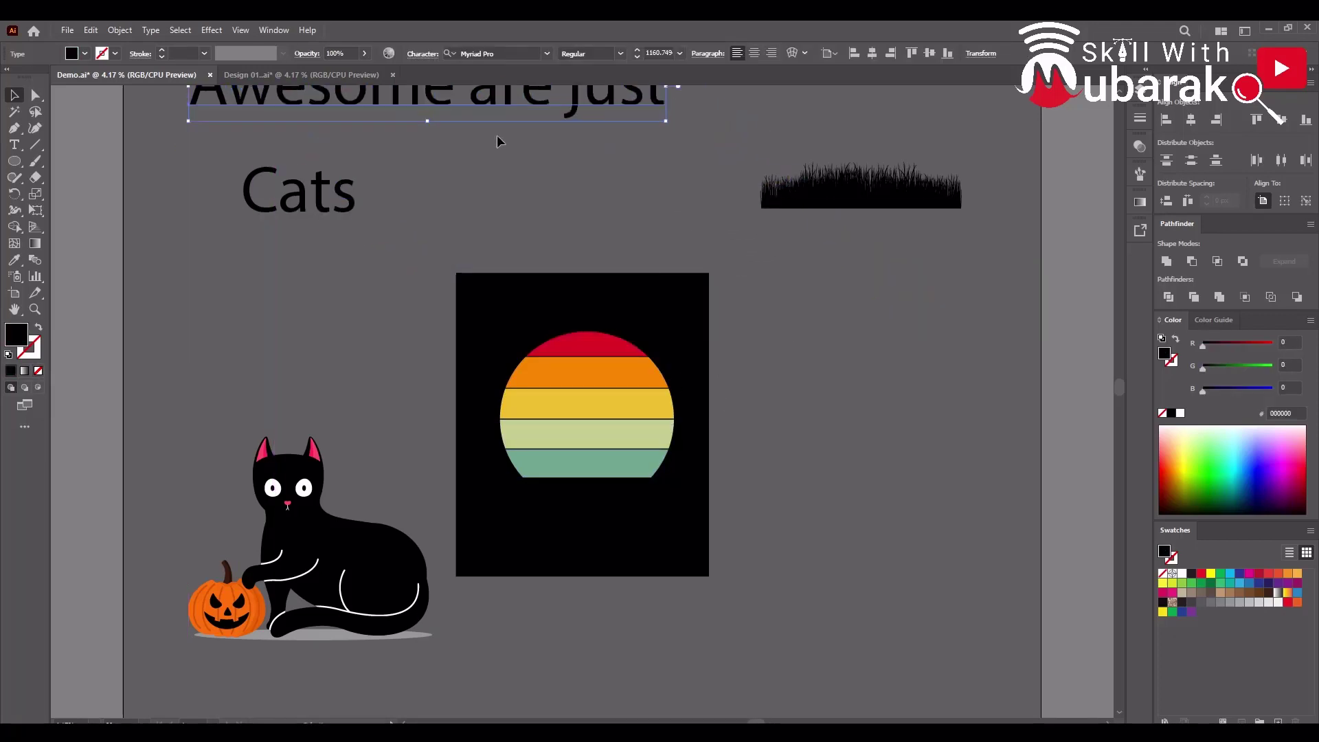
left_click_drag(481, 192, 533, 301)
left_click_drag(443, 385, 335, 165)
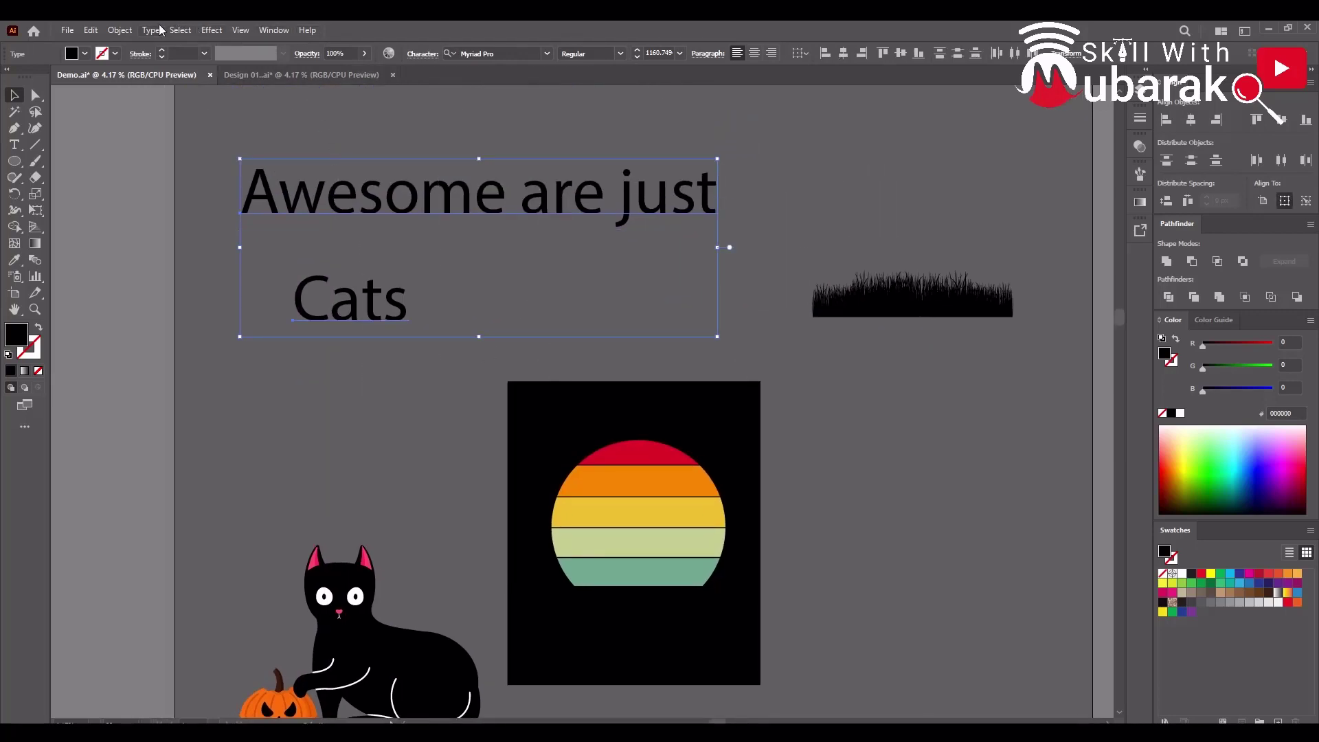
left_click(180, 30)
mouse_move(224, 181)
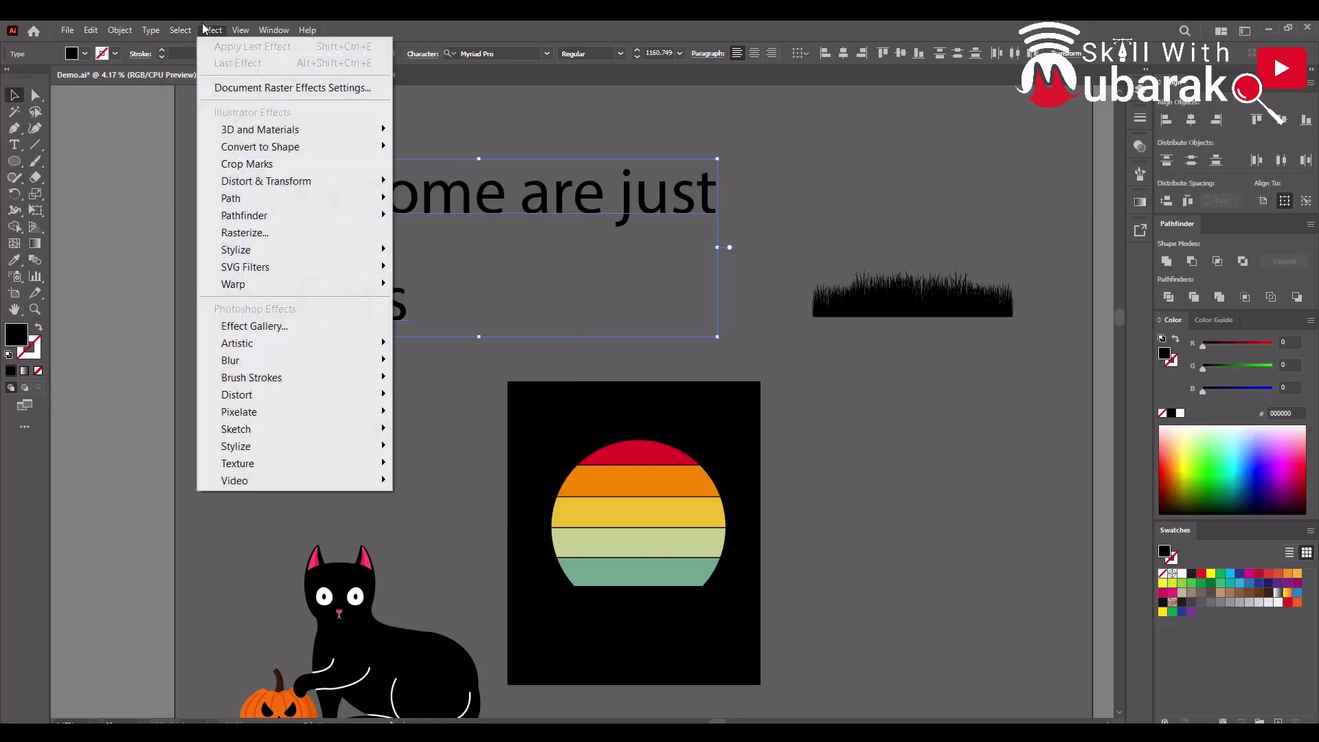
mouse_move(150, 30)
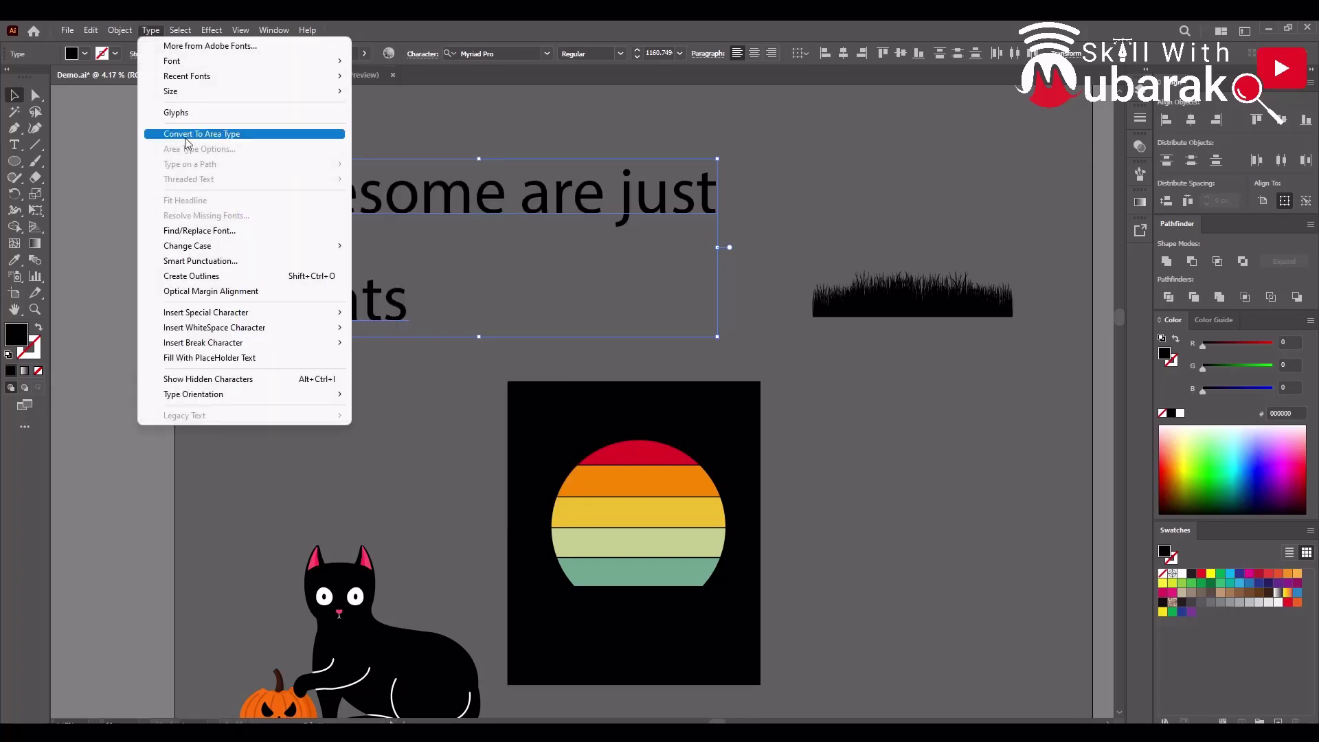
mouse_move(244, 249)
left_click(432, 247)
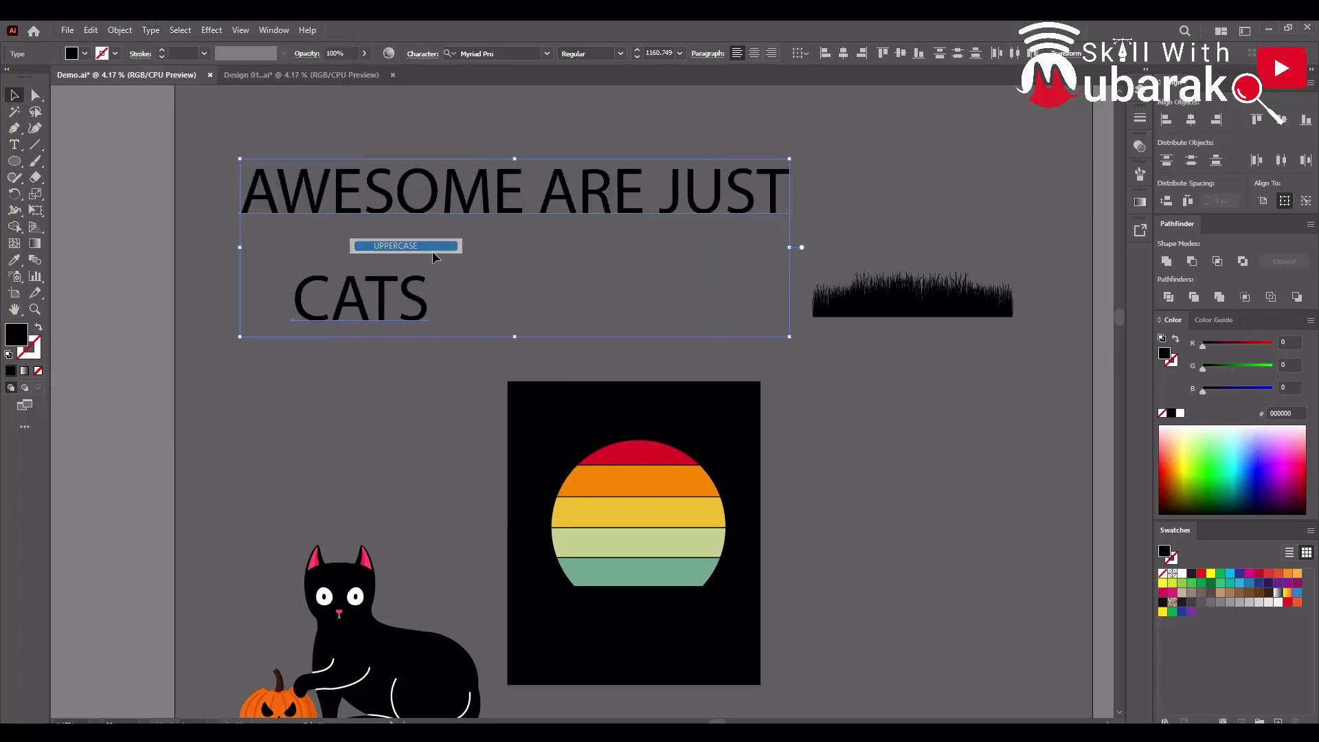
left_click(537, 343)
Set the headline in the Insaniburger font
left_click_drag(460, 358, 483, 116)
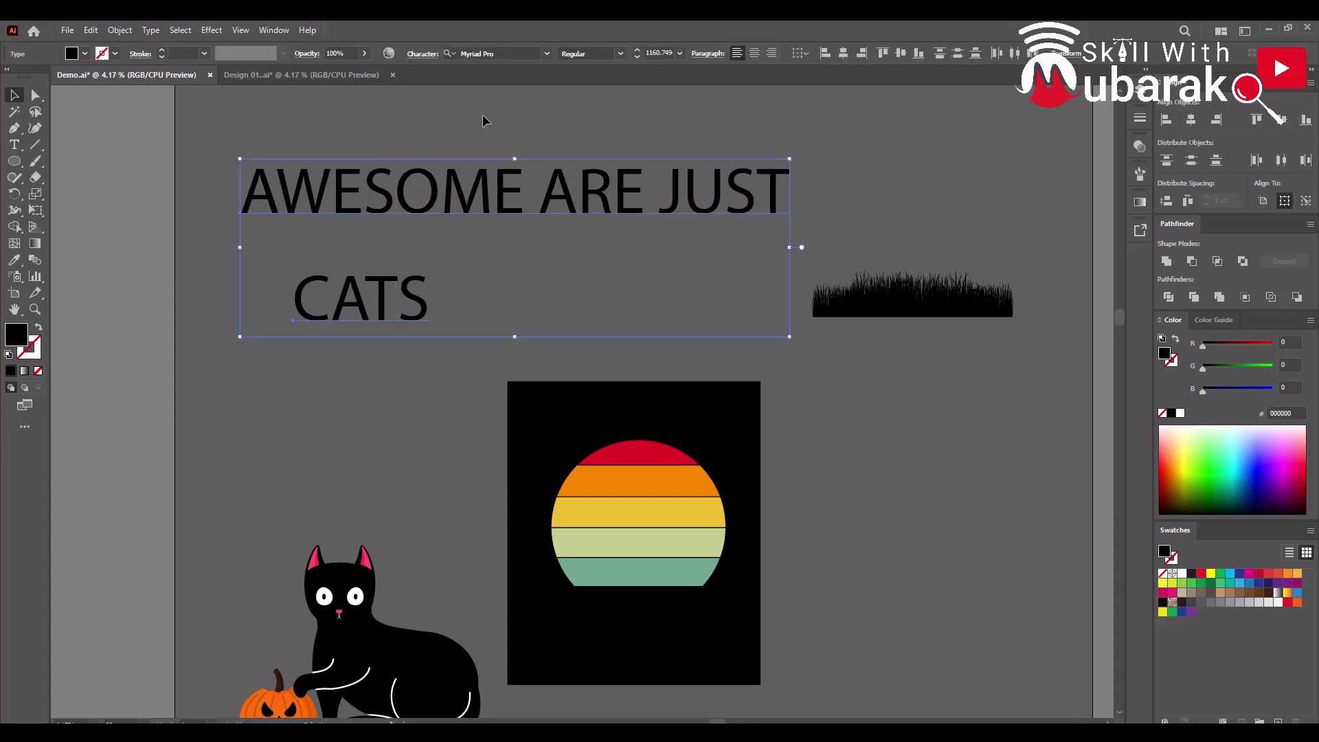
left_click(518, 52)
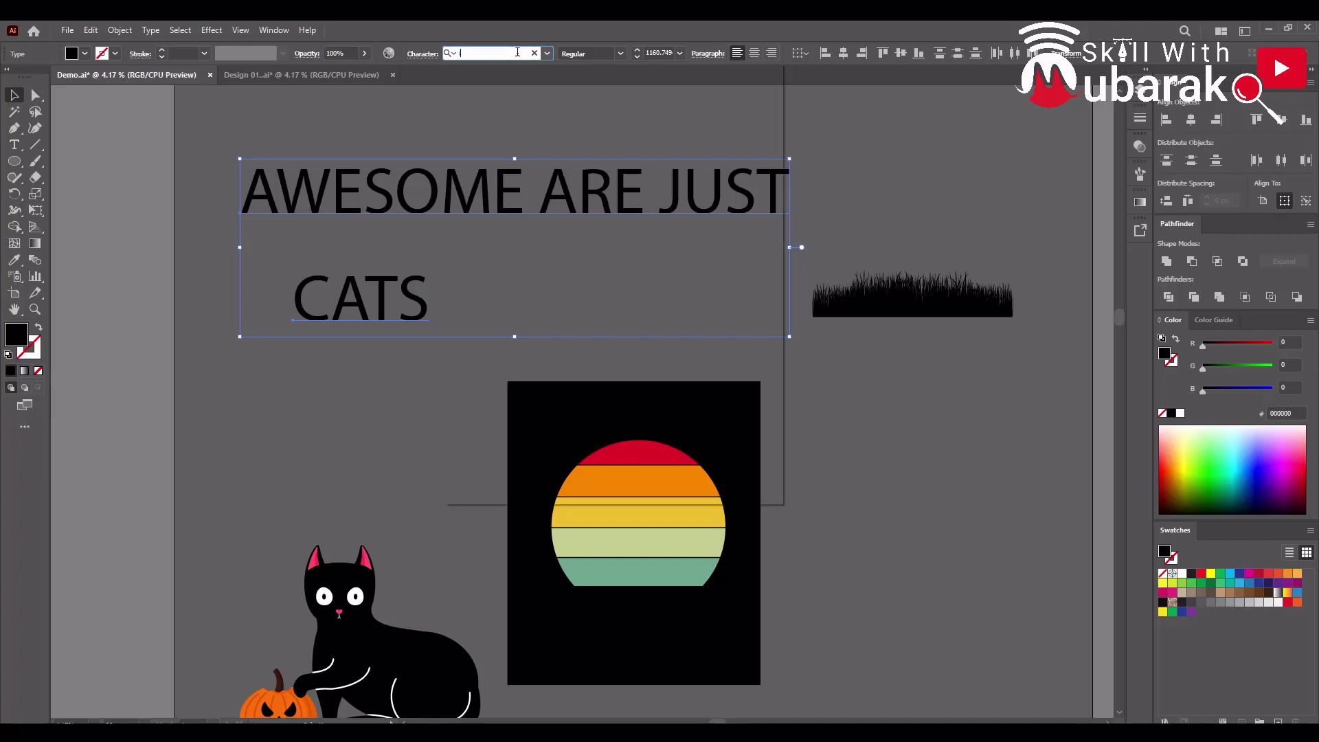
type("ins")
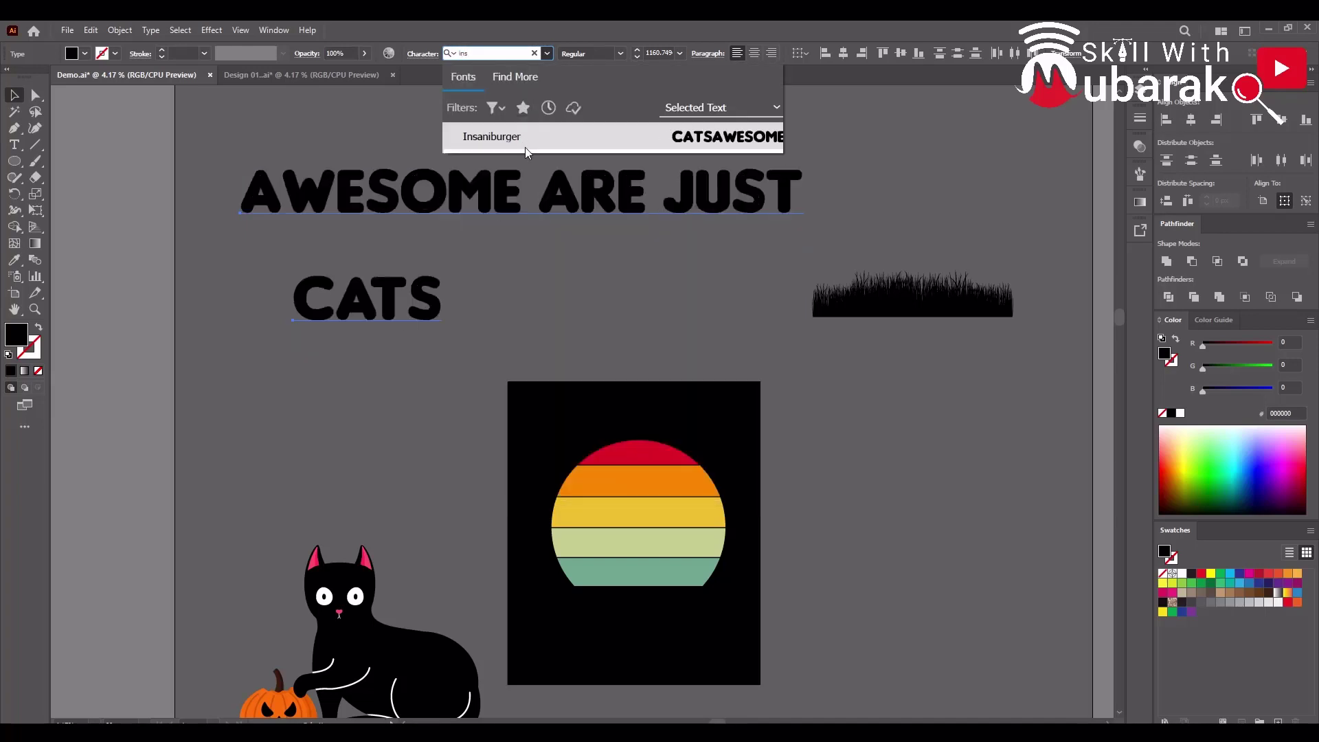
left_click(525, 145)
Nudge the CATS line sideways and select the AWESOME ARE JUST line
left_click(489, 358)
left_click_drag(409, 313, 469, 310)
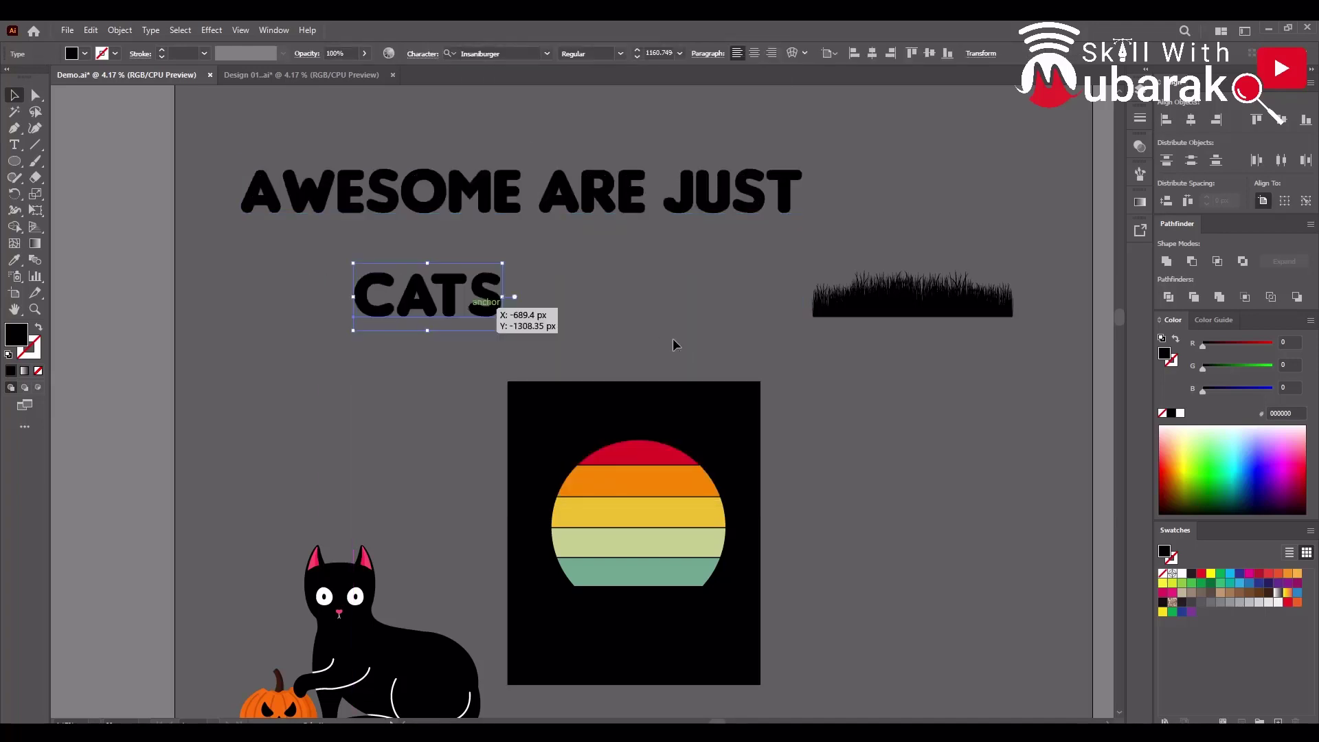
left_click(675, 340)
left_click_drag(633, 299, 616, 292)
left_click(554, 196)
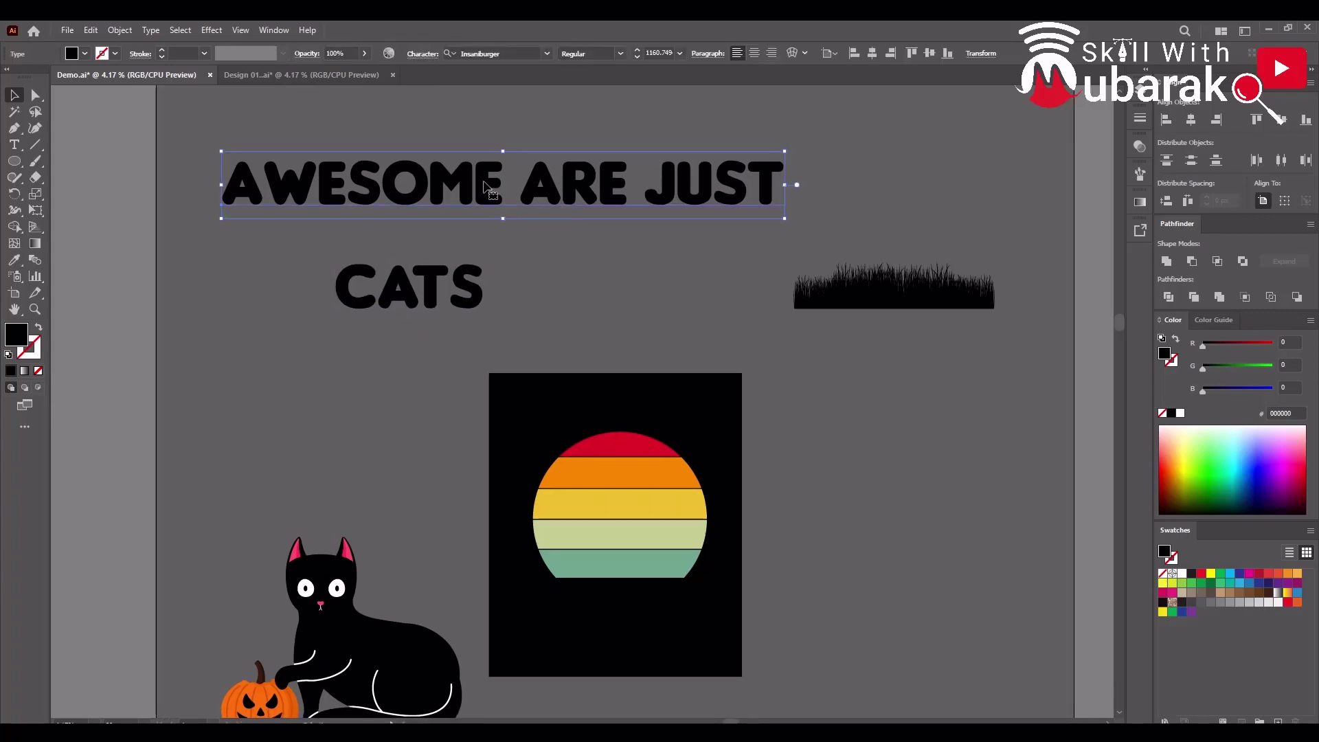
left_click_drag(621, 206, 646, 313)
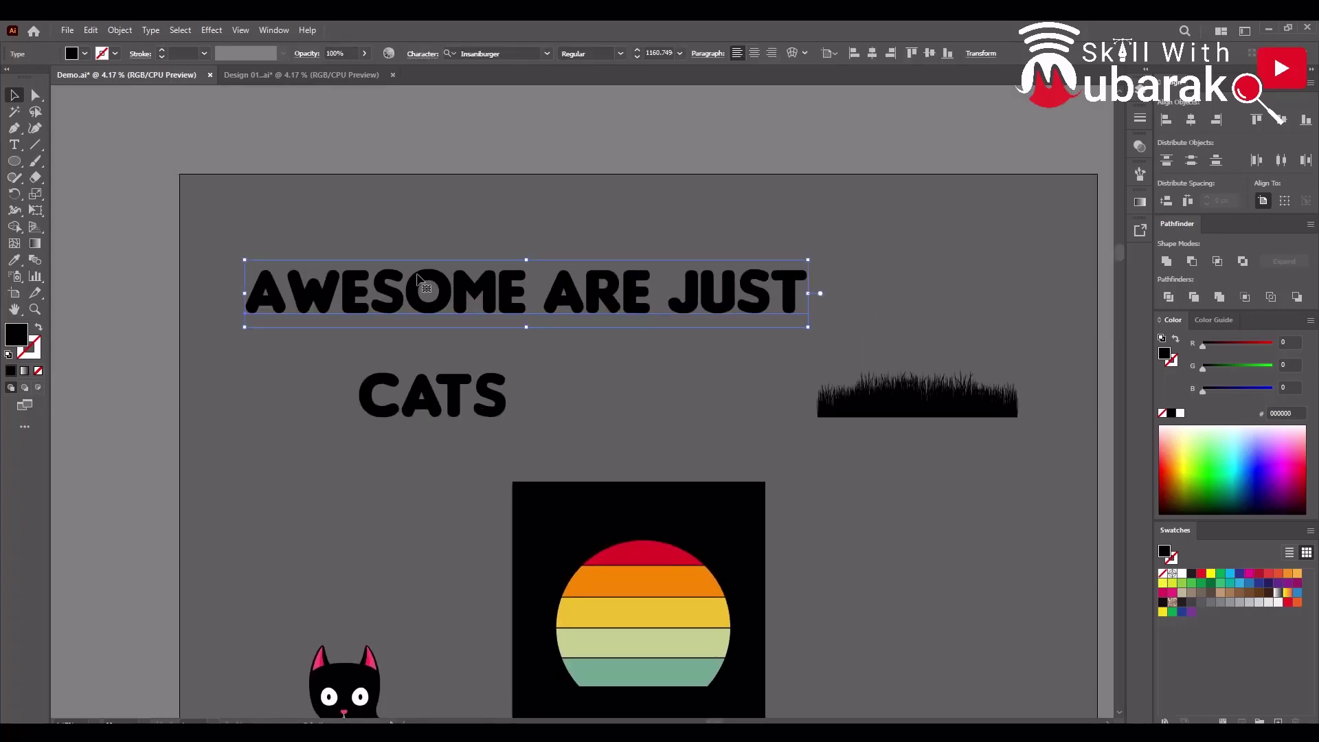
left_click(211, 30)
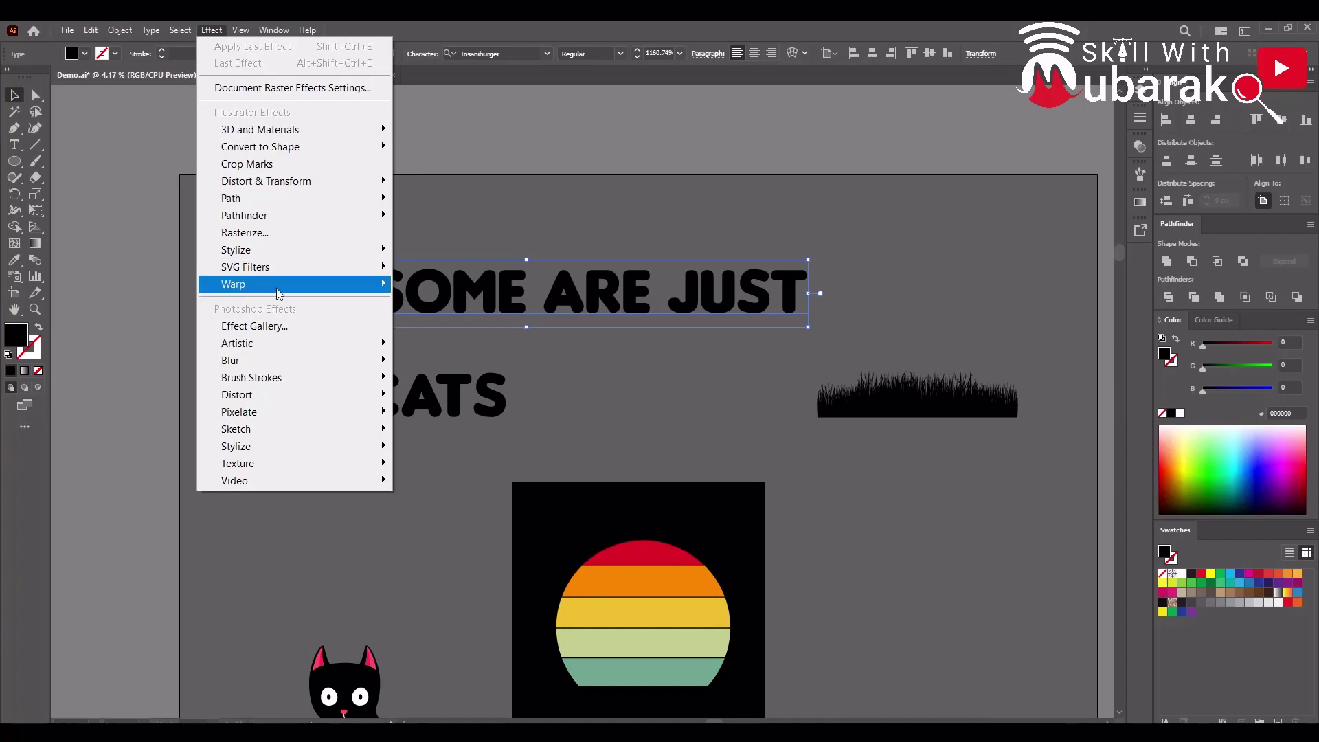
mouse_move(281, 284)
left_click(426, 294)
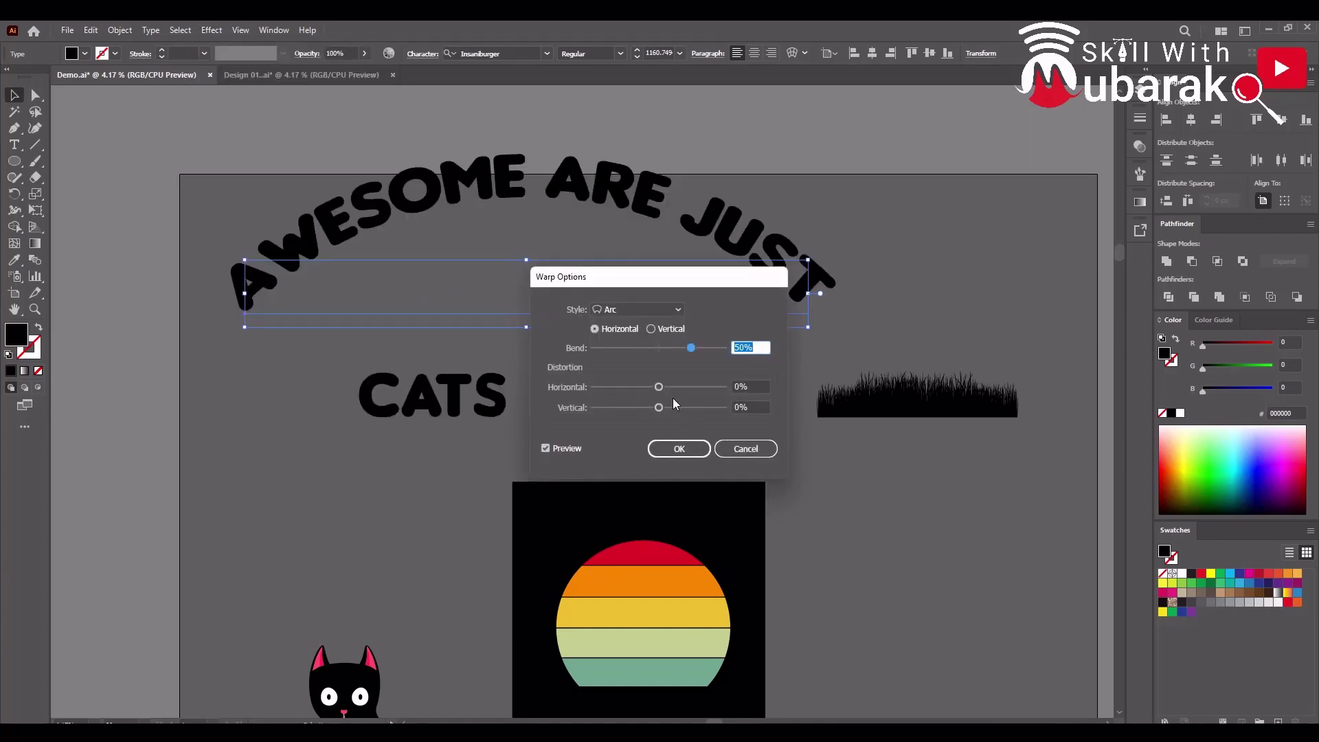
left_click_drag(695, 350, 733, 348)
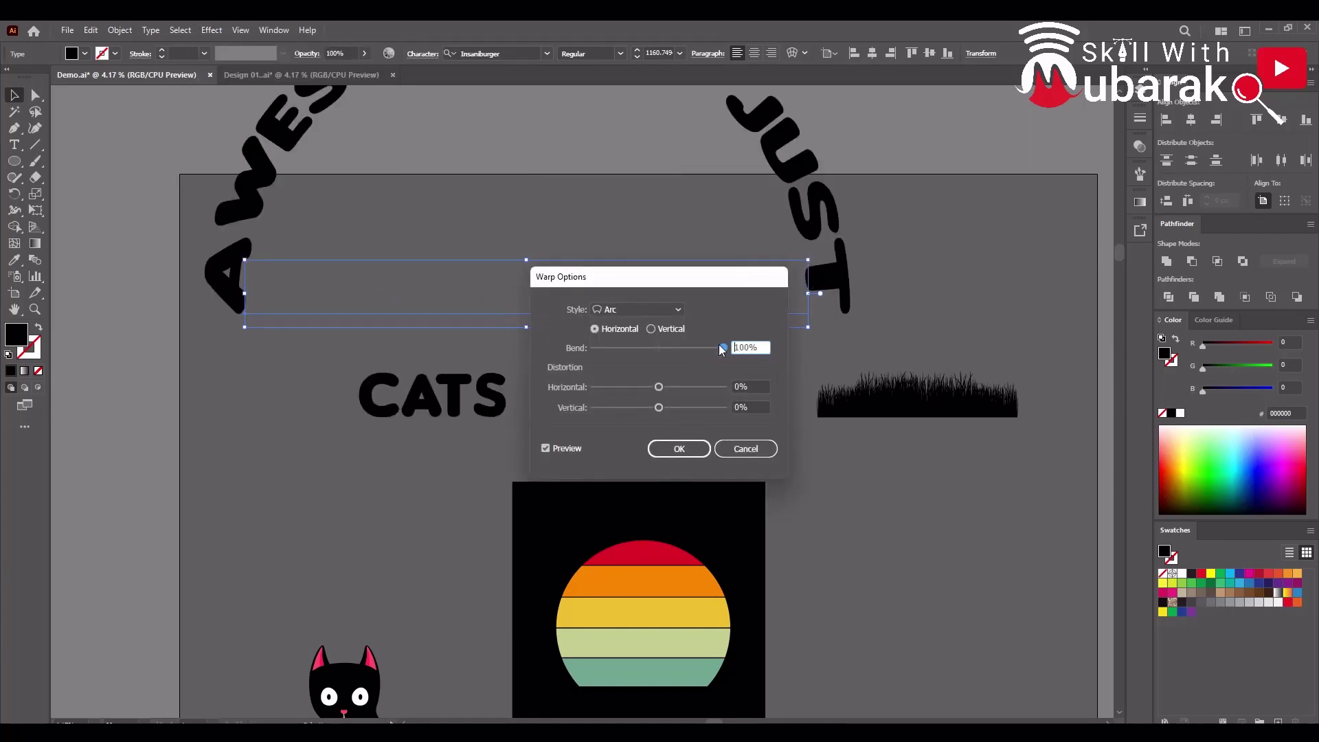
left_click(679, 449)
left_click_drag(811, 220, 896, 533)
left_click_drag(714, 298, 715, 224)
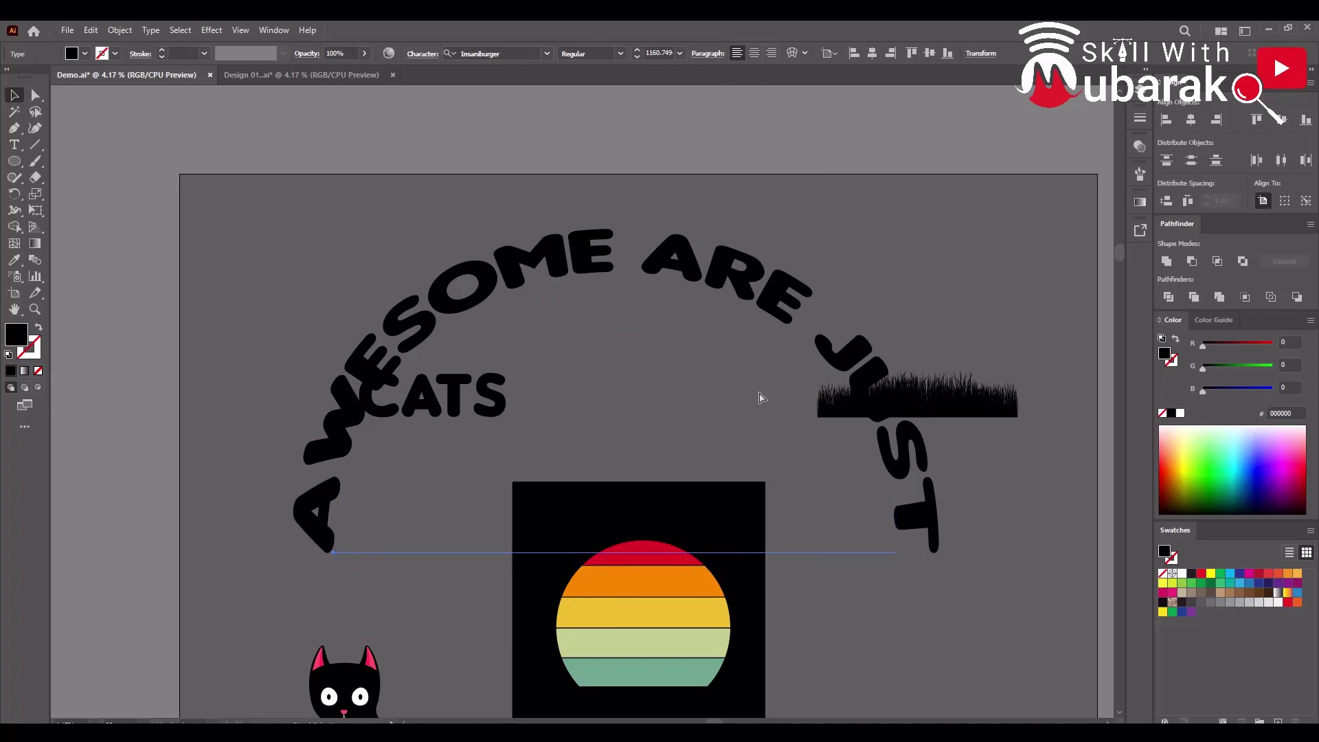
key("ctrl+z")
key("ctrl+z")
Remove the arc warp from the headline and select the sunset stripe group
left_click(733, 394)
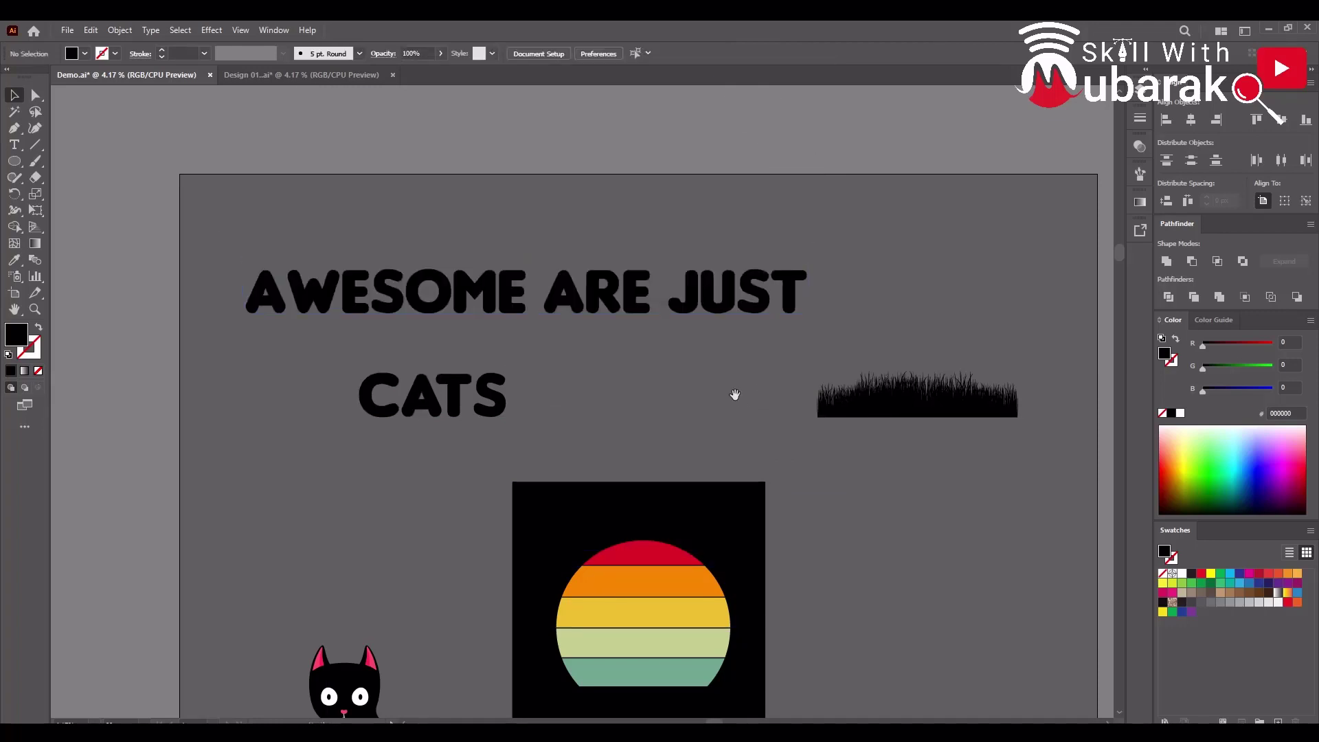
left_click_drag(733, 394, 689, 301)
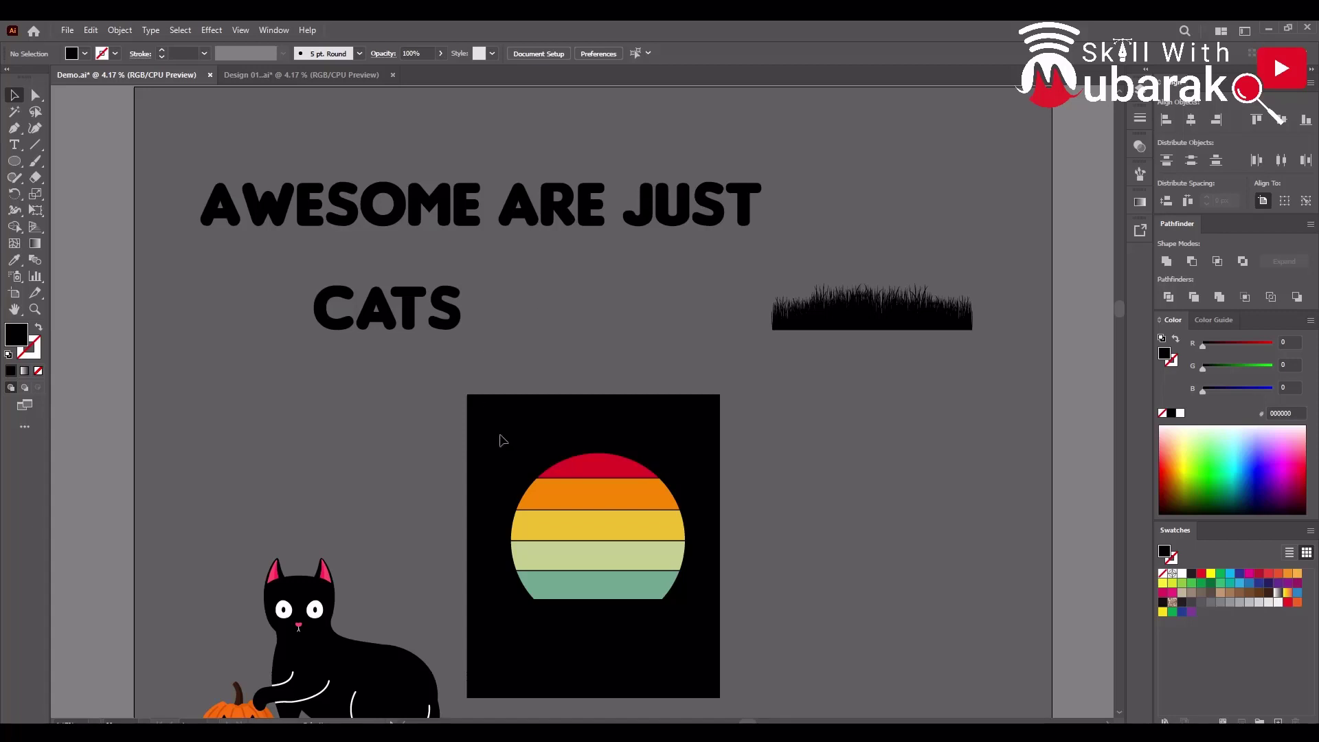
left_click(589, 539)
Draw a black circle with the Ellipse tool beside the sunset artwork
left_click_drag(14, 162, 72, 192)
left_click_drag(826, 474, 904, 545)
scroll(920, 479, "up", 1)
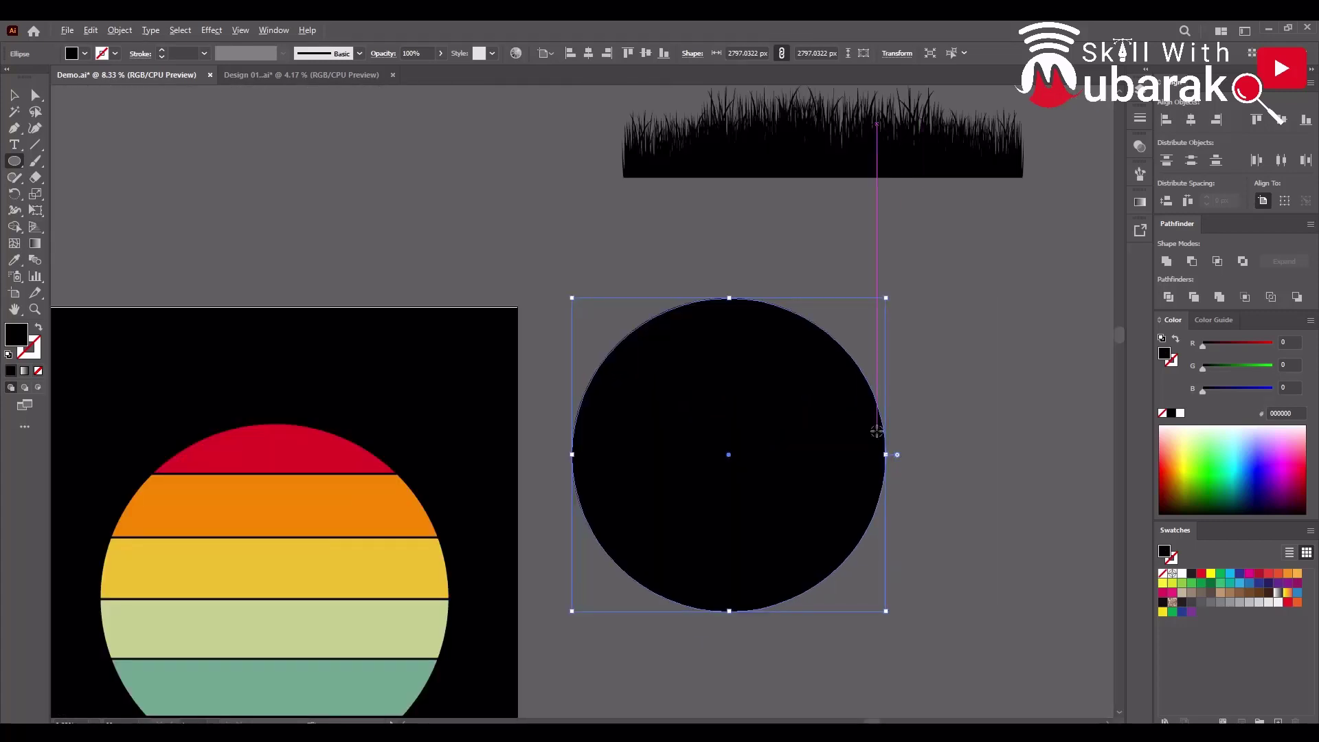
scroll(922, 482, "down", 3)
scroll(850, 410, "up", 2)
Move the black circle next to the sunset panel and resize it
left_click(13, 94)
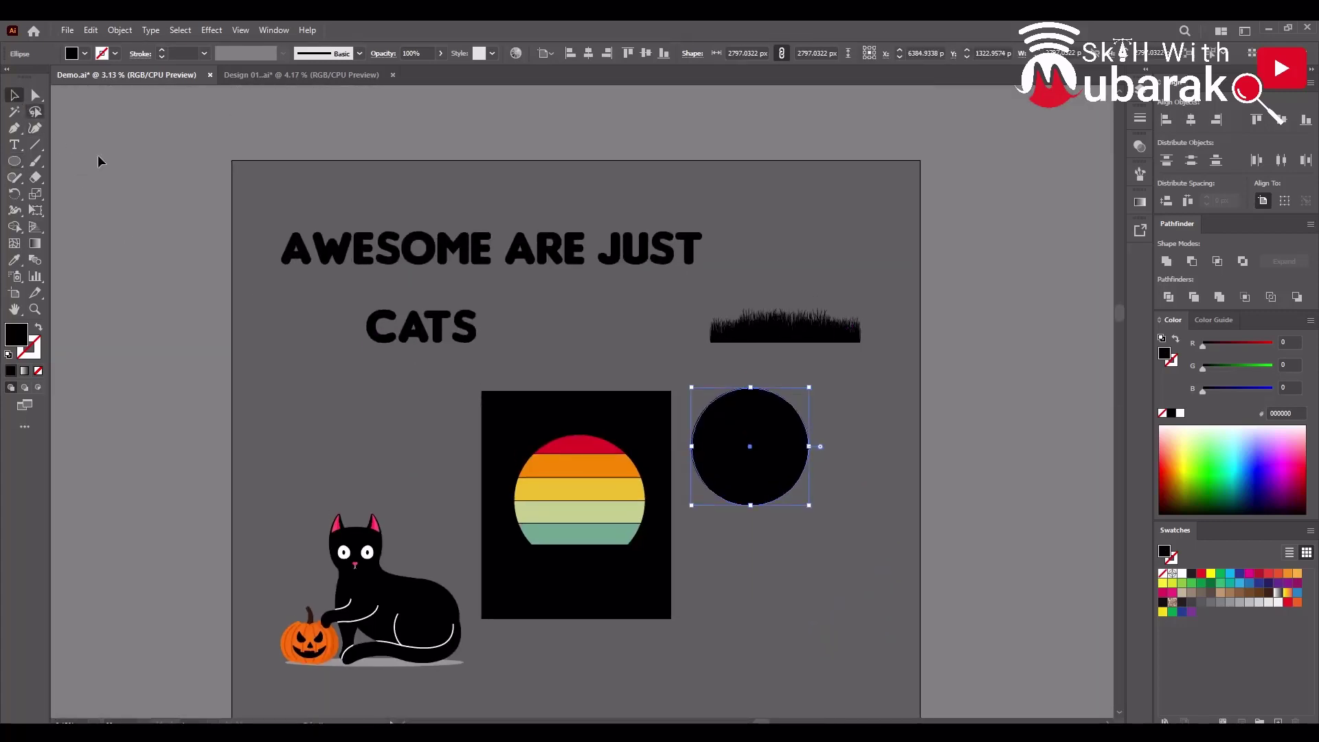
left_click(701, 392)
left_click_drag(784, 452, 613, 501)
left_click_drag(642, 561, 818, 523)
left_click(865, 568)
scroll(847, 426, "up", 1)
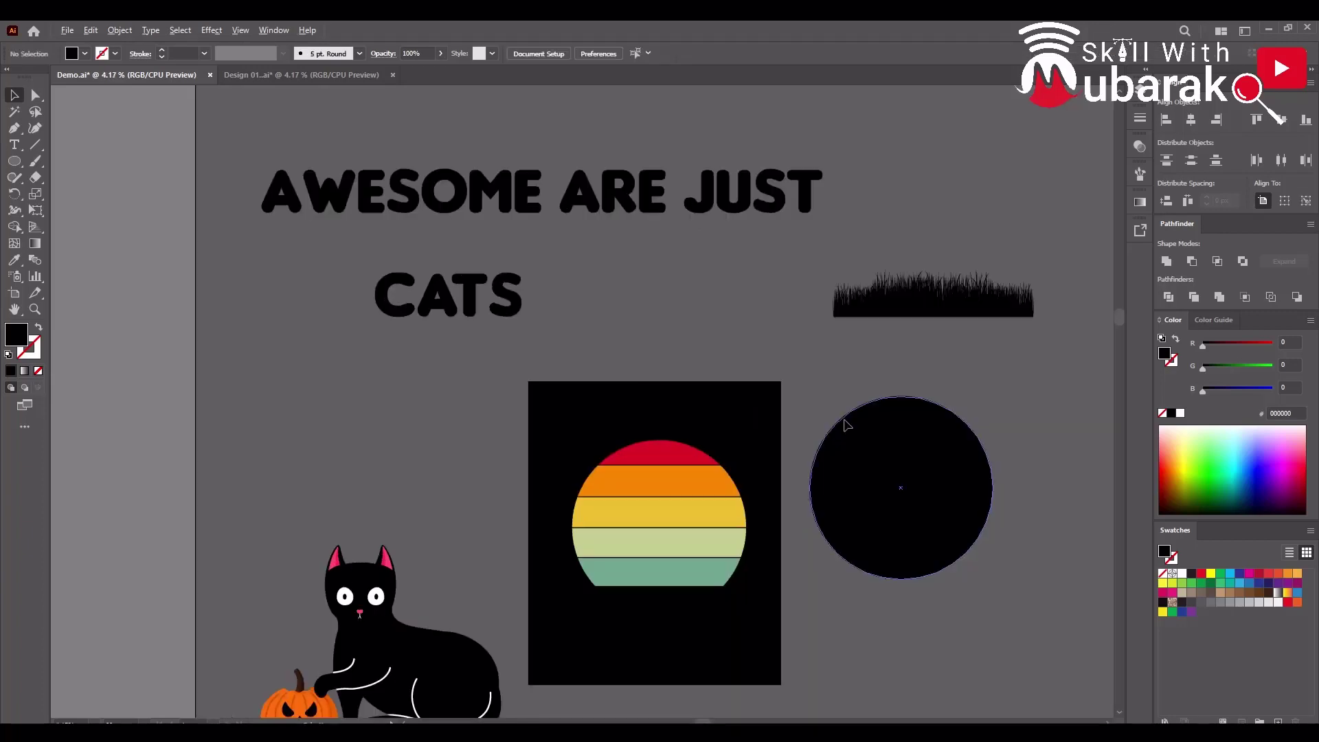
left_click_drag(846, 424, 636, 434)
scroll(440, 289, "left", 2)
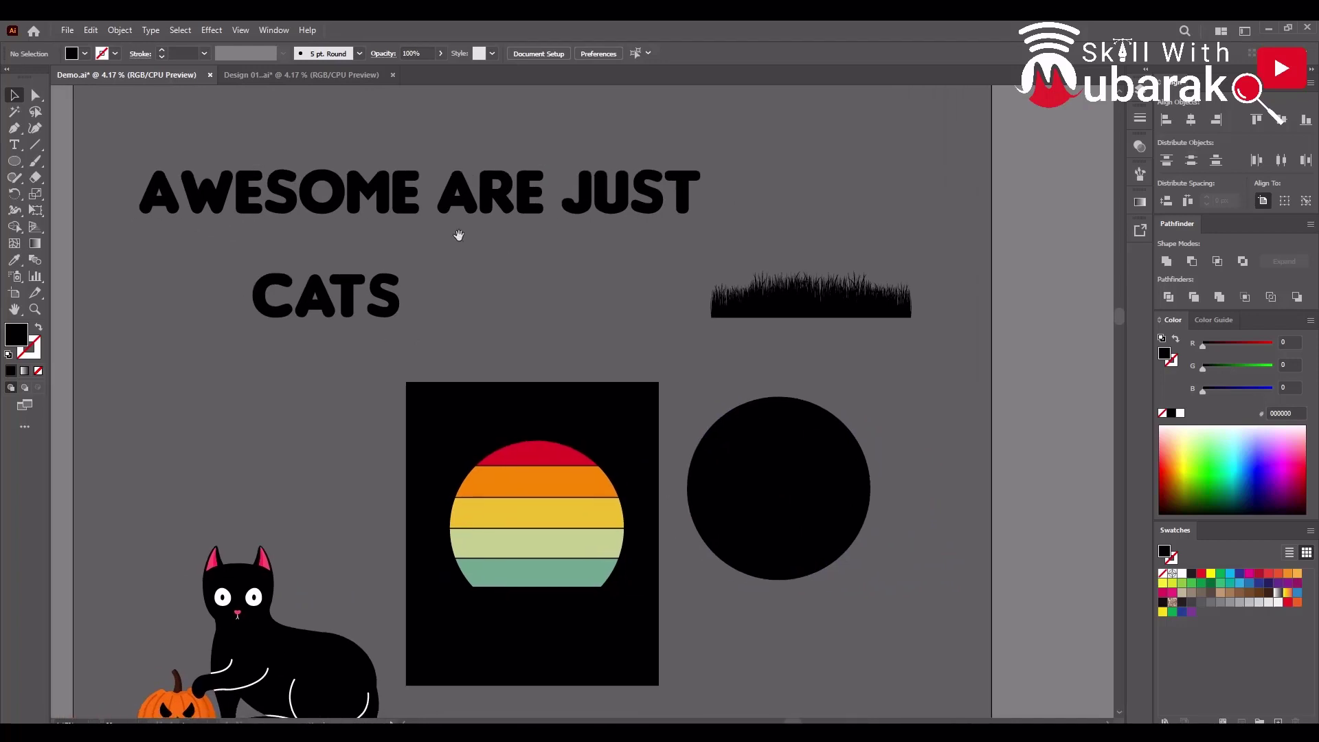
Copy the AWESOME ARE JUST line and paste it along the circle's outline with Type on a Path
key("t")
triple_click(242, 196)
key("ctrl+c")
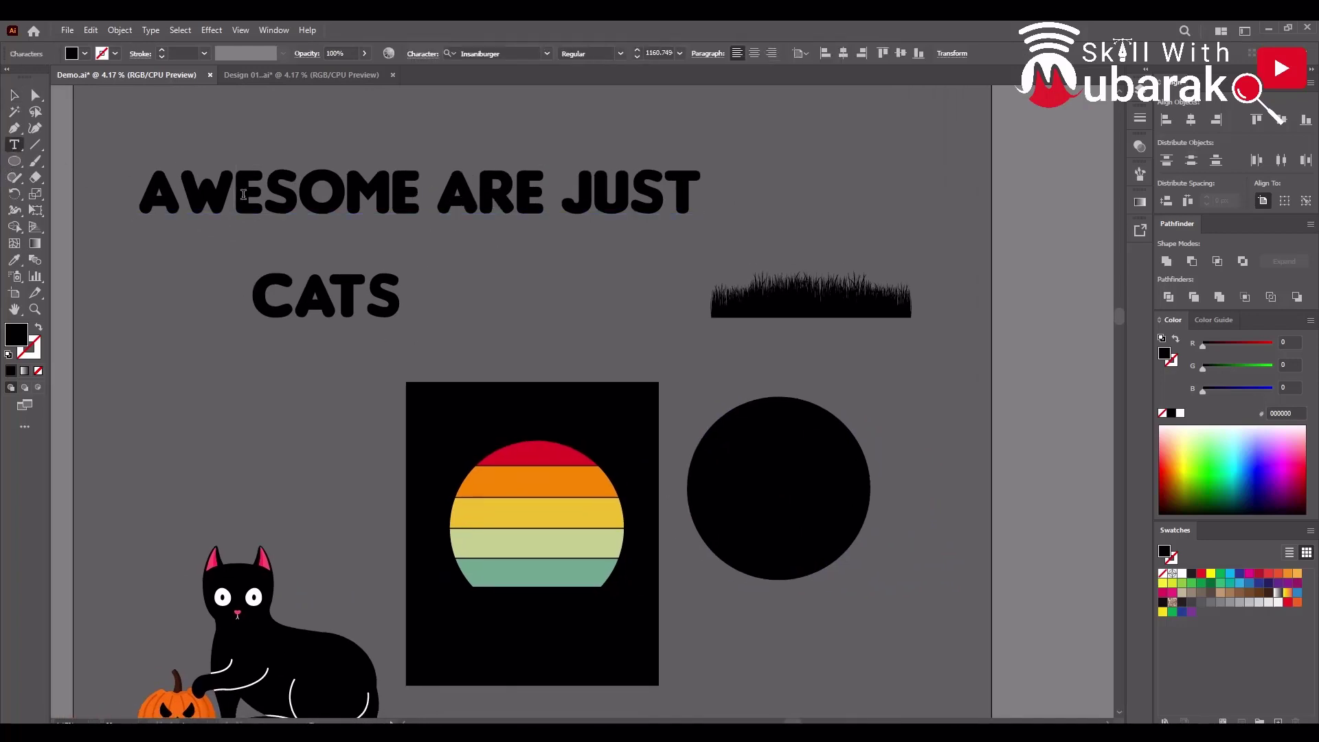
left_click(10, 147)
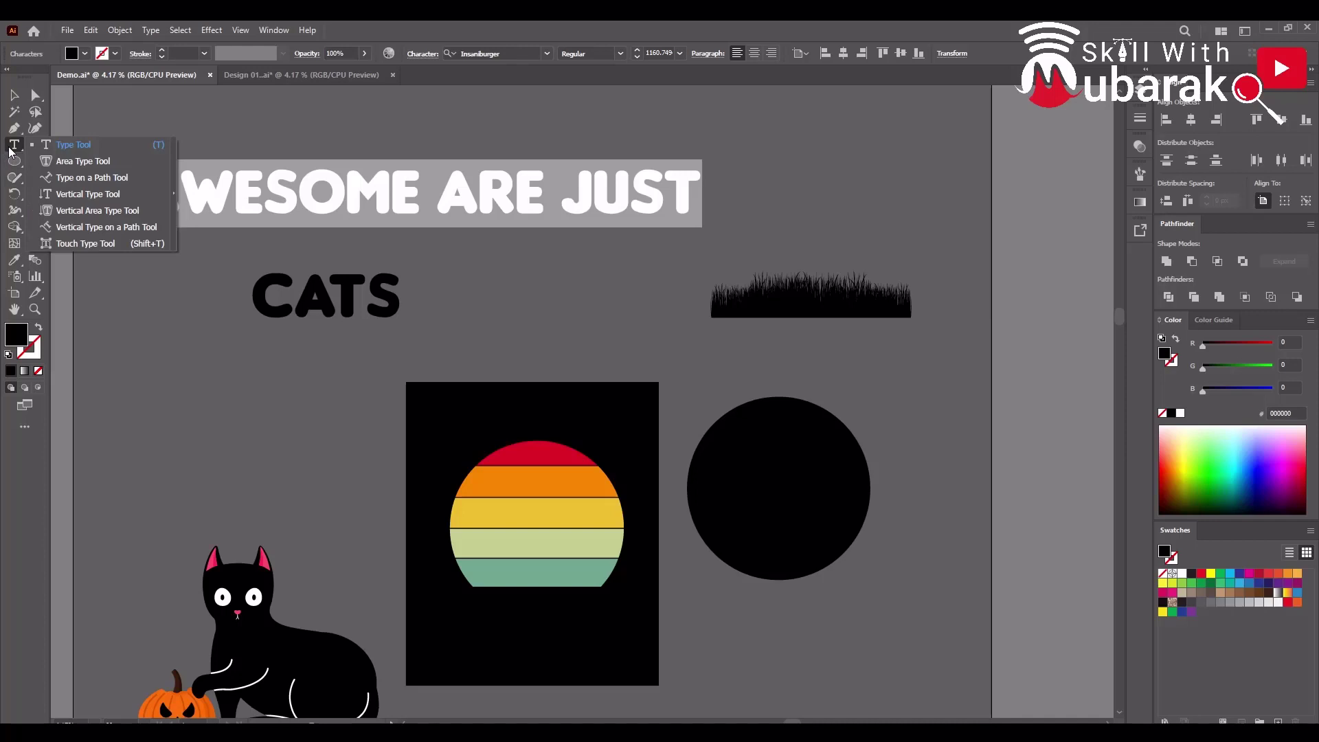
left_click(81, 176)
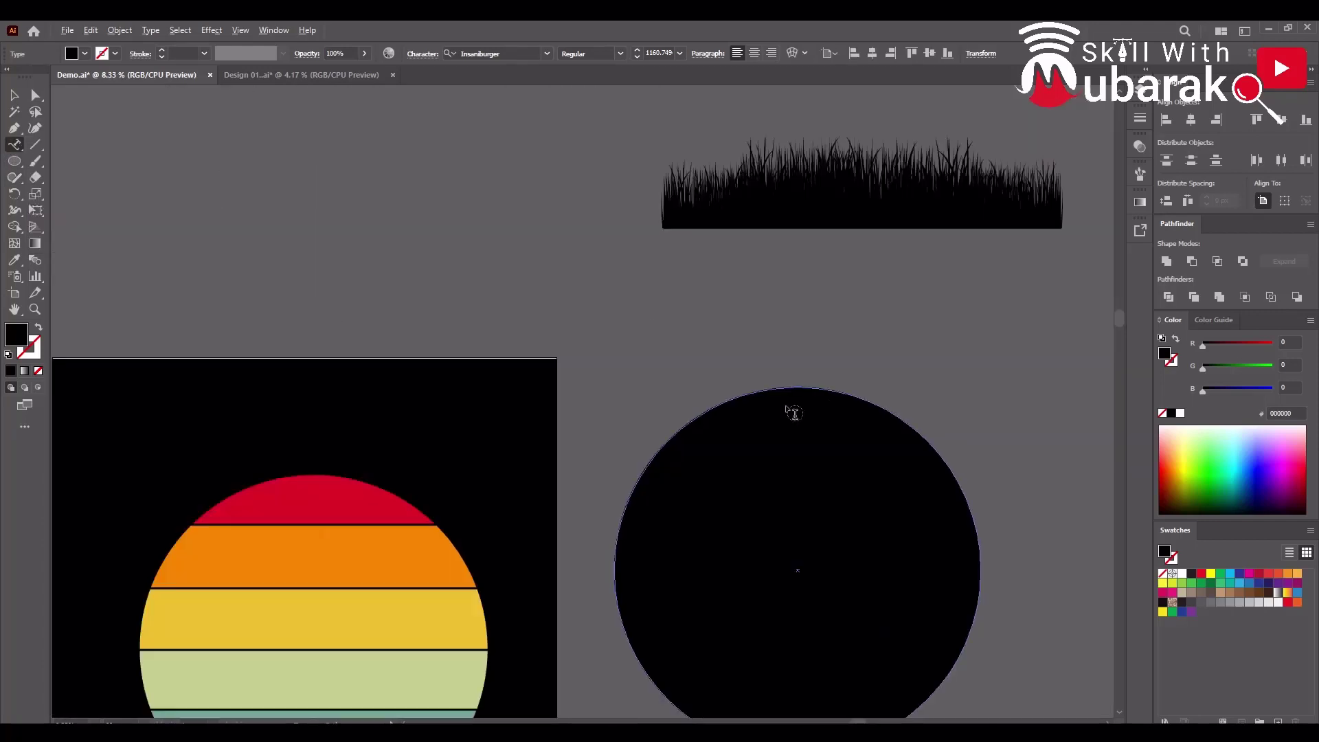
scroll(786, 405, "up", 2)
left_click(788, 387)
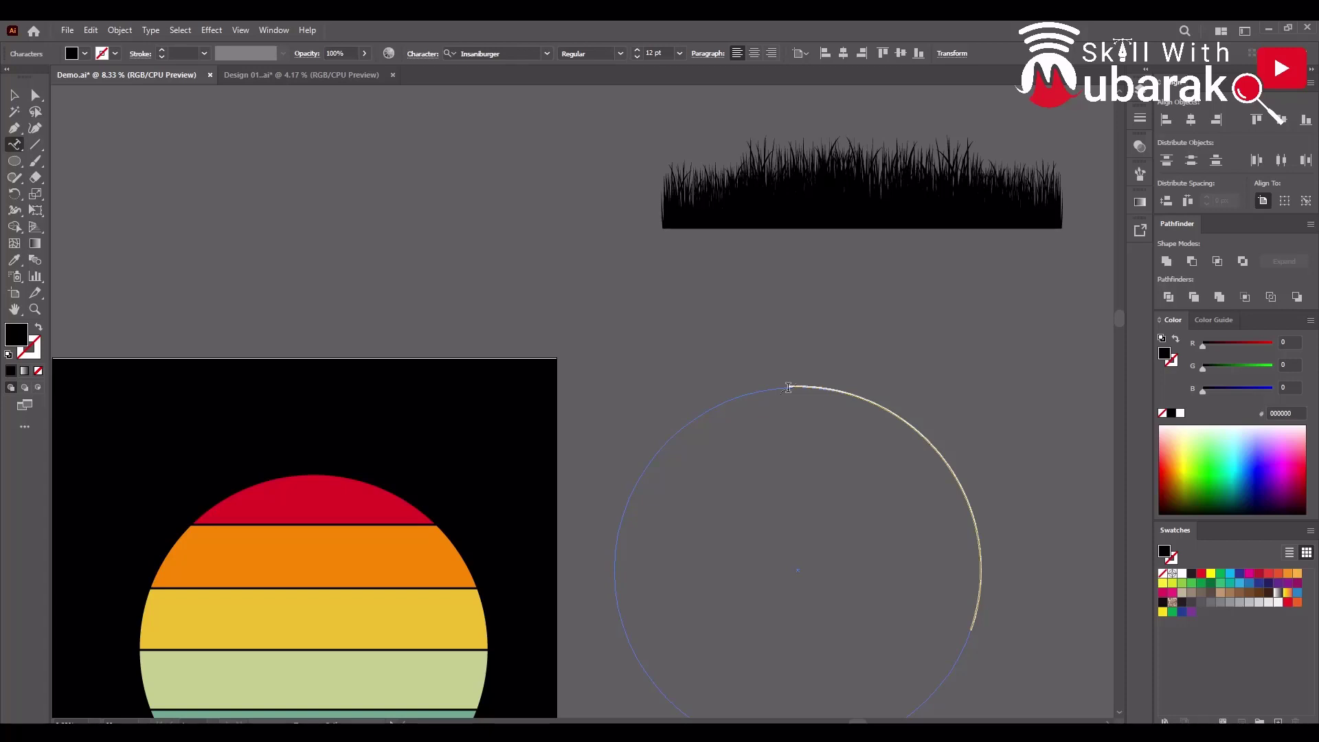
scroll(788, 387, "down", 3)
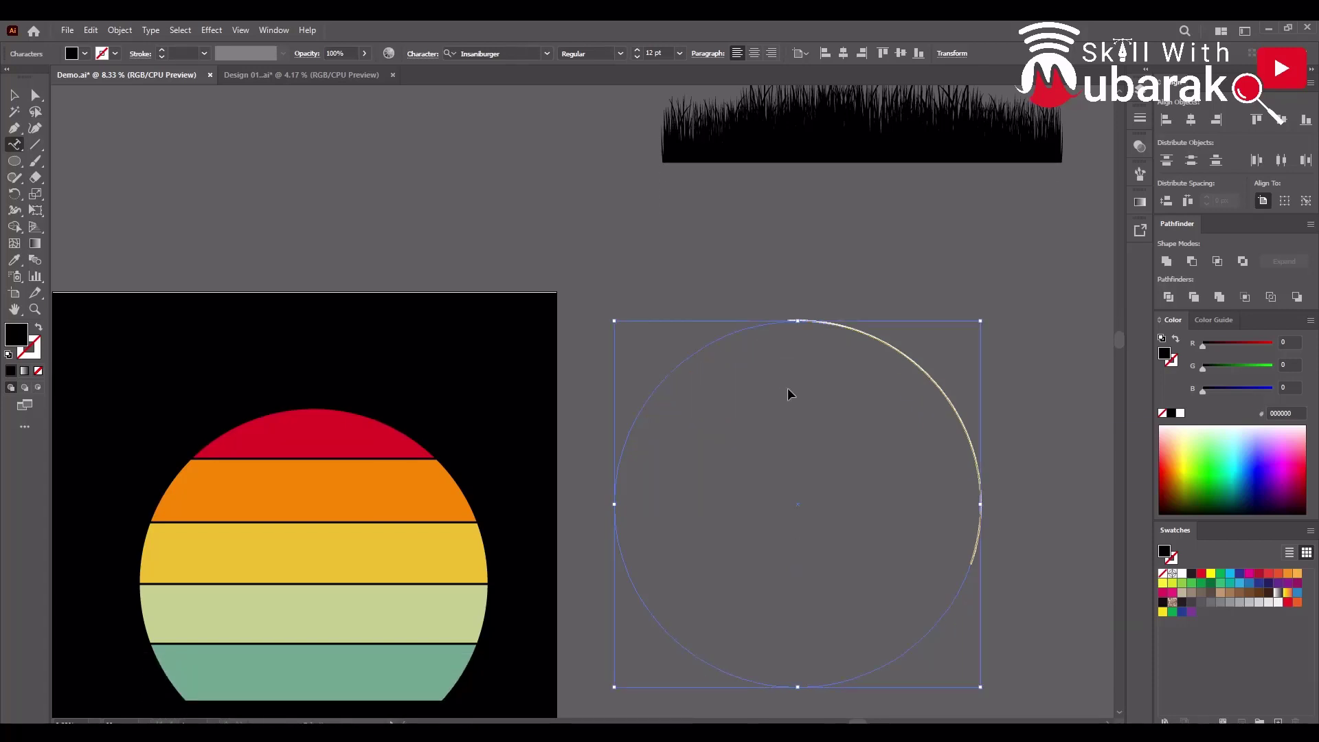
key("ctrl+v")
Set the circular path text to 72 pt from the font size list
scroll(788, 387, "down", 2)
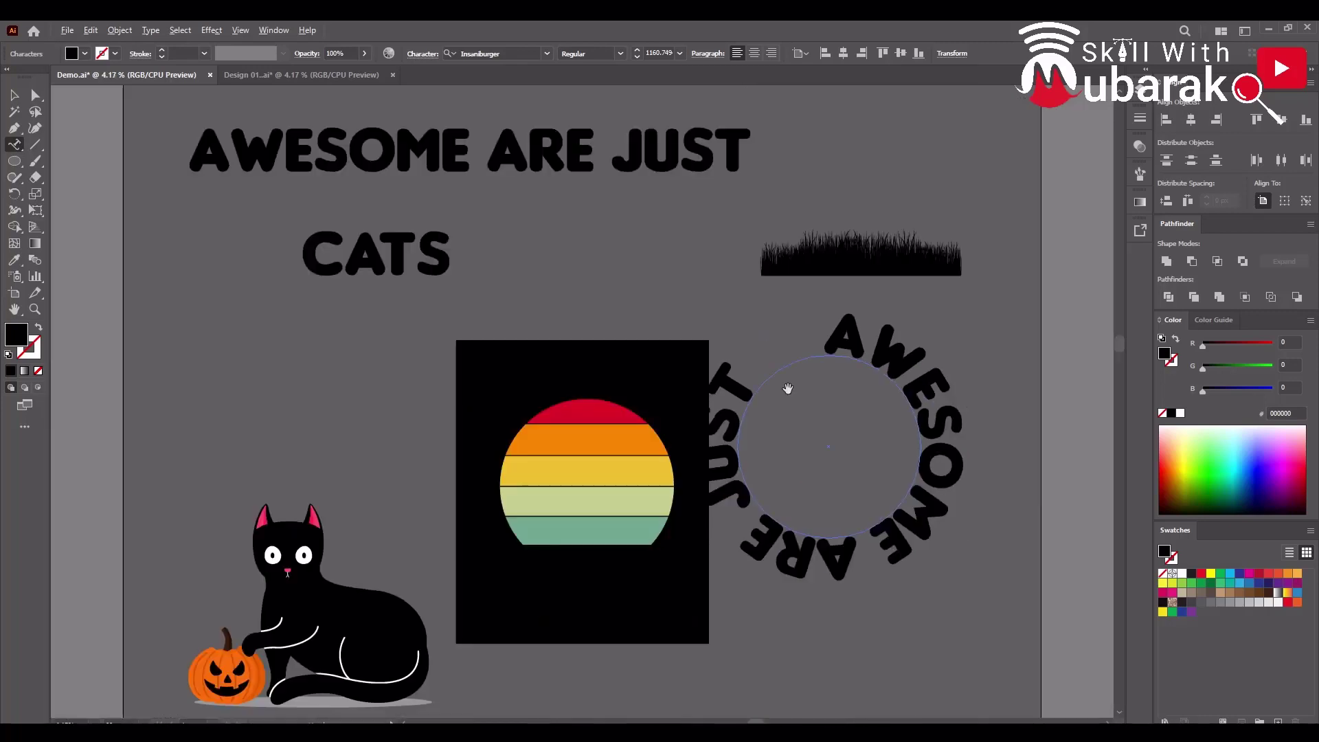
left_click(20, 101)
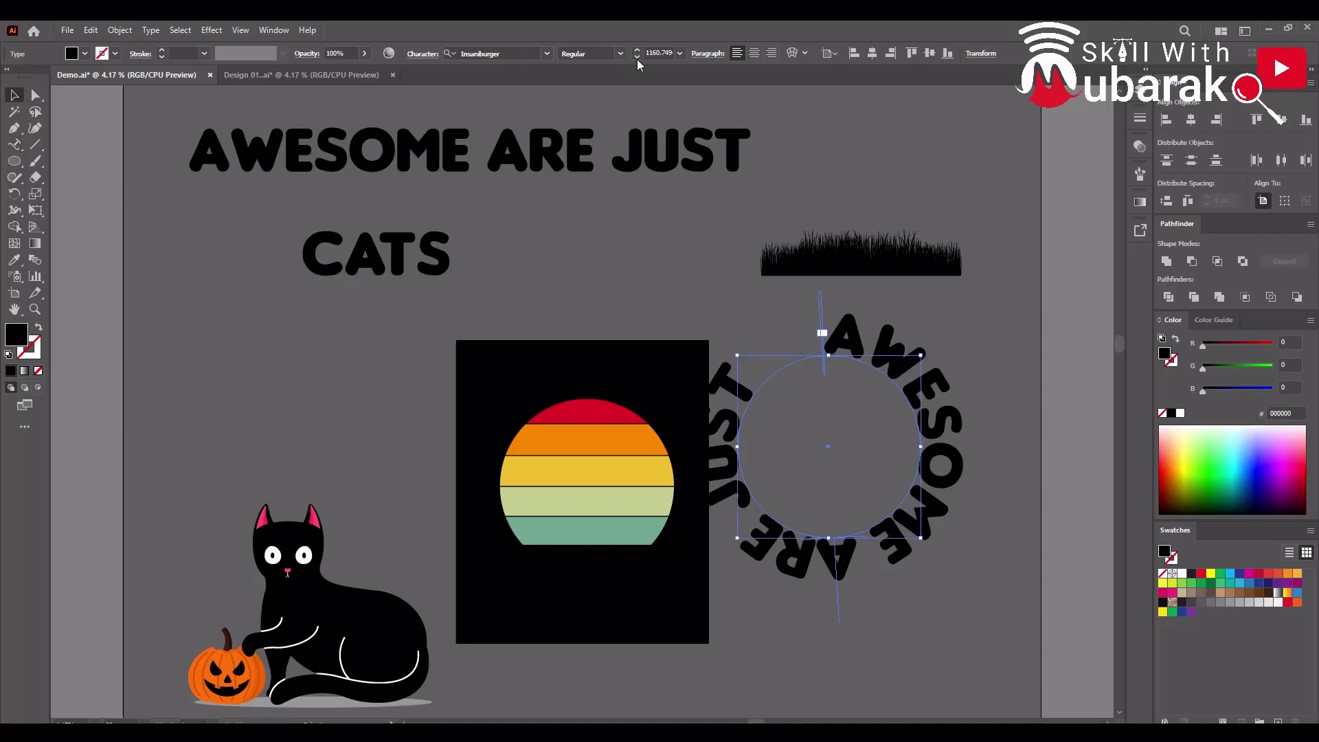
left_click(681, 55)
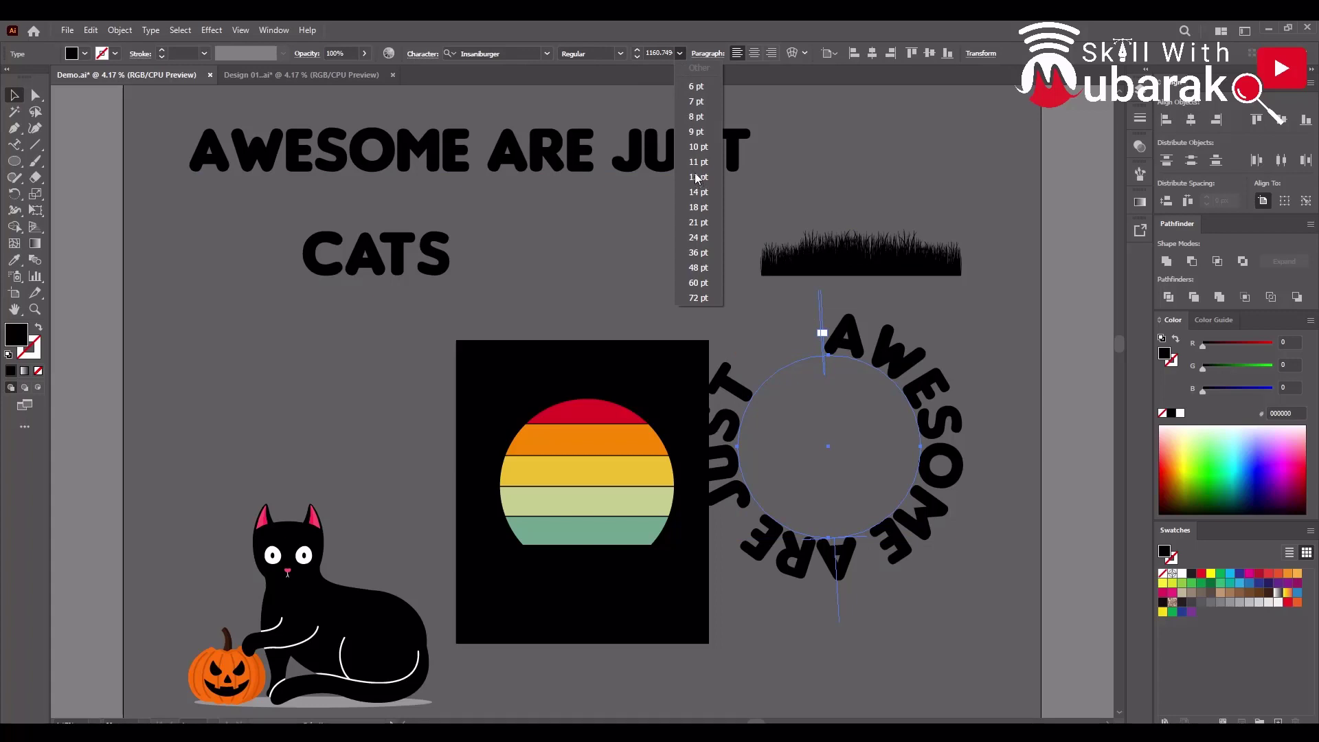
left_click(695, 167)
left_click(680, 54)
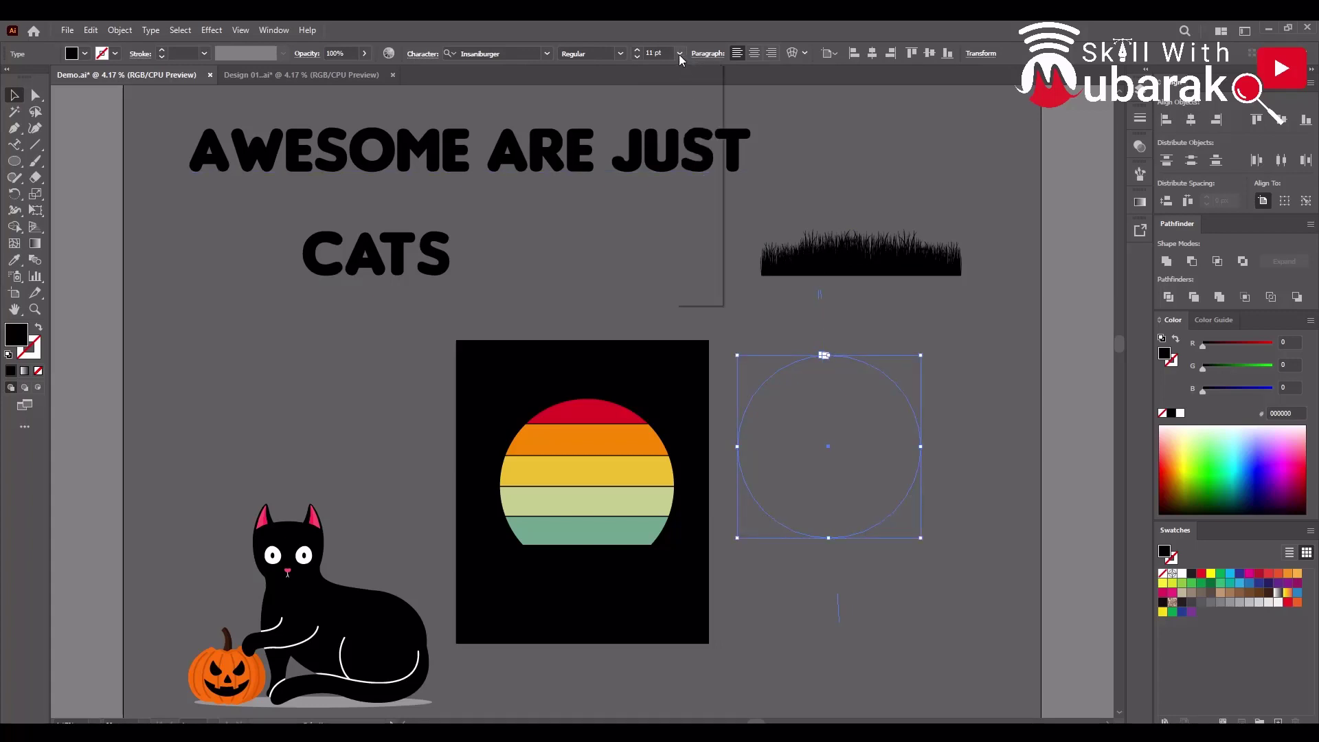
left_click(700, 297)
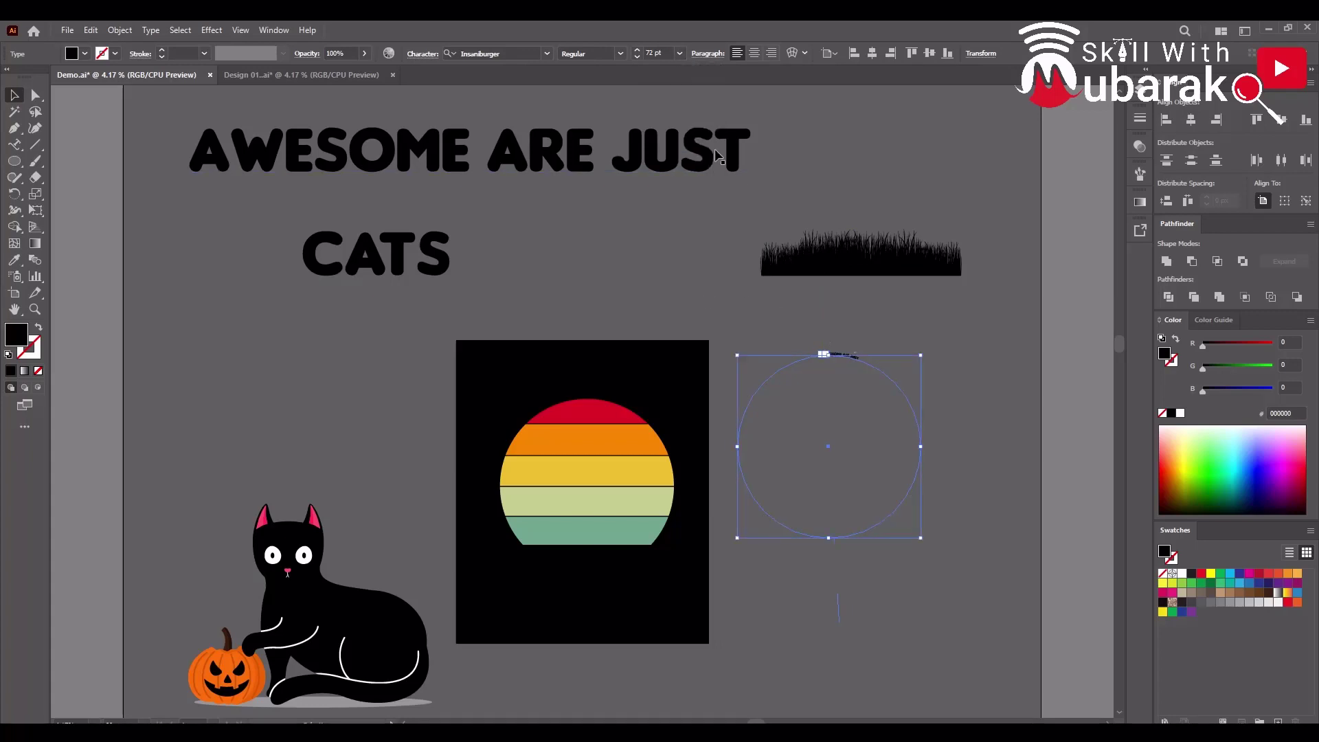
Enlarge the circle text, trying 700 pt and then settling on 600 pt
left_click(637, 50)
left_click(637, 50)
left_click(637, 50)
left_click(637, 50)
left_click(646, 52)
left_click(740, 201)
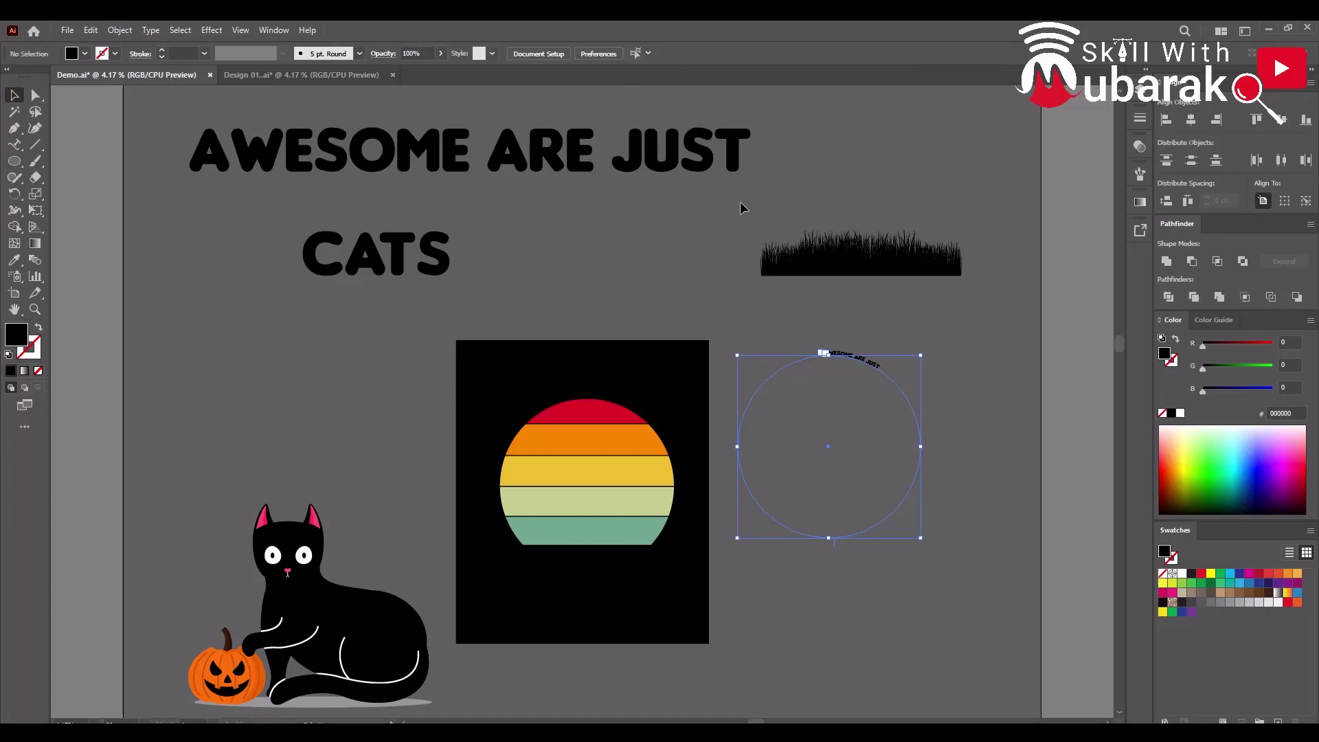
left_click(931, 426)
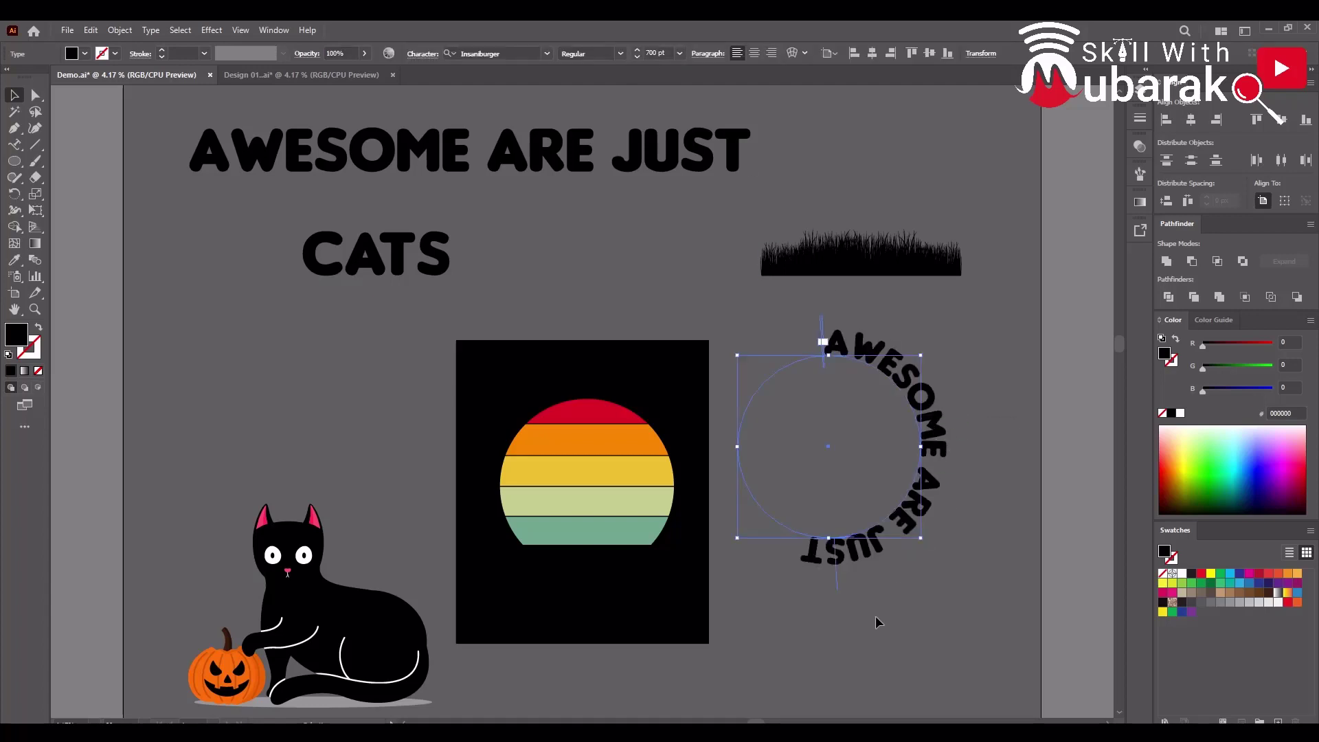
left_click(653, 53)
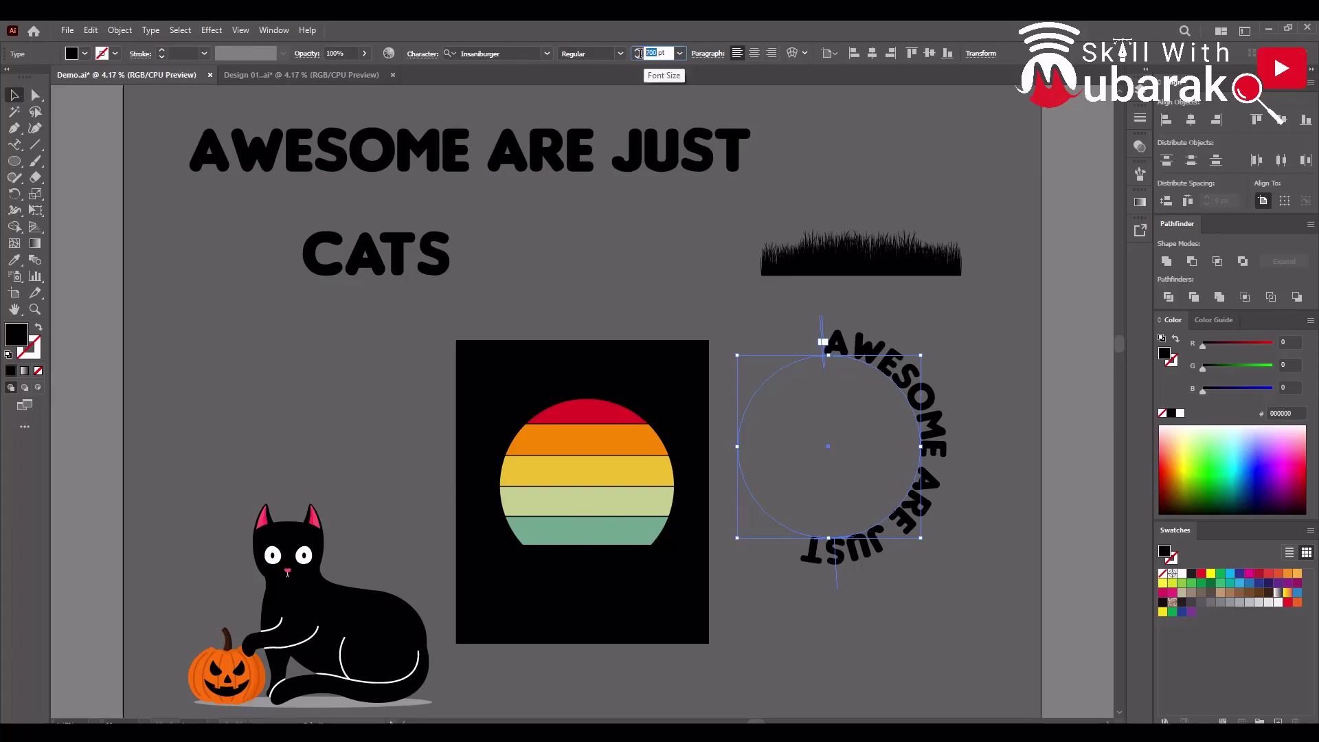
type("600")
left_click(727, 286)
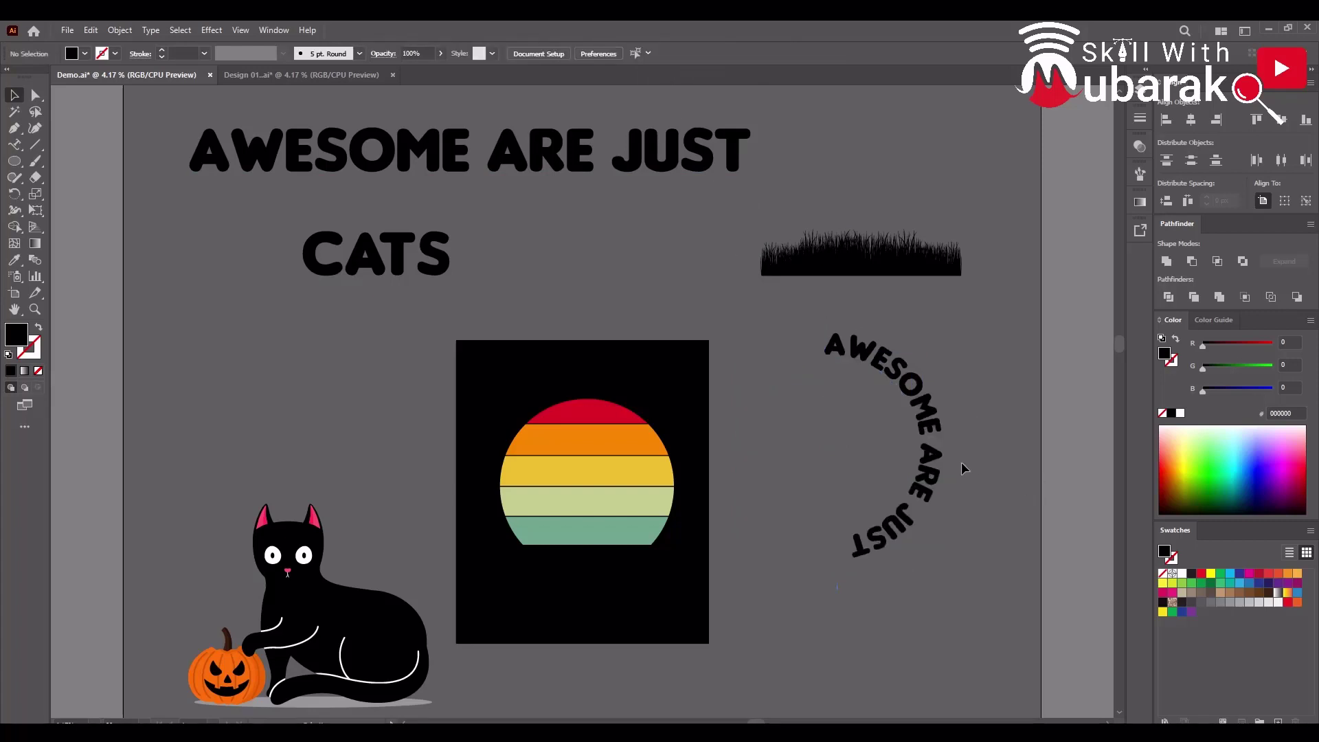
left_click(927, 474)
scroll(898, 505, "up", 1)
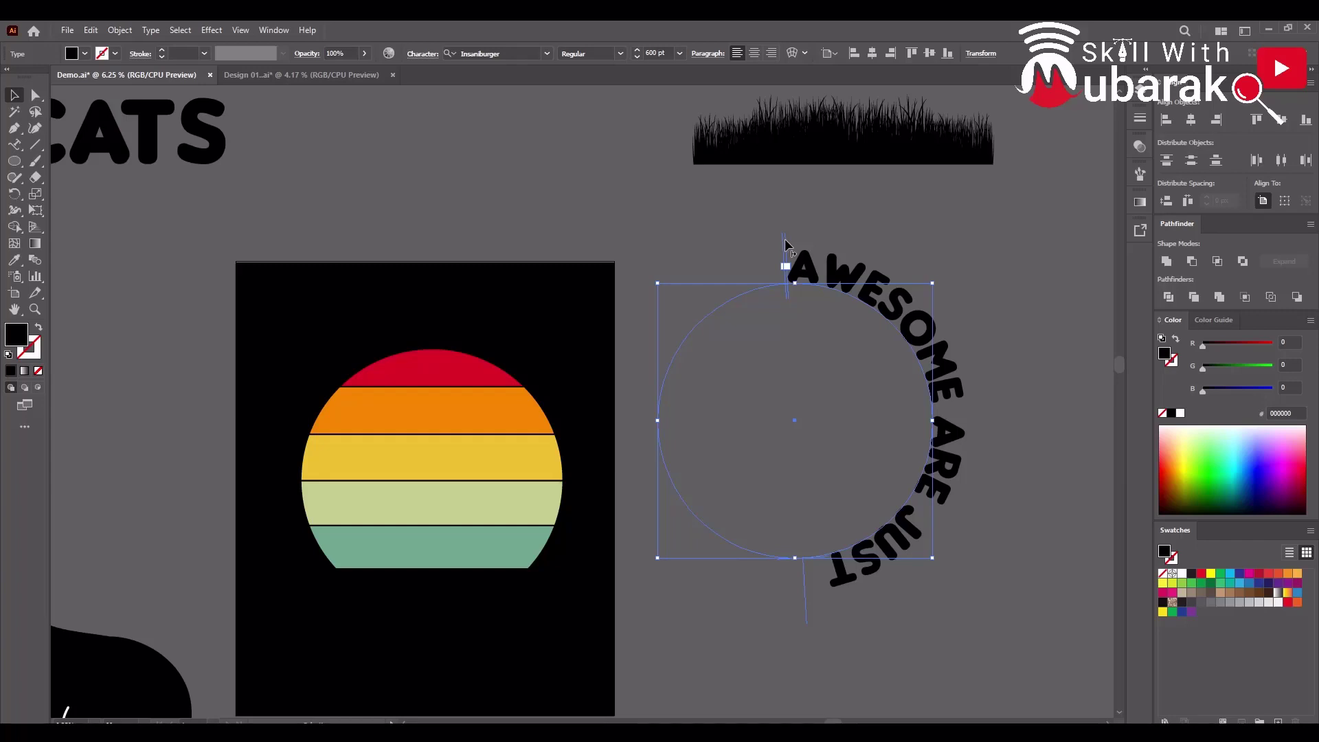
Drag the path text's start and end points to spread it around the circle
left_click_drag(781, 256, 655, 420)
scroll(783, 294, "up", 5)
scroll(886, 215, "up", 3)
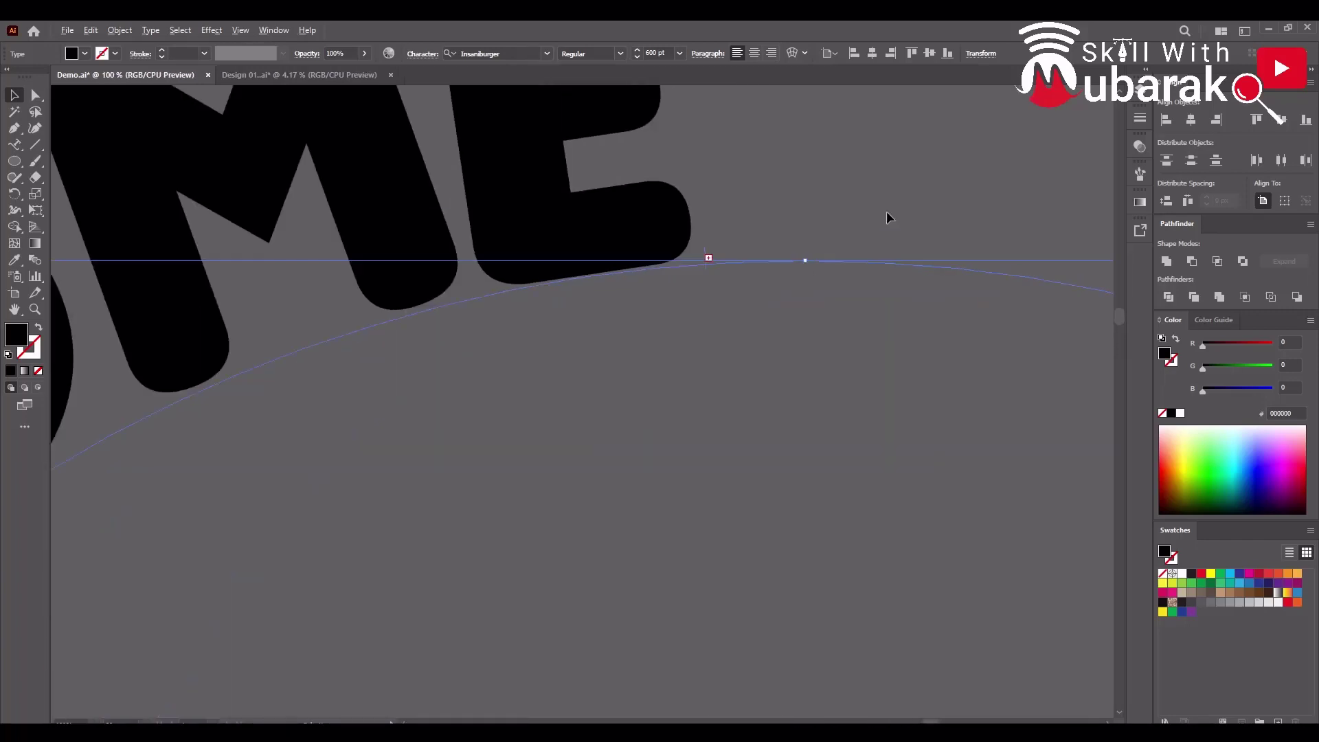
left_click_drag(613, 274, 928, 281)
scroll(893, 206, "down", 4)
scroll(895, 212, "down", 3)
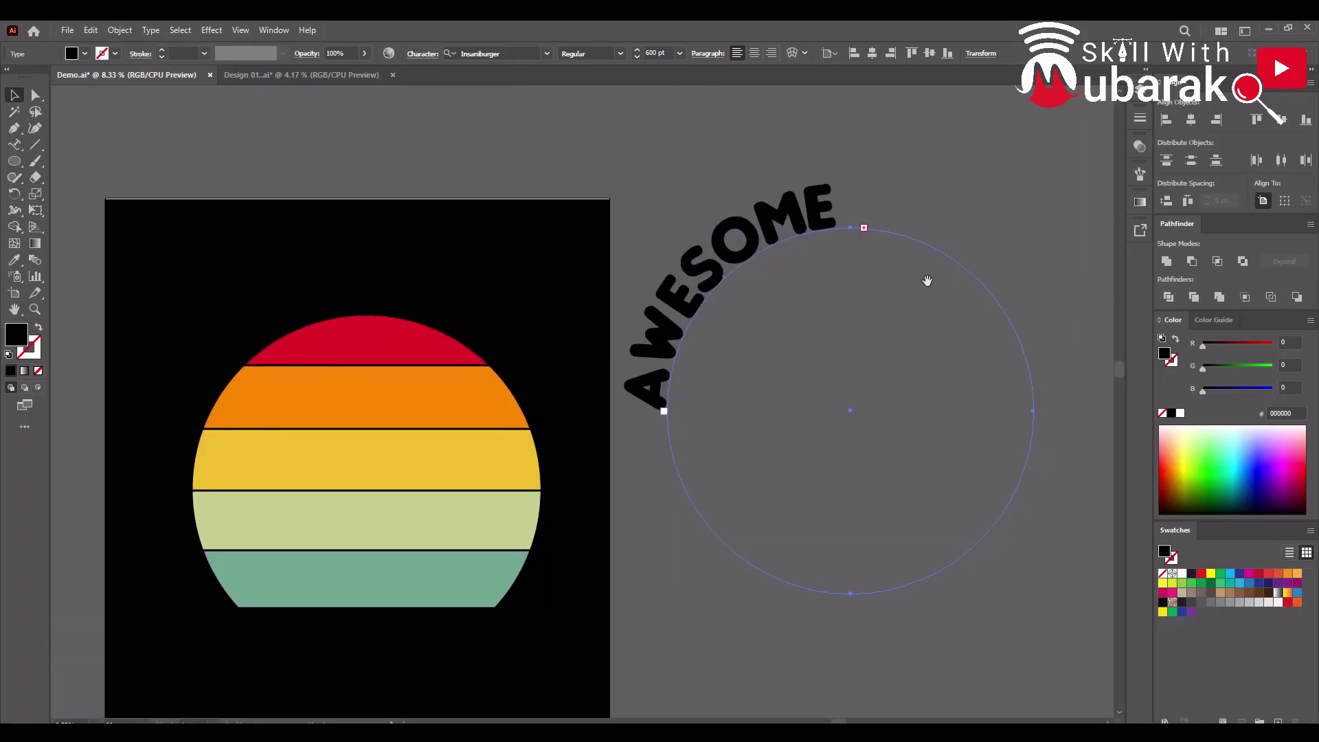
Shift the circle text, stretch its path to reveal ARE JUST, and centre-align it
left_click(967, 265)
left_click(1000, 316)
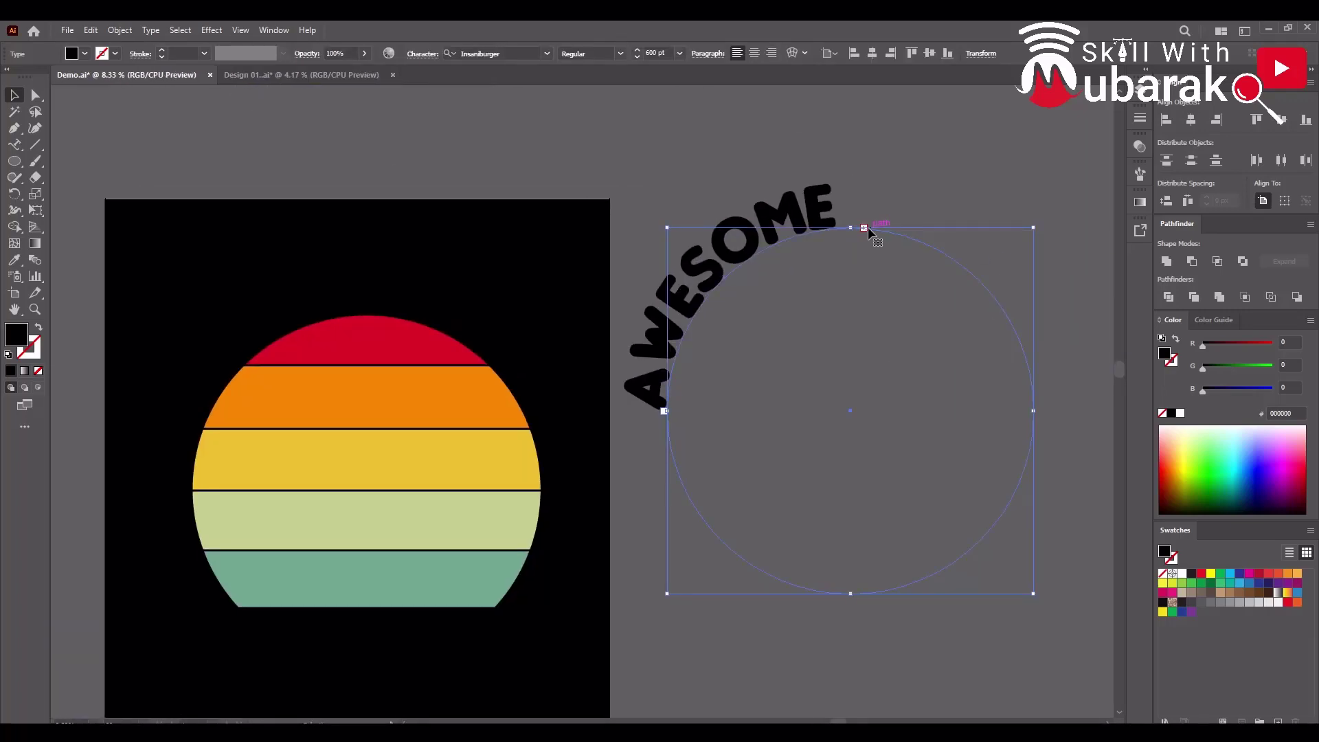
left_click_drag(885, 229, 913, 231)
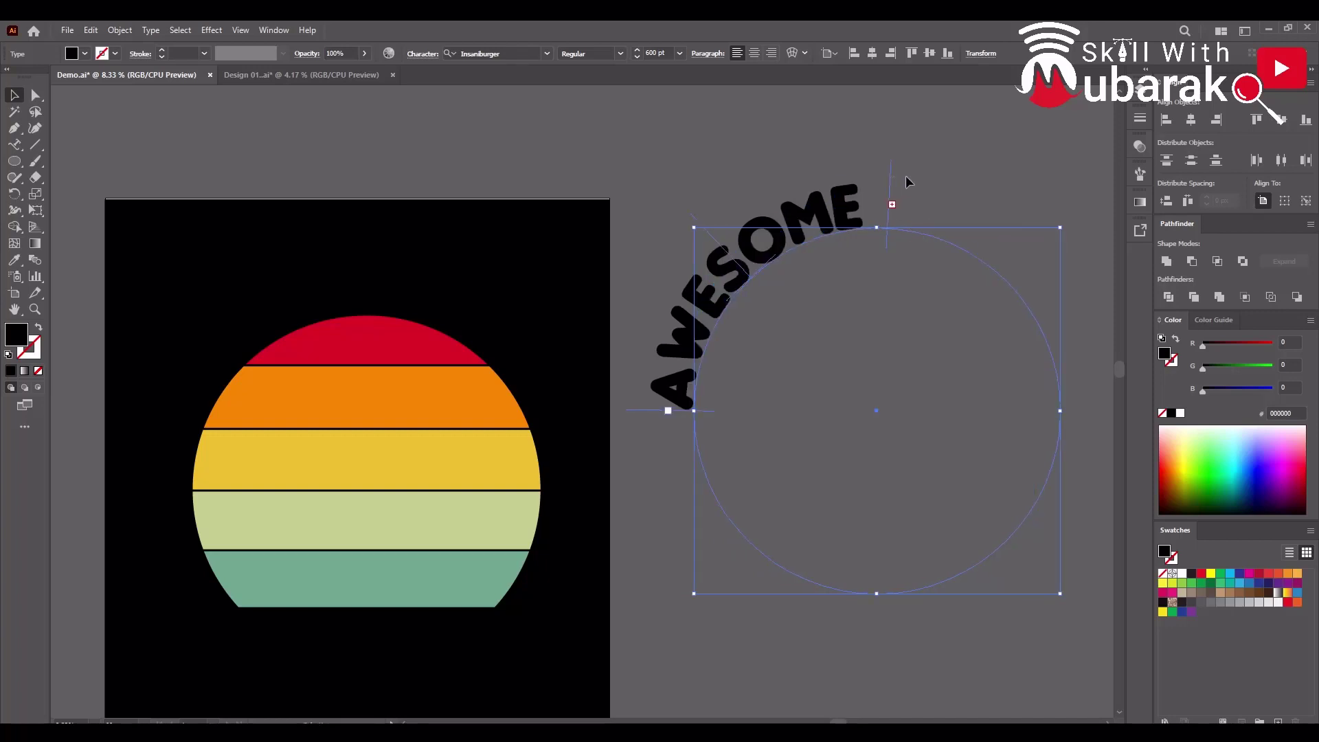
left_click(962, 192)
left_click(892, 199)
left_click_drag(891, 165, 1064, 413)
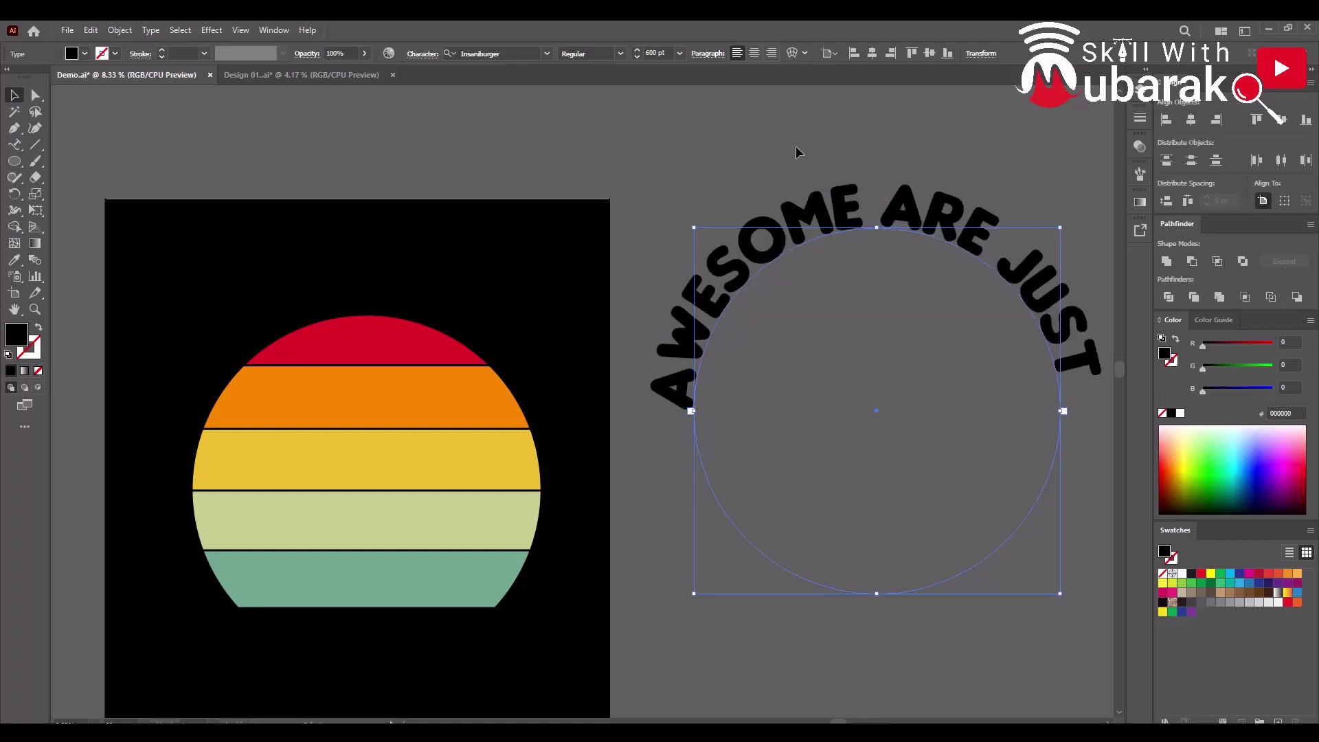
left_click(754, 54)
Move the arched text onto the sunset artwork
scroll(981, 332, "down", 2)
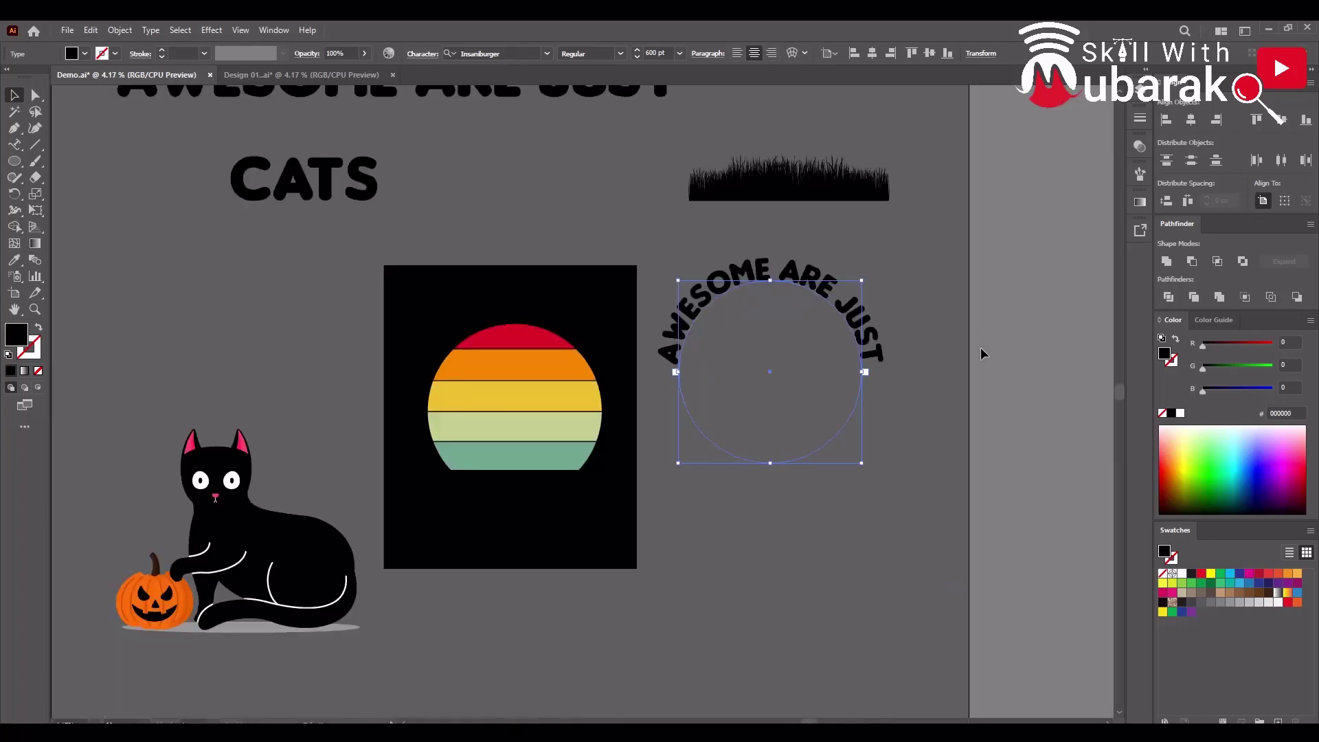
left_click(909, 372)
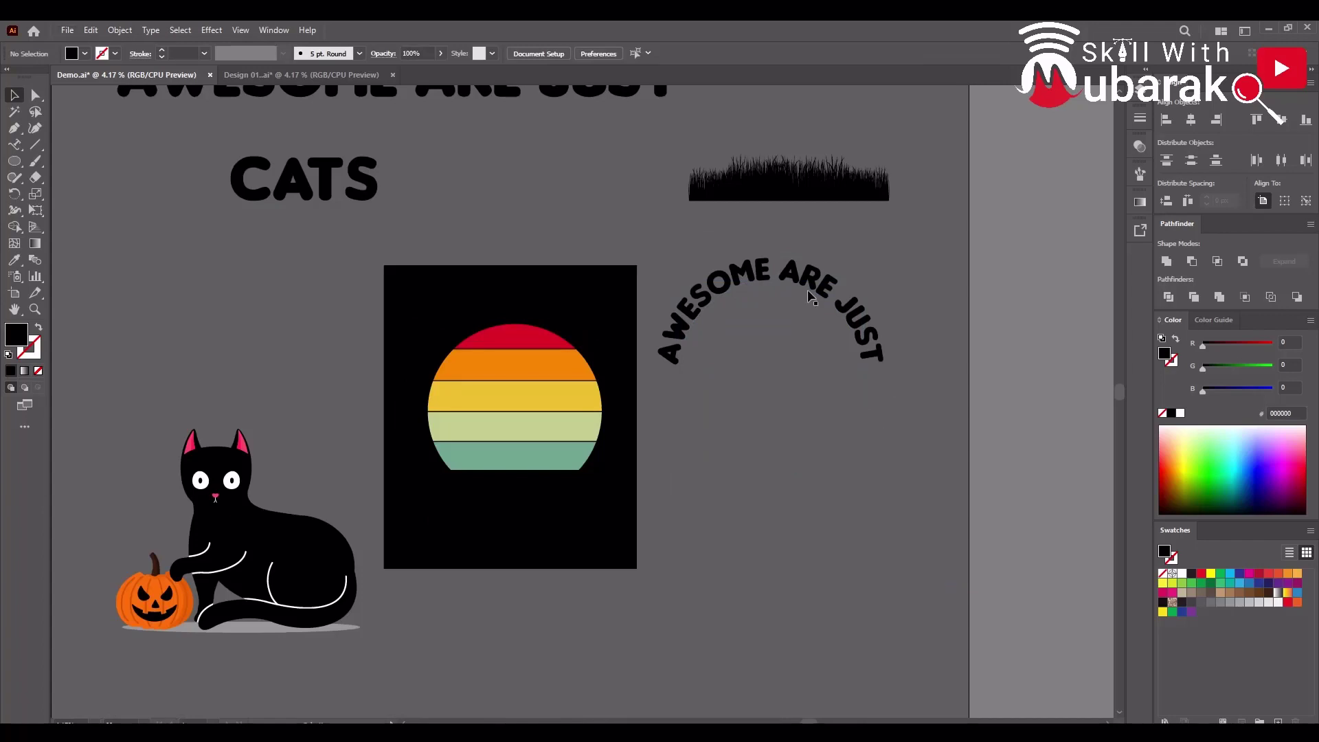
left_click_drag(818, 277, 854, 381)
left_click(706, 394)
Make the arched text white and fit it over the top of the sunset circle
left_click(609, 377)
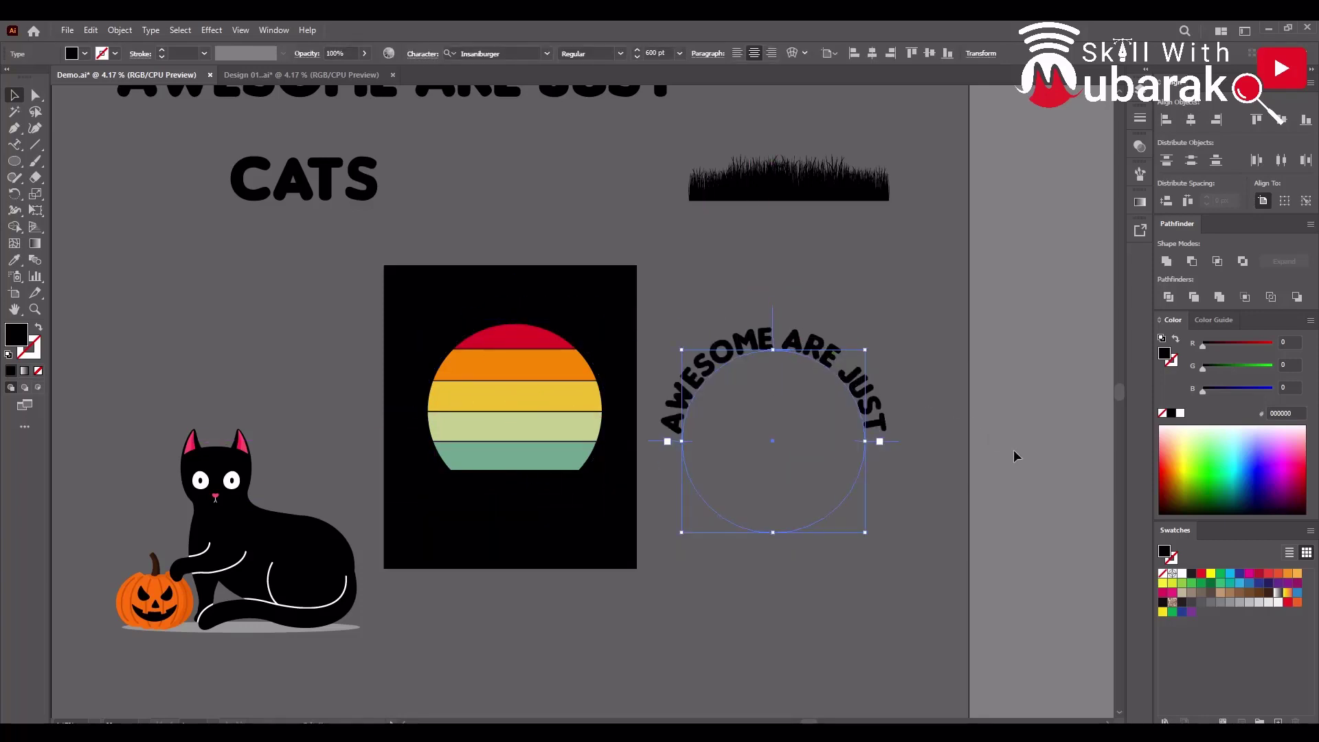
left_click(1182, 575)
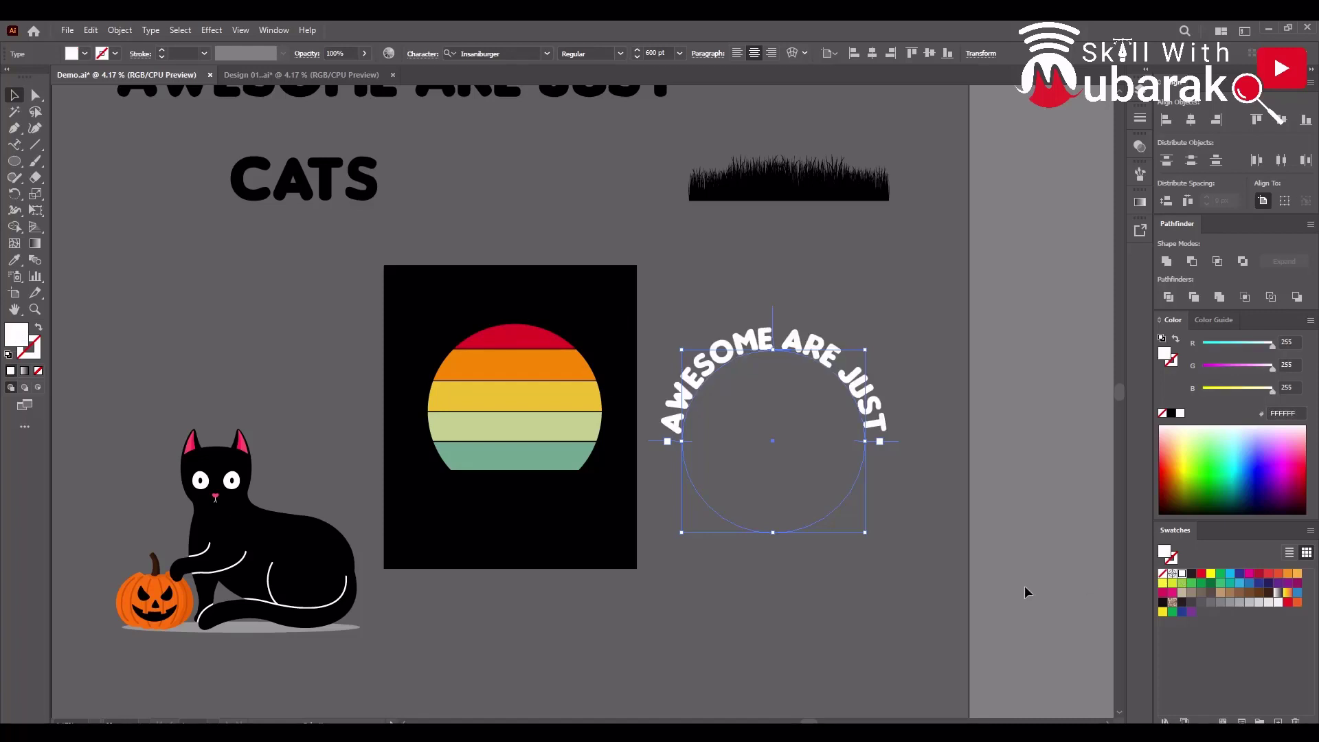
left_click(876, 574)
left_click_drag(839, 375, 590, 347)
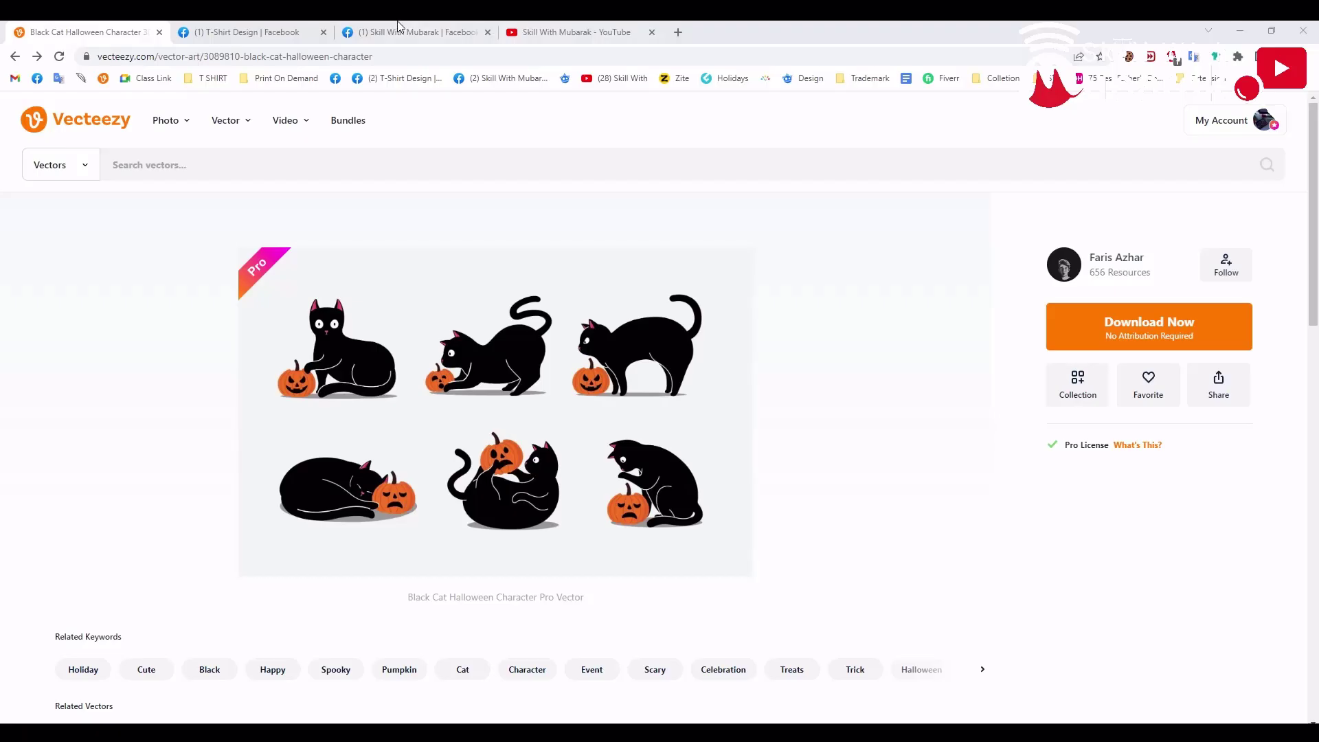
left_click(266, 27)
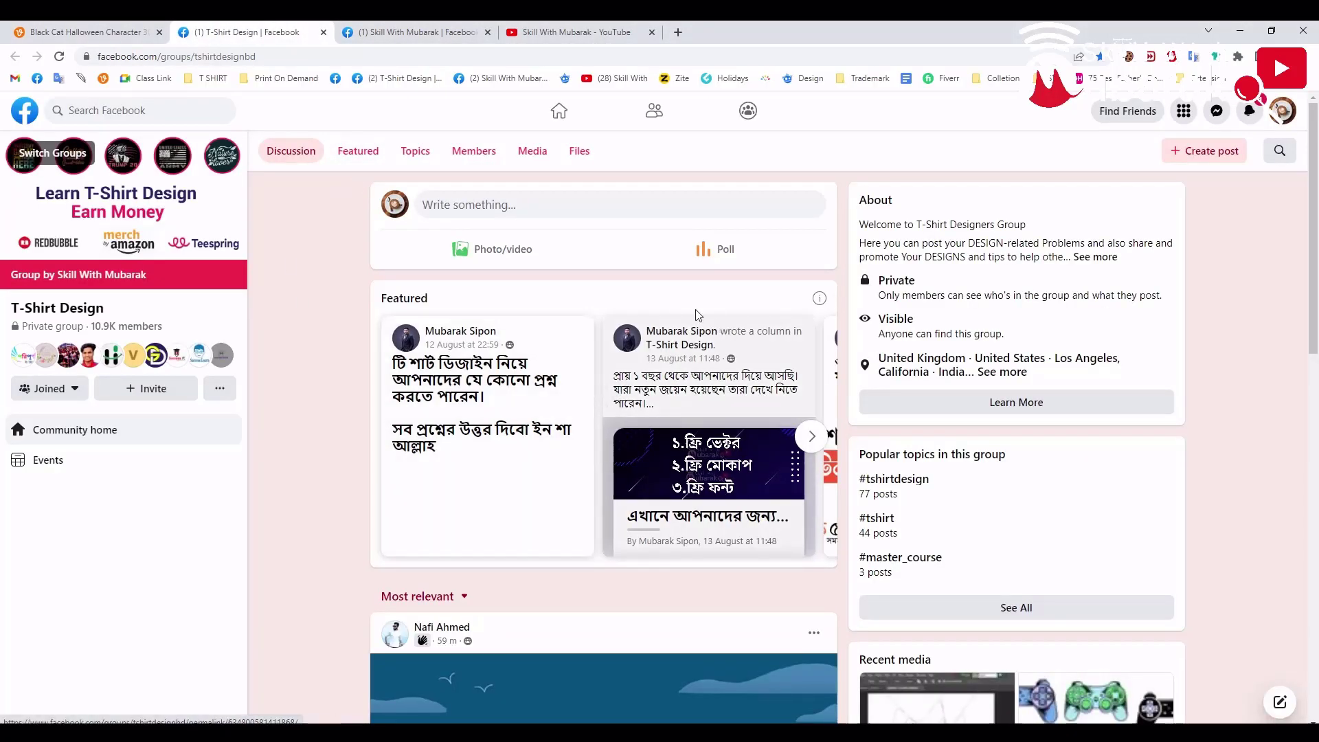
Browse the creator's Facebook page and YouTube videos in Brave, then return to Illustrator
left_click(434, 30)
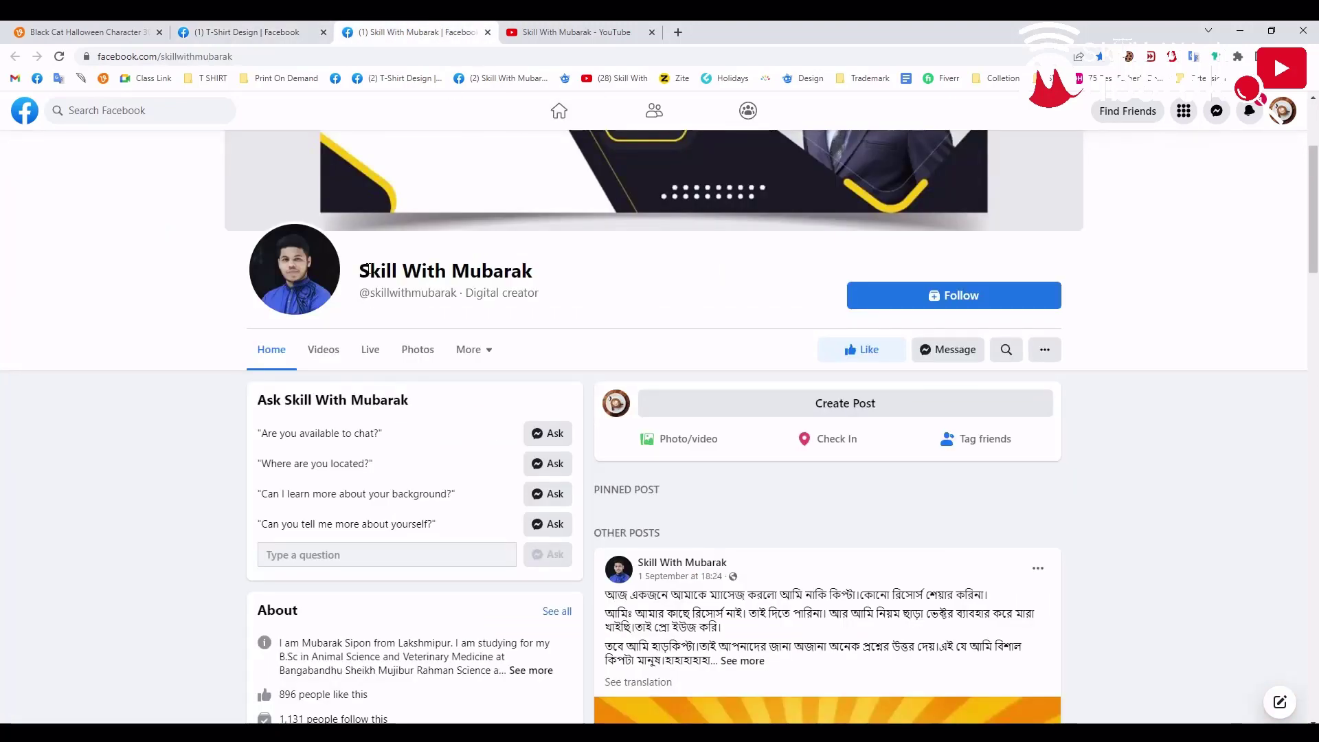
left_click(571, 31)
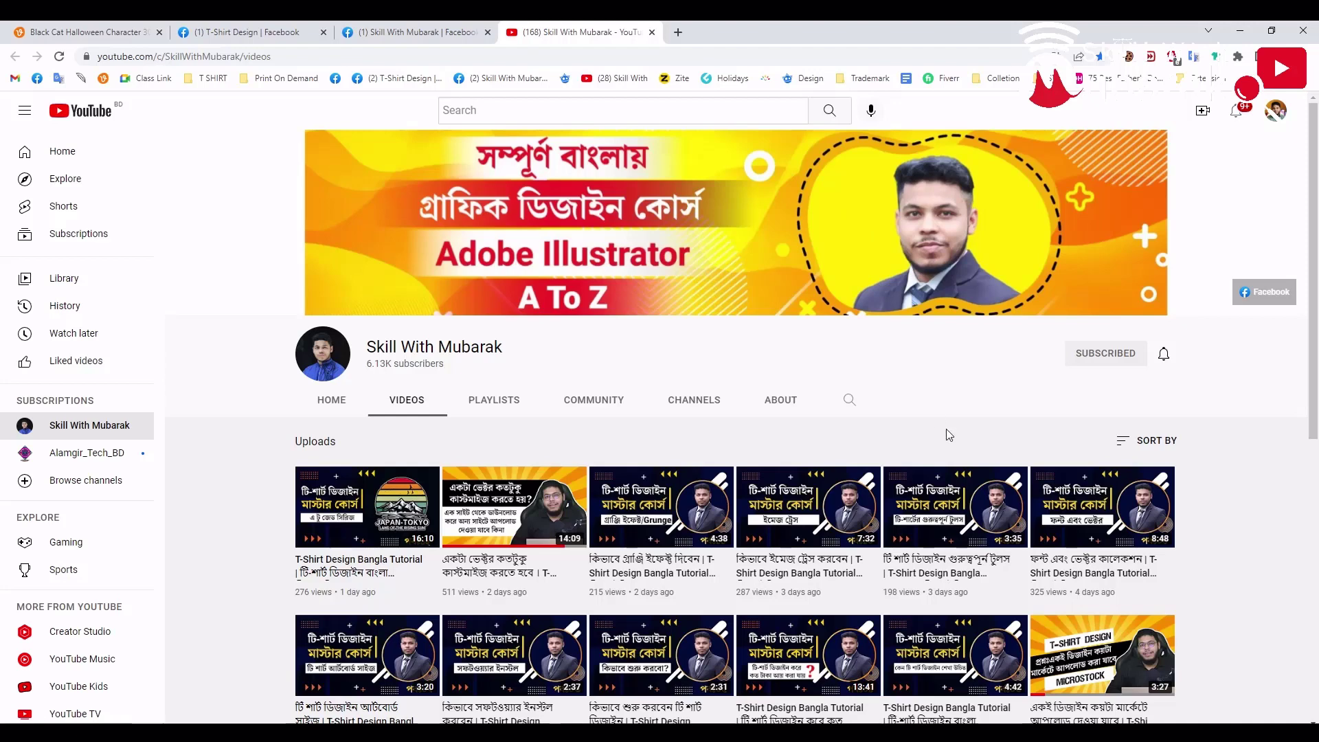
left_click(1244, 32)
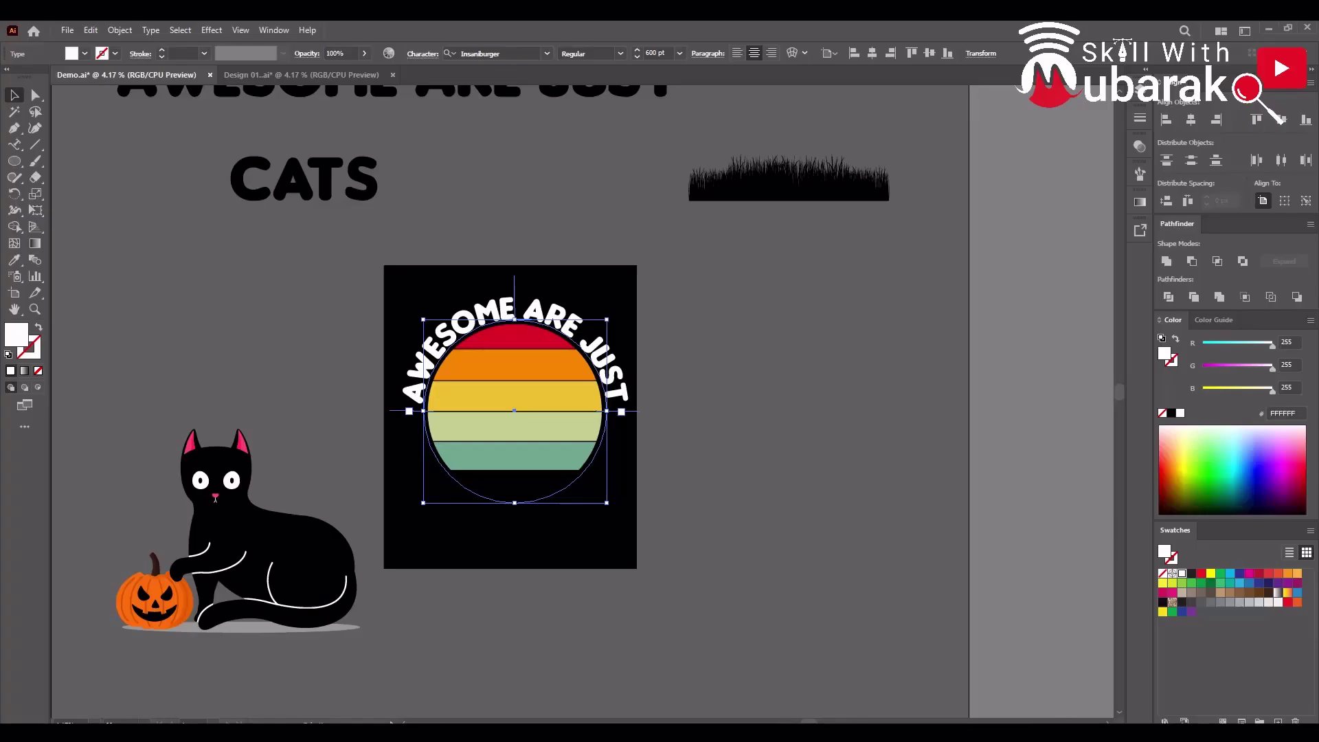
Centre the curved text horizontally over the sunset circle
left_click(752, 395)
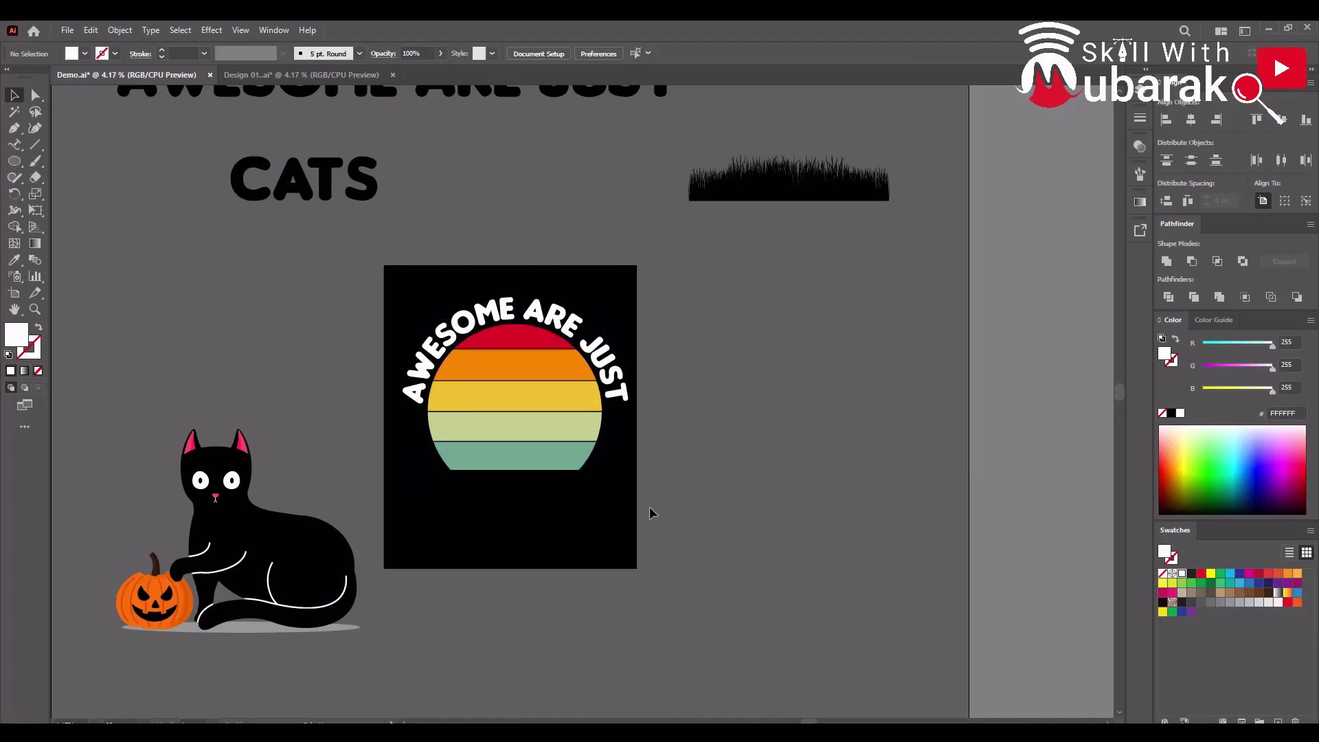
left_click(612, 387)
left_click(666, 475)
left_click_drag(553, 265, 511, 502)
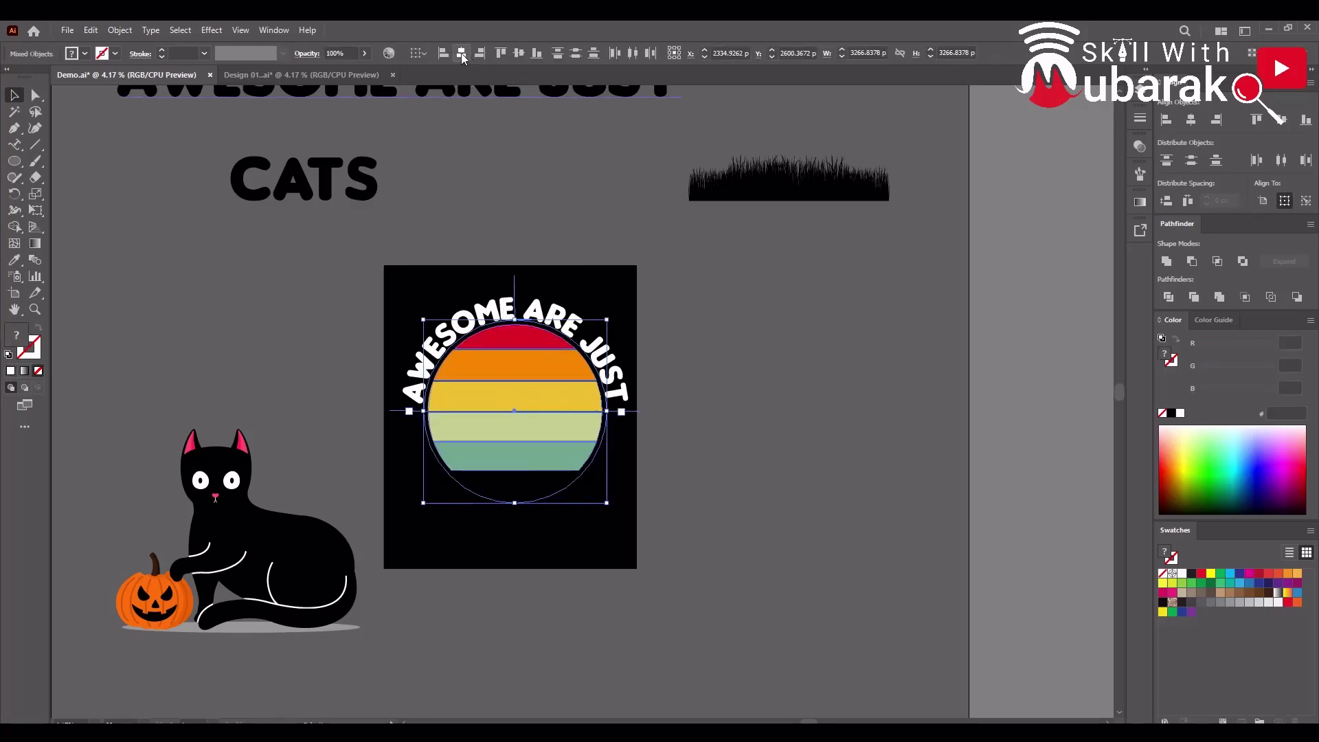
left_click(463, 54)
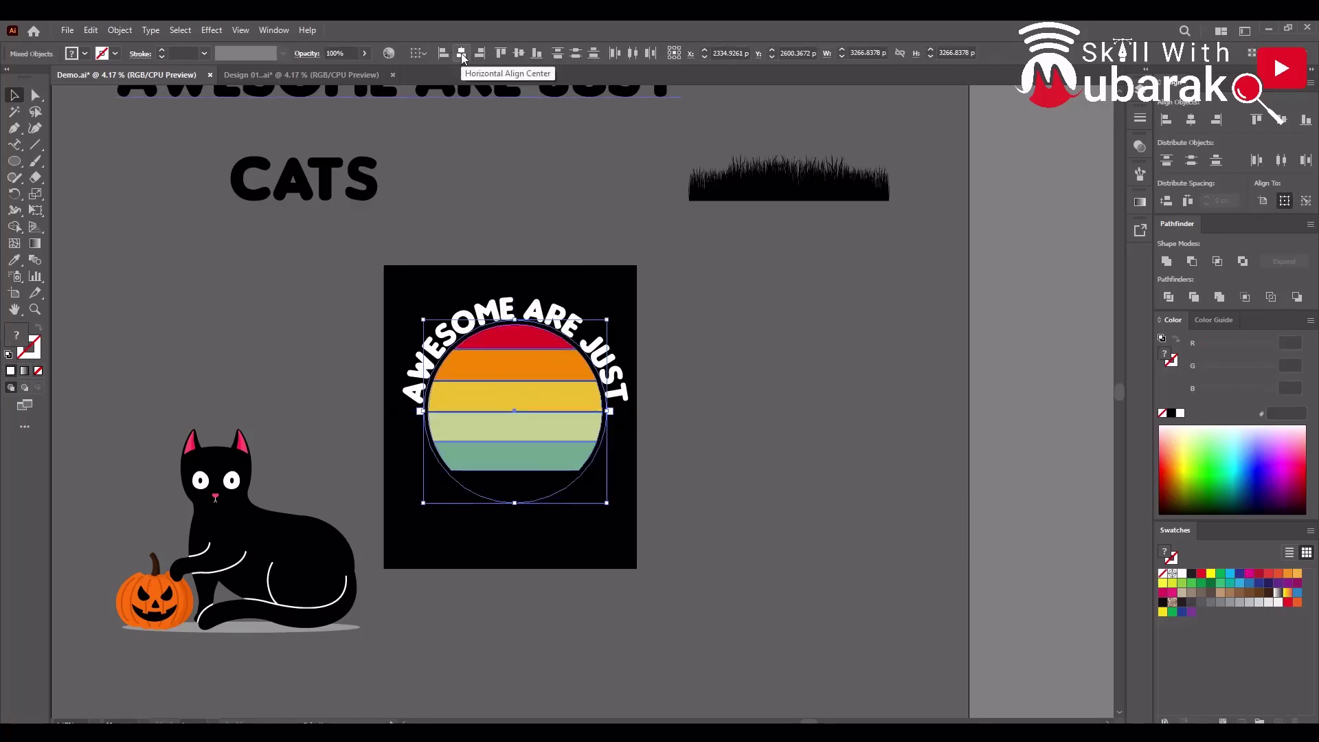
left_click(685, 318)
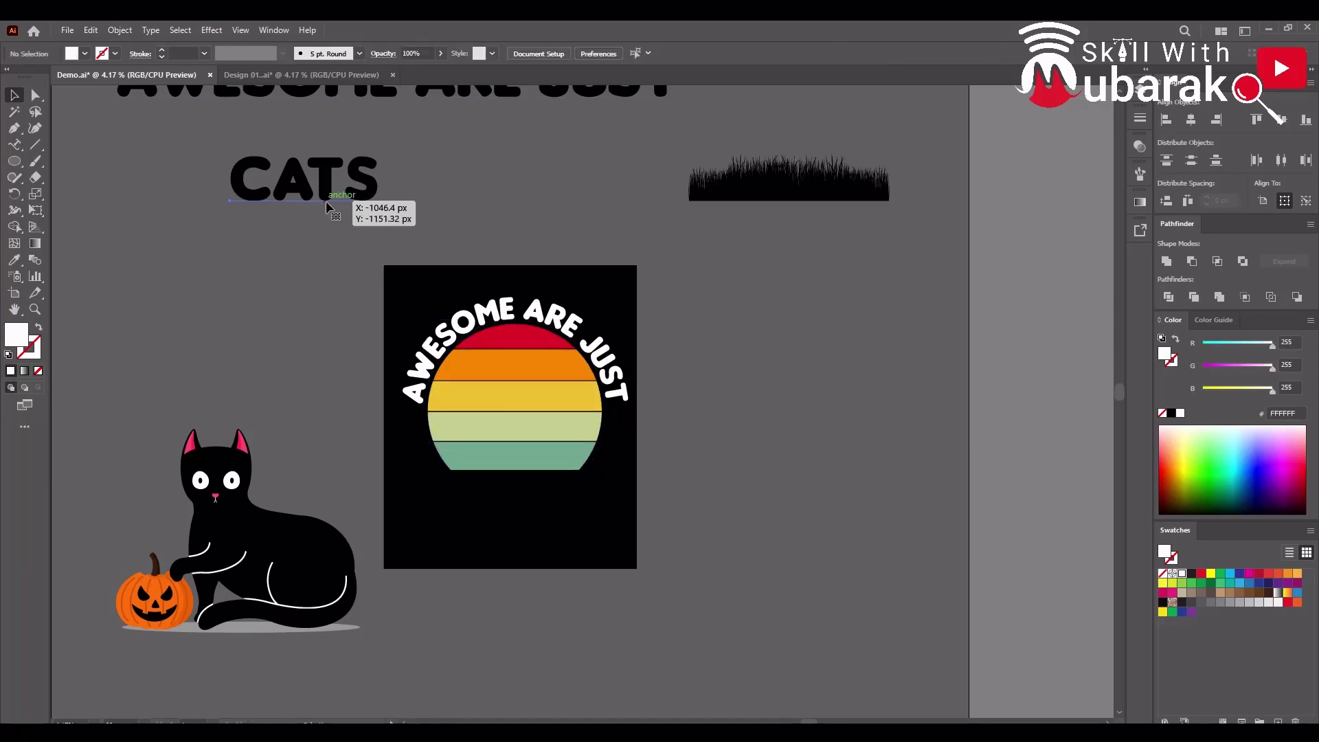
Move the CATS text below the sunset and make it white
left_click_drag(330, 206, 538, 515)
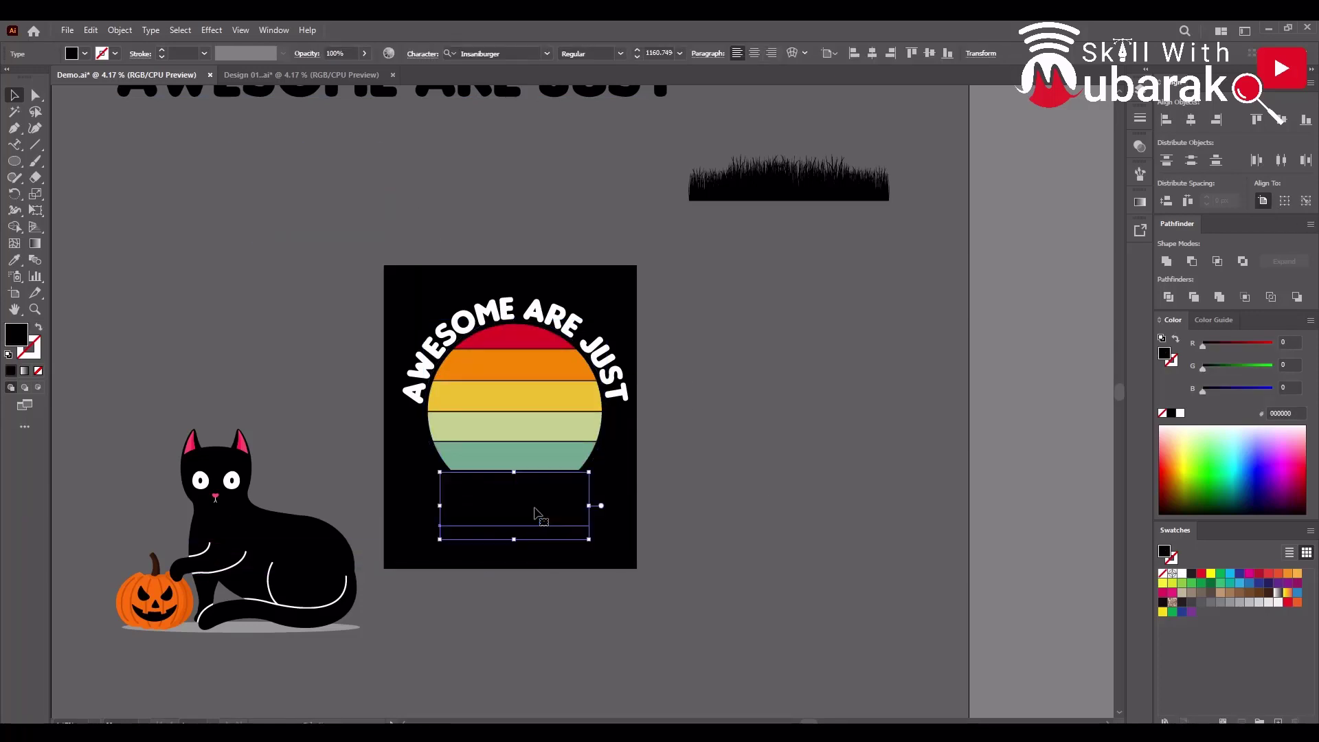
left_click(1191, 574)
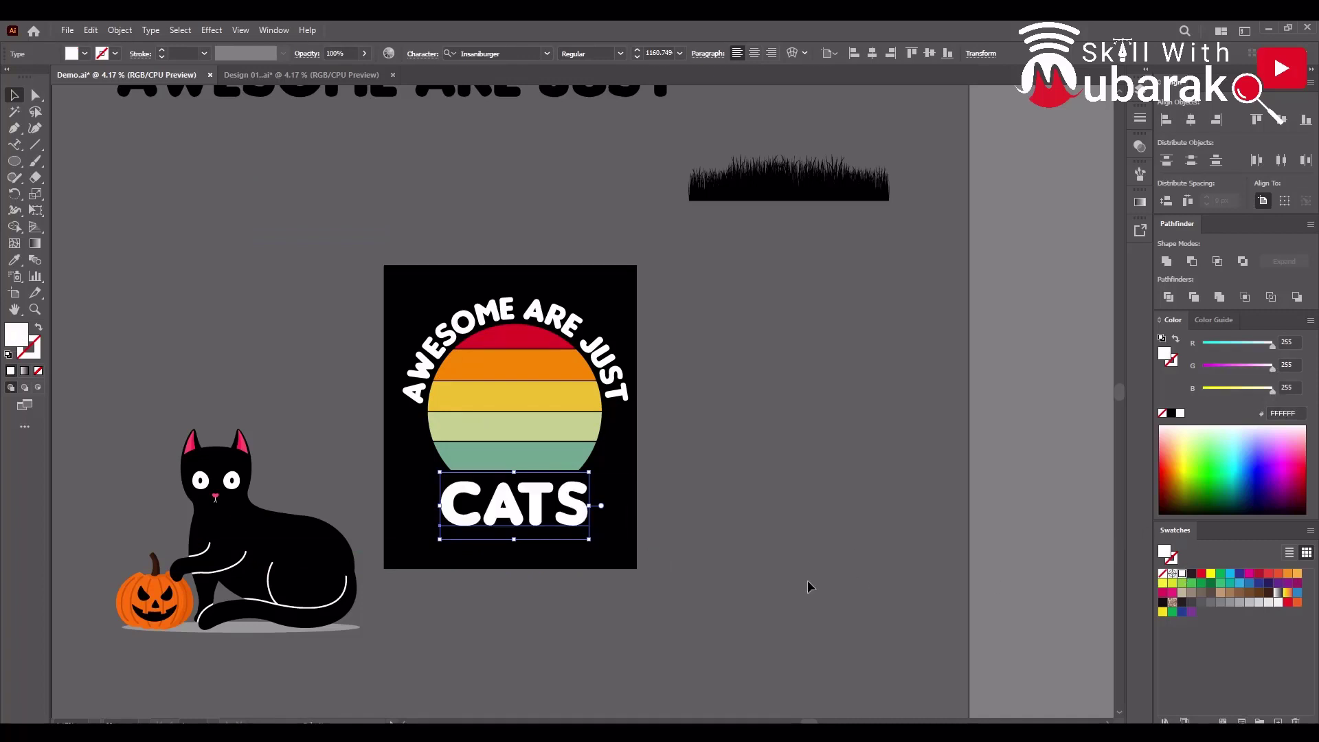
left_click(664, 529)
scroll(704, 480, "left", 2)
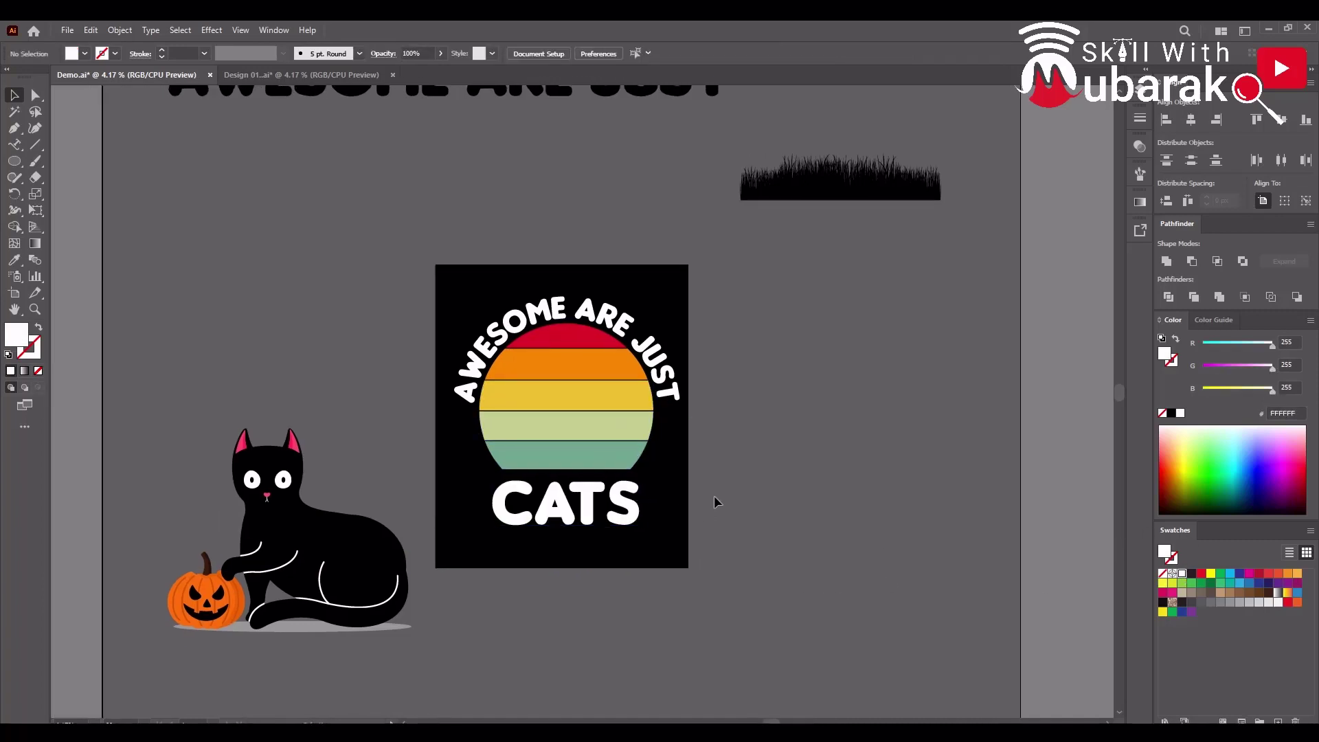
scroll(682, 521, "right", 2)
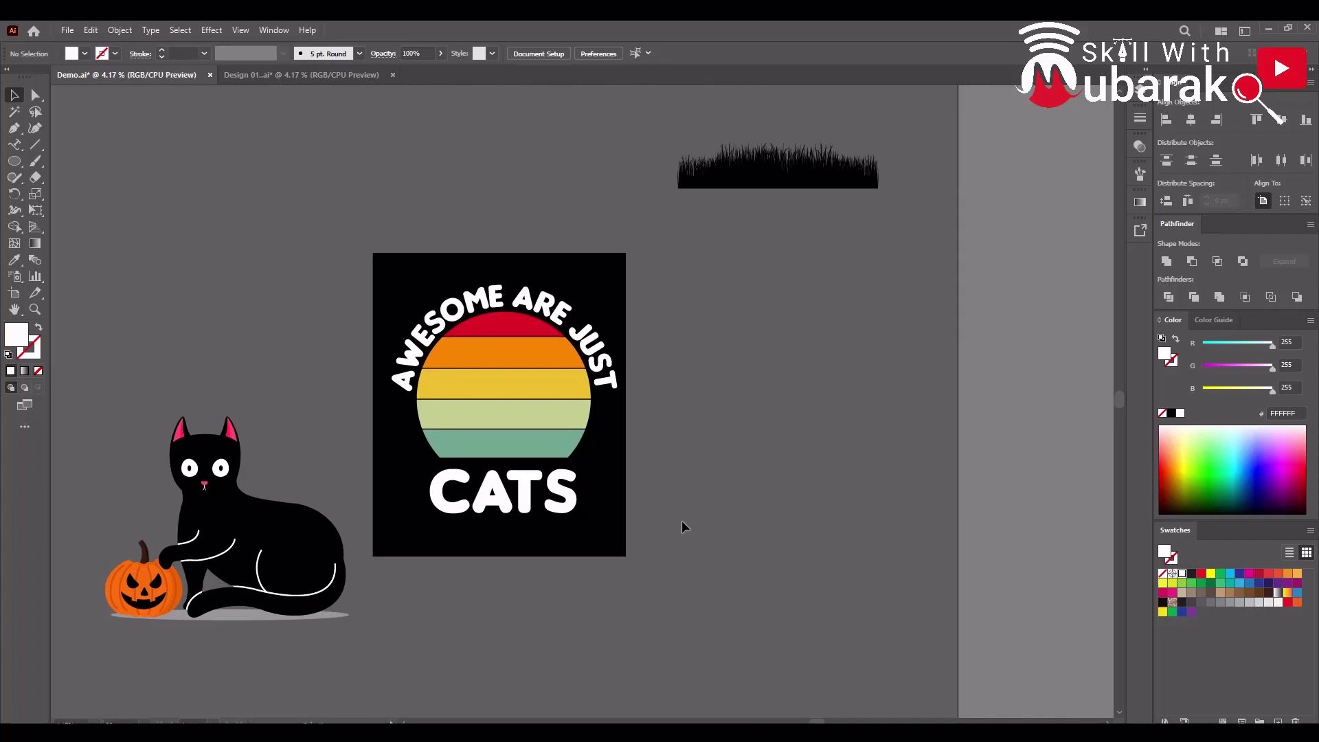
Select the cat illustration, then switch to the Brave YouTube videos page
left_click(189, 560)
left_click(493, 606)
left_click(172, 570)
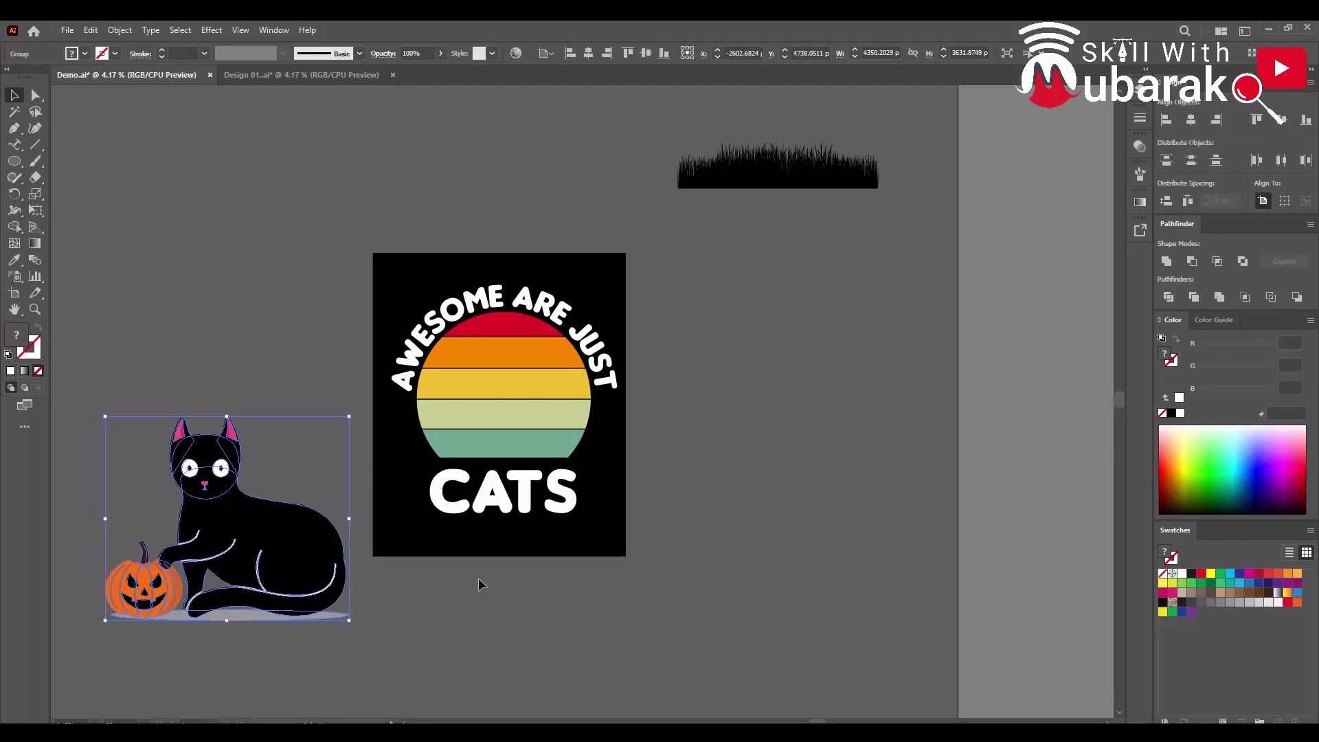
mouse_move(536, 725)
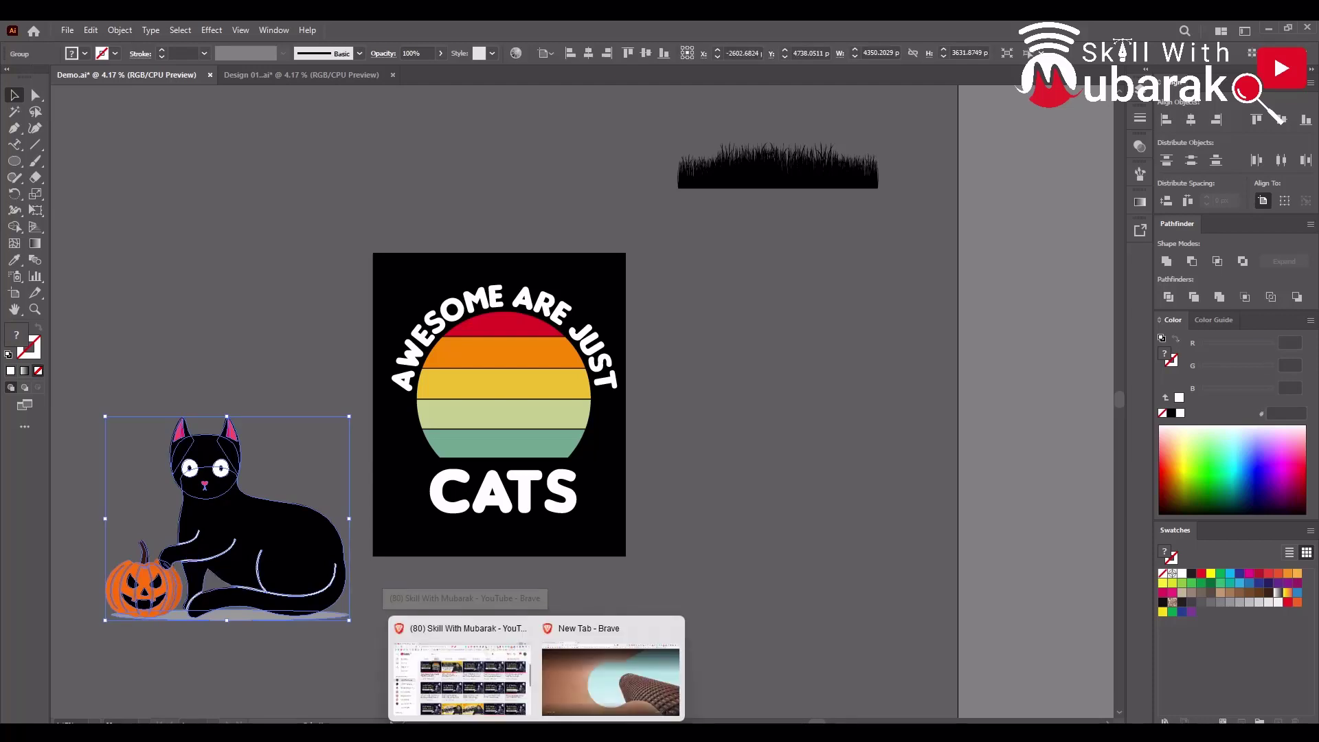
mouse_move(499, 713)
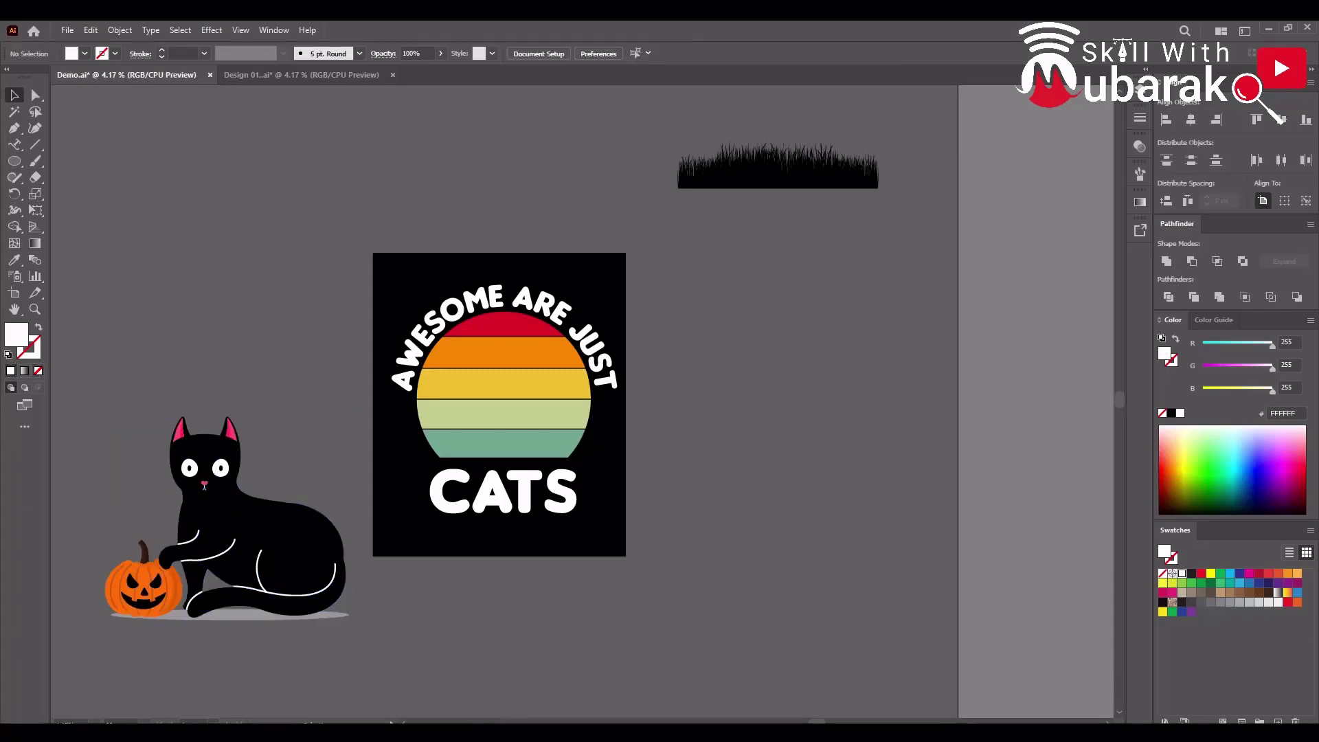
left_click(484, 731)
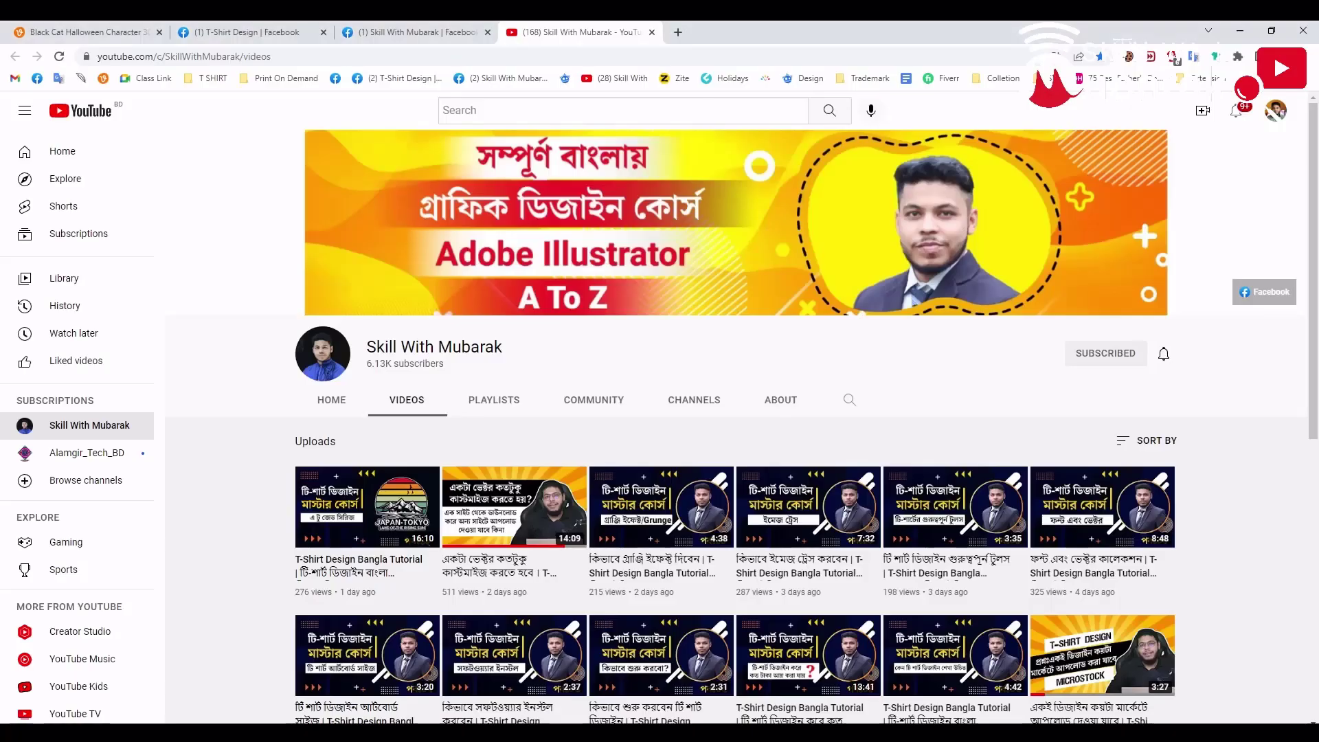
Show the Vecteezy Black Cat Halloween Character vector page and scroll down it
left_click(73, 22)
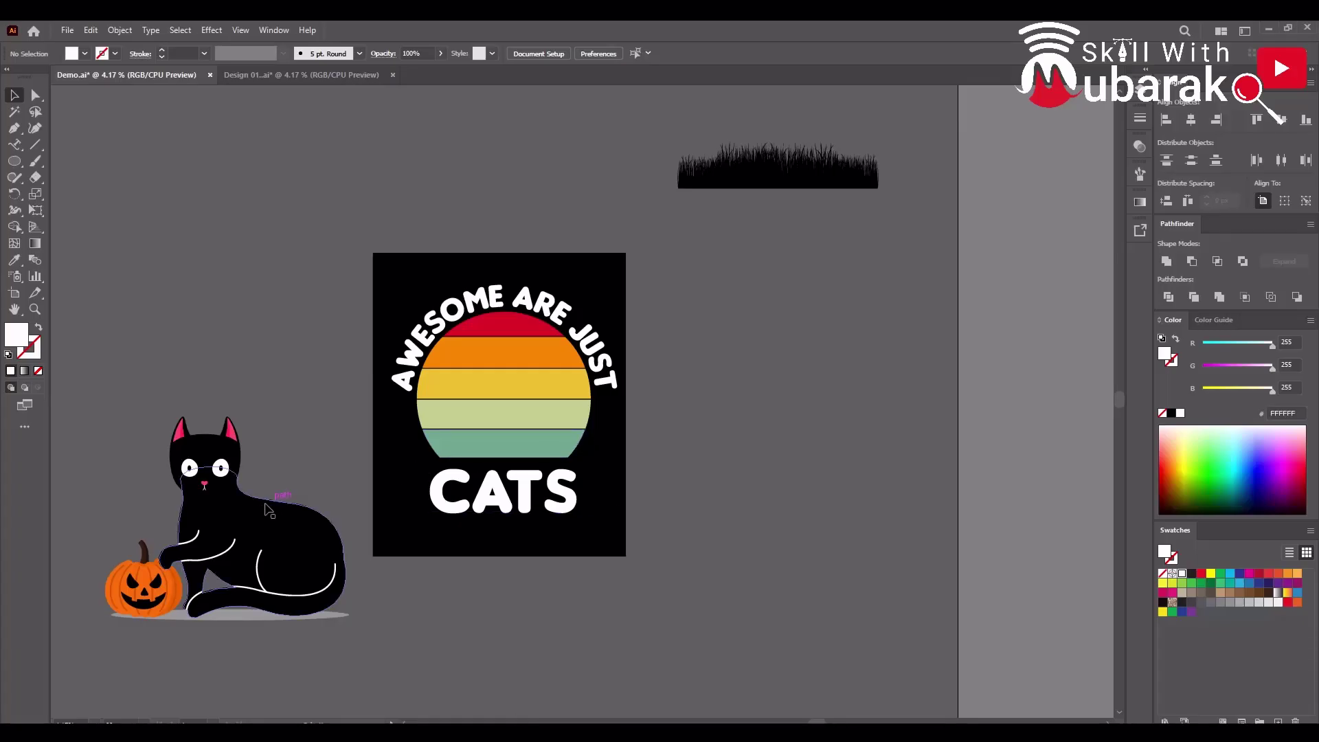
scroll(299, 447, "down", 2)
Try Simplify on the cat artwork, then dismiss it
left_click(298, 447)
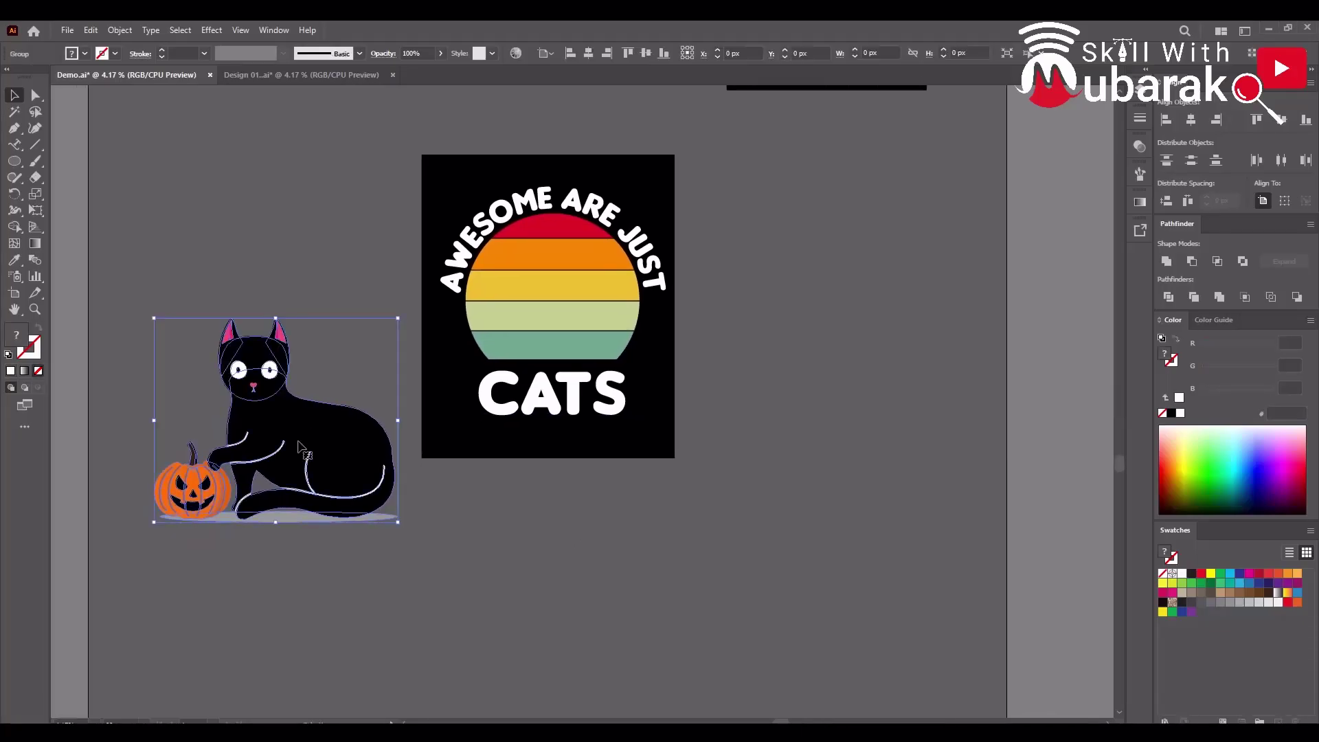
right_click(299, 447)
left_click(406, 580)
left_click(295, 525)
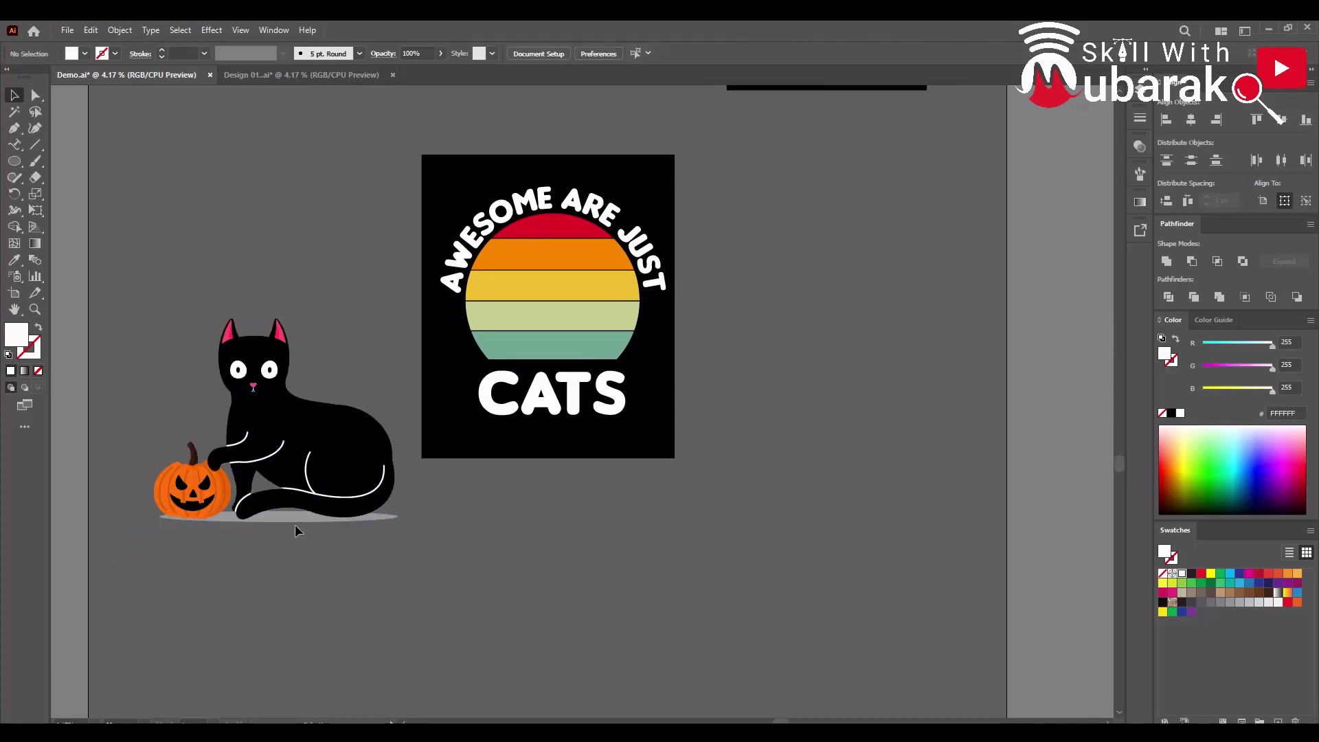
Delete the cat's grey shadow ellipse and move the pumpkin below the poster
left_click_drag(293, 517, 320, 571)
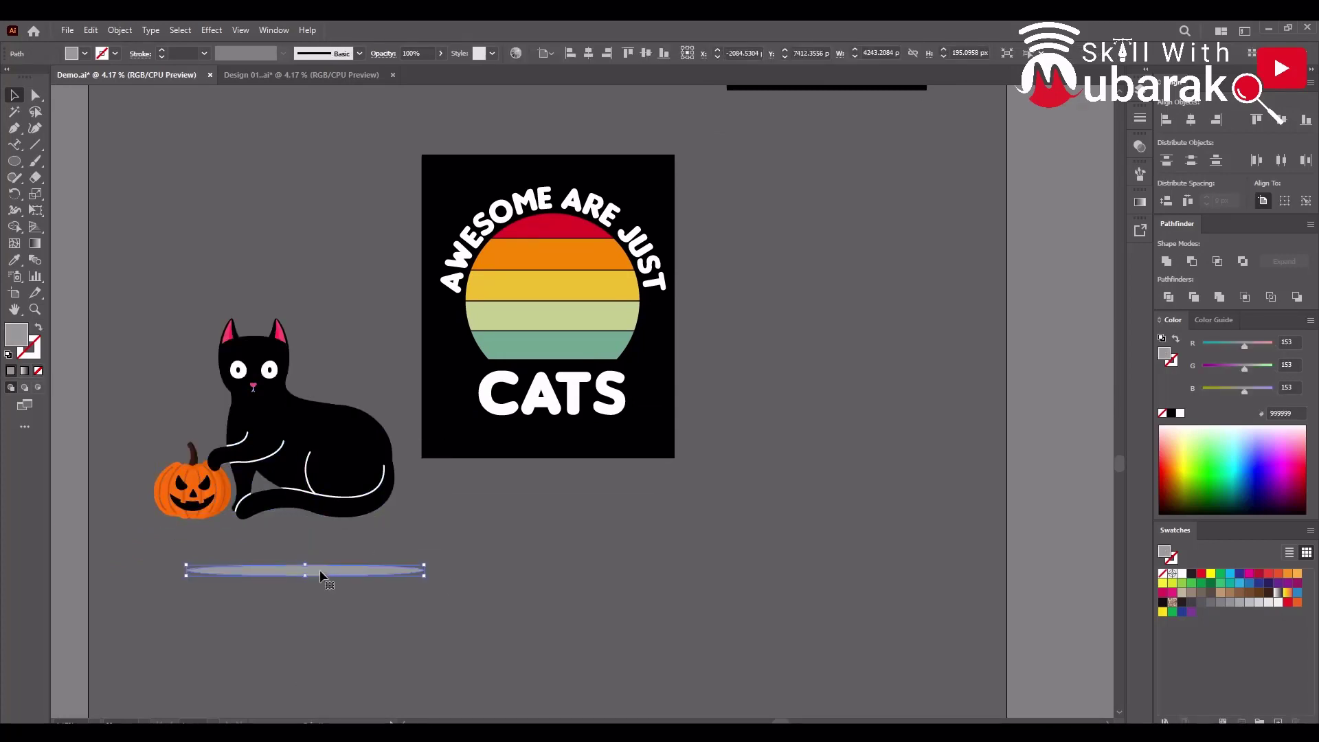
key("Delete")
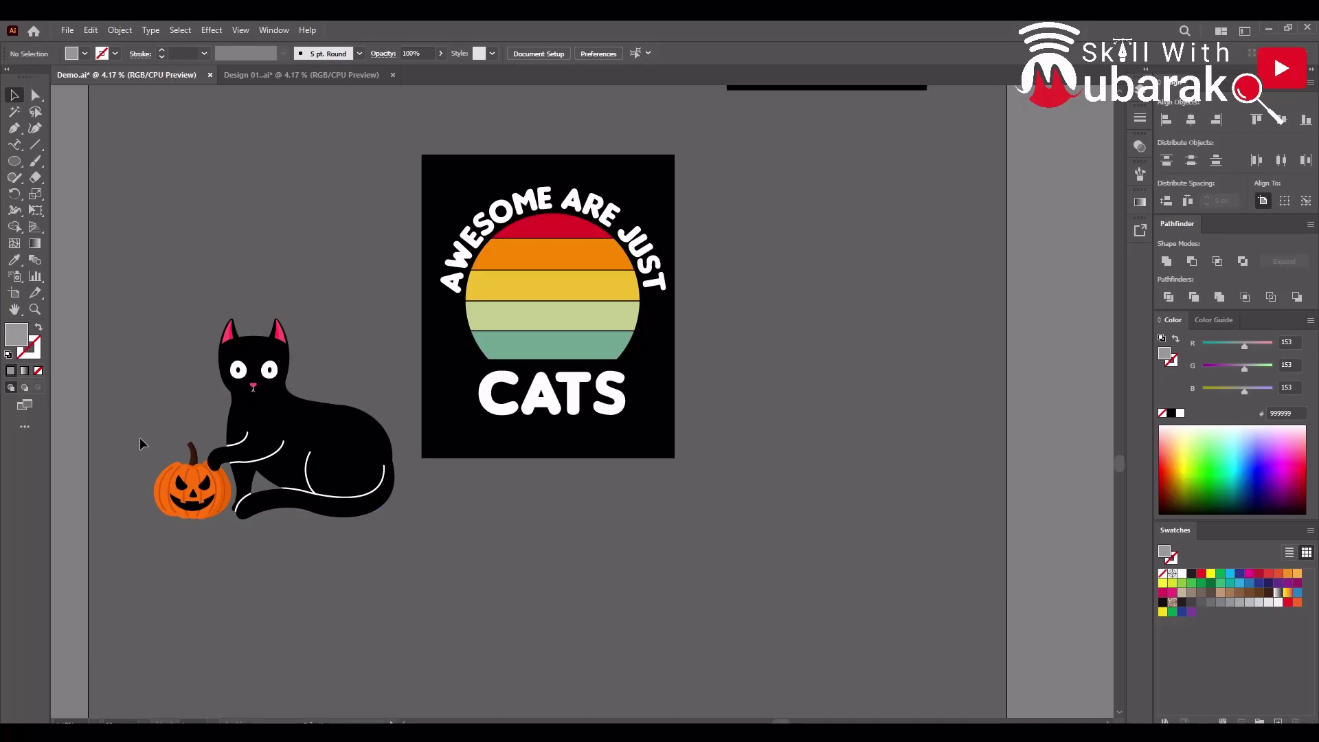
left_click_drag(138, 437, 192, 554)
left_click_drag(187, 492, 536, 498)
Try a light orange fill on the pumpkin's face shapes, then undo back to black
scroll(509, 573, "up", 1)
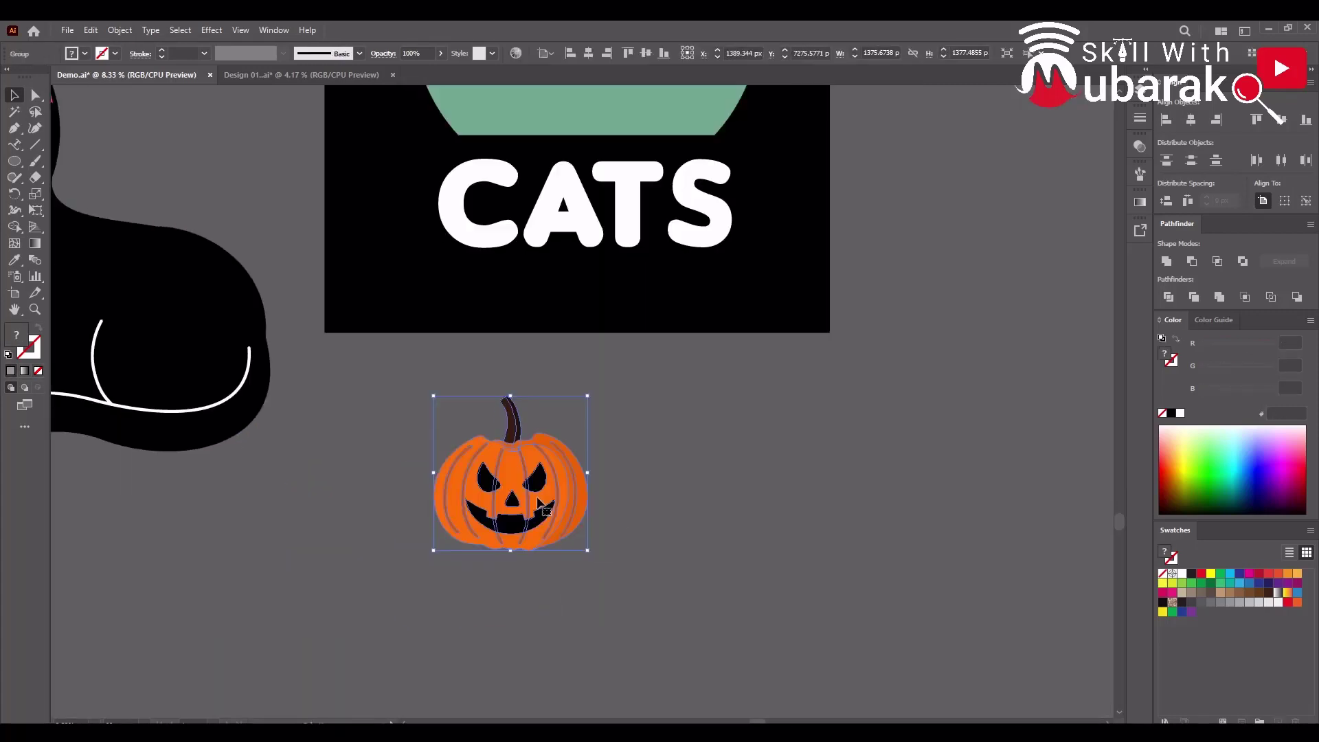
scroll(536, 496, "up", 1)
double_click(535, 496)
left_click(533, 466)
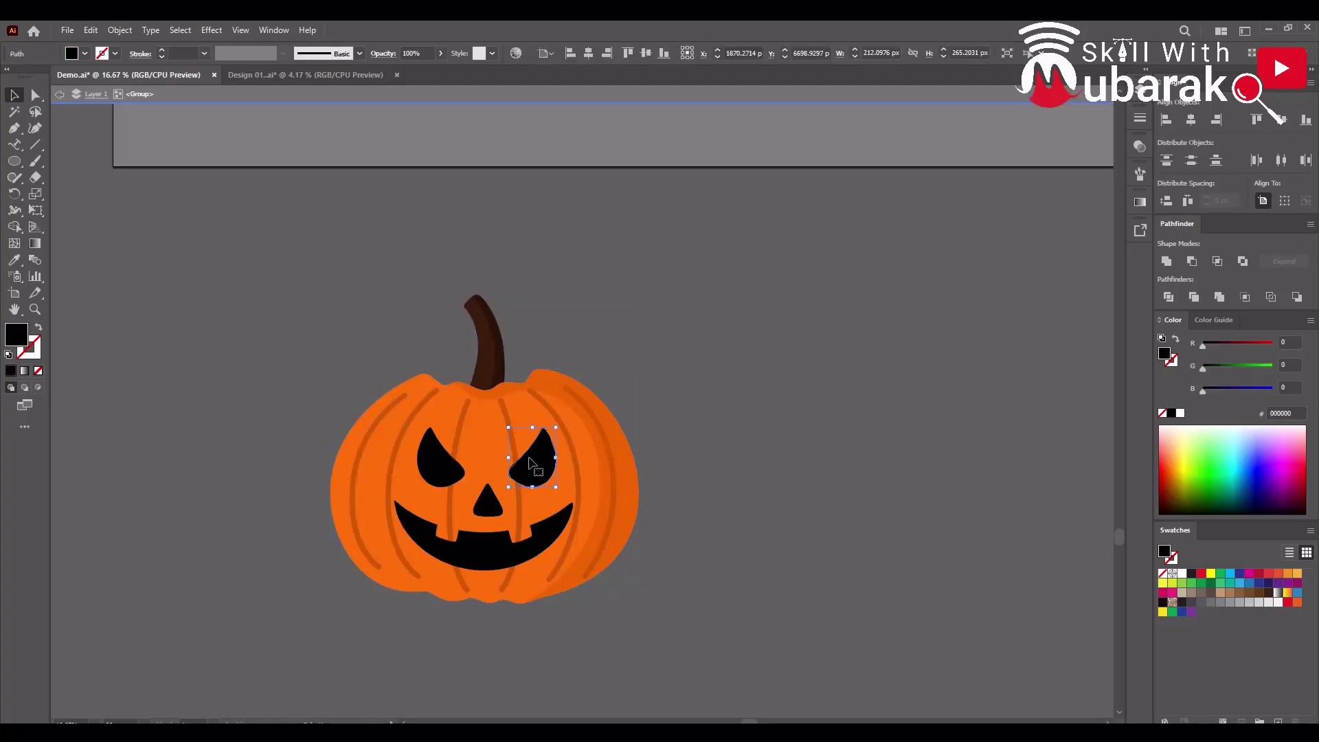
left_click(433, 457, "shift")
left_click(474, 557, "shift")
left_click(479, 508, "shift")
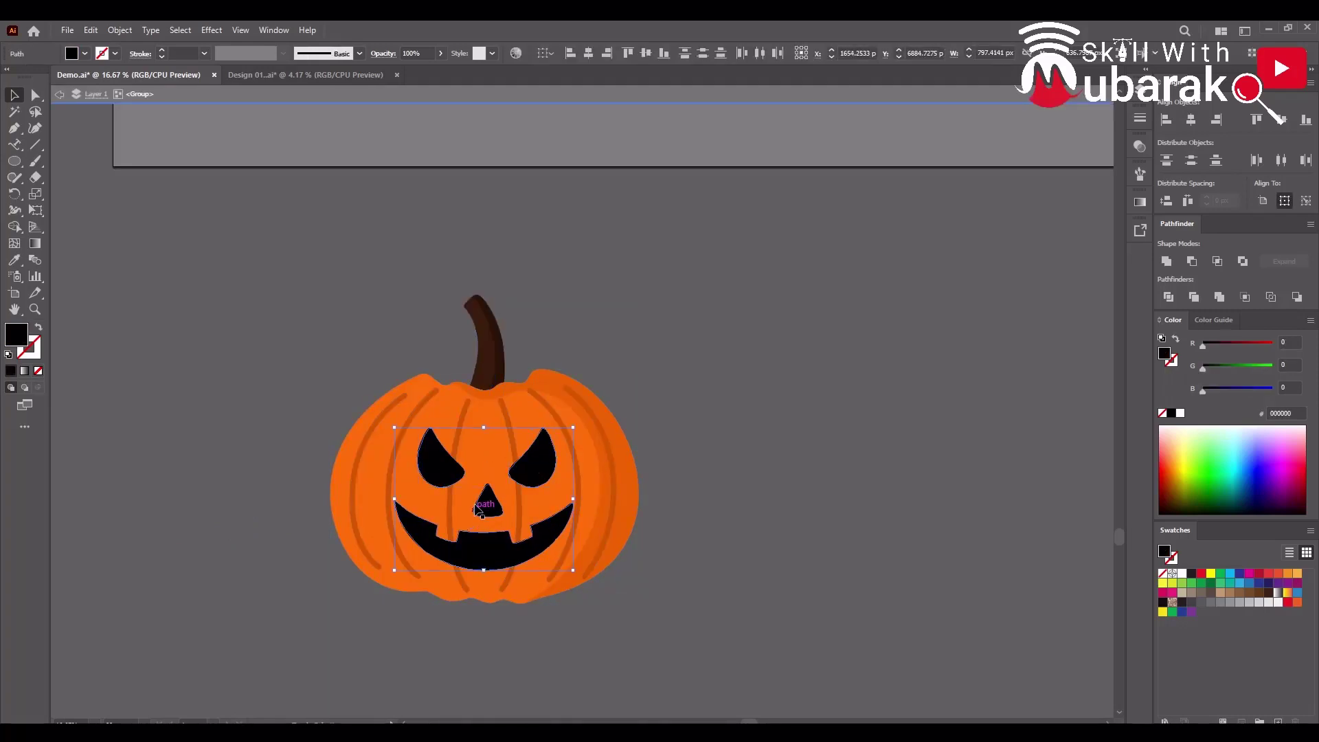
left_click(1296, 575)
left_click(791, 492)
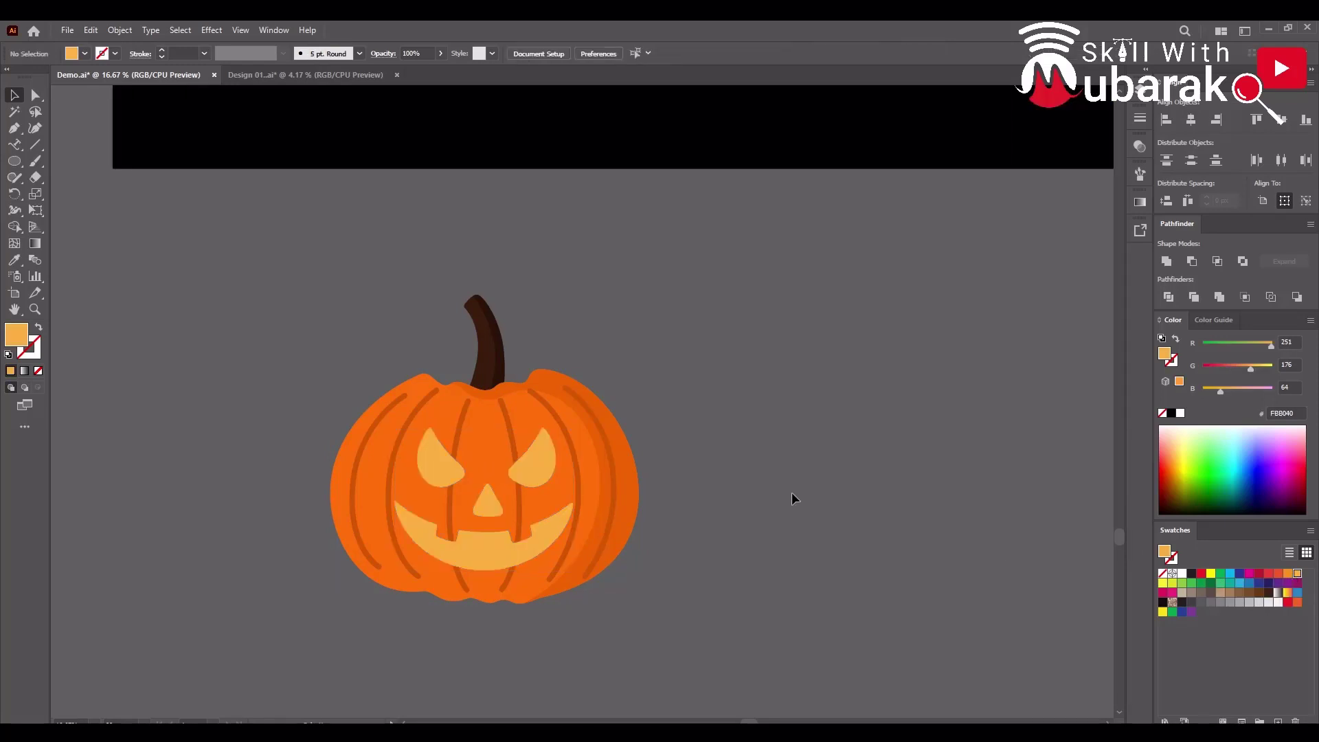
scroll(792, 492, "down", 3)
key("ctrl+z")
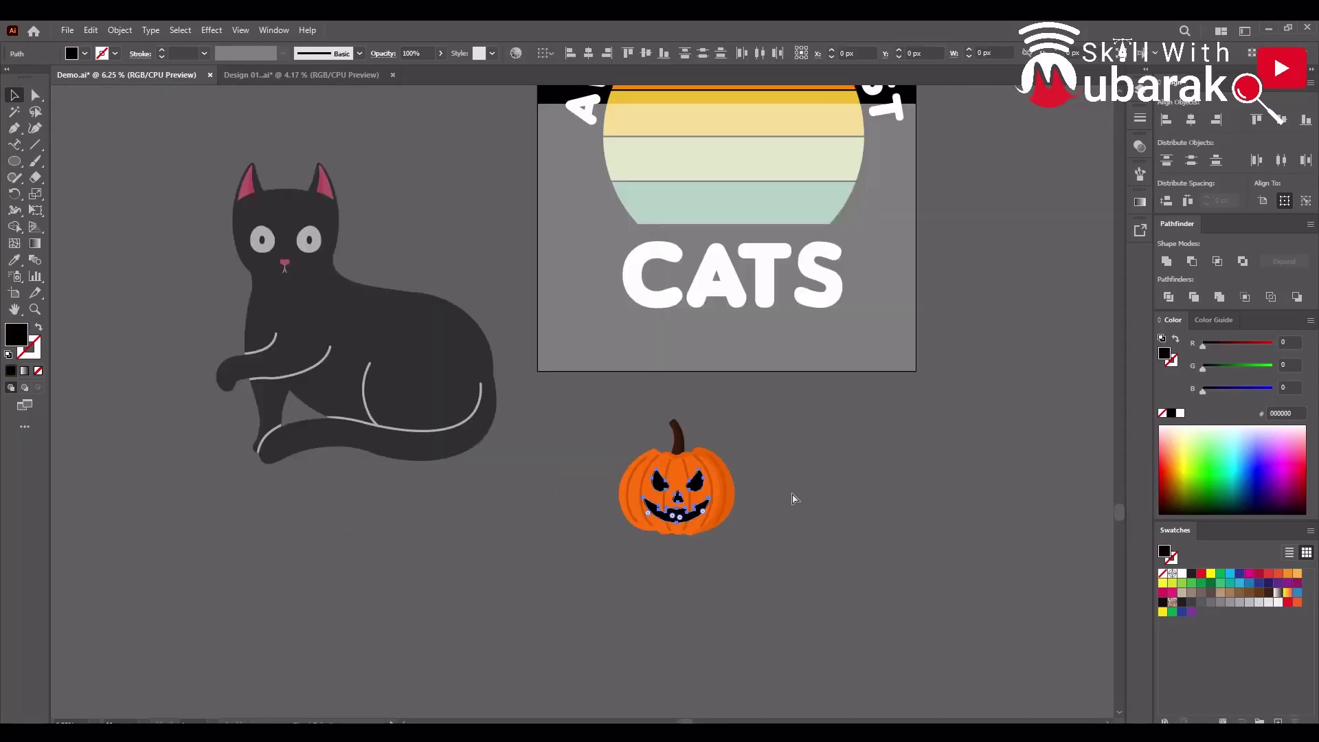
left_click(777, 492)
Check the pumpkin's right eye and right-side shading shapes without changing them
scroll(777, 492, "up", 1)
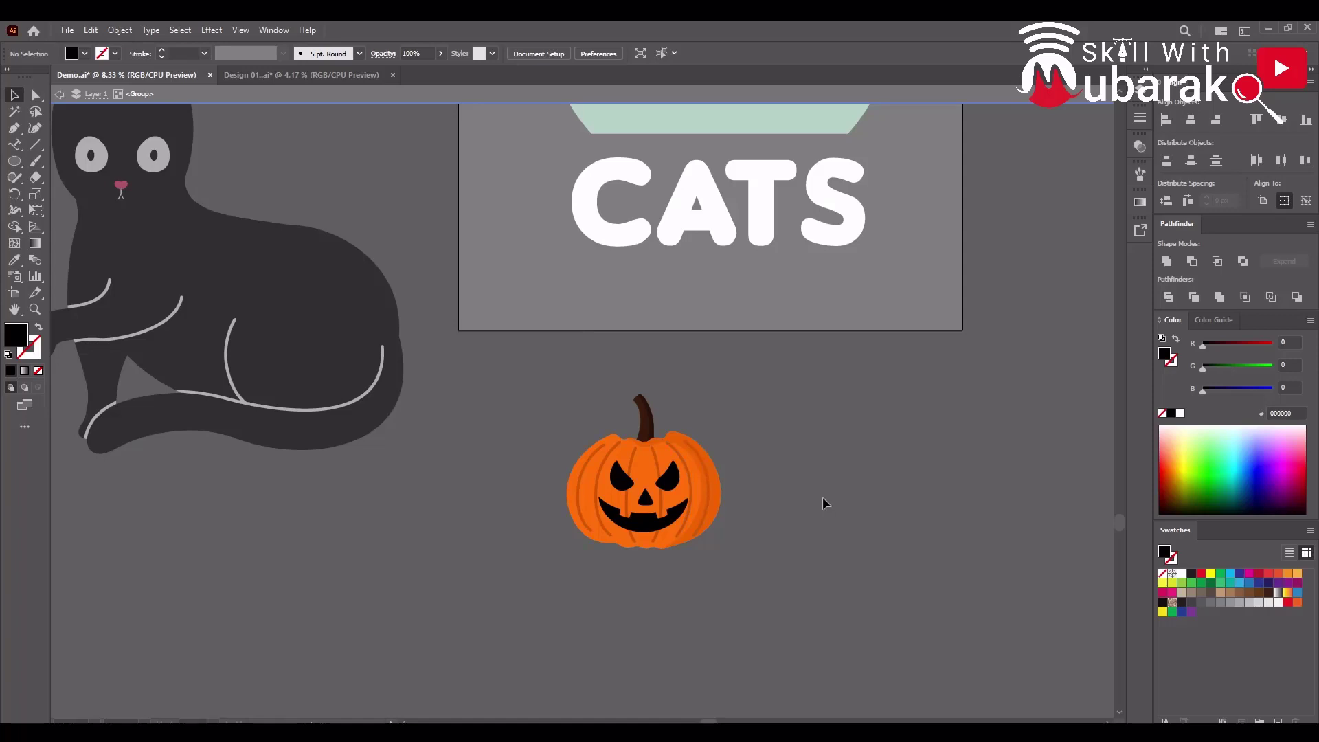
scroll(695, 488, "up", 3, "alt")
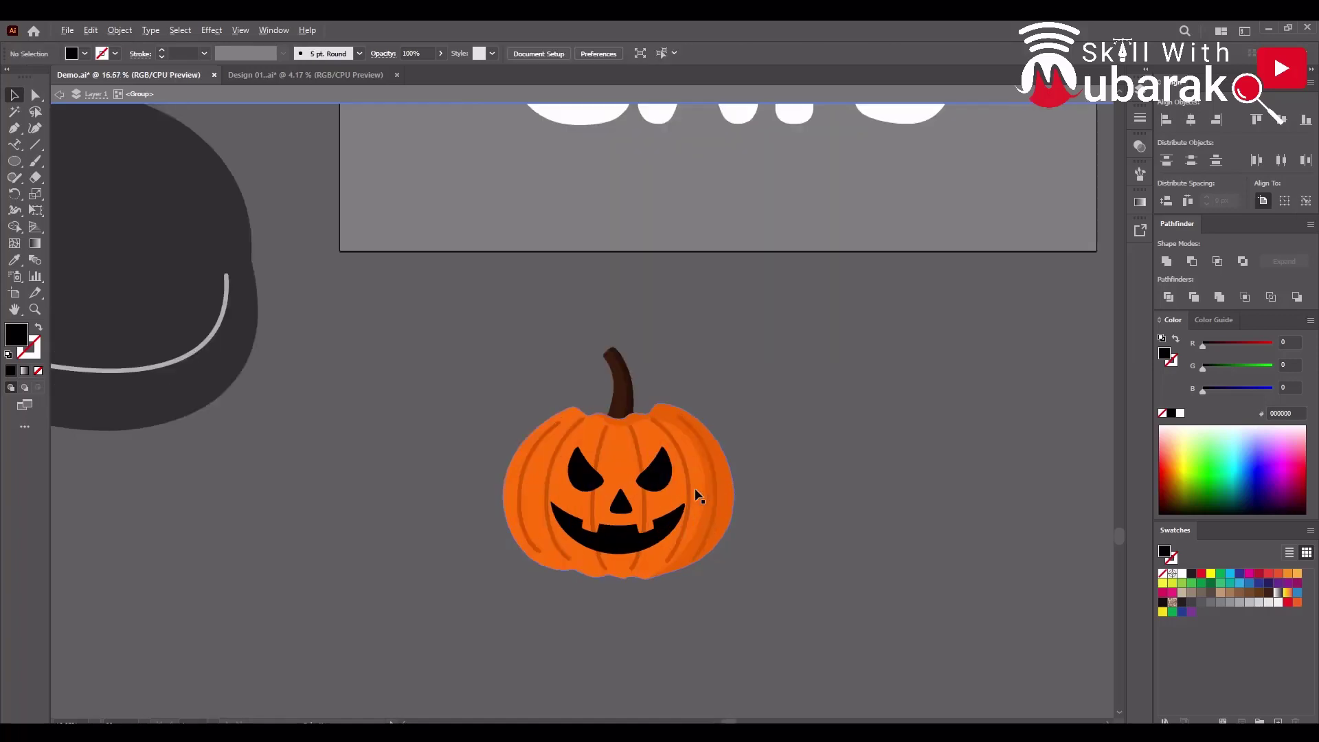
left_click(612, 456)
scroll(612, 456, "down", 3)
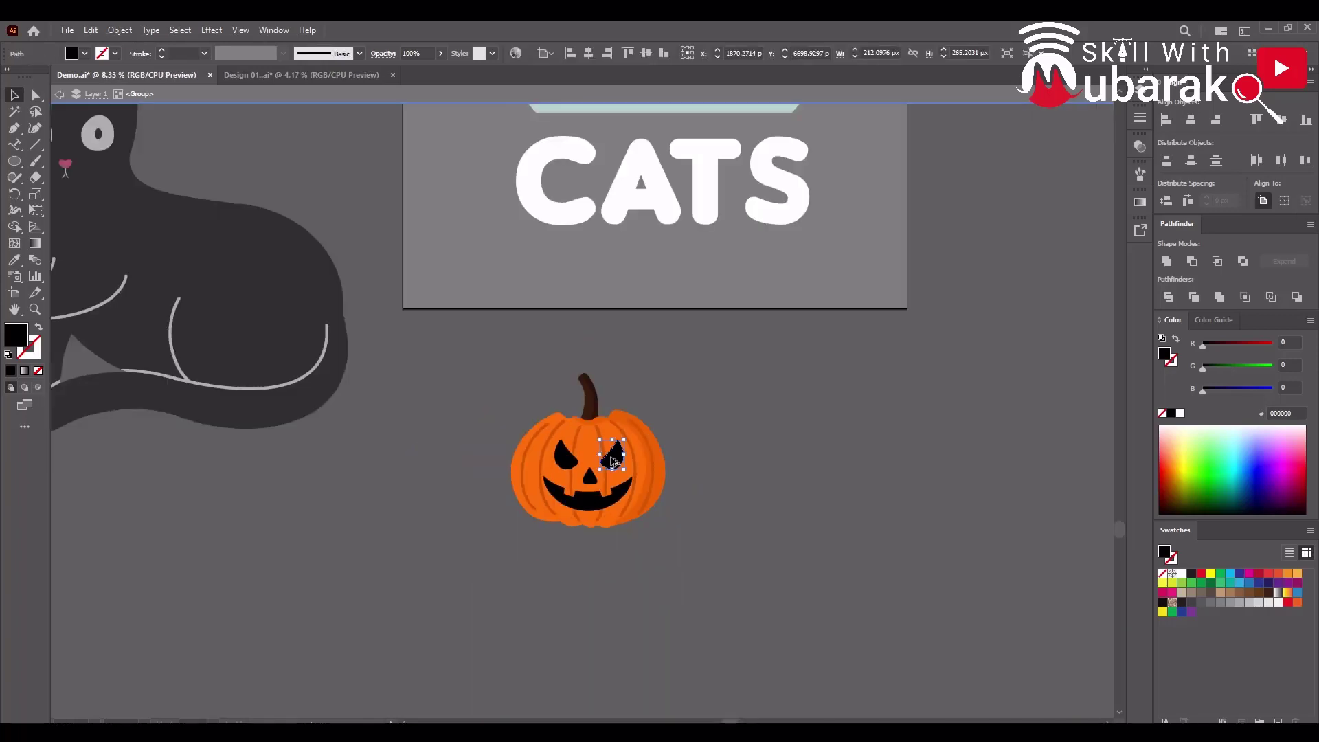
left_click(666, 481)
left_click(715, 518)
scroll(722, 518, "down", 3, "alt")
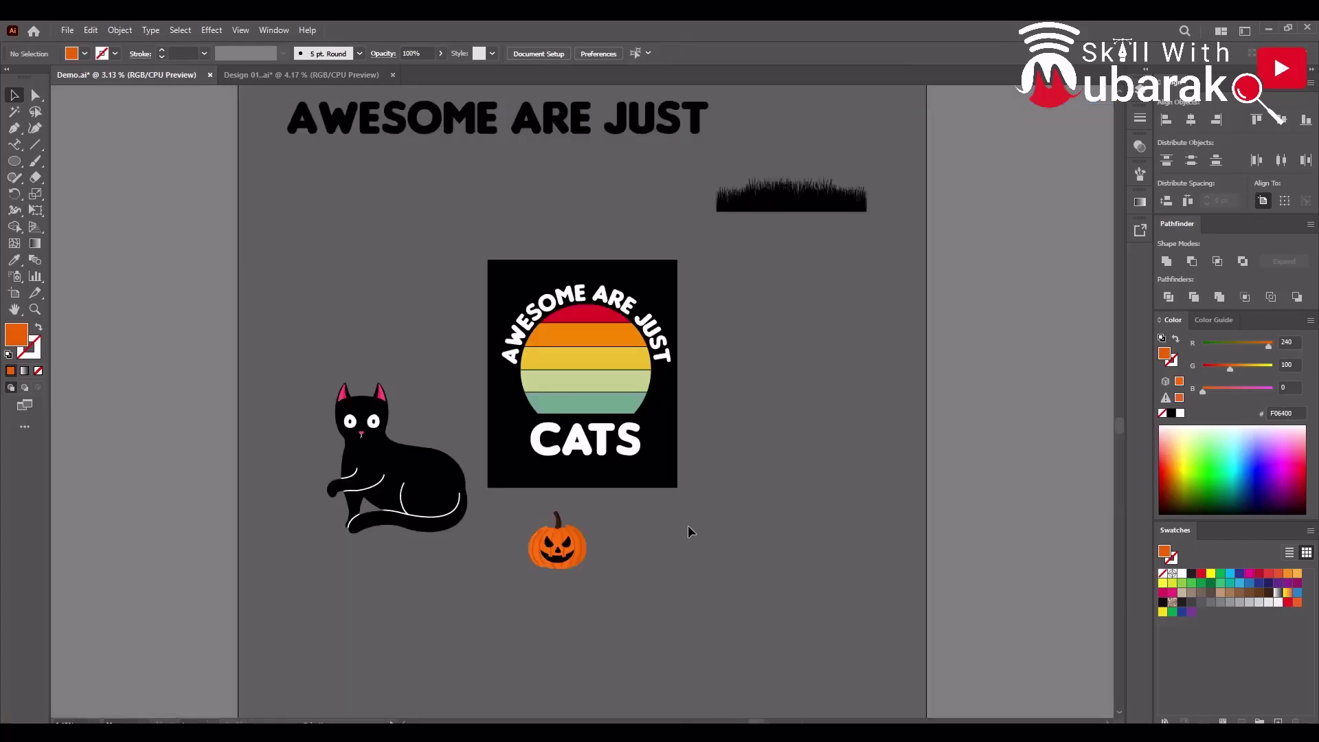
Move the pumpkin back under the cat's paw and enlarge it slightly
left_click_drag(635, 525, 720, 506)
left_click_drag(637, 528, 426, 536)
left_click(572, 534)
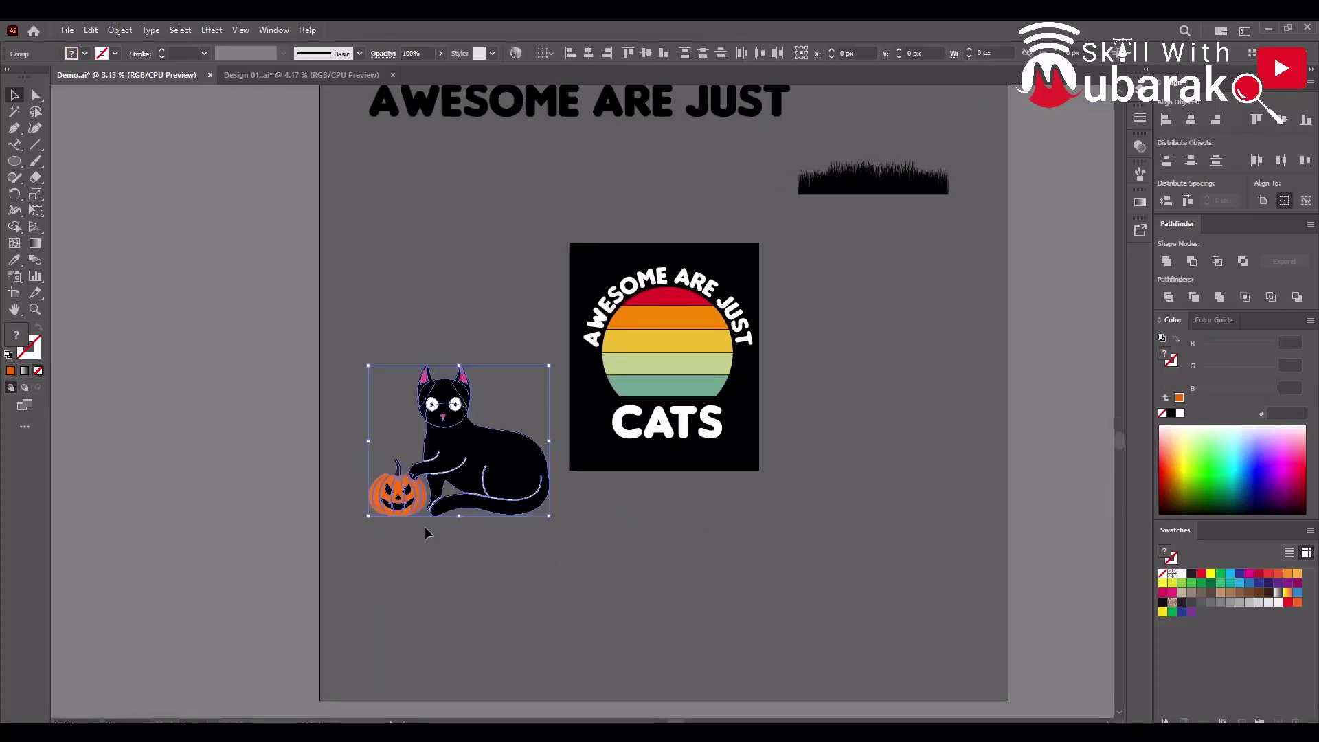
left_click(414, 531)
left_click_drag(368, 479, 435, 522)
left_click(439, 533)
Shrink the cat and pumpkin together as one group
scroll(453, 585, "up", 1)
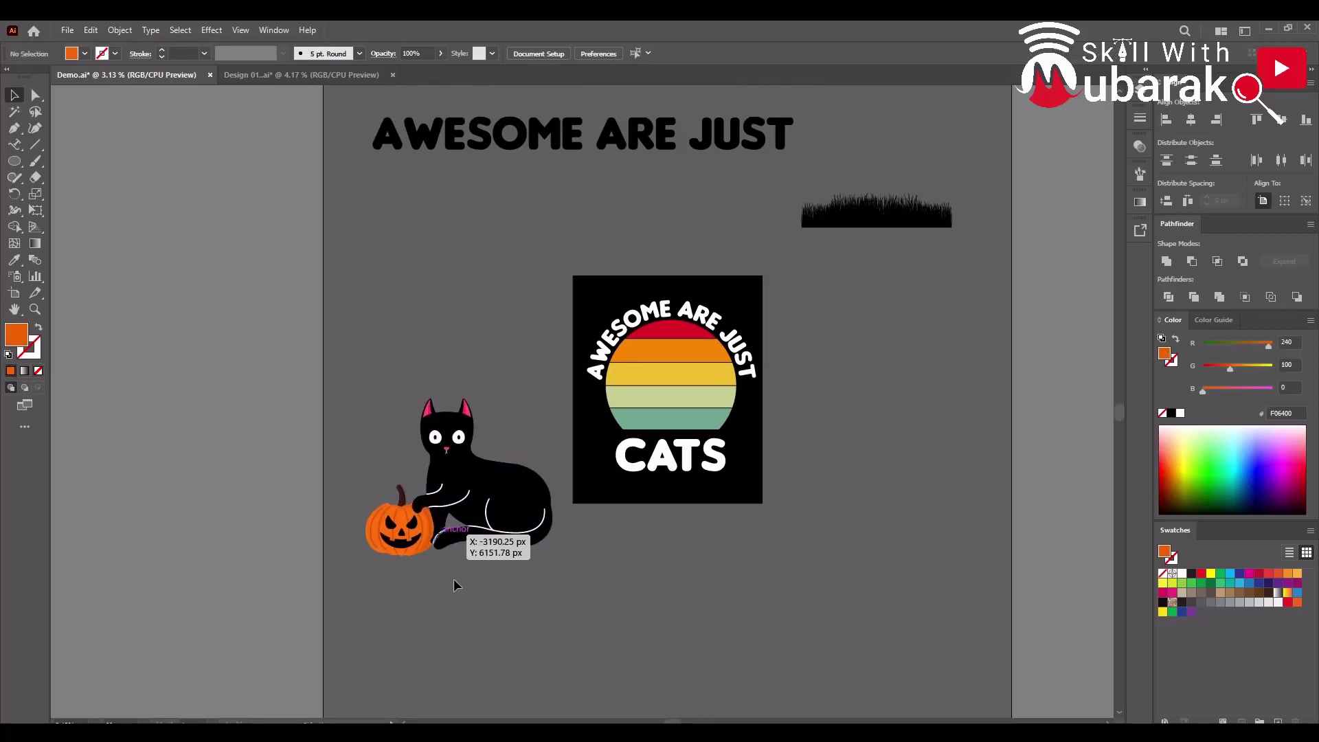
left_click_drag(556, 595, 397, 418)
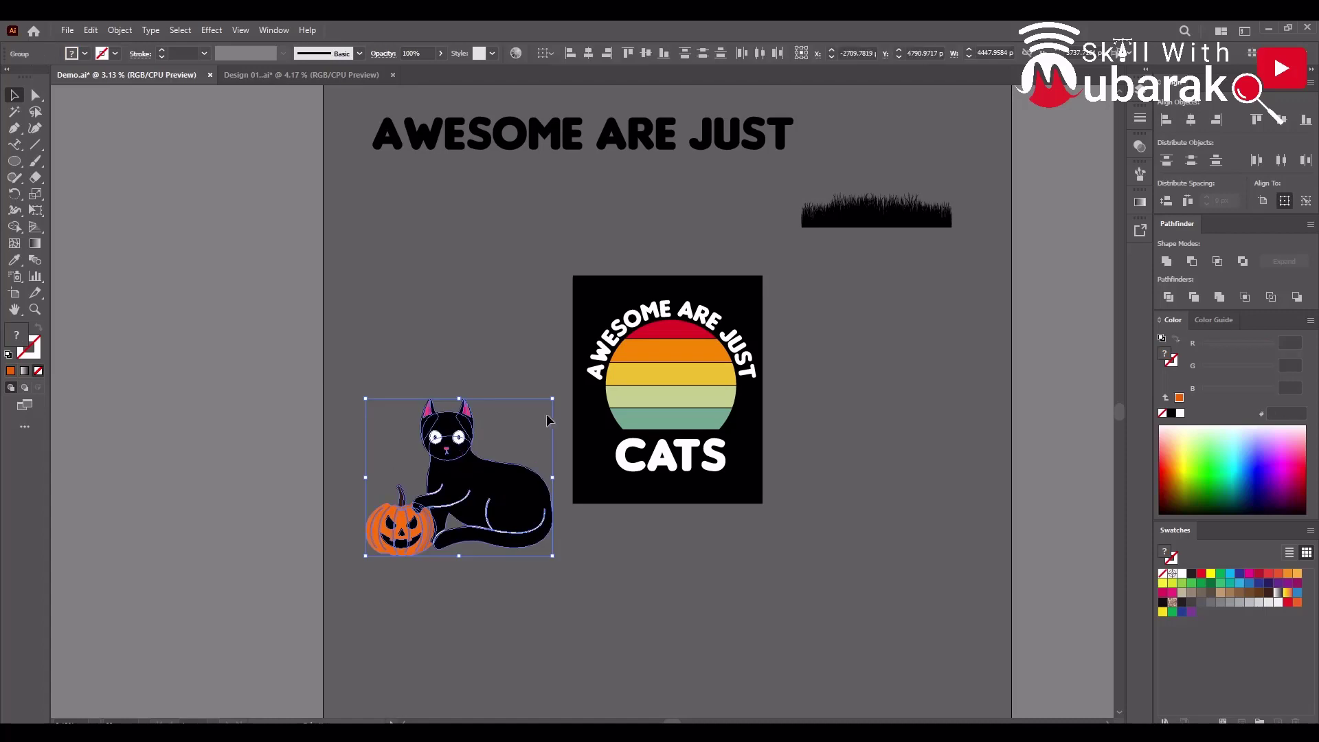
left_click_drag(553, 399, 521, 446)
left_click(357, 455)
scroll(528, 459, "up", 3)
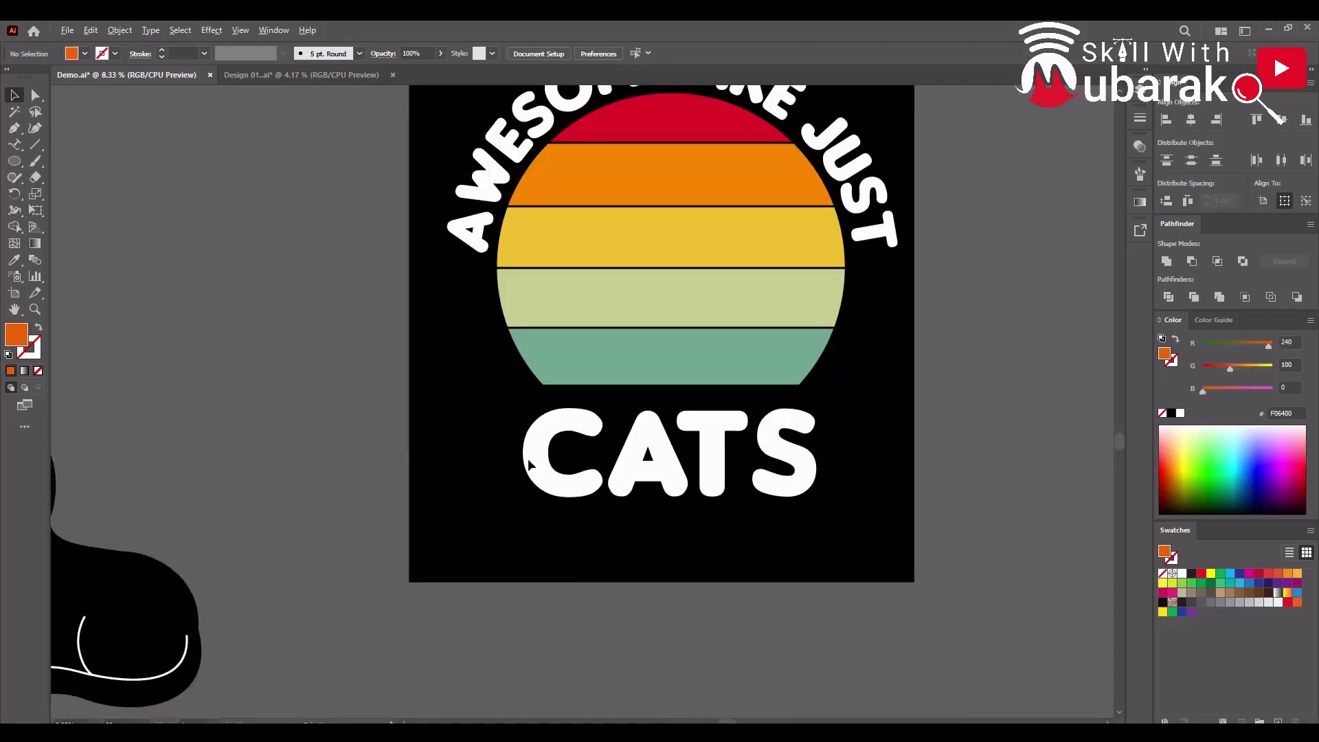
scroll(550, 423, "down", 3)
Move the cat and pumpkin onto the striped sun, shrink them, and nudge them slightly left
scroll(555, 473, "up", 1)
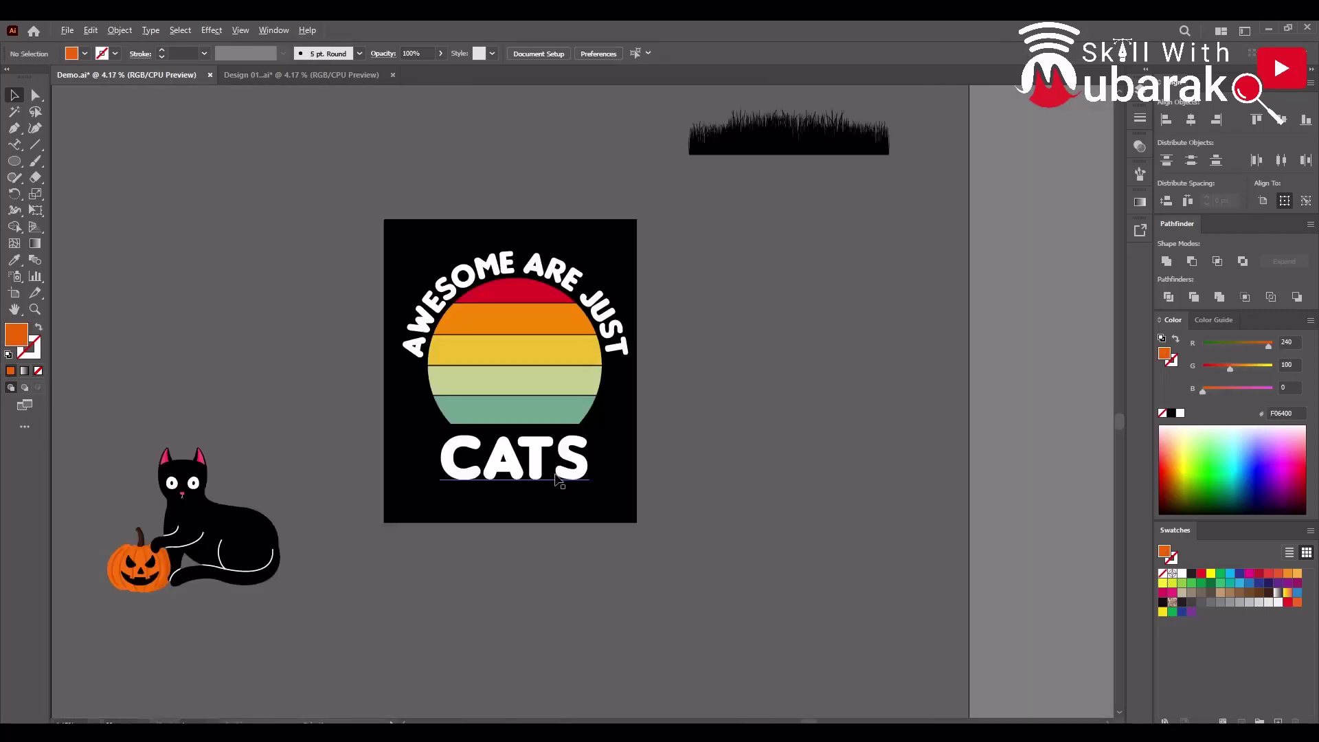
left_click_drag(198, 554, 357, 521)
left_click_drag(389, 572, 707, 394)
key("ctrl")
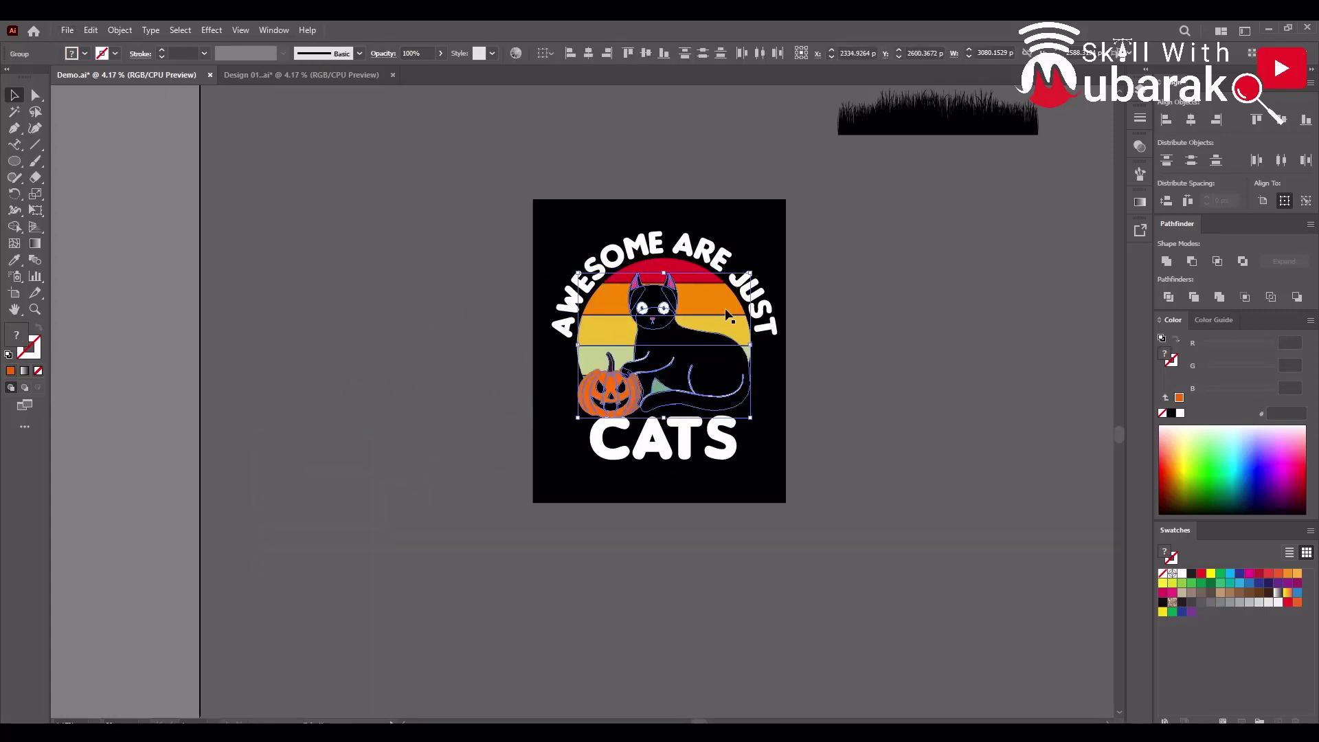
left_click_drag(750, 274, 735, 296)
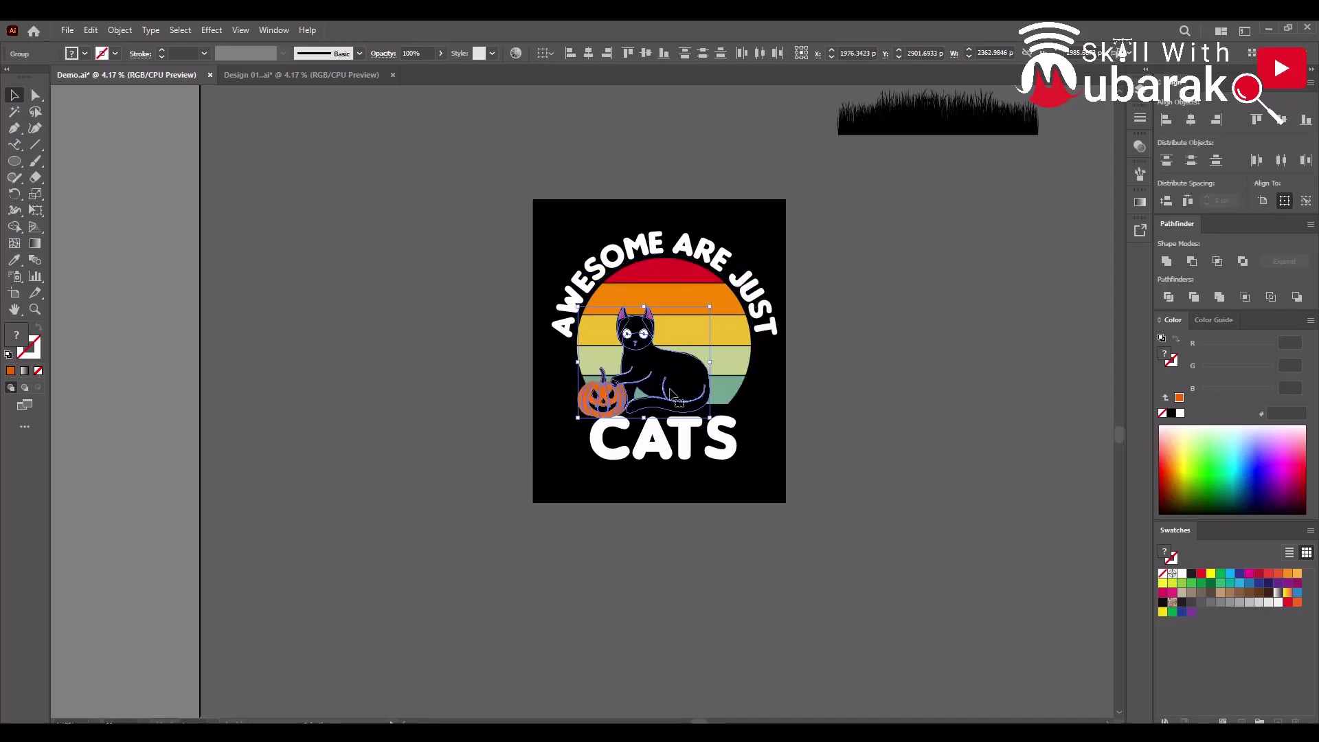
scroll(694, 380, "up", 2)
left_click_drag(693, 381, 694, 383)
left_click(933, 418)
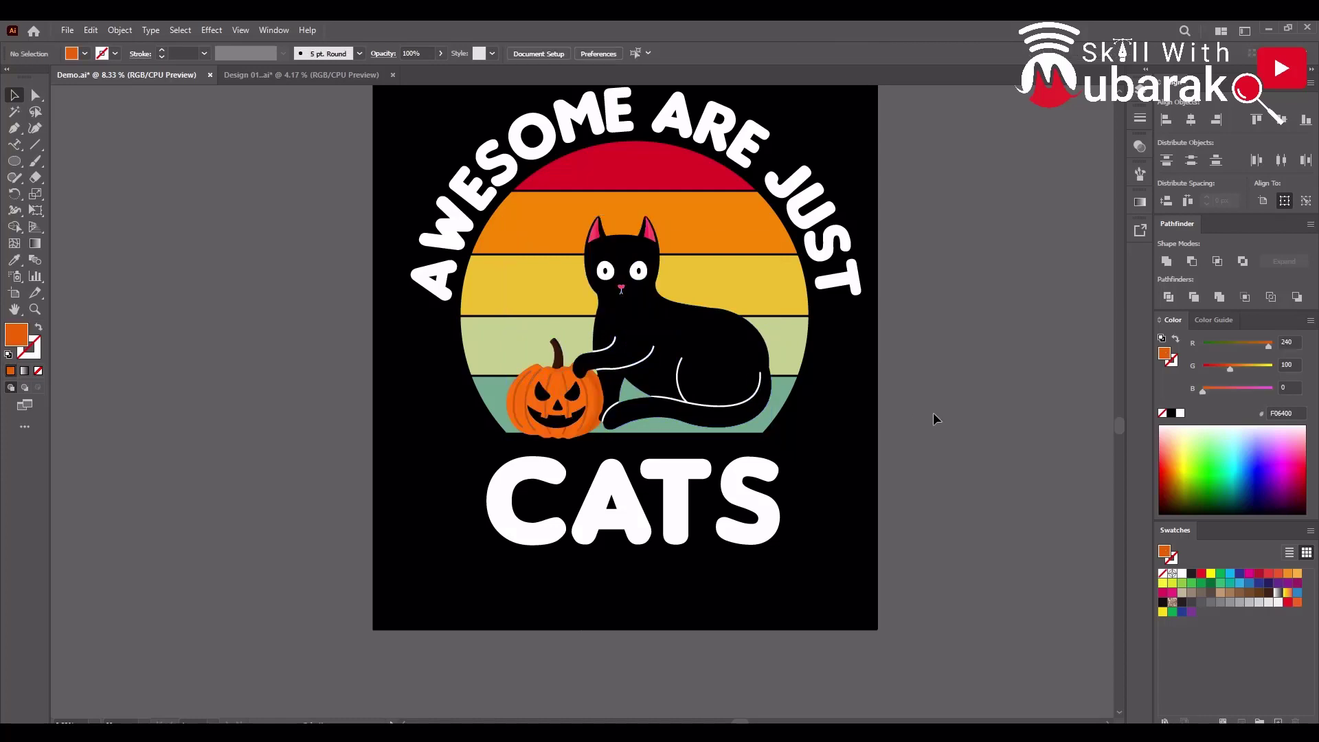
scroll(933, 412, "down", 2)
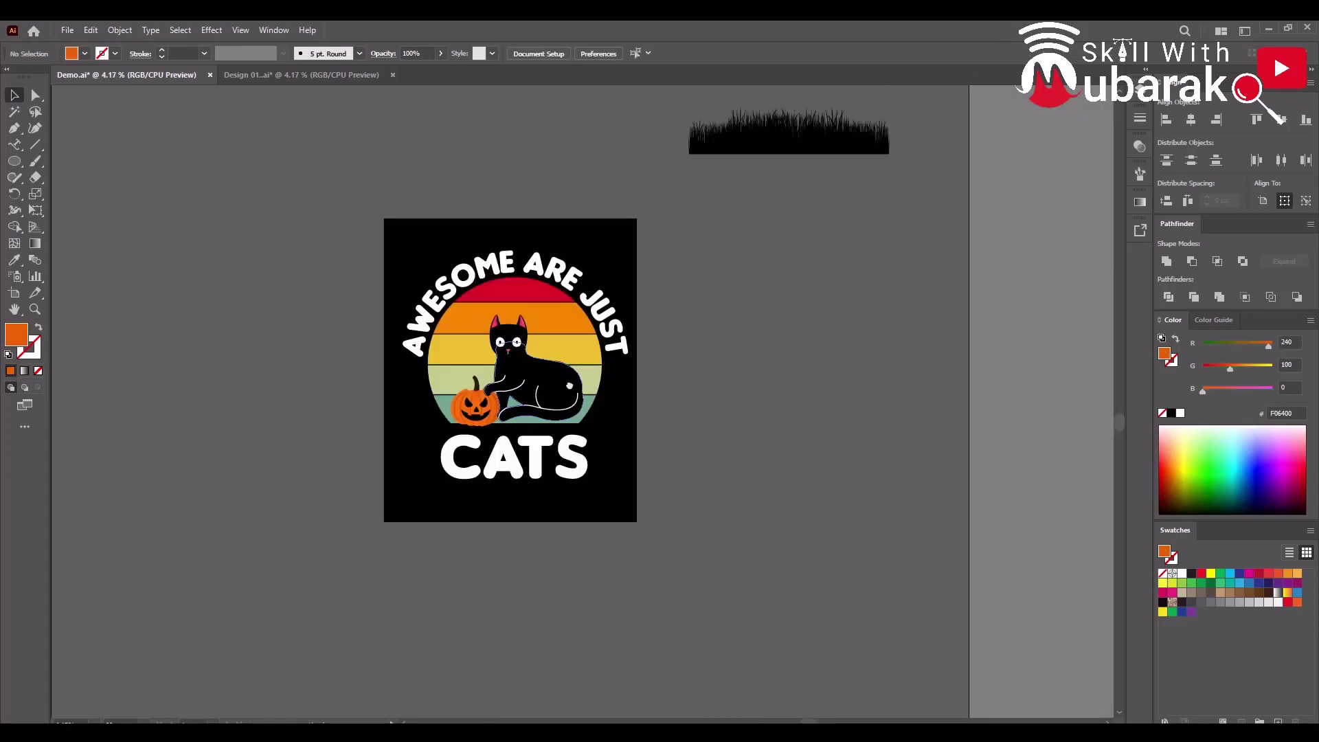
left_click_drag(570, 386, 716, 402)
scroll(668, 400, "up", 2)
left_click(670, 385)
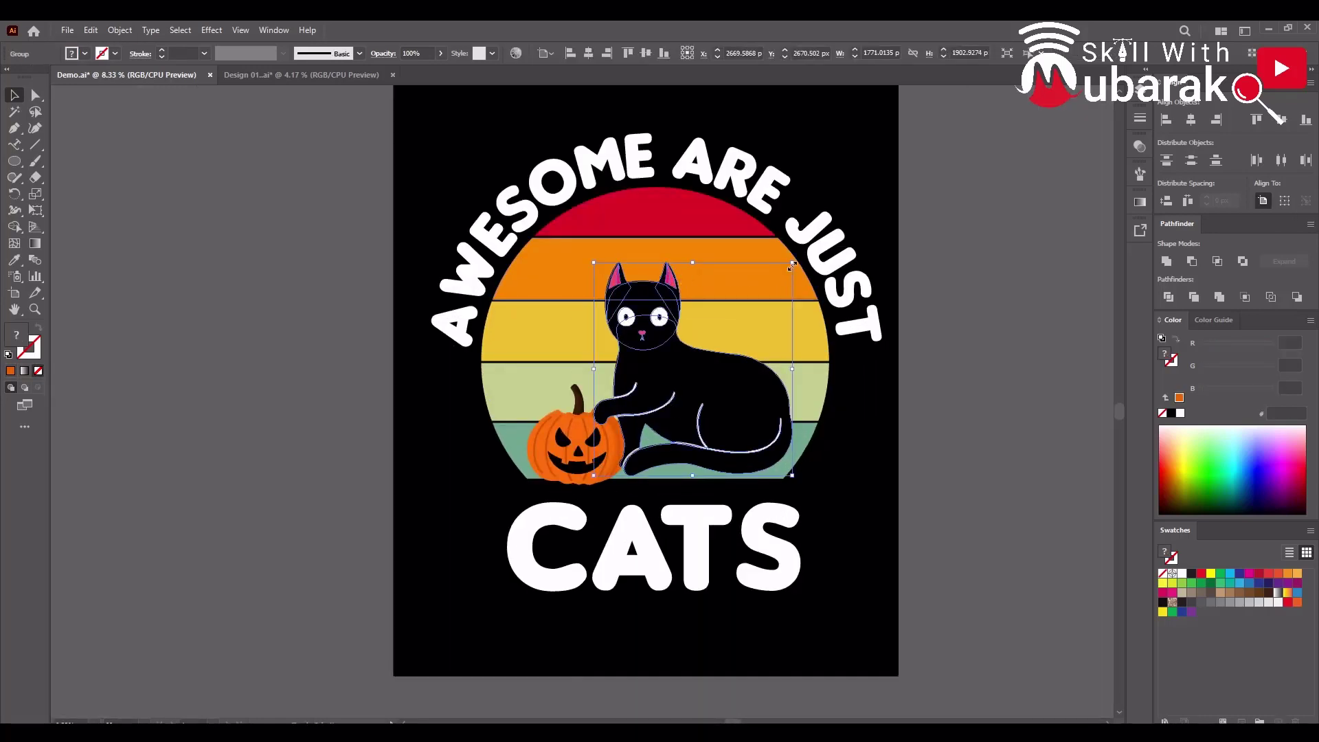
Enlarge the cat and pumpkin slightly and isolate the cat's head parts
left_click_drag(792, 265, 802, 261)
left_click(916, 392)
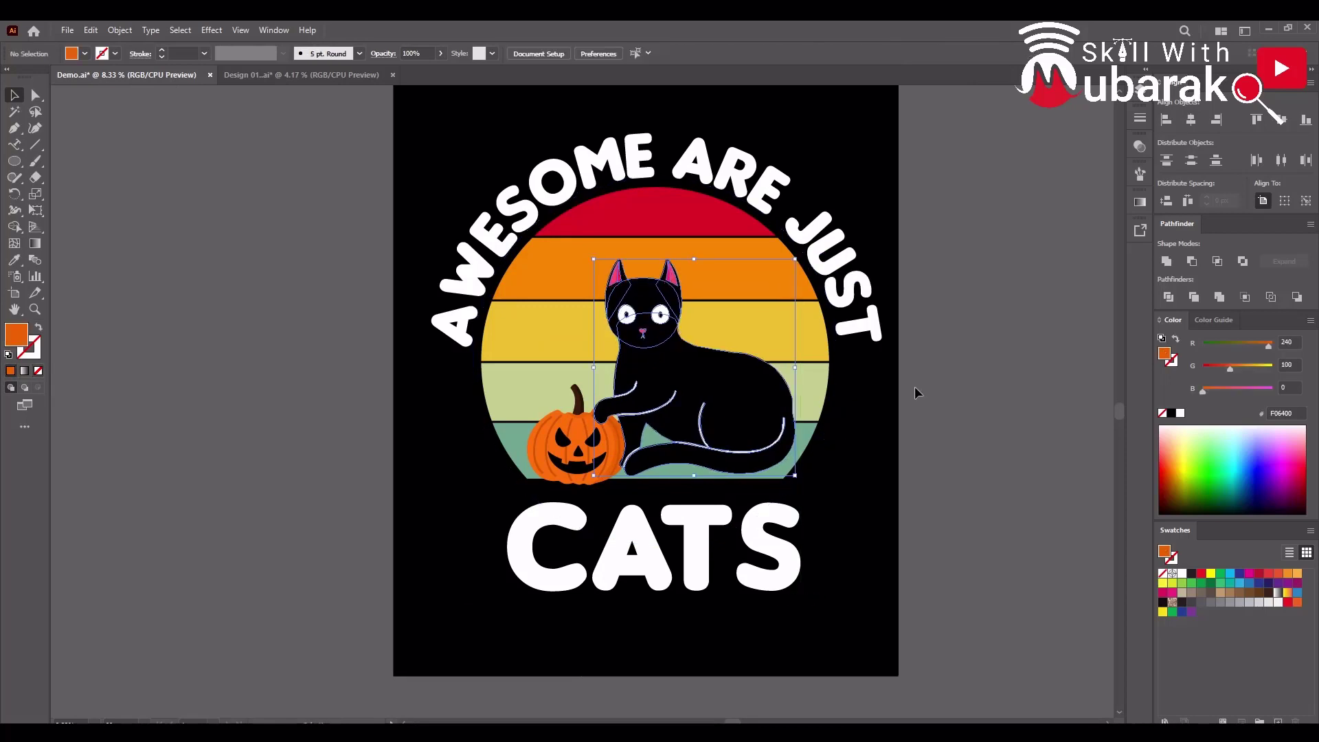
scroll(618, 277, "up", 3)
left_click(618, 282)
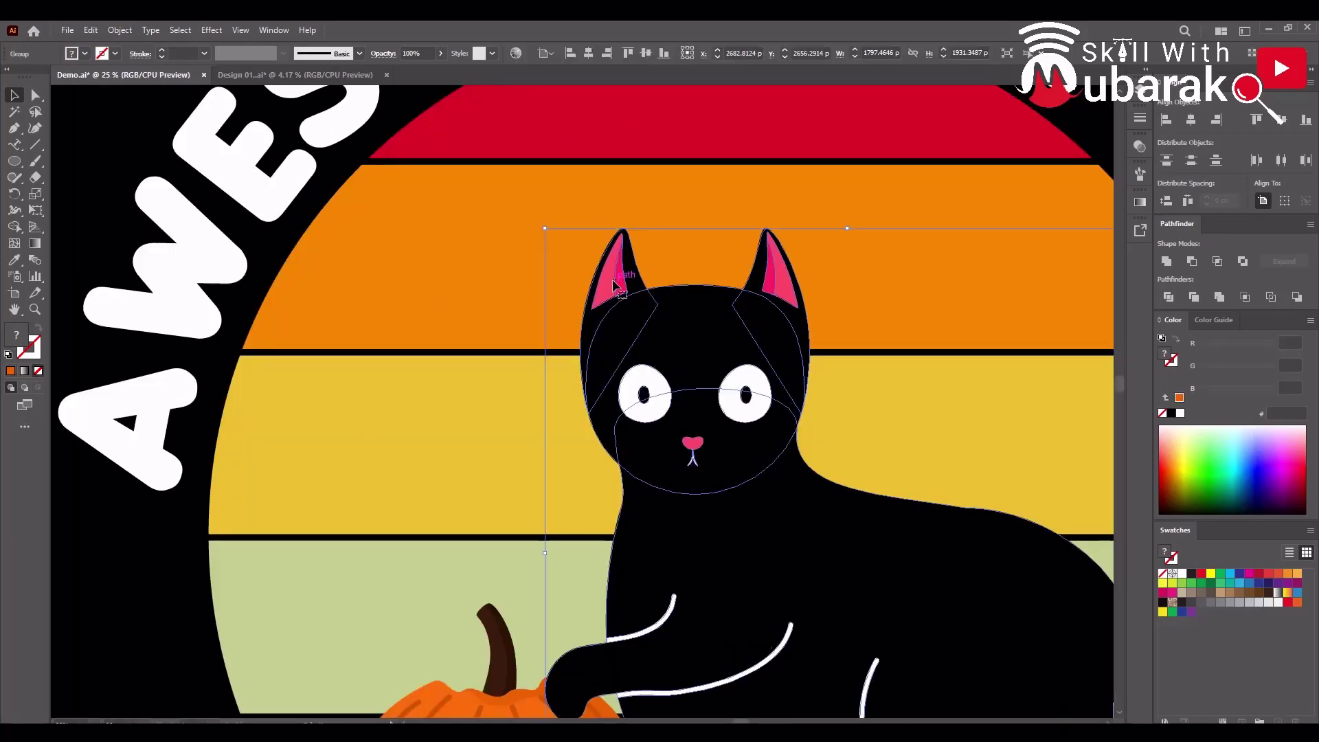
double_click(615, 283)
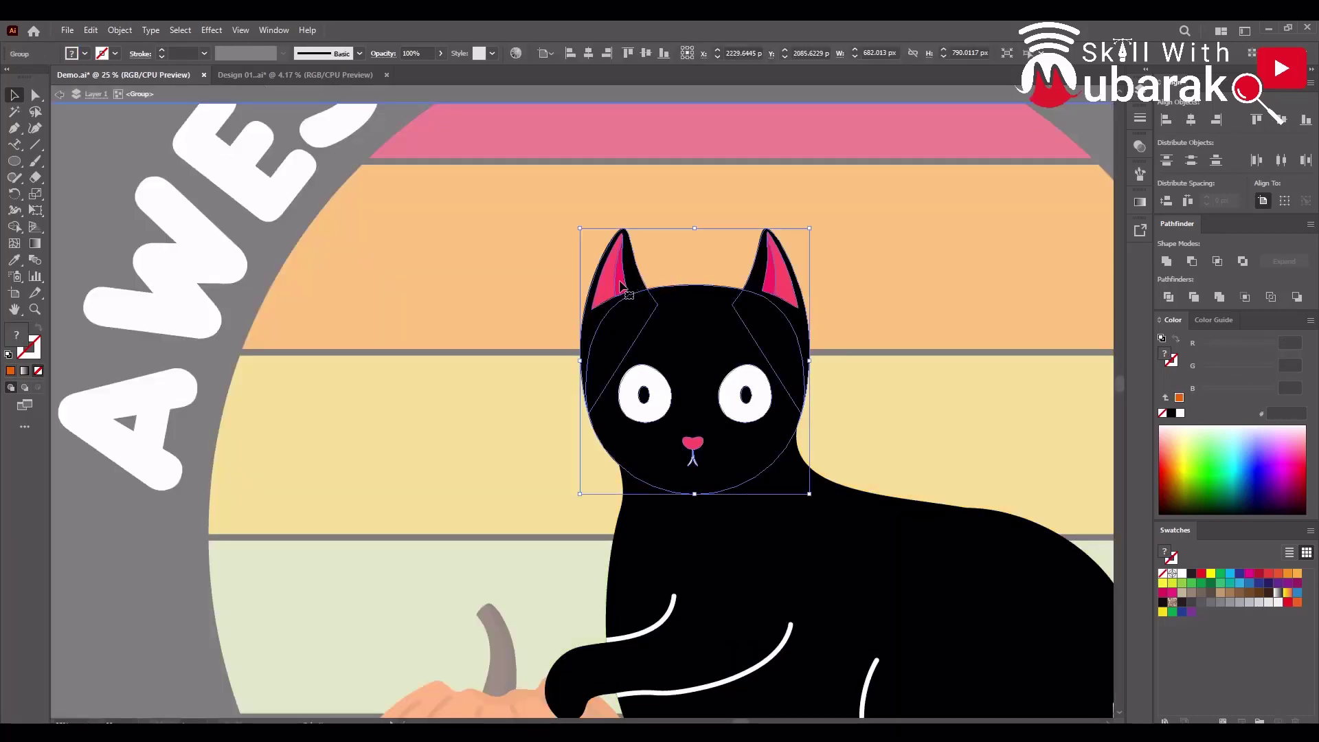
double_click(621, 286)
Fill the left and right inner-ear shapes with the head's black using the Eyedropper
left_click(622, 287)
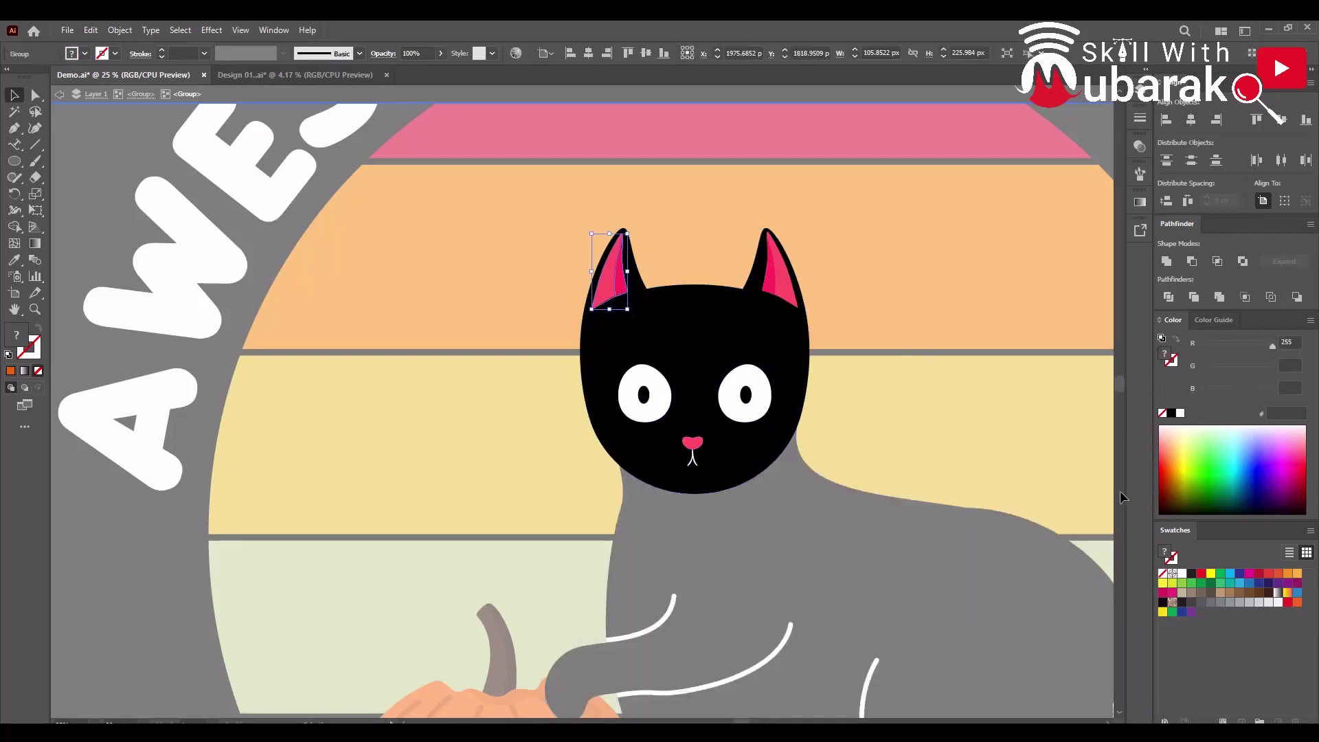
left_click(1191, 575)
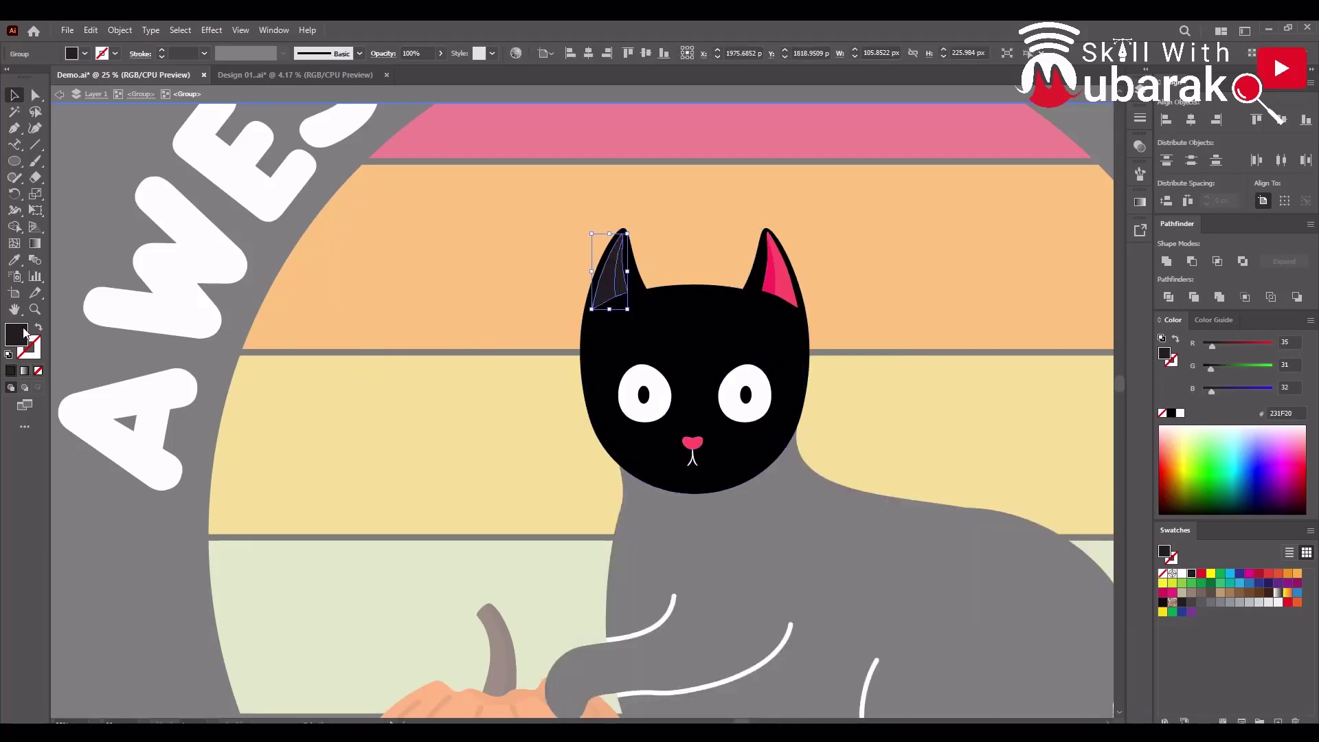
left_click(14, 261)
left_click(605, 340)
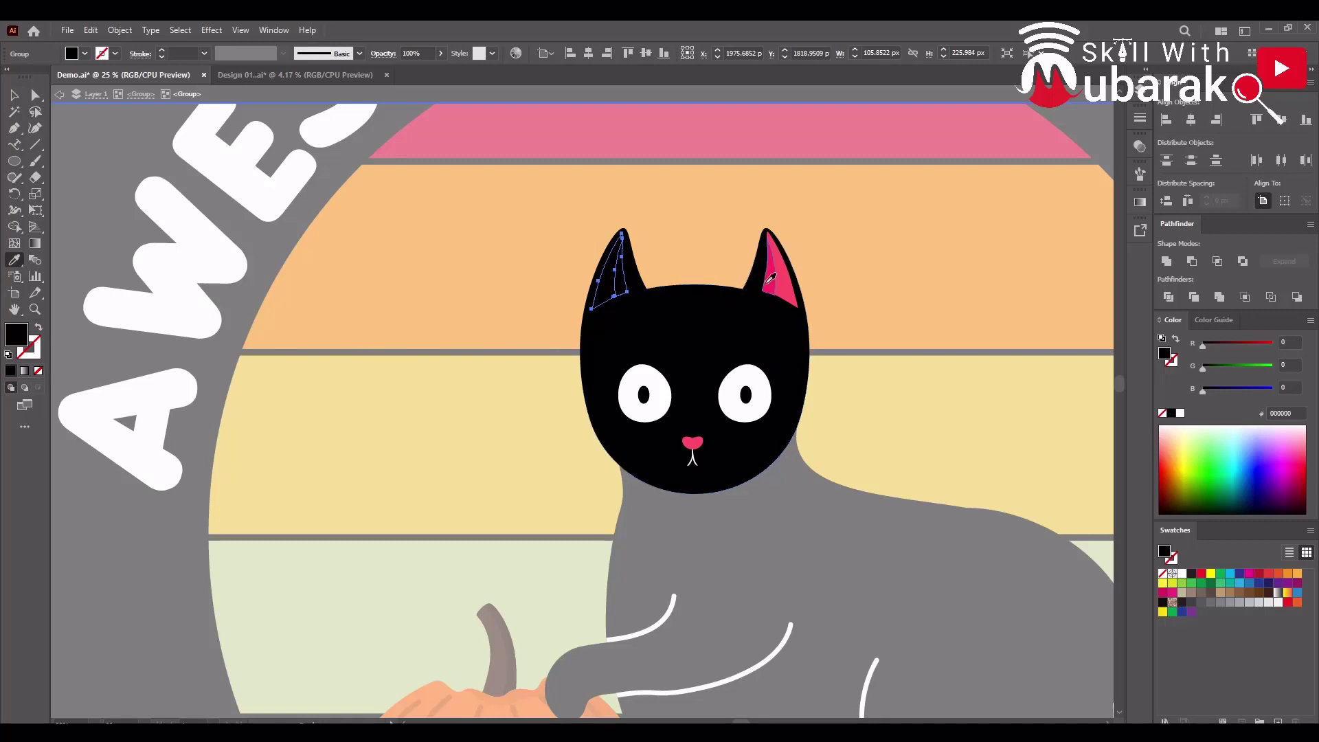
left_click(767, 280, "alt")
left_click(785, 290, "alt")
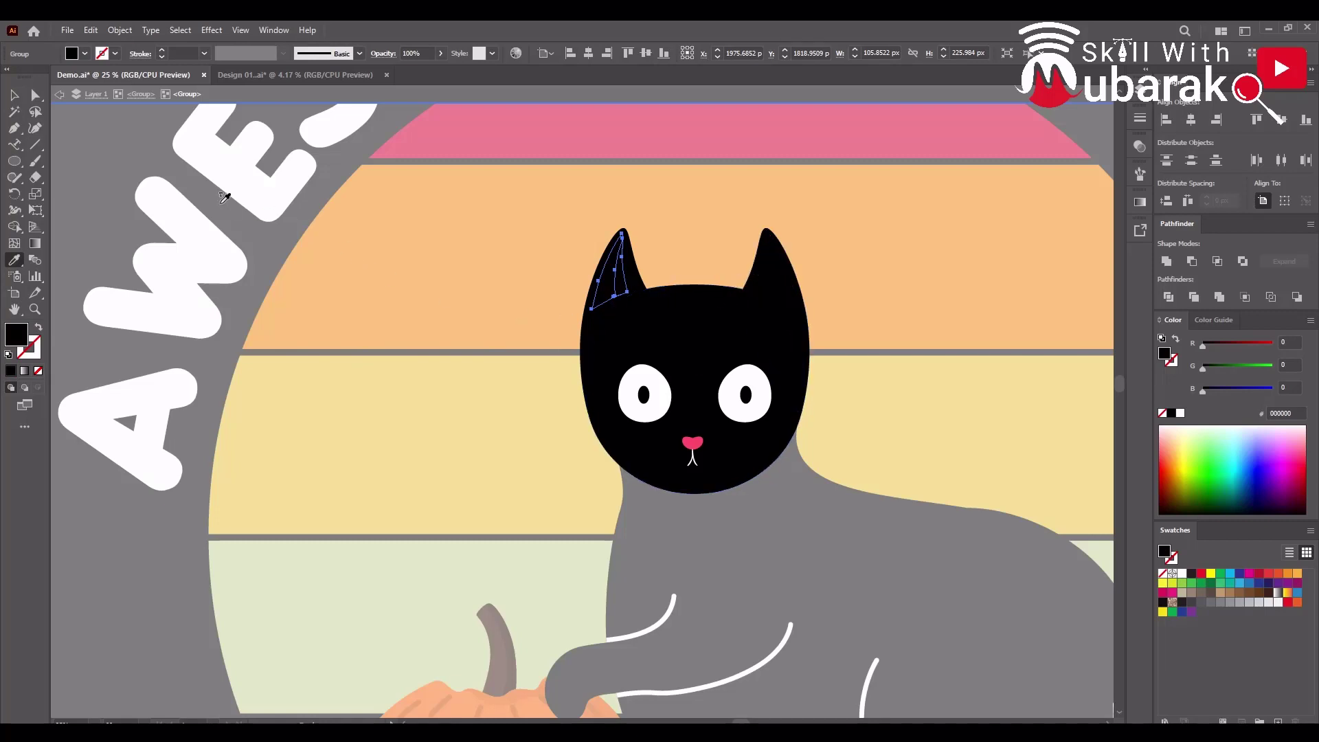
Exit isolation mode and fit the whole artboard in view (Ctrl+0)
left_click(14, 95)
double_click(265, 236)
key("ctrl+0")
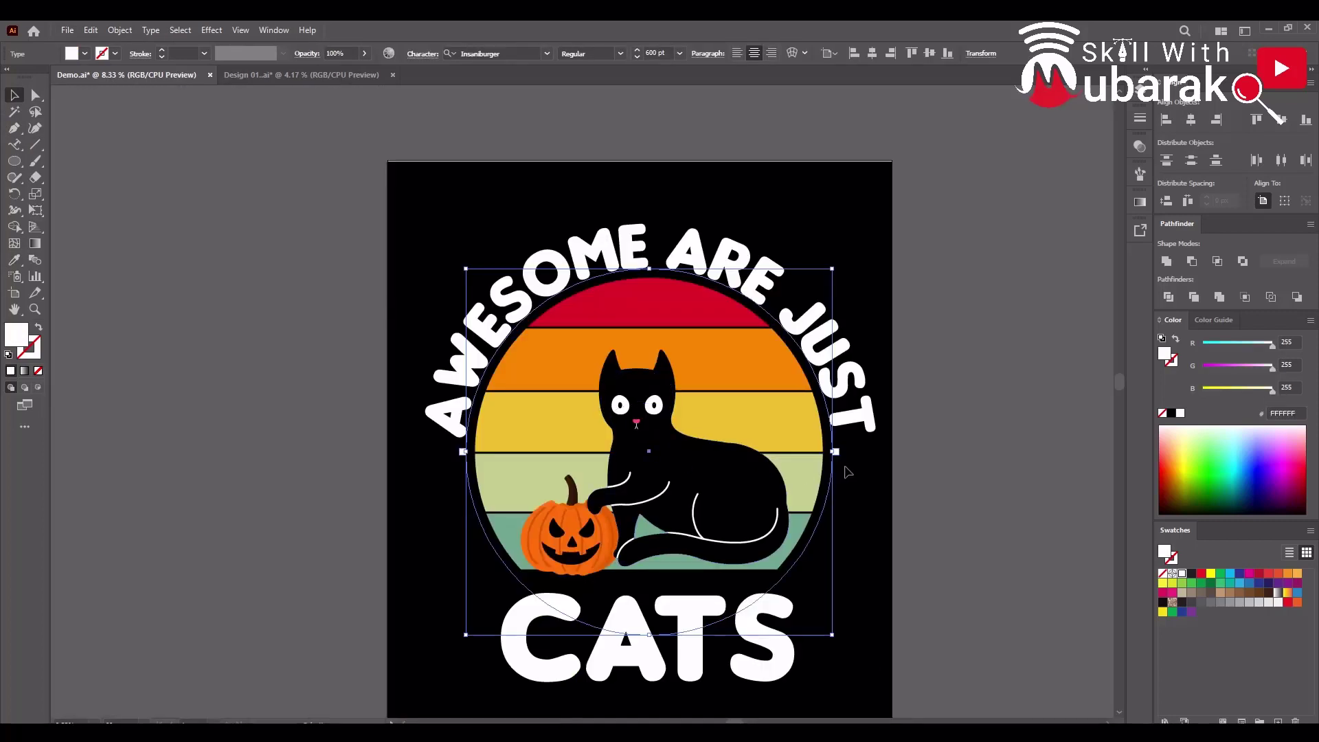
Isolate the cat group and inspect its body path, undoing a trial move
left_click(696, 482)
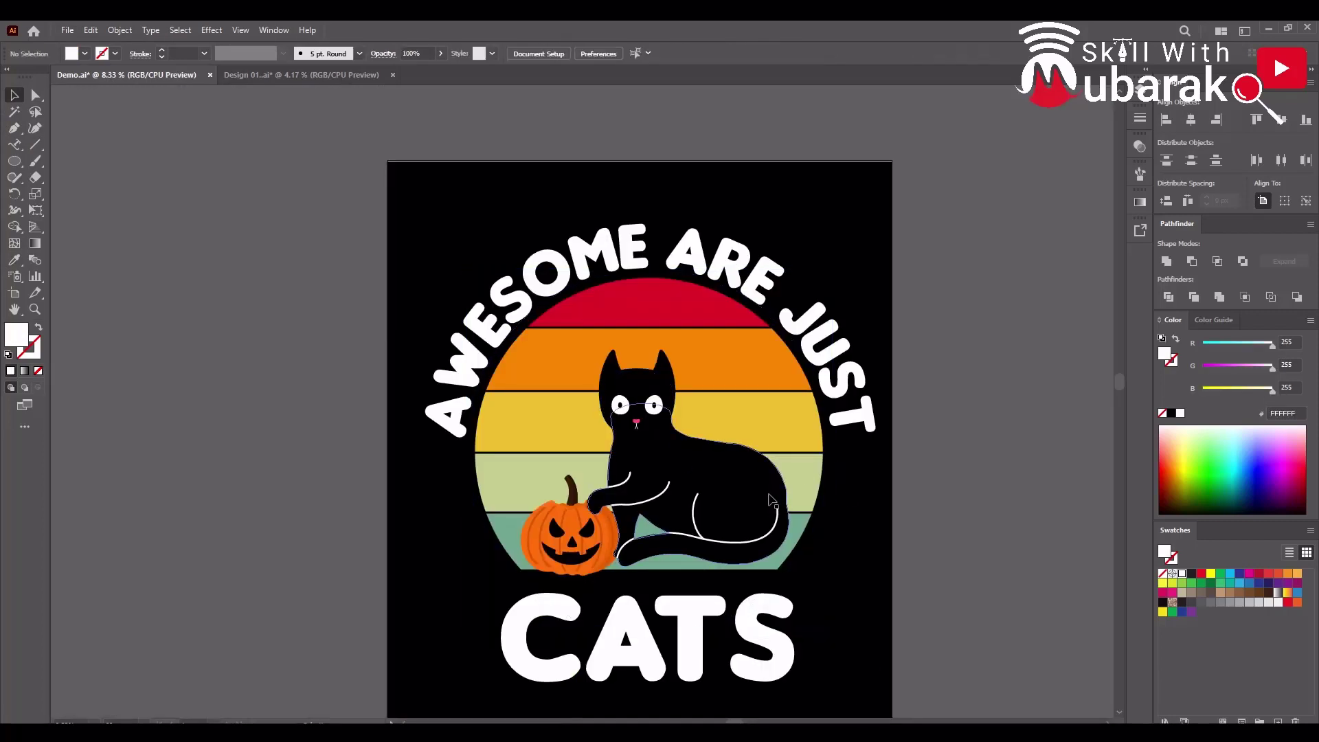
double_click(696, 478)
left_click_drag(695, 471, 735, 506)
key("ctrl+z")
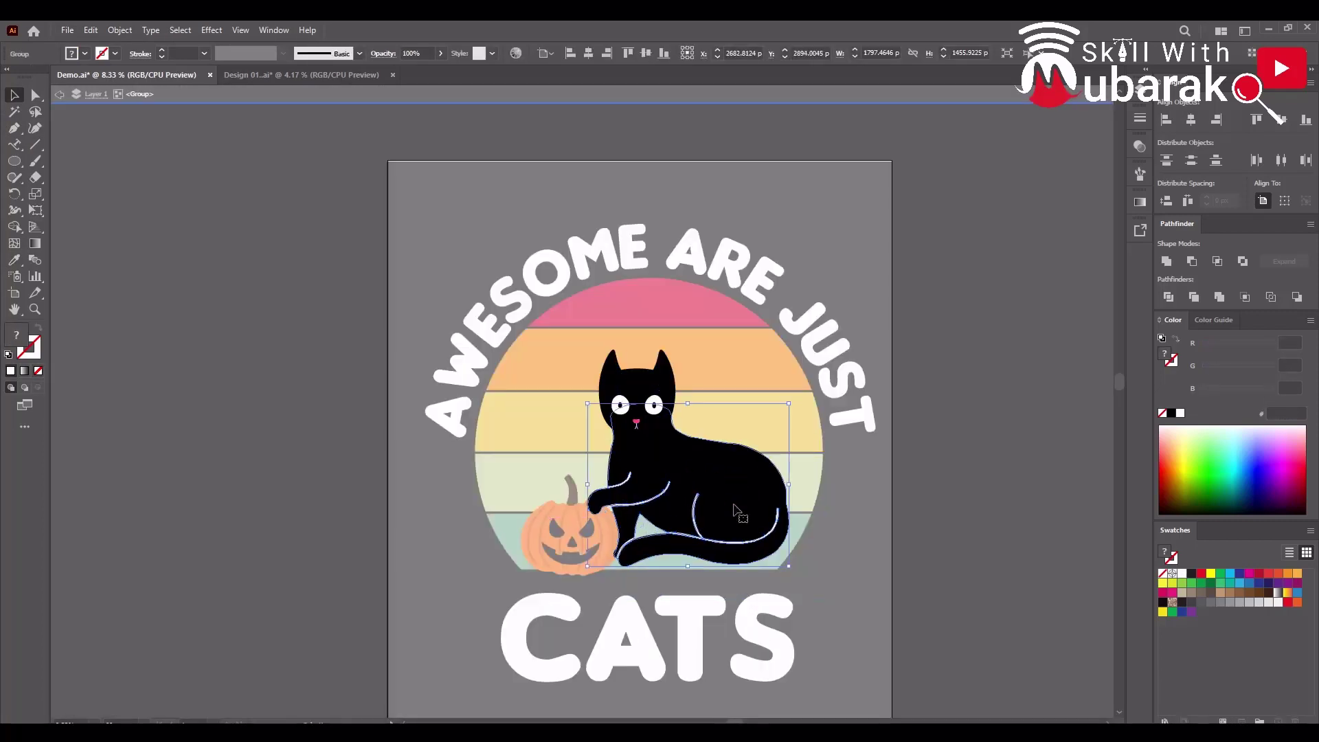
double_click(741, 514)
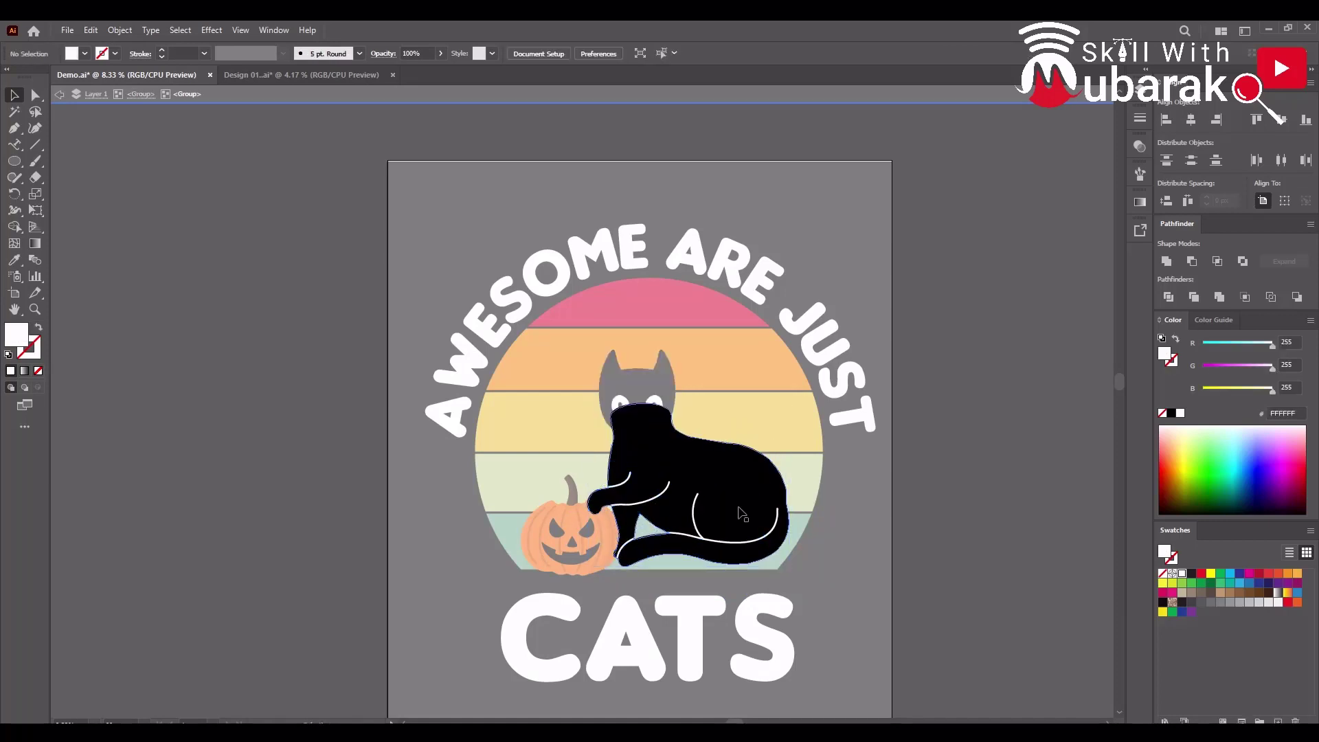
left_click(741, 514)
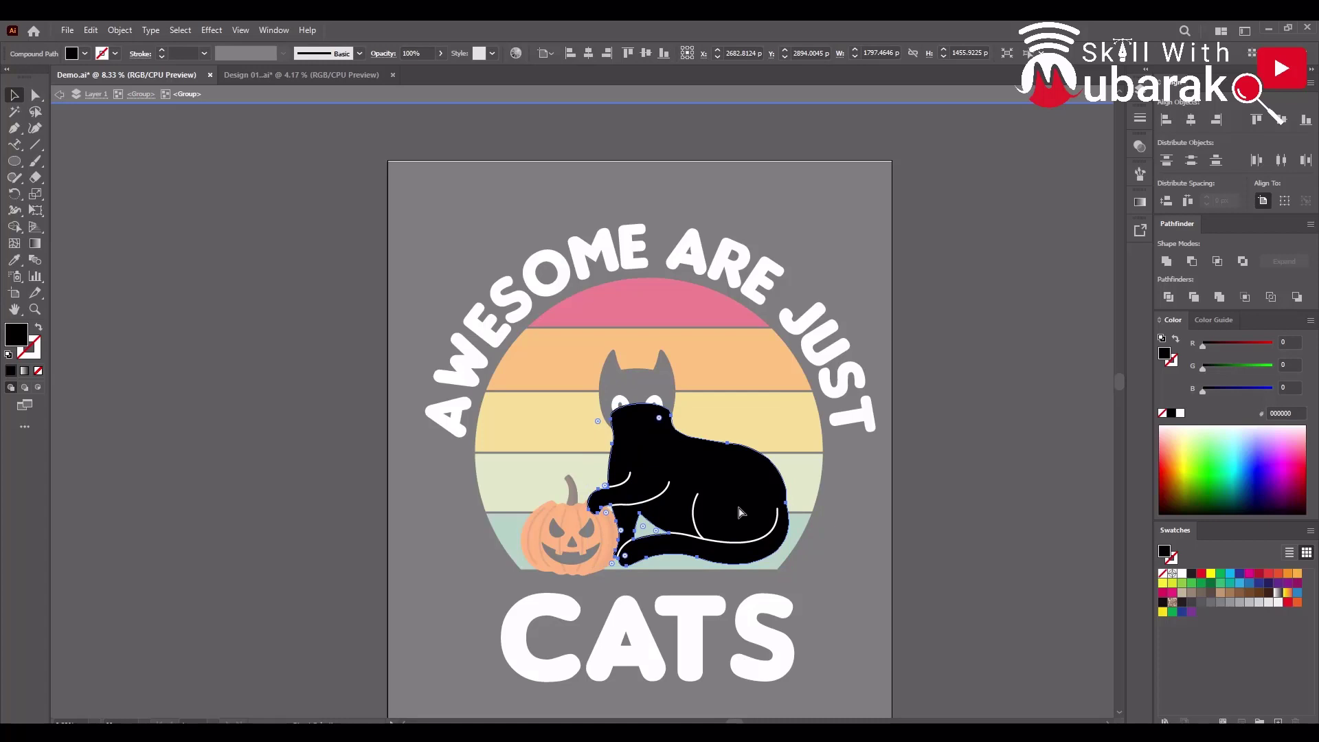
double_click(992, 515)
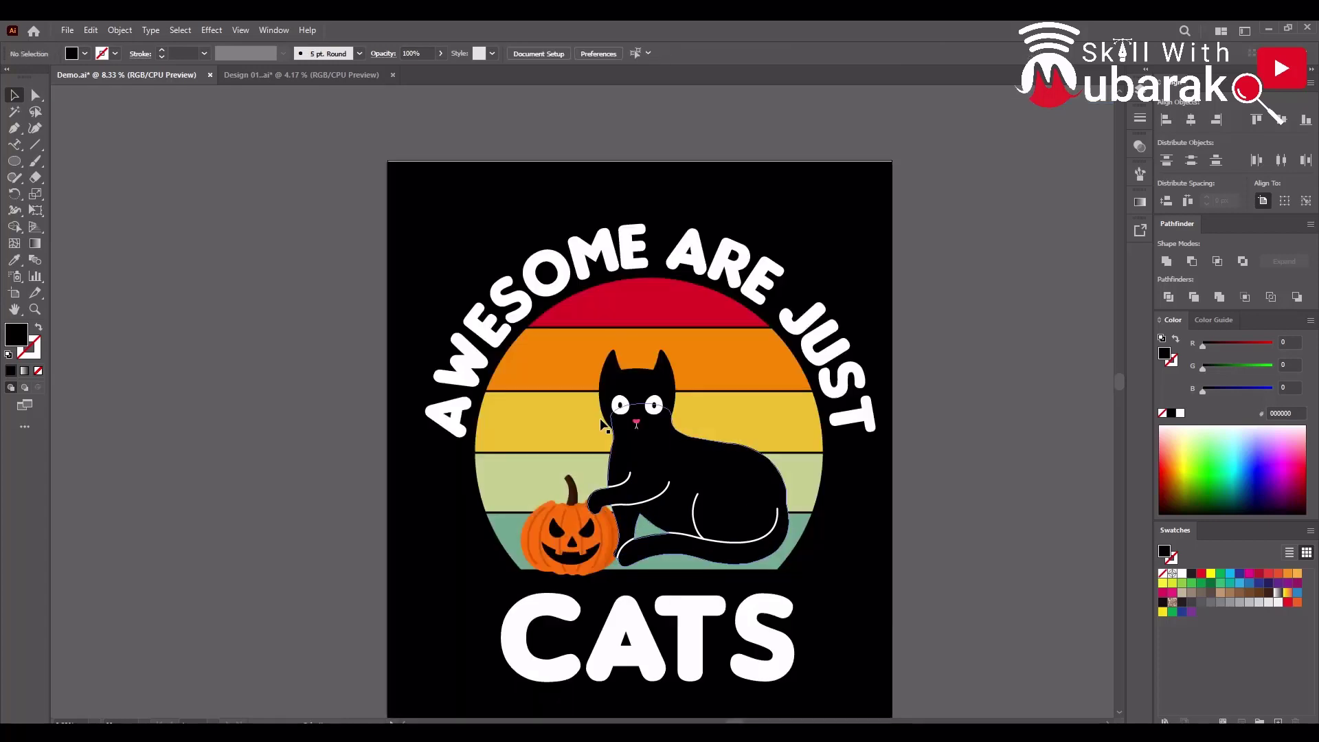
Ungroup the cat's parts inside isolation mode
left_click(734, 493)
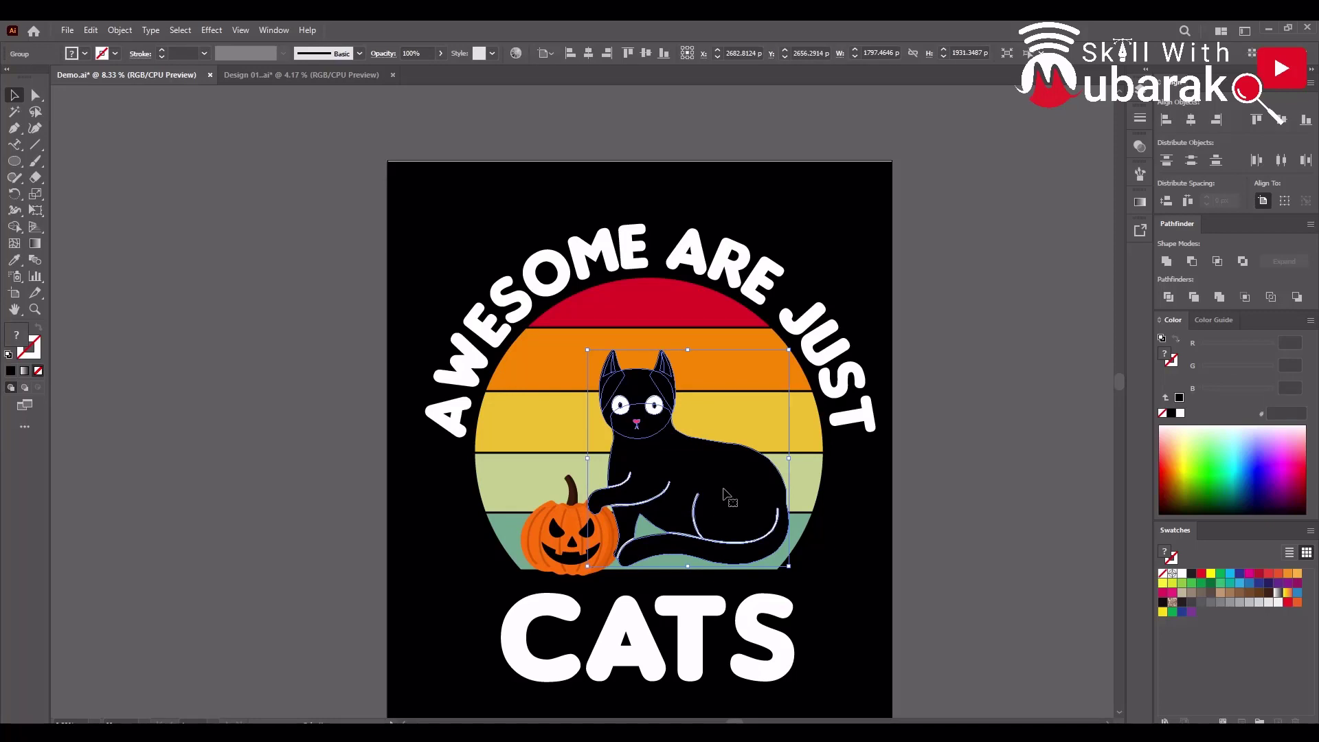
double_click(725, 493)
left_click(725, 495)
right_click(725, 498)
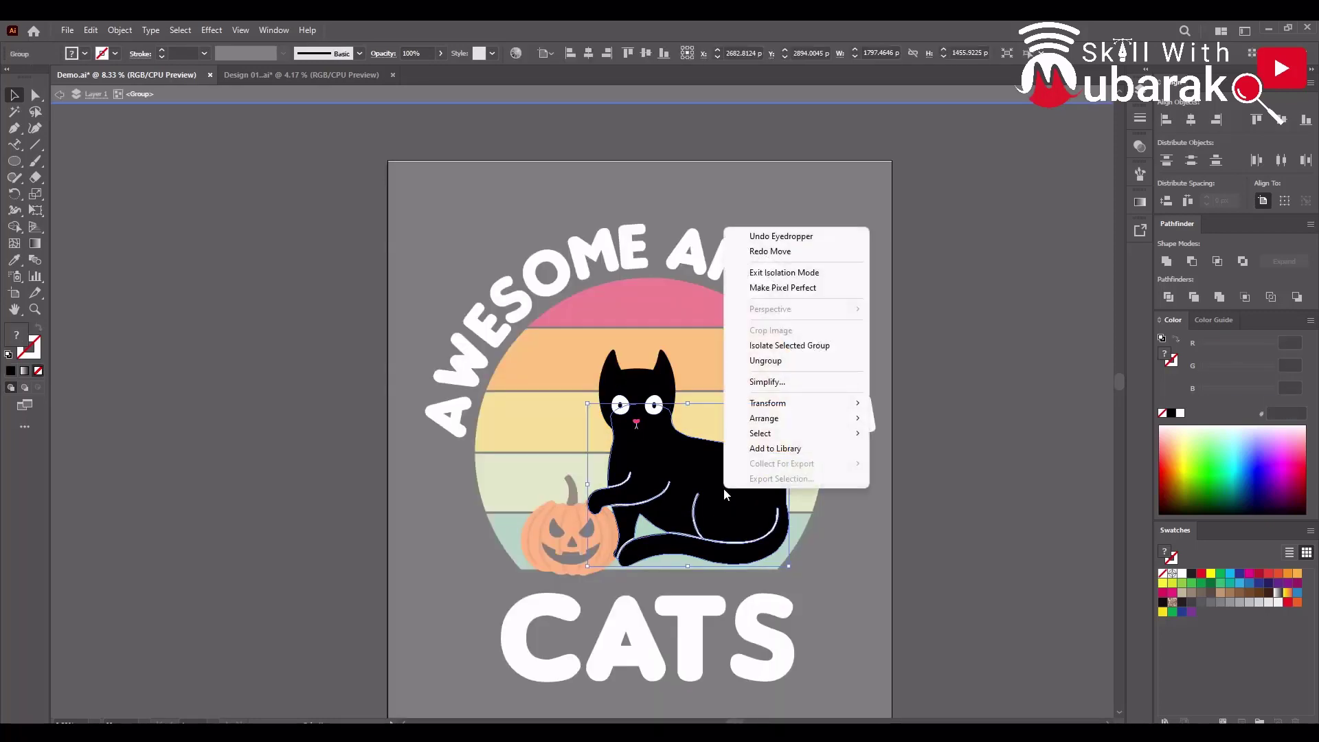
left_click(765, 361)
Try moving the cat body off its white lines, undoing each move
left_click(961, 529)
left_click_drag(699, 470, 794, 521)
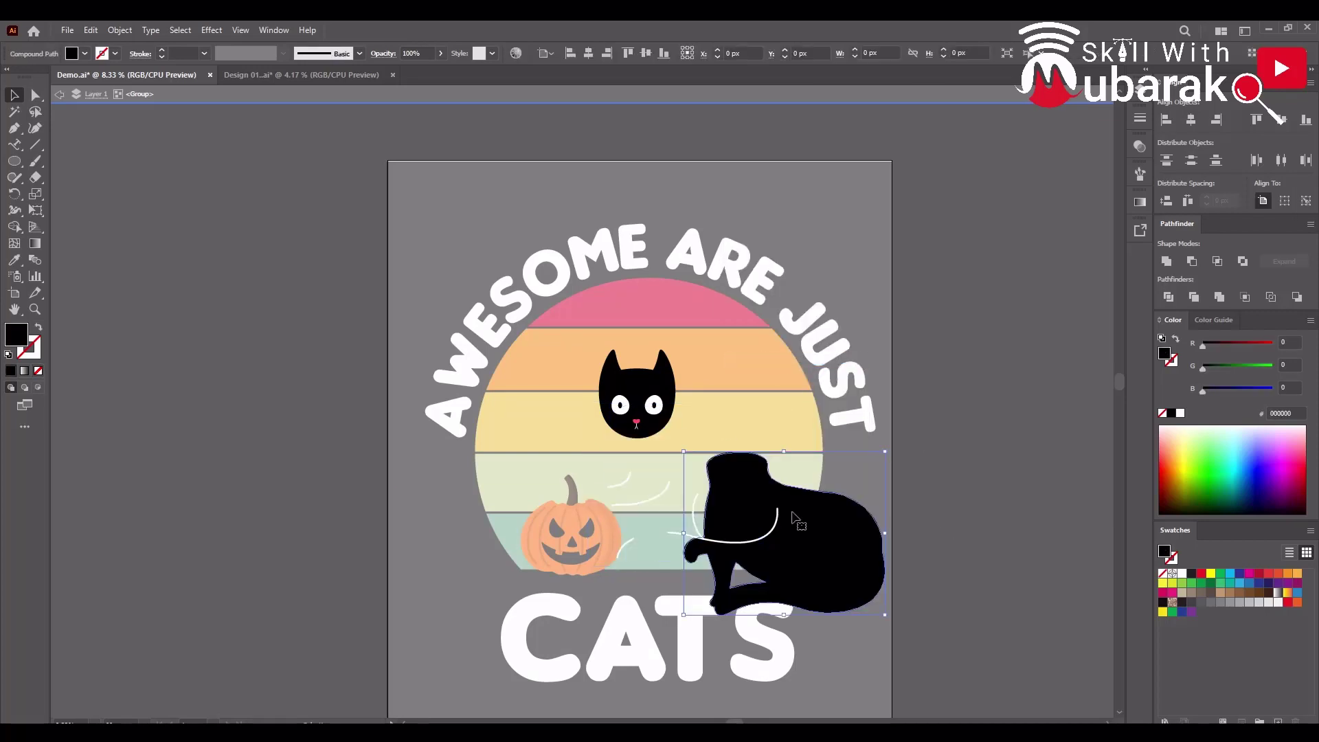
key("ctrl+z")
right_click(762, 510)
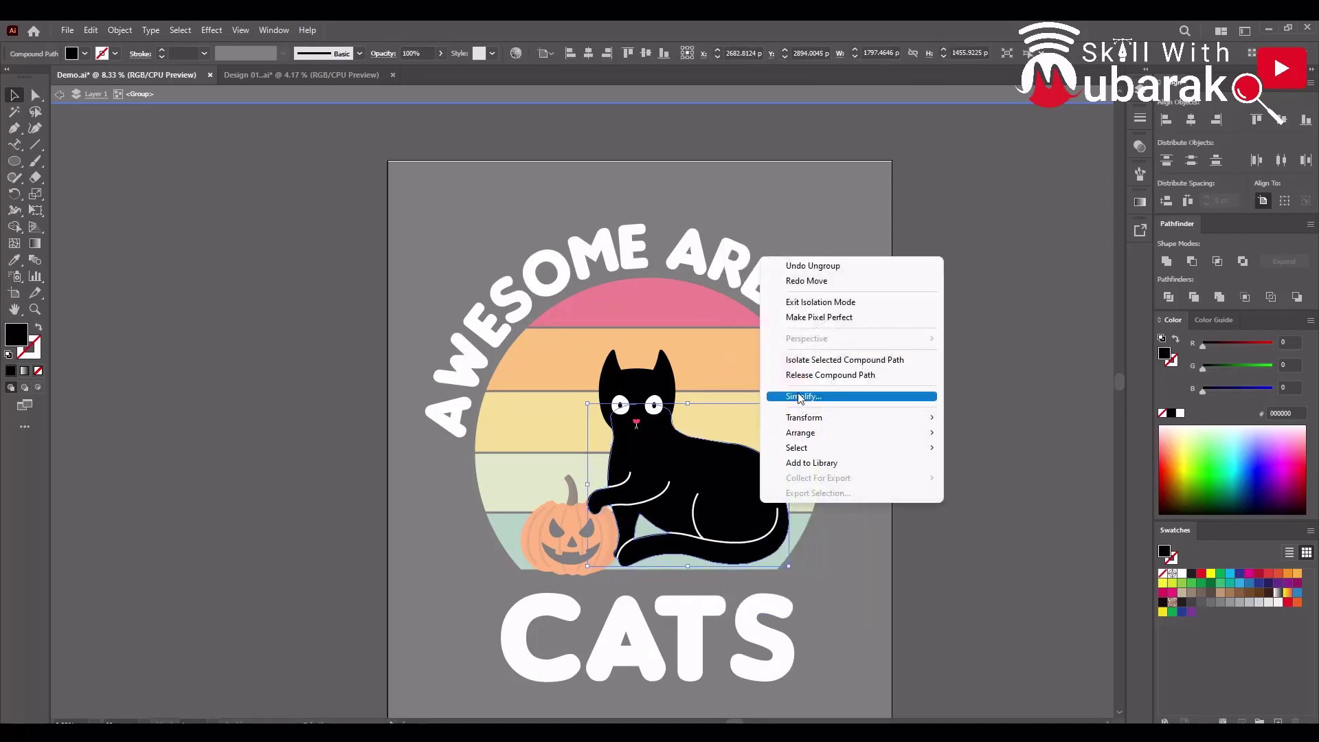
left_click(986, 511)
left_click_drag(701, 464, 812, 528)
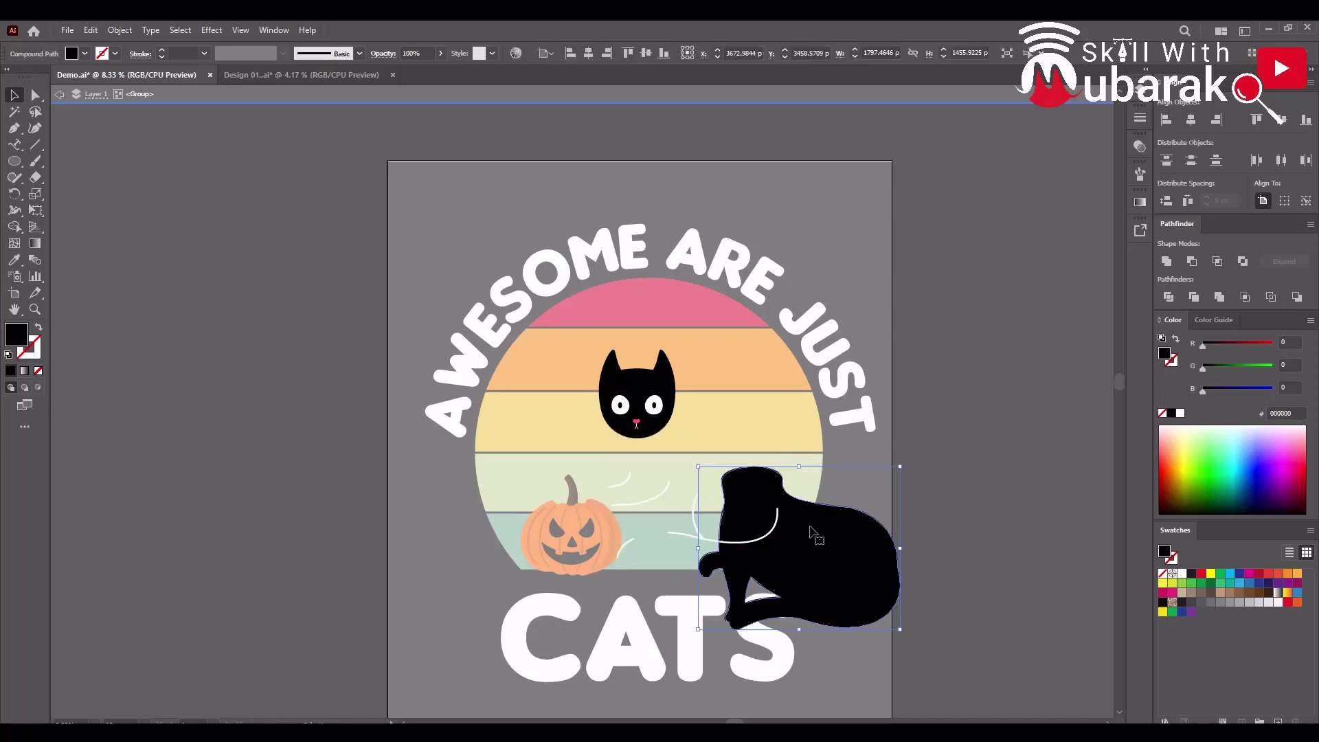
key("ctrl+z")
left_click(765, 517)
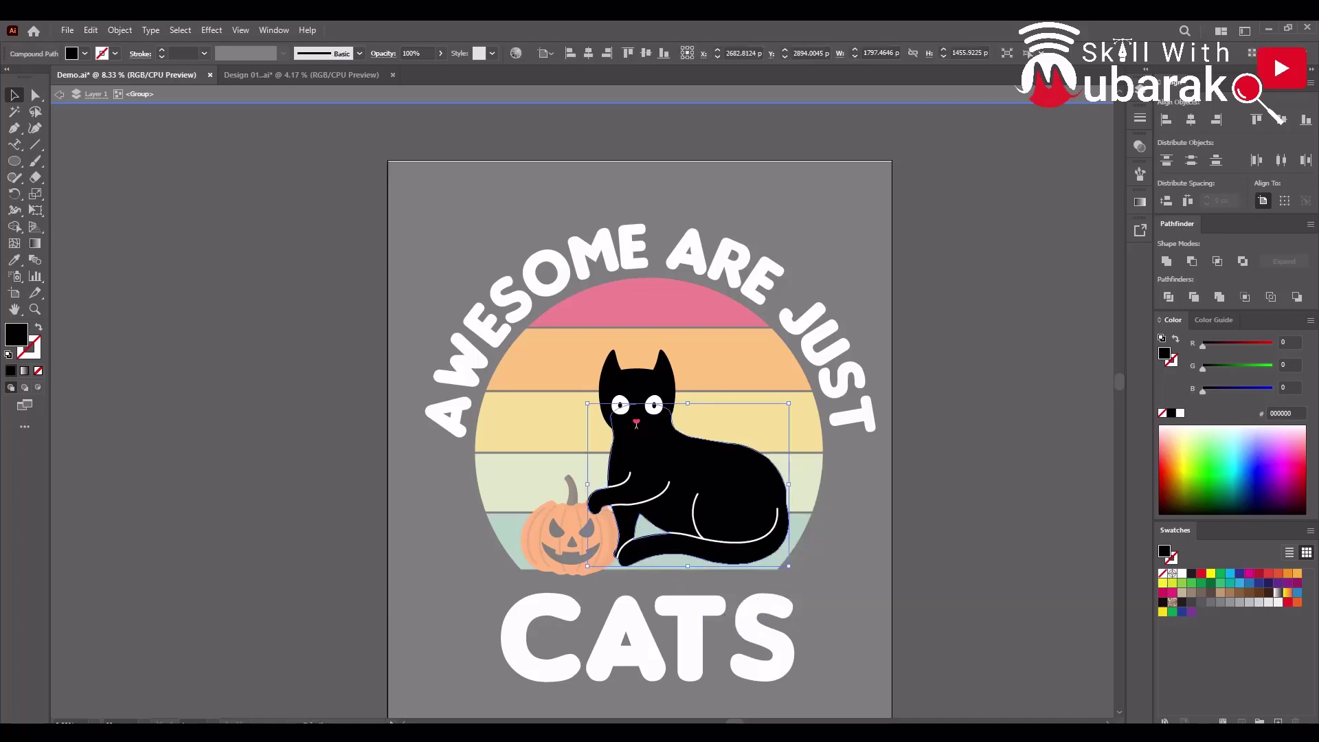
right_click(685, 452)
left_click(635, 407)
left_click(637, 400)
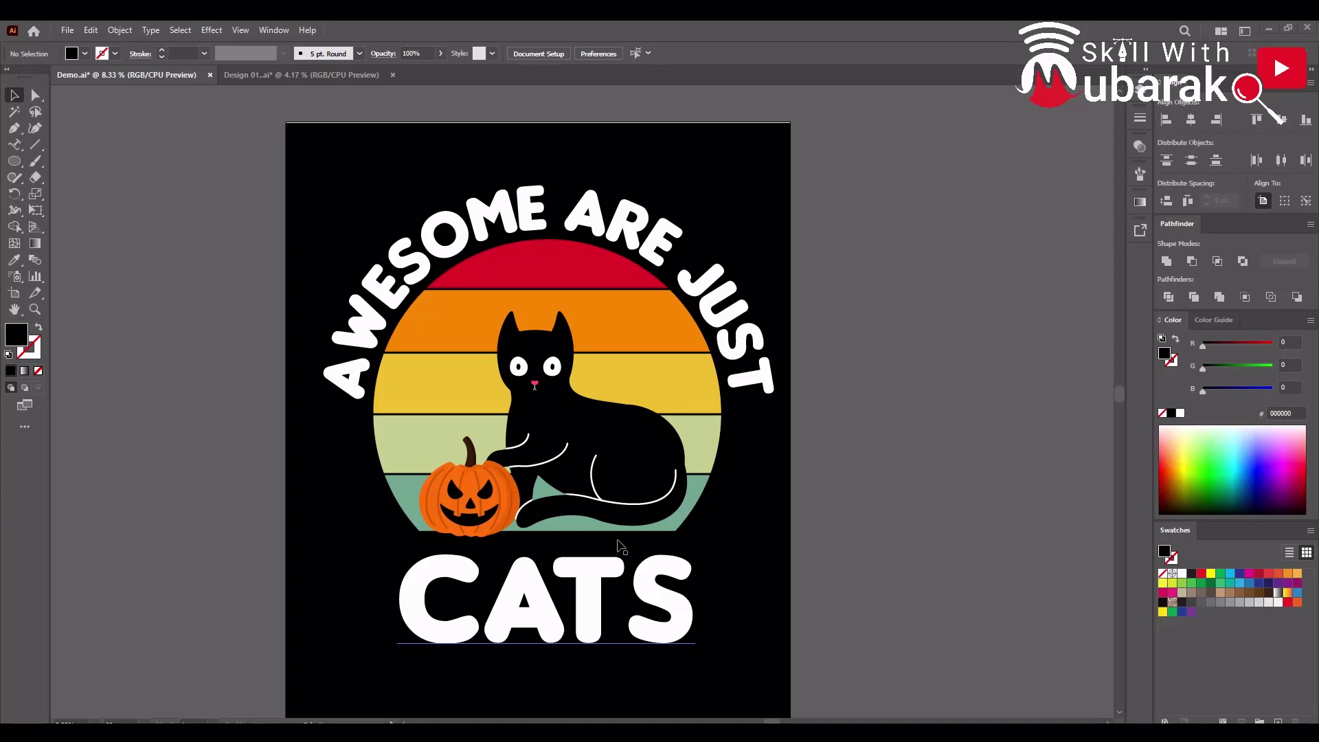
Drag the grass strip from beside the artboard down onto the CATS lettering
scroll(622, 546, "down", 1)
left_click_drag(734, 518, 709, 514)
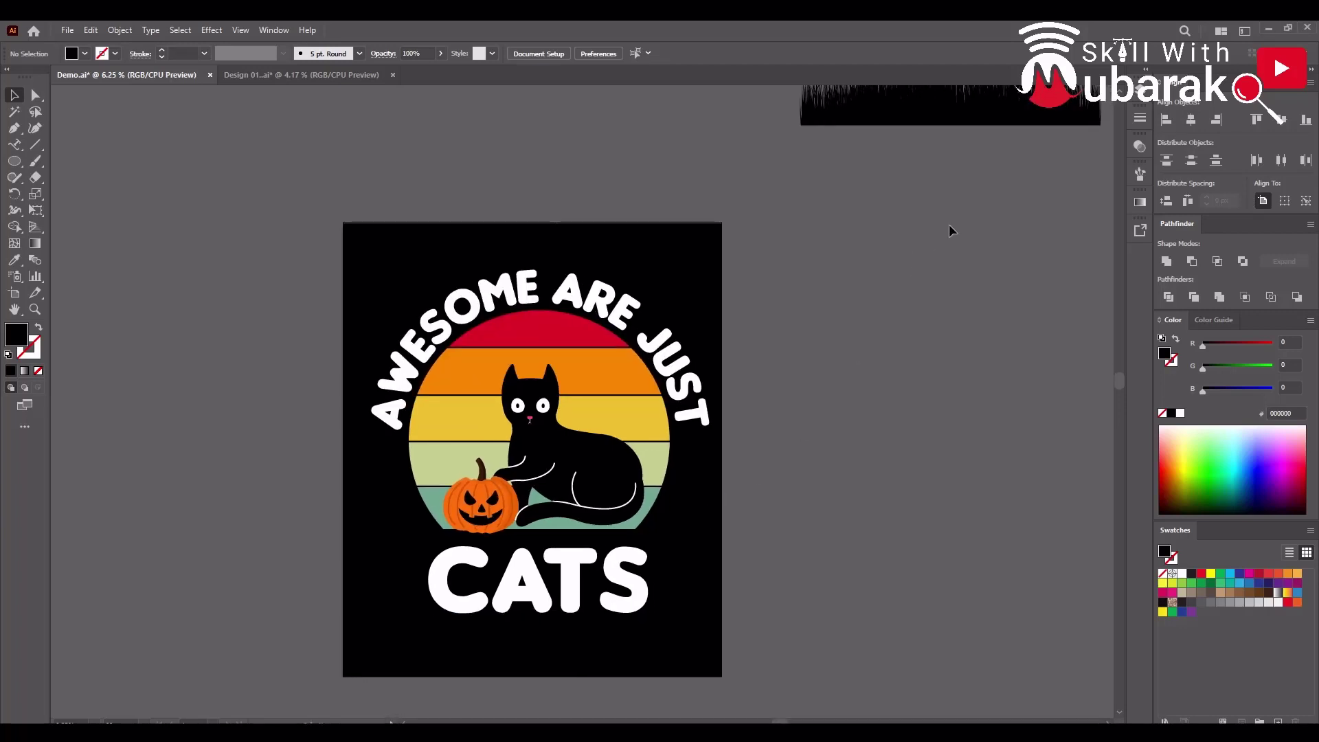
left_click(969, 109)
left_click_drag(1007, 106, 583, 559)
left_click(801, 575)
scroll(622, 547, "up", 1)
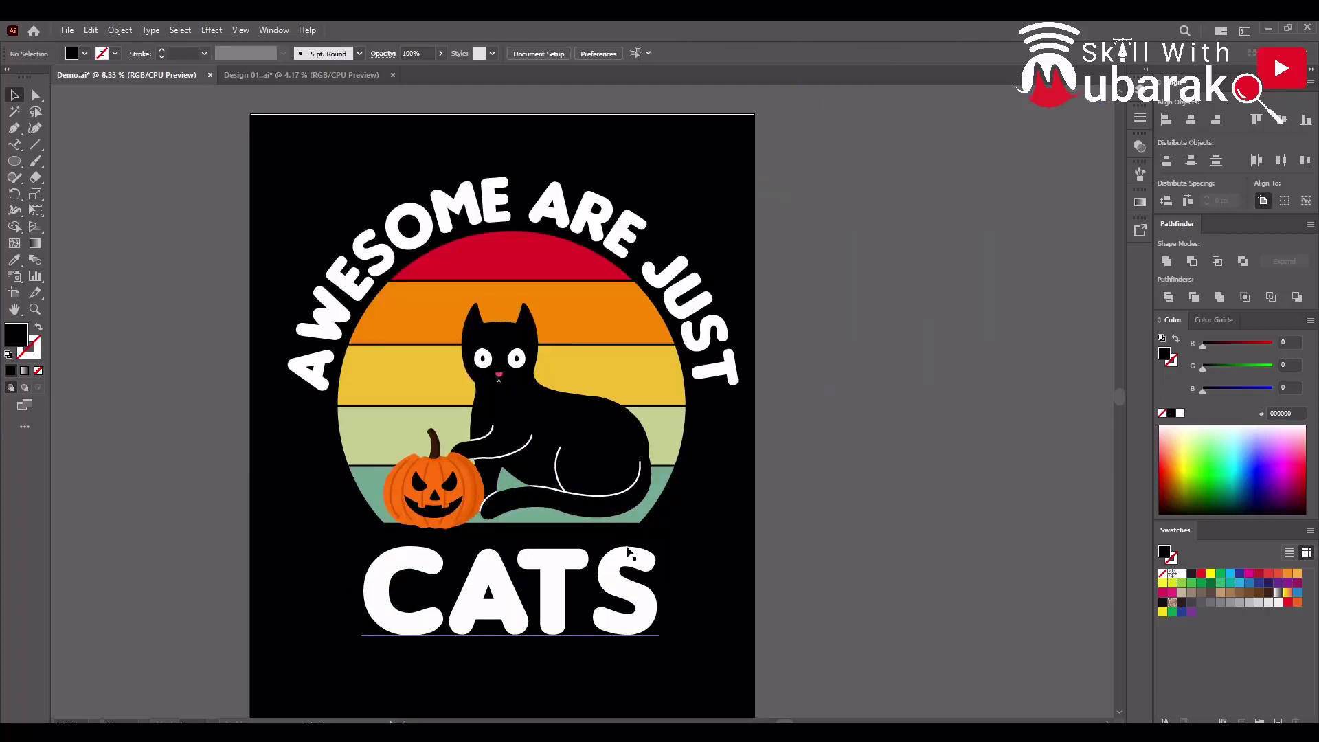
left_click(660, 542)
Bring the grass in front of CATS and lift it up to the circle's bottom edge
key("ctrl+shift+bracketright")
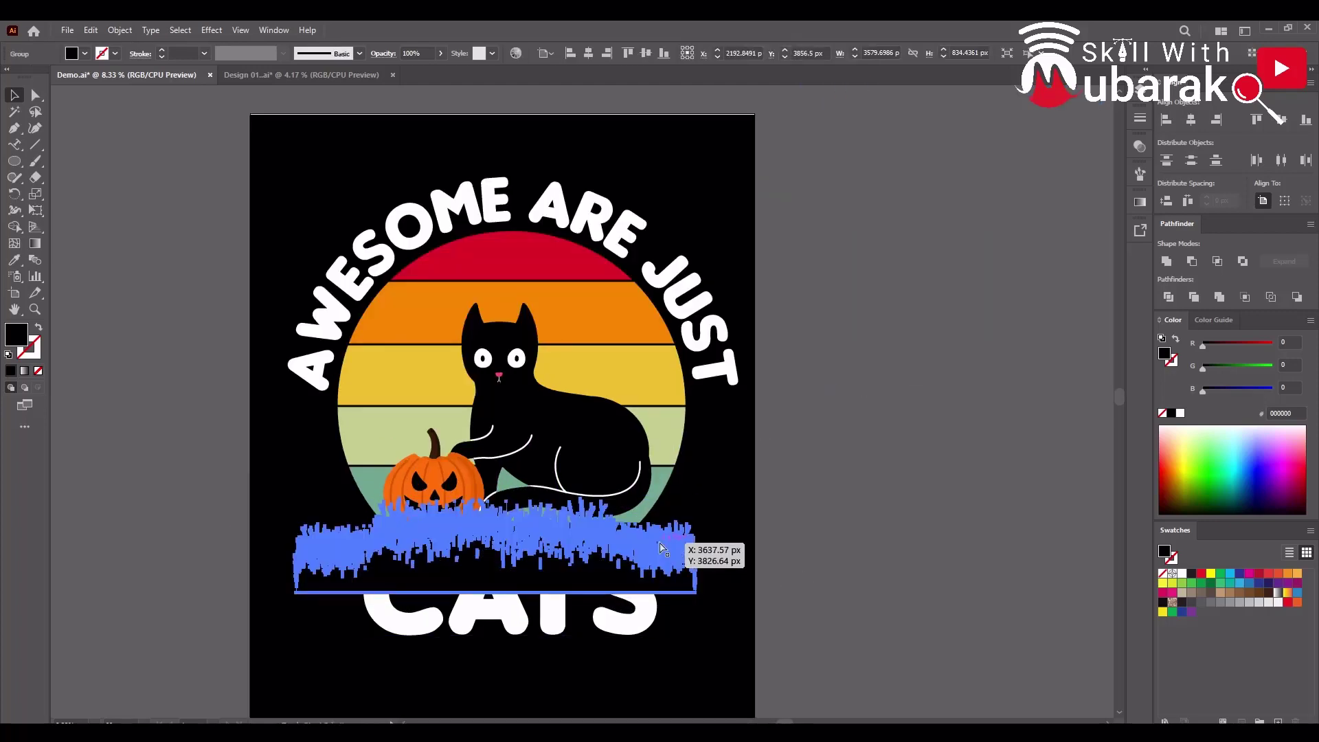
left_click(814, 506)
left_click_drag(608, 545, 599, 544)
left_click(772, 579)
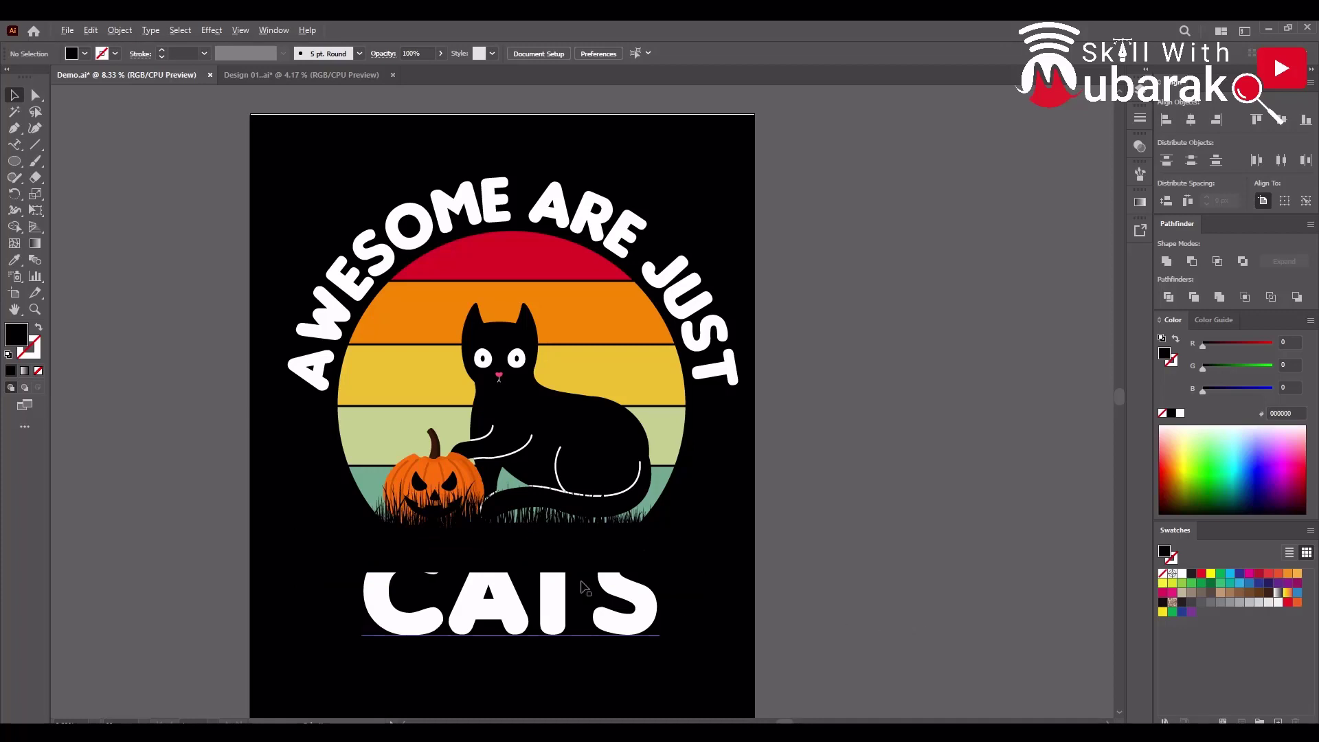
scroll(581, 581, "up", 1)
left_click_drag(632, 517, 632, 505)
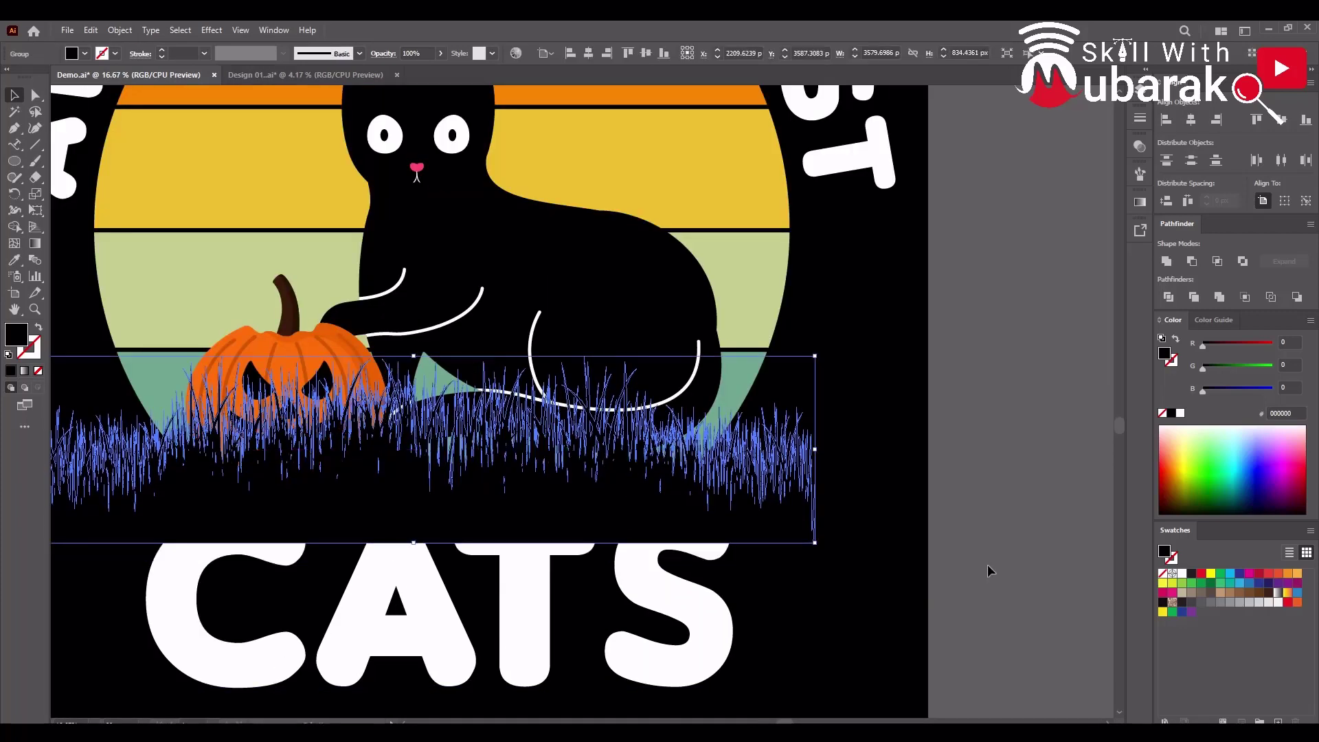
scroll(988, 571, "down", 1)
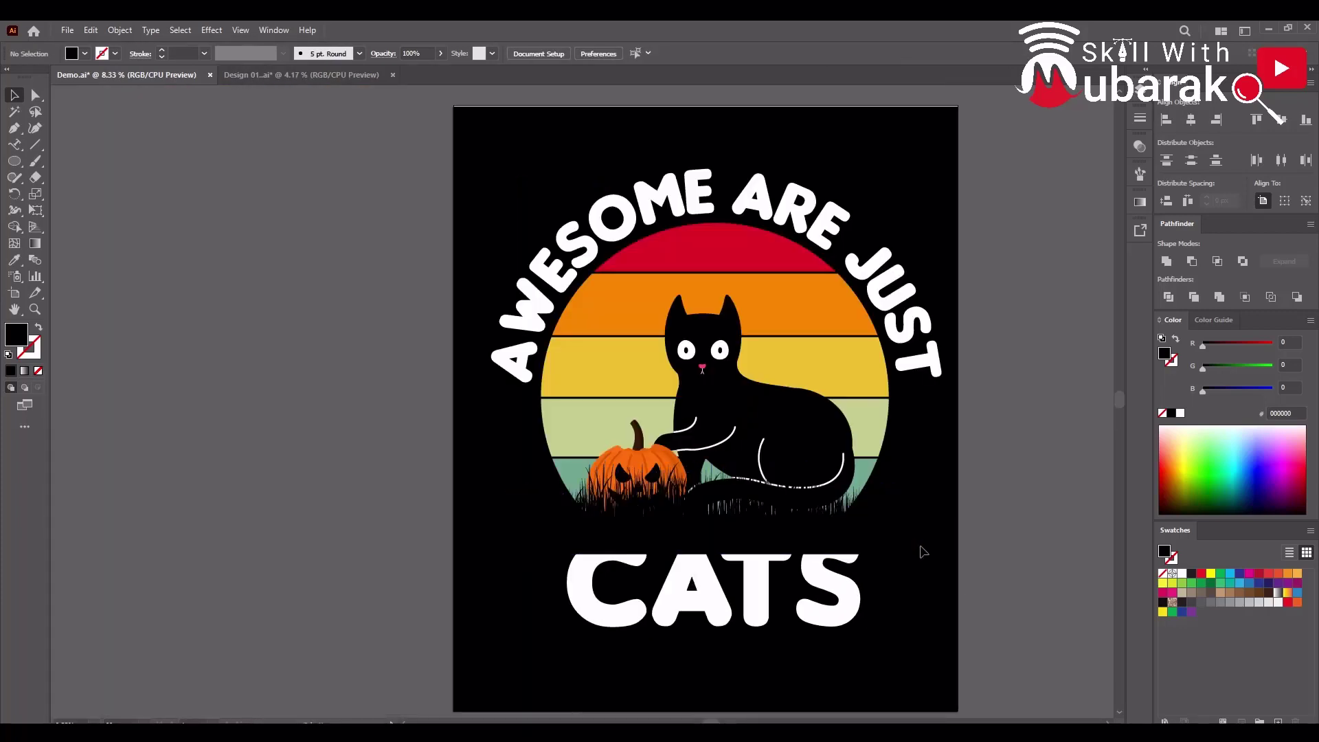
Select the cat body and pumpkin and sink them lower into the grass
left_click(755, 489)
left_click(636, 460, "shift")
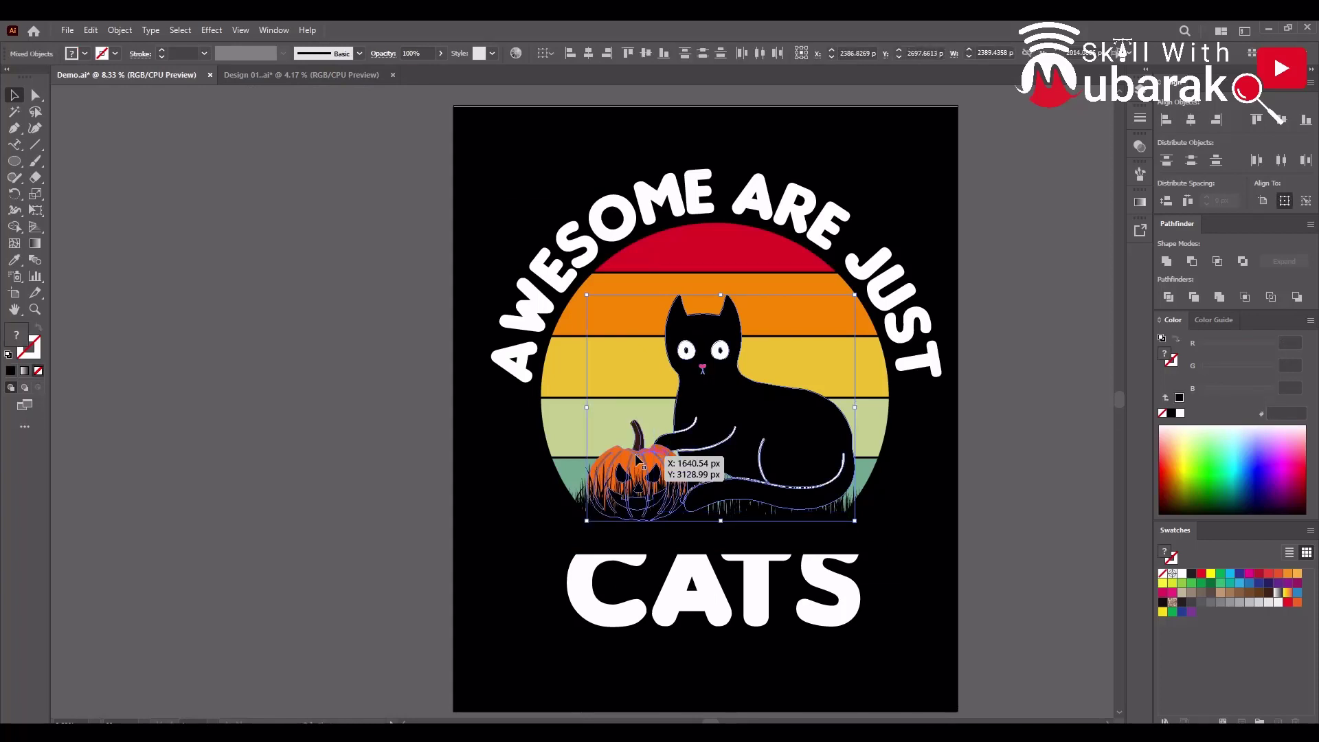
key("Up")
key("Up")
key("Up")
key("Up")
key("Up")
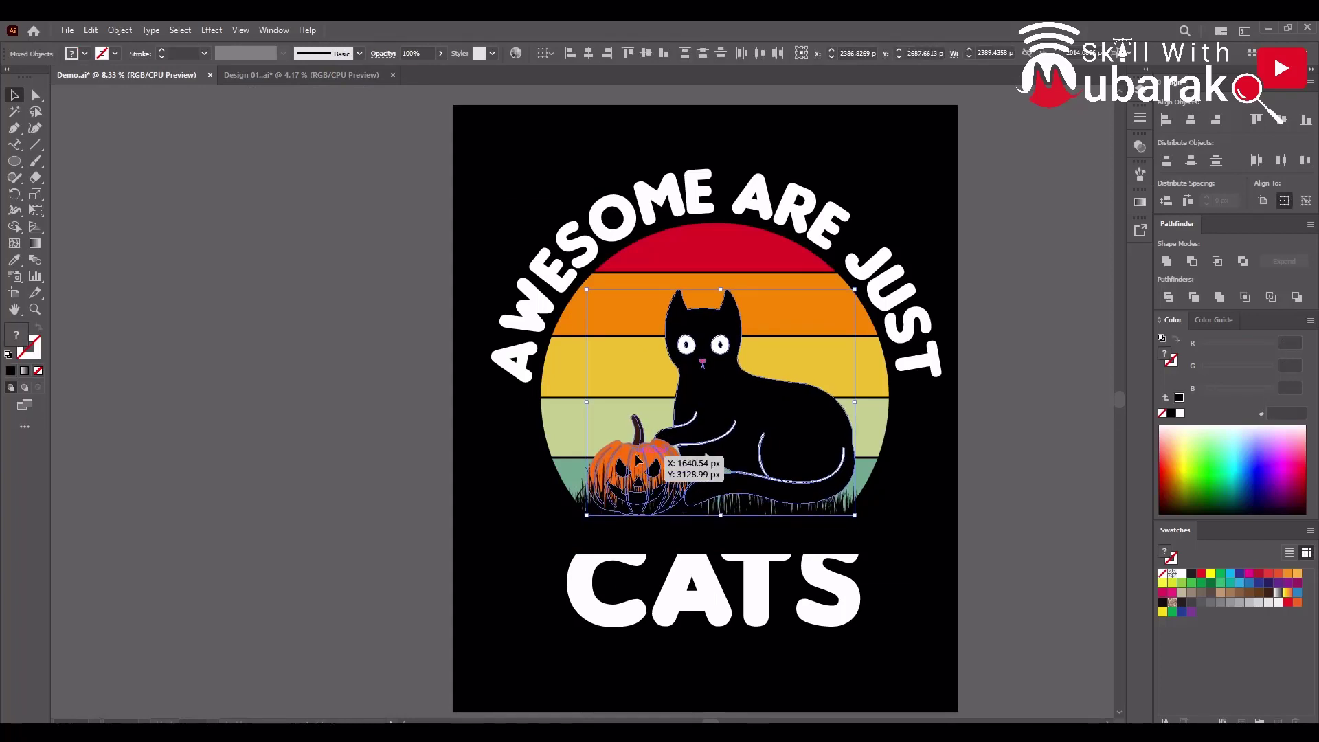
key("Down")
key("Down")
left_click_drag(636, 456, 637, 457)
left_click(1060, 582)
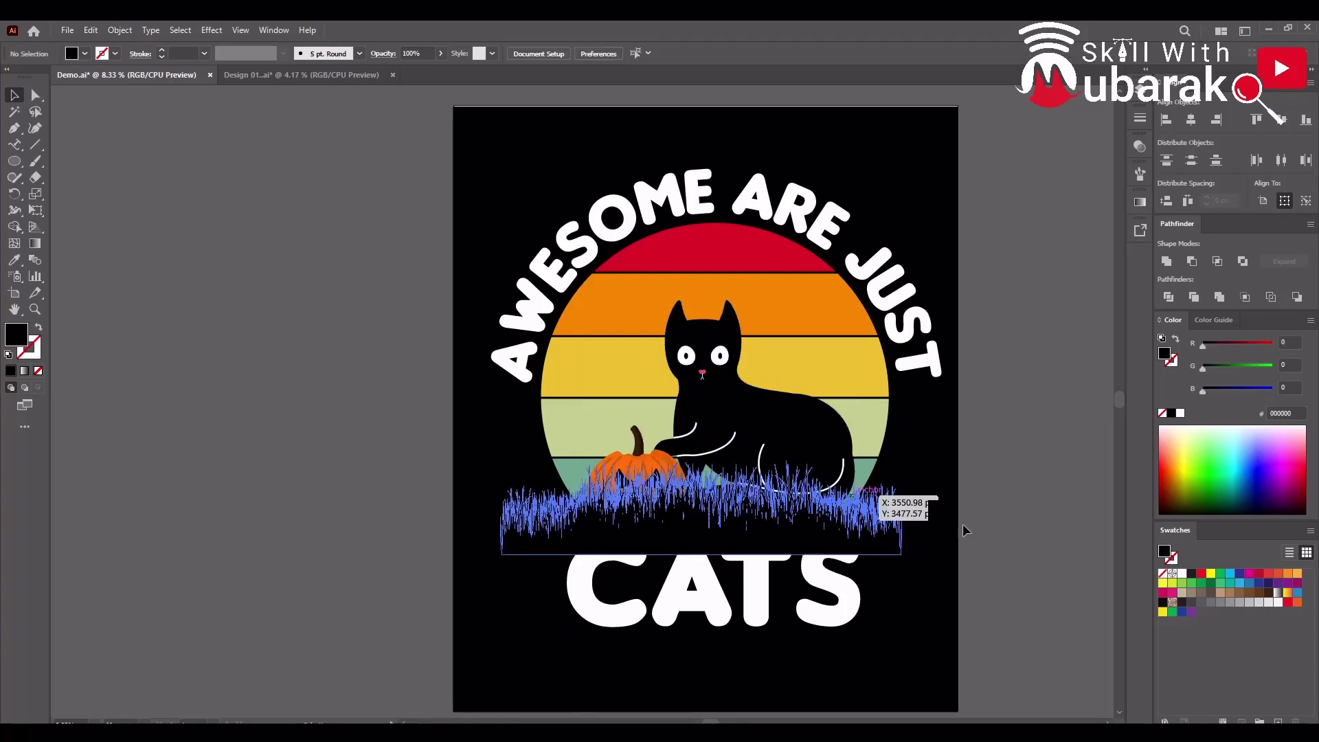
Recentre the artboard and check the cat-and-pumpkin and grass selections
scroll(976, 529, "down", 2)
scroll(639, 534, "up", 1)
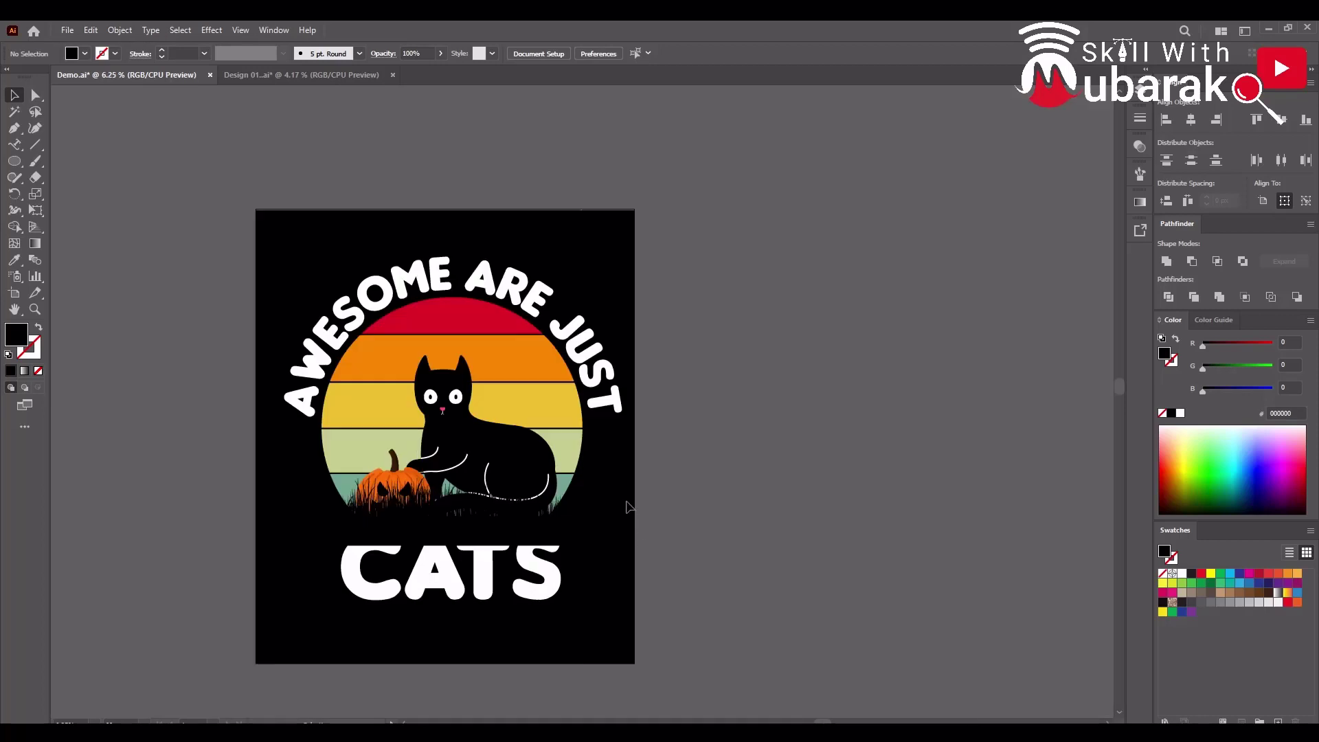
left_click_drag(620, 486, 846, 463)
left_click(622, 466)
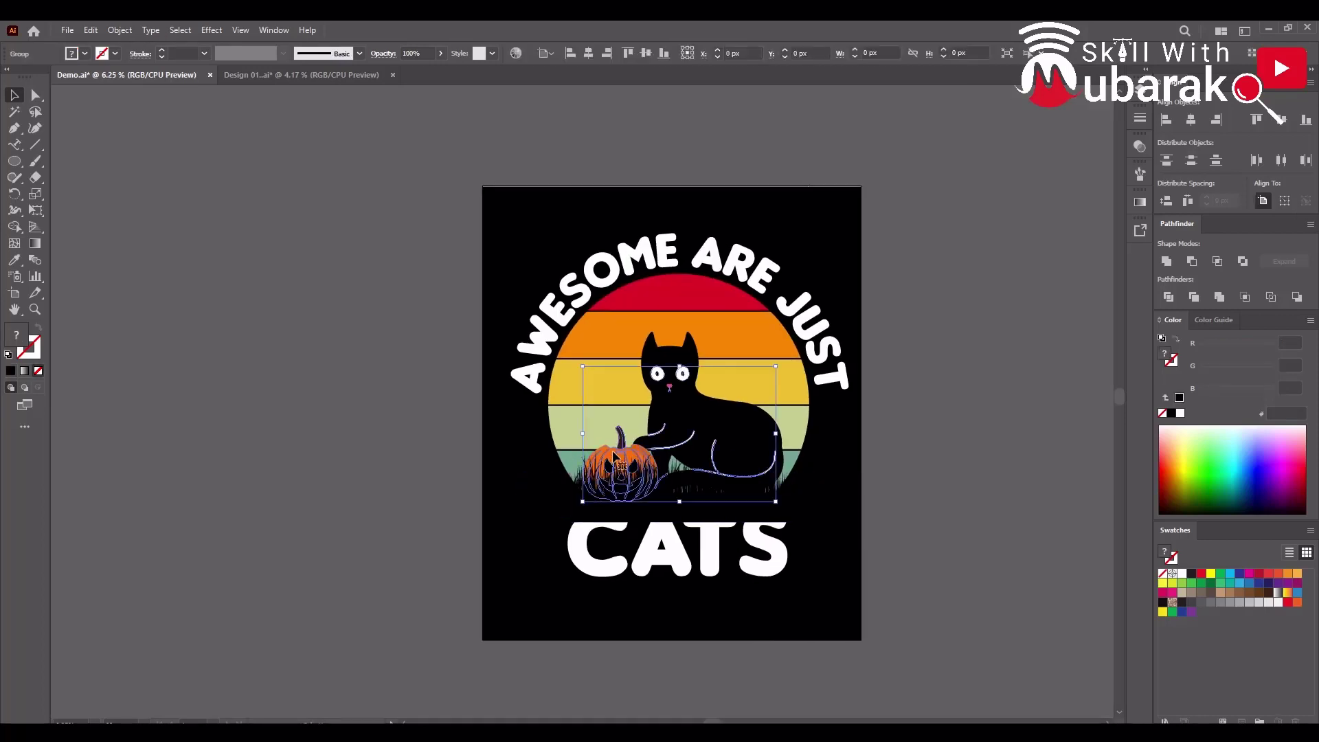
left_click(561, 471)
scroll(536, 471, "up", 3)
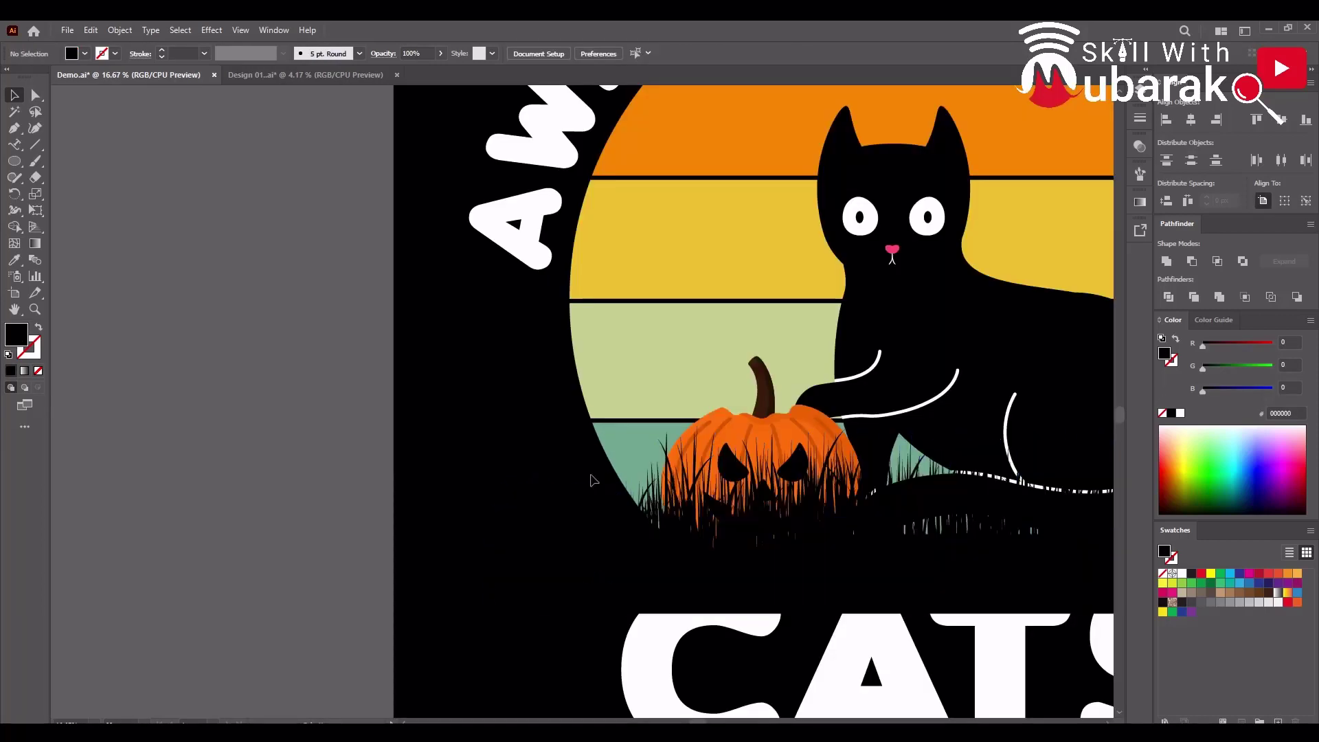
left_click(736, 469)
left_click(761, 428)
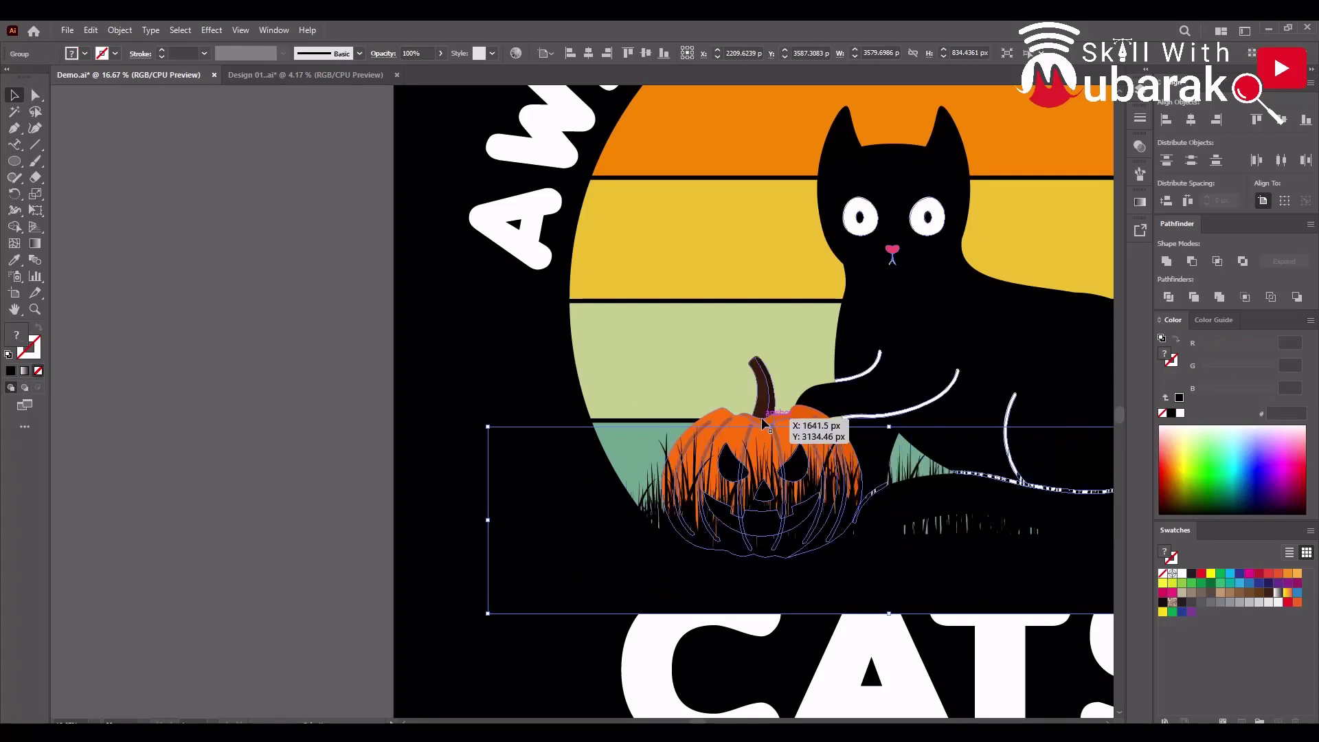
scroll(753, 454, "down", 2)
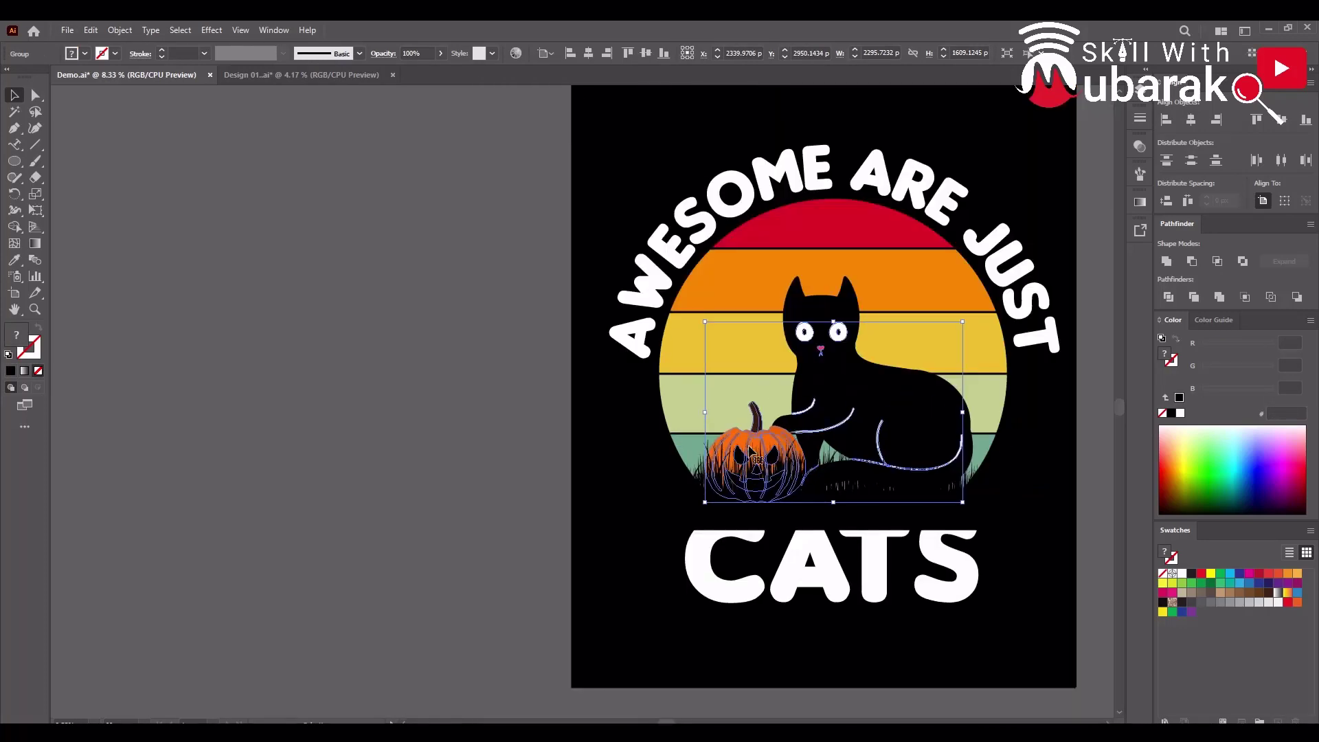
left_click_drag(750, 450, 606, 458)
left_click(916, 491)
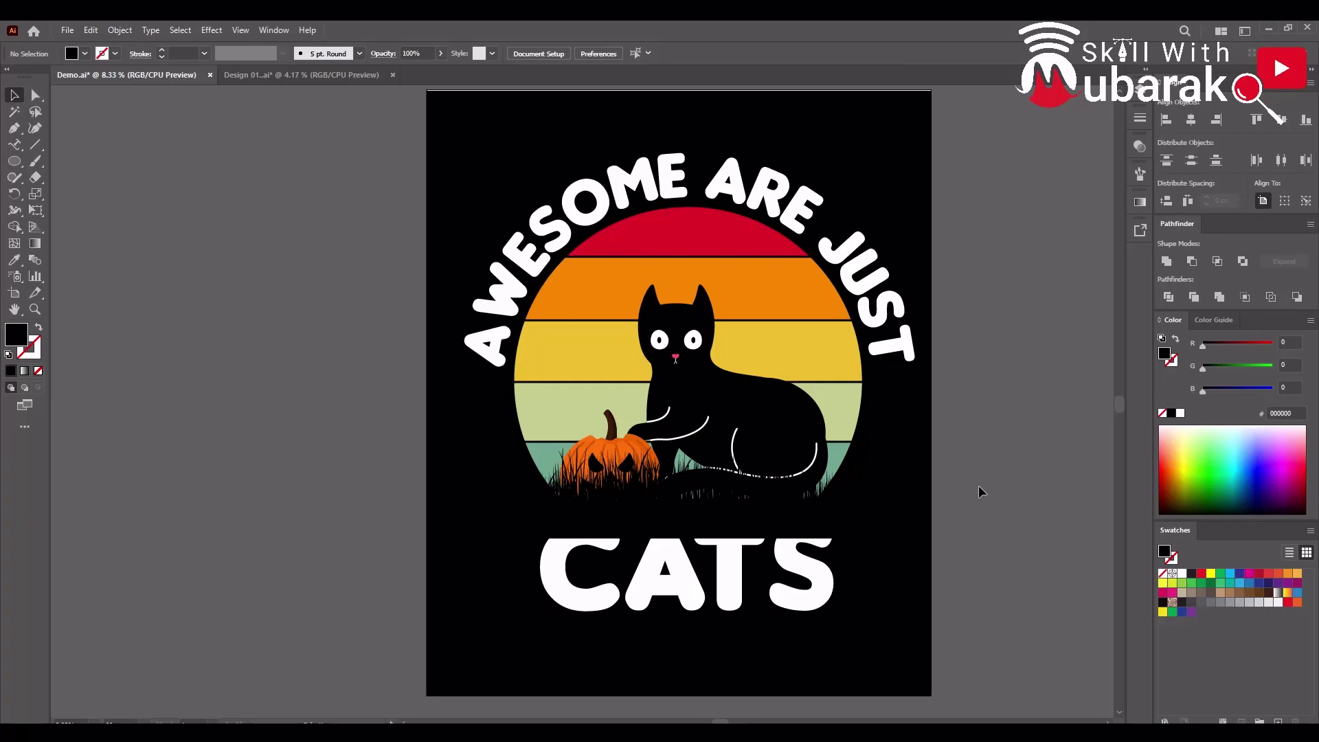
Select the grass group together with the black cat body and delete both from the design
left_click(780, 598)
left_click(919, 581)
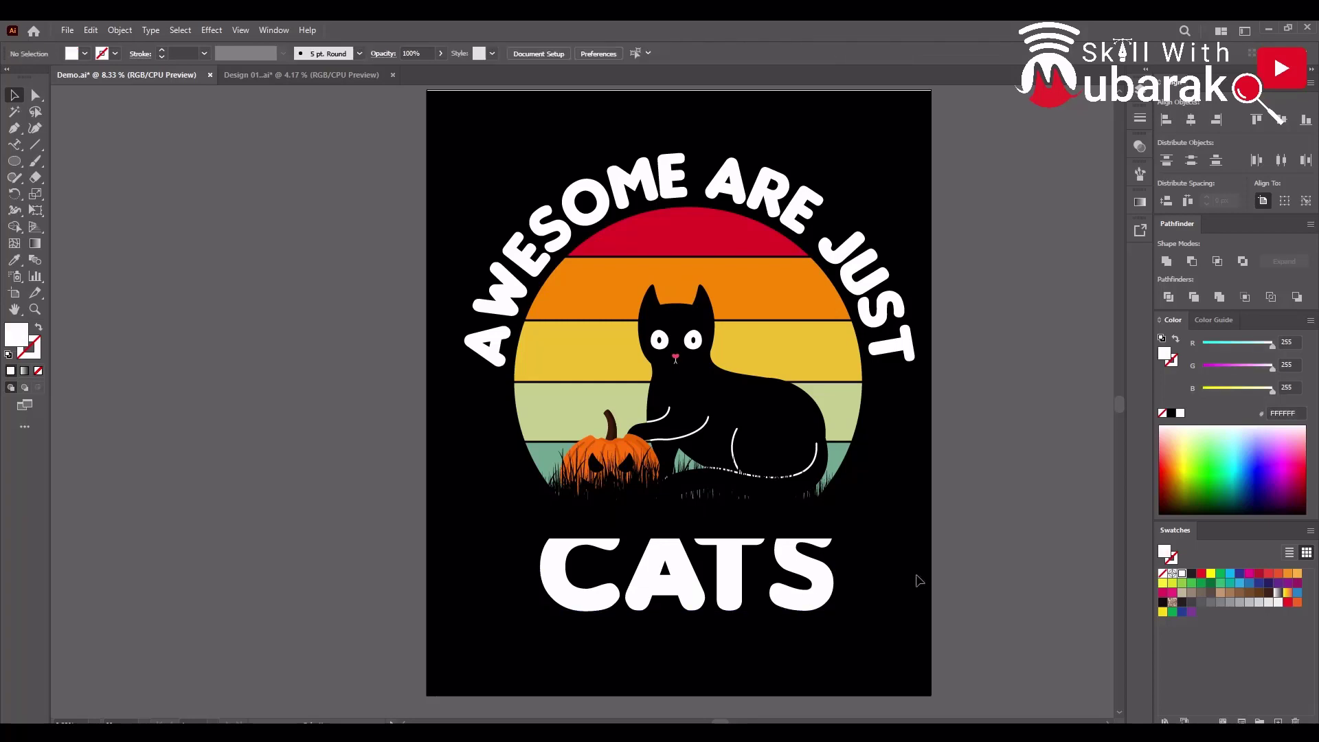
left_click(801, 529)
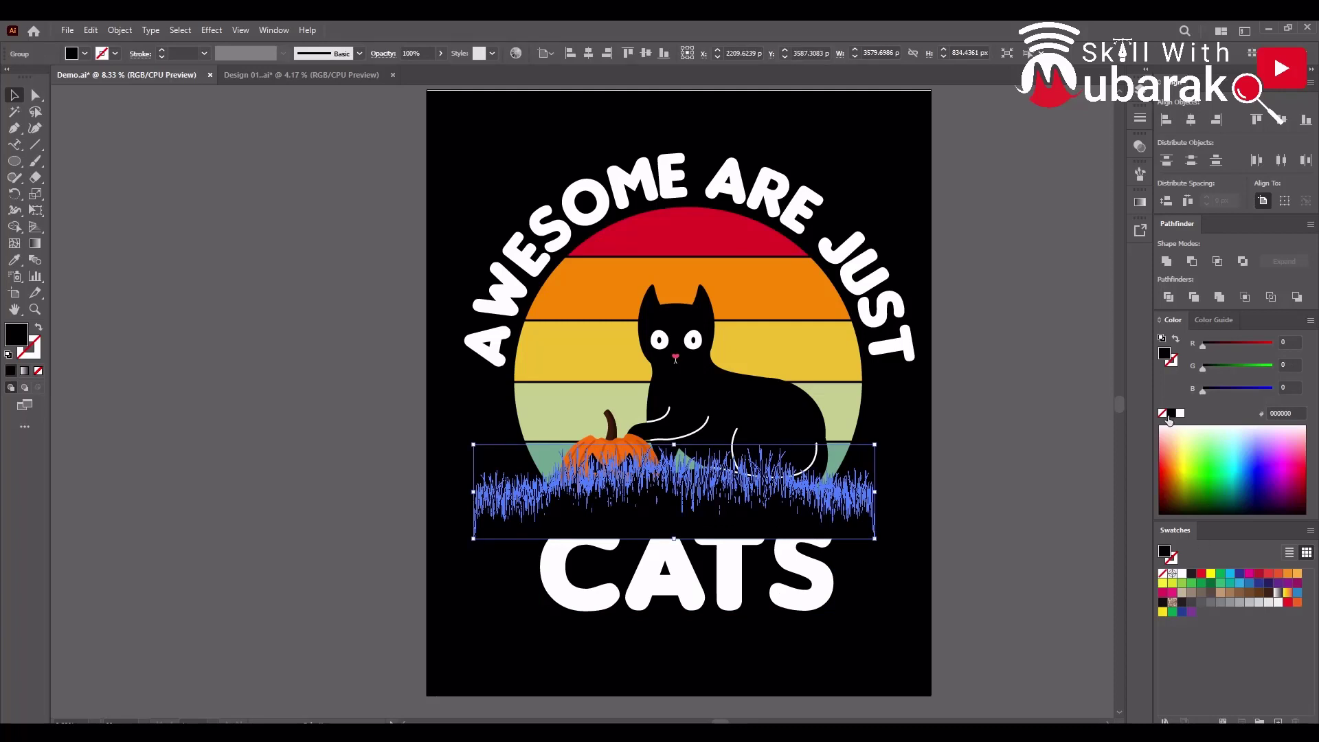
left_click(754, 400, "shift")
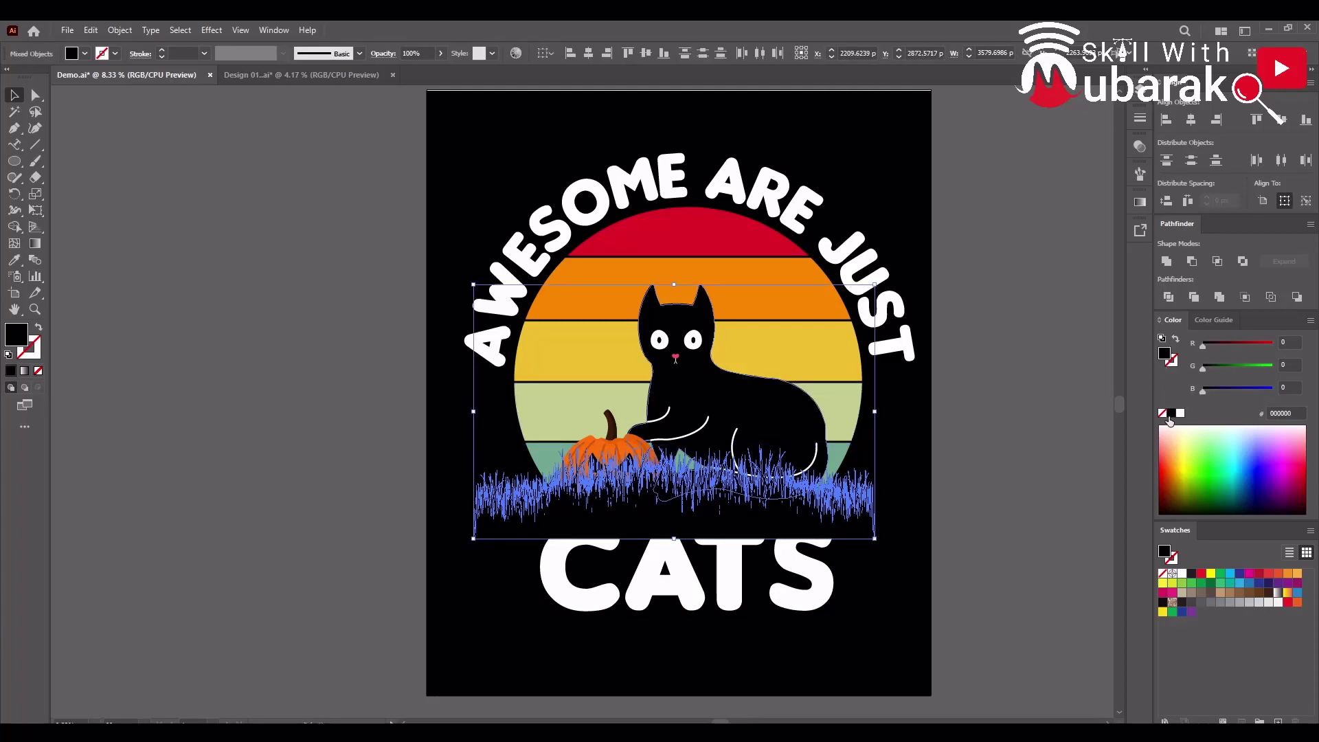
key("Delete")
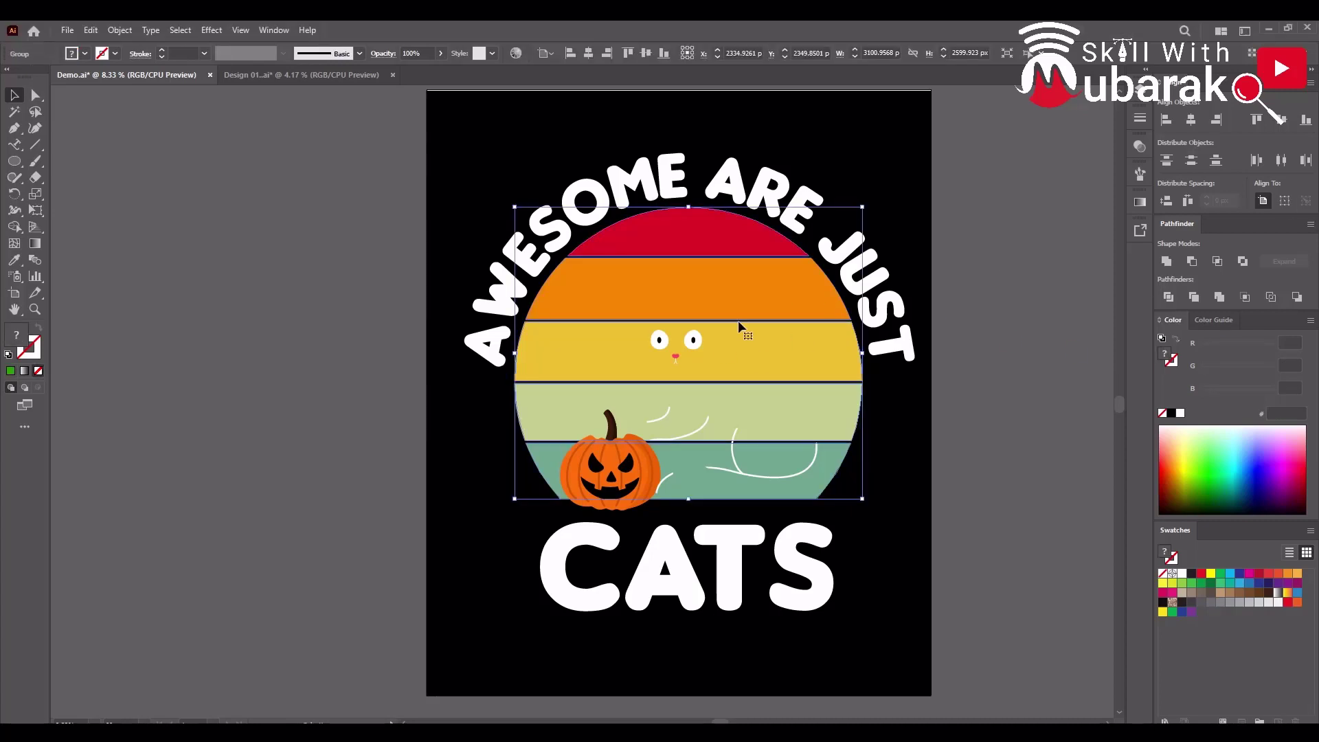
Give the stripes an opacity mask with Clip off, pasting the cat silhouette into the mask
left_click(1140, 147)
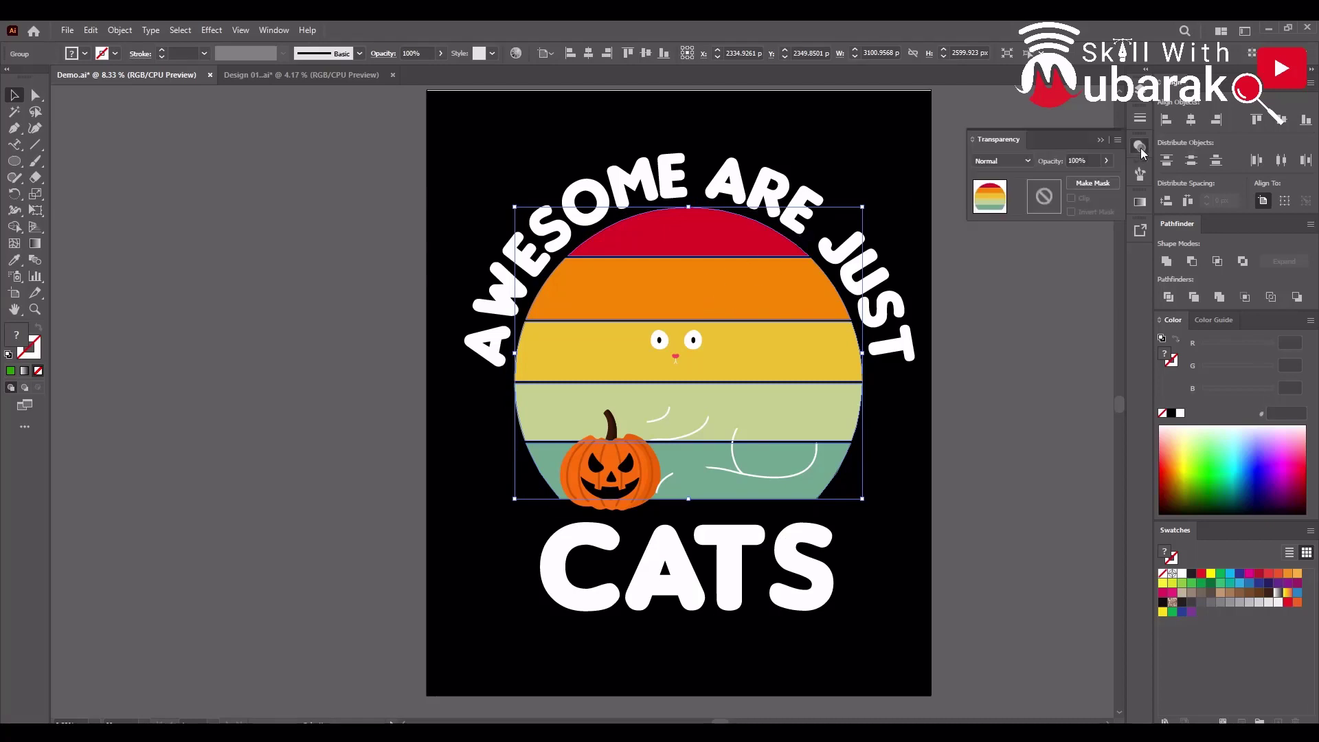
left_click(1111, 184)
left_click(1072, 199)
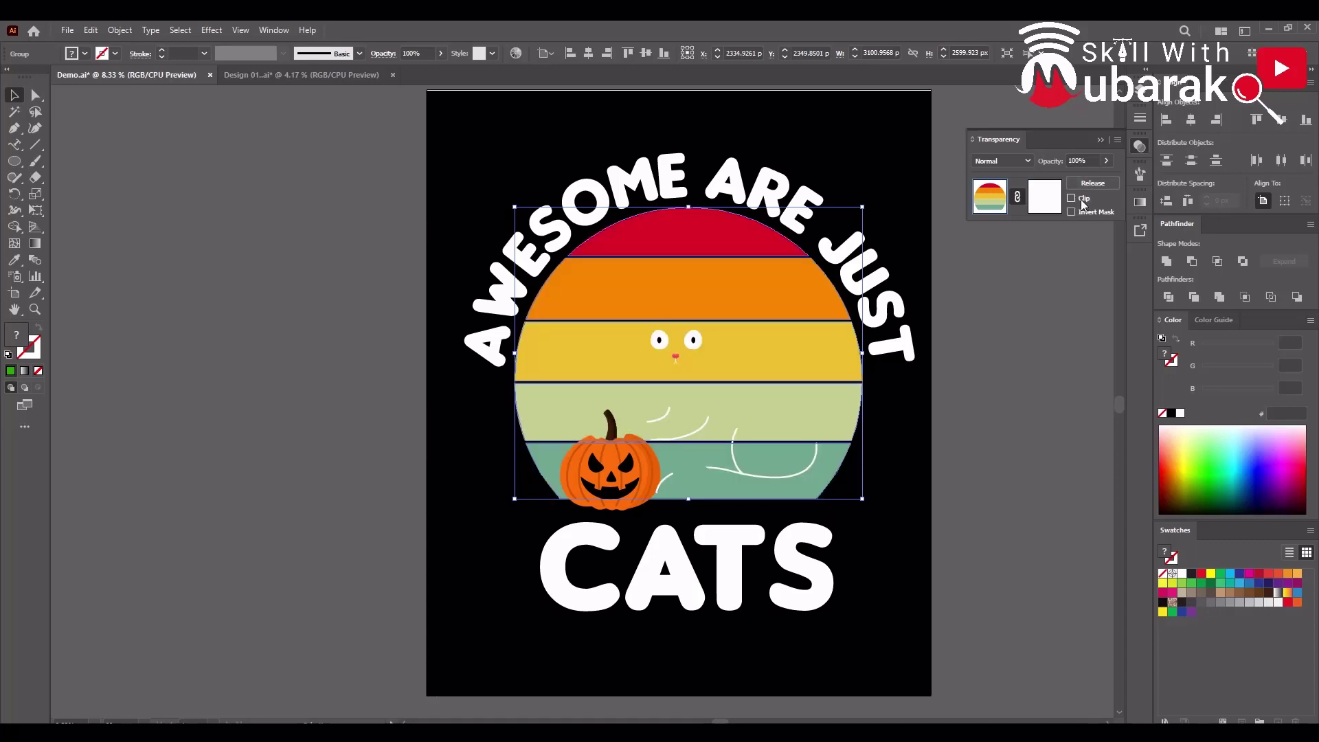
left_click(1052, 198)
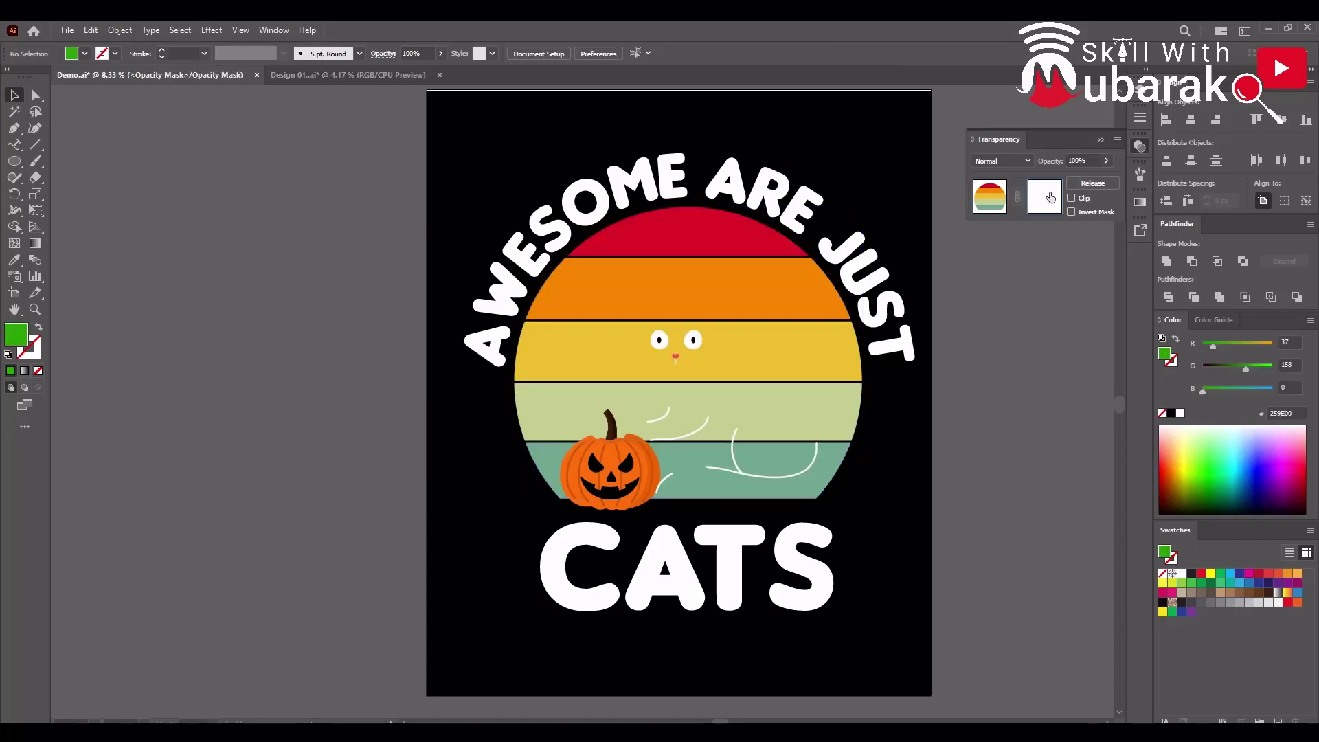
key("ctrl+f")
left_click(990, 196)
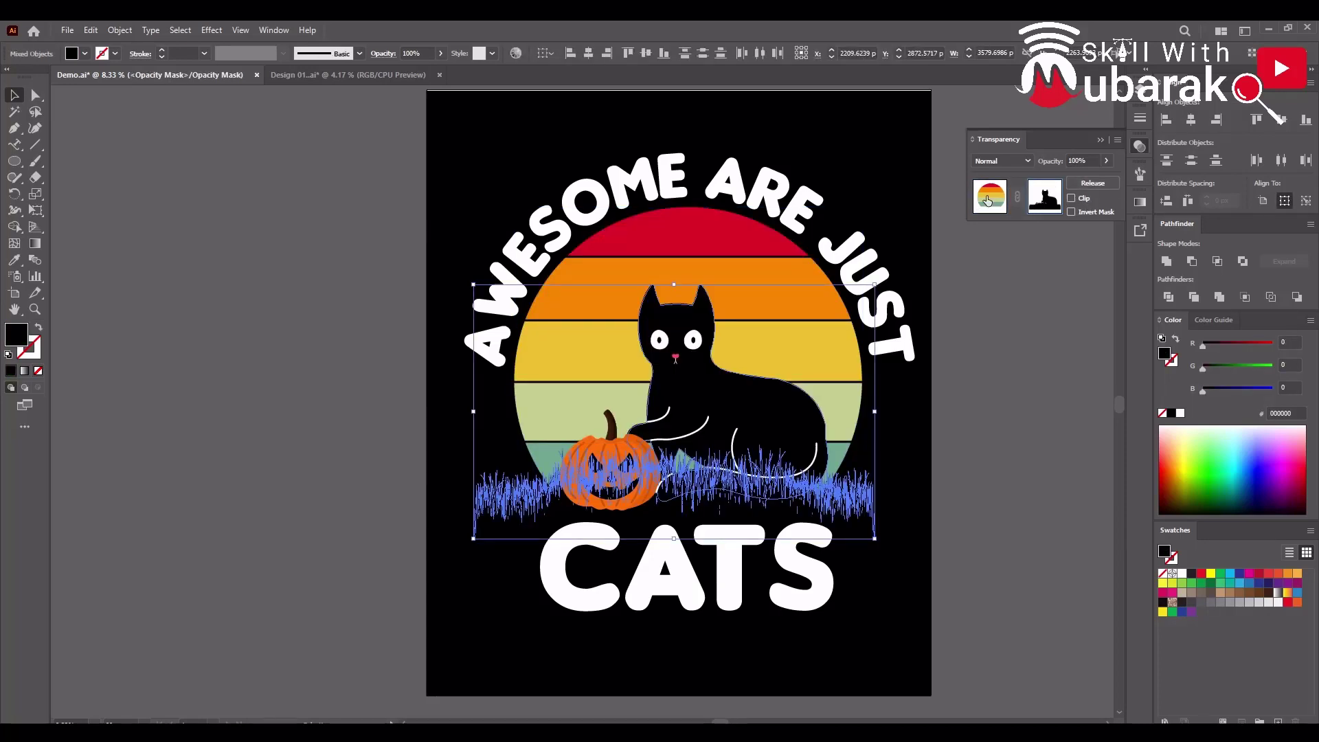
left_click(949, 192)
scroll(989, 411, "down", 2)
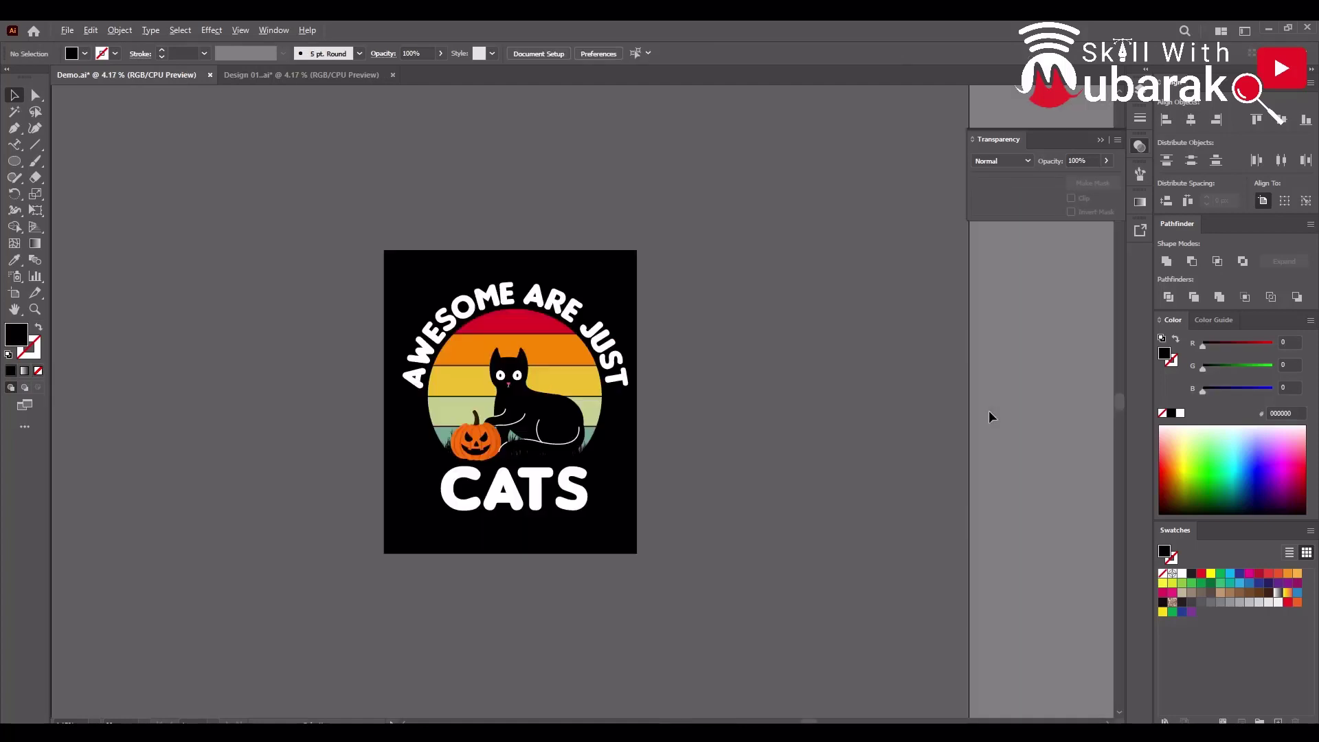
left_click_drag(381, 310, 596, 580)
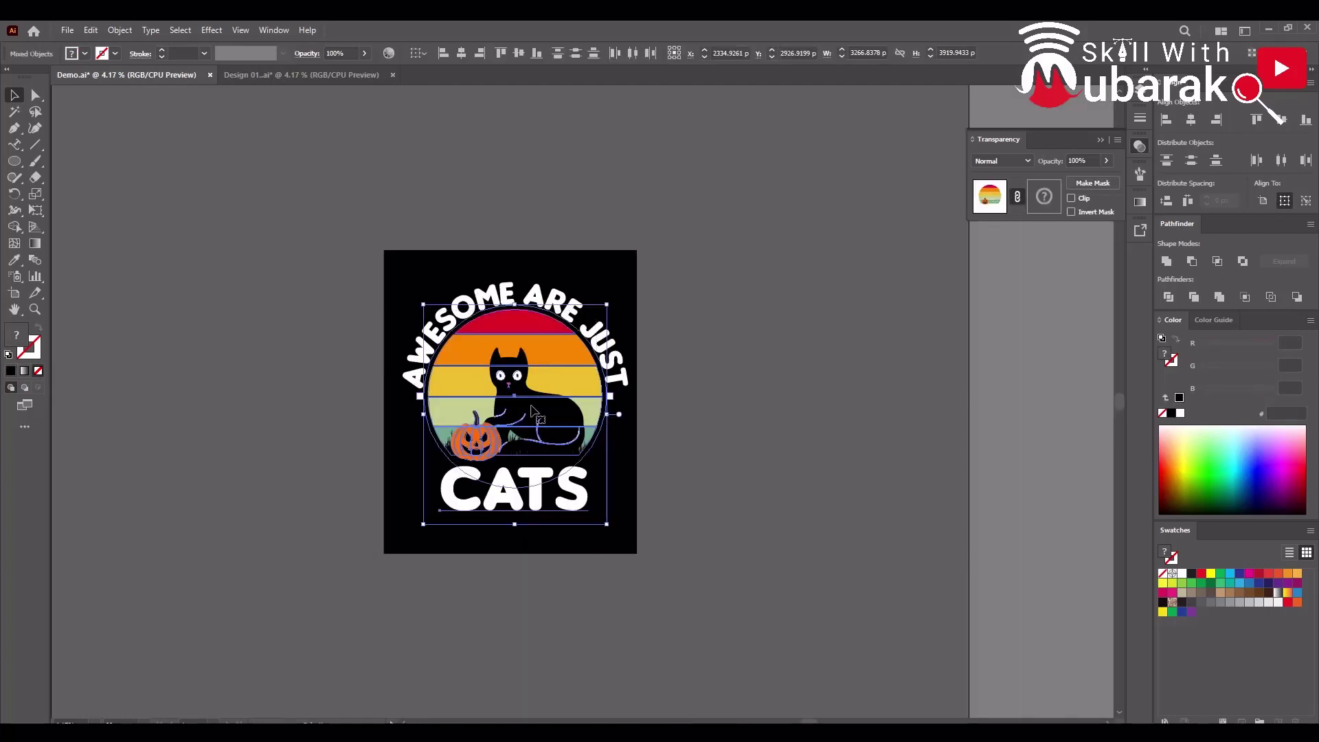
Select all the design artwork and apply Object > Expand Appearance
left_click(738, 413)
left_click(591, 335)
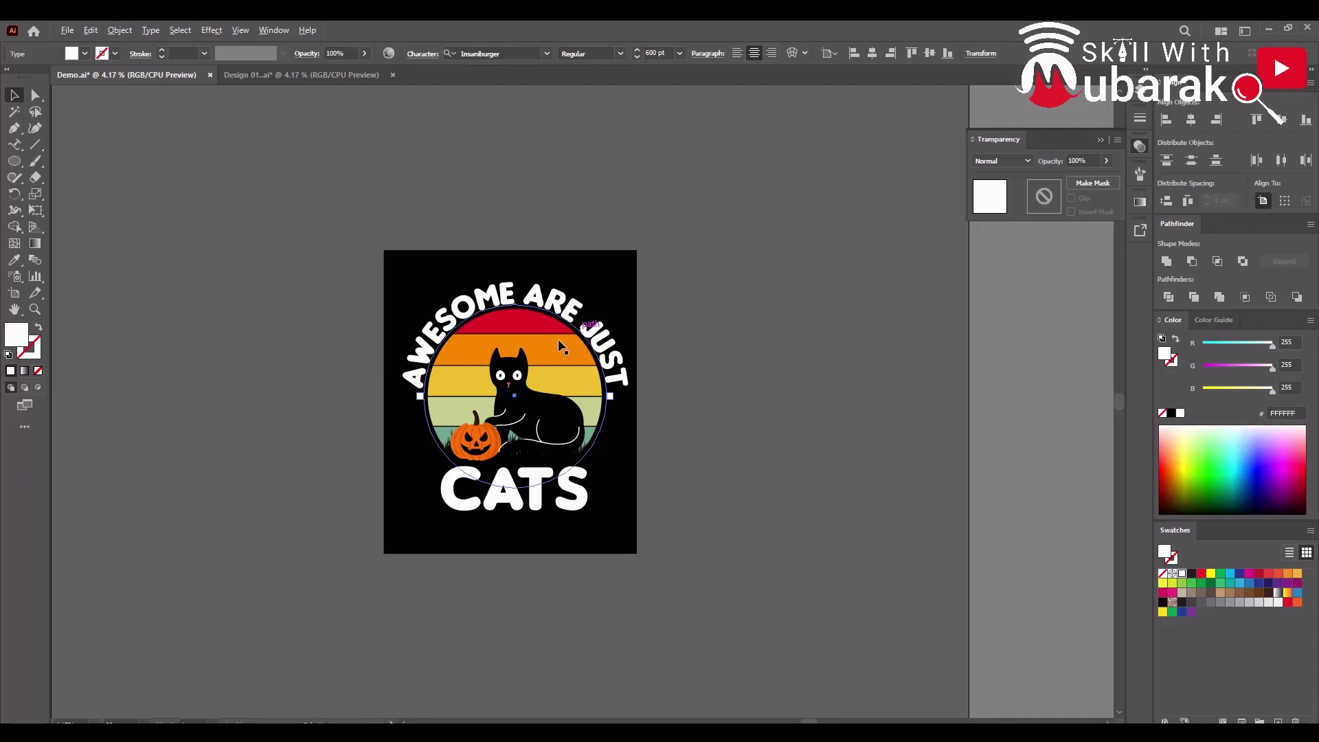
scroll(558, 340, "up", 1)
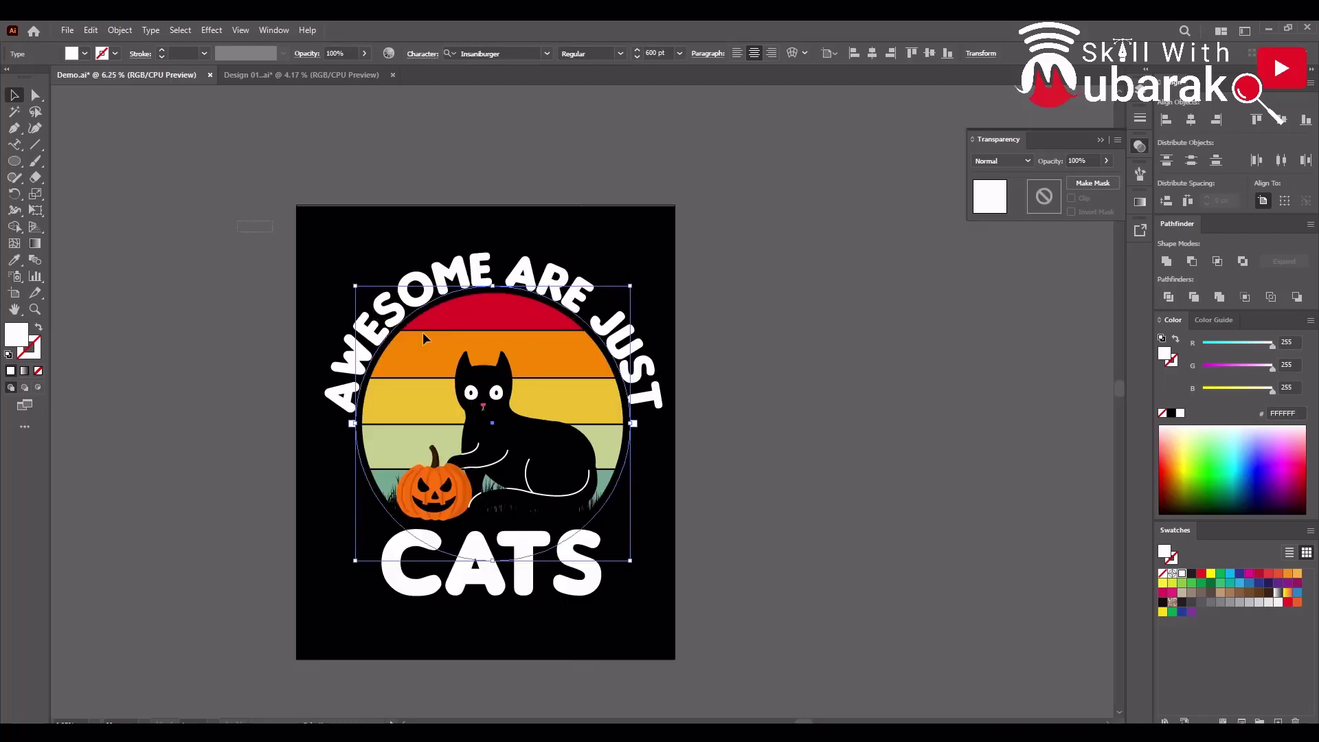
left_click_drag(238, 220, 727, 612)
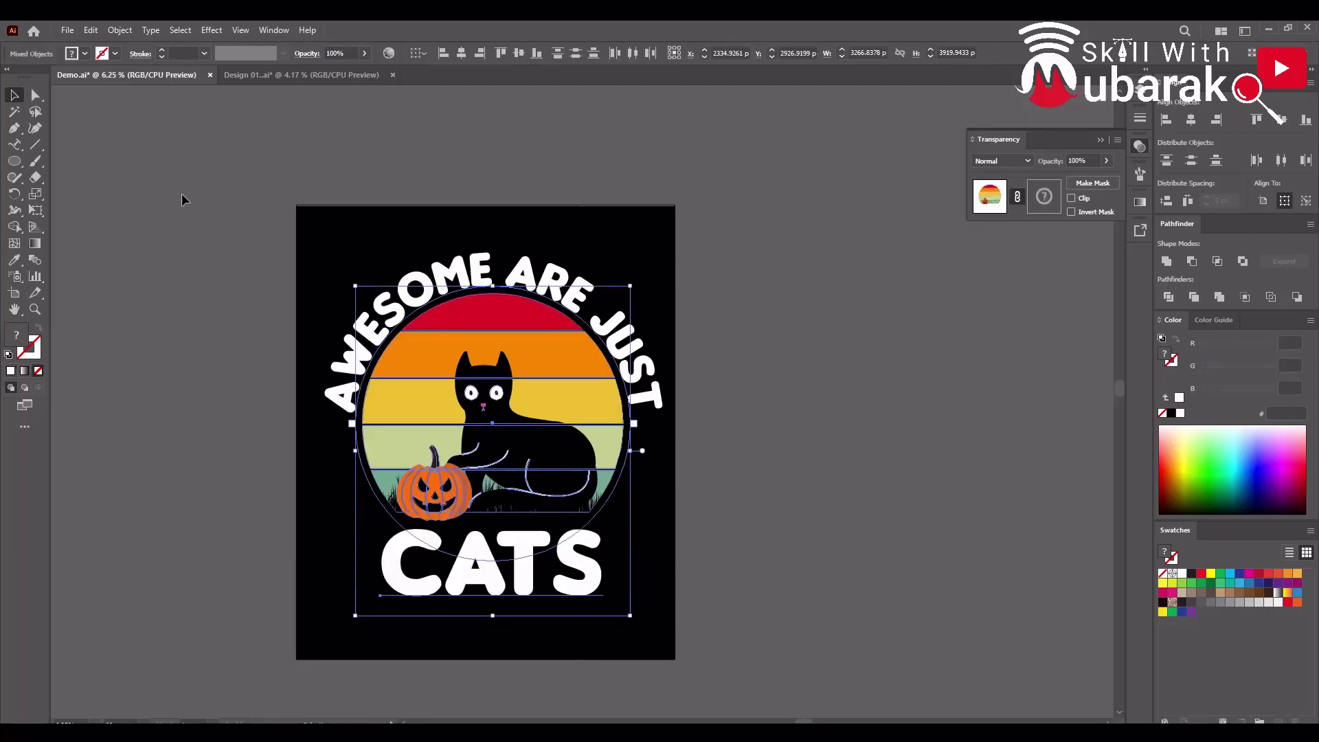
left_click(121, 33)
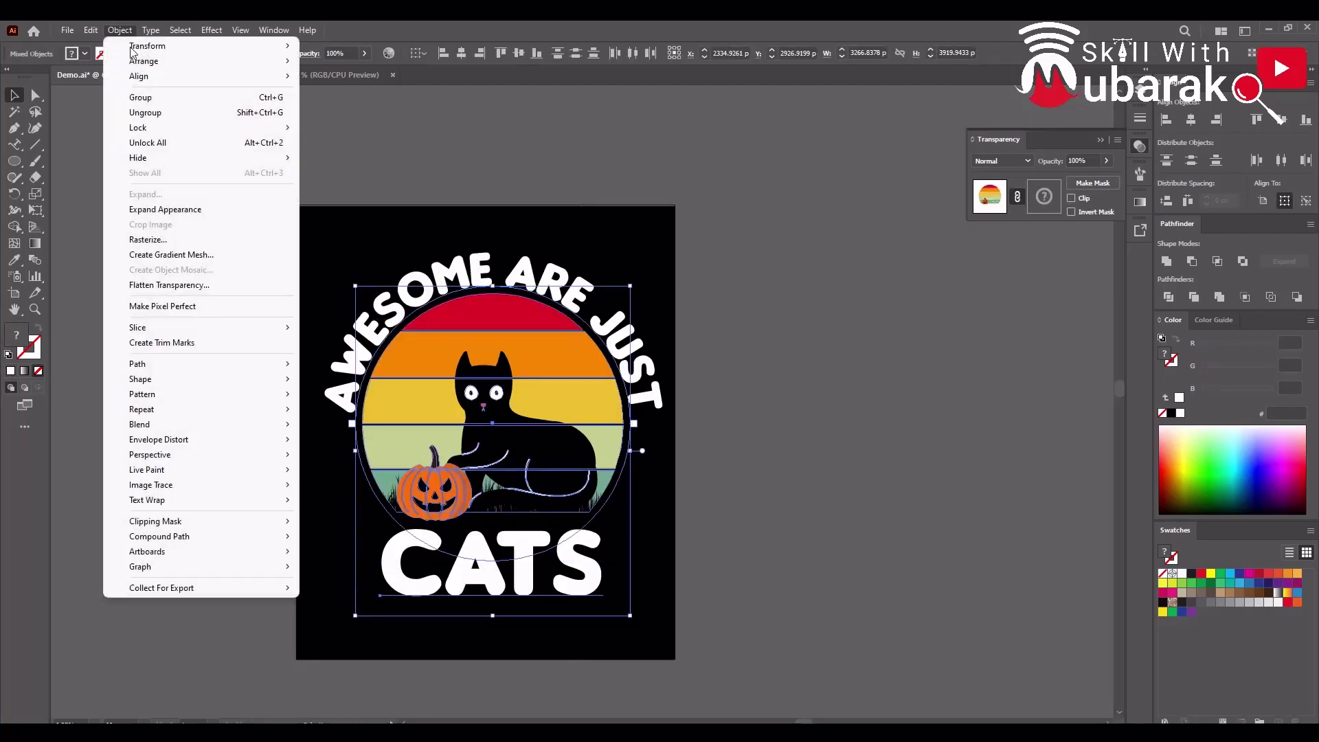
left_click(164, 209)
Expand the circle artwork and CATS text with Object and Fill checked
left_click_drag(713, 609, 714, 609)
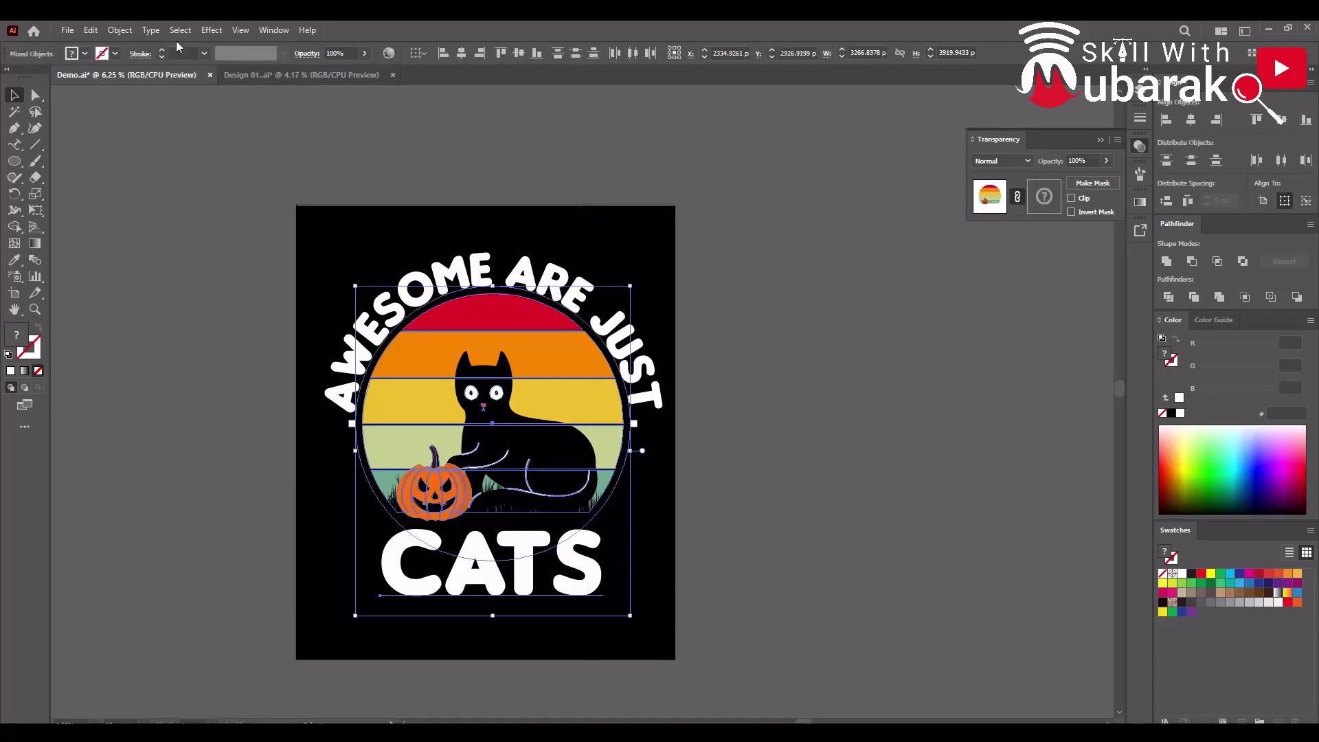
left_click(126, 29)
left_click(177, 192)
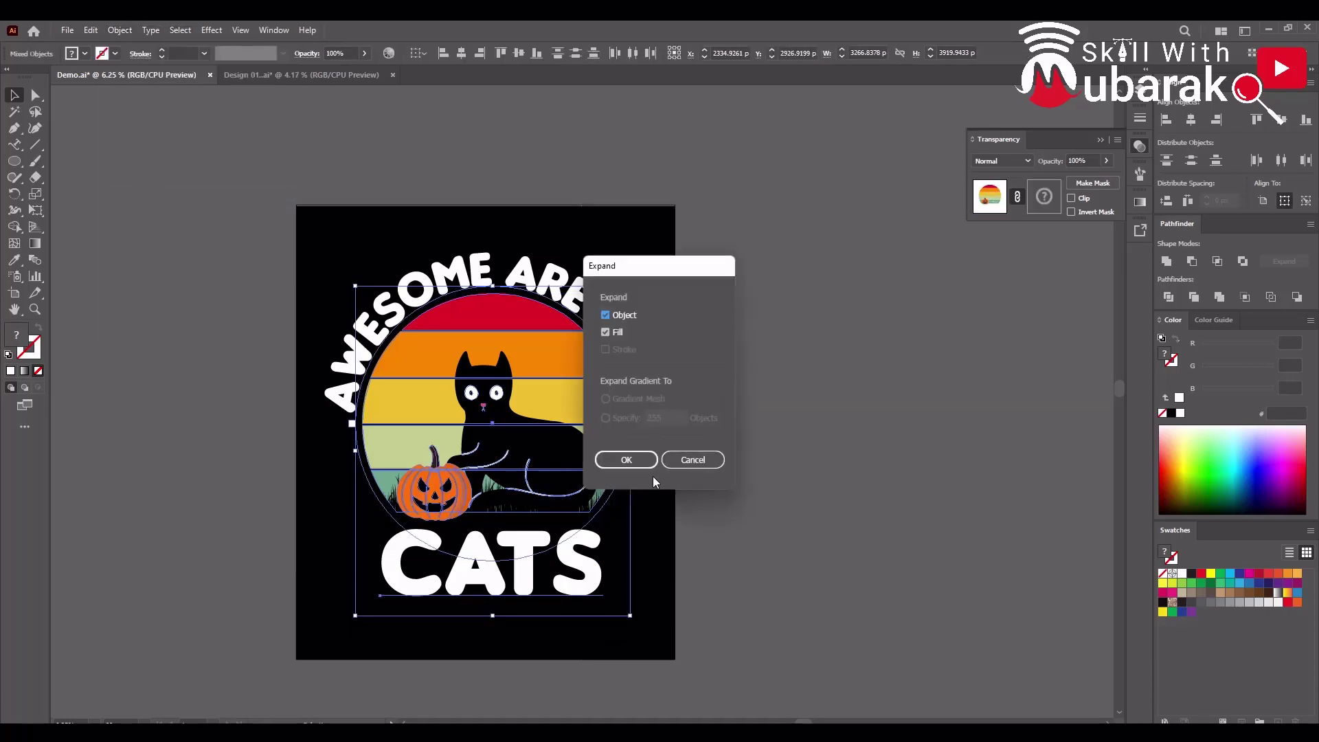
left_click(641, 465)
left_click(744, 471)
left_click_drag(743, 463, 881, 431)
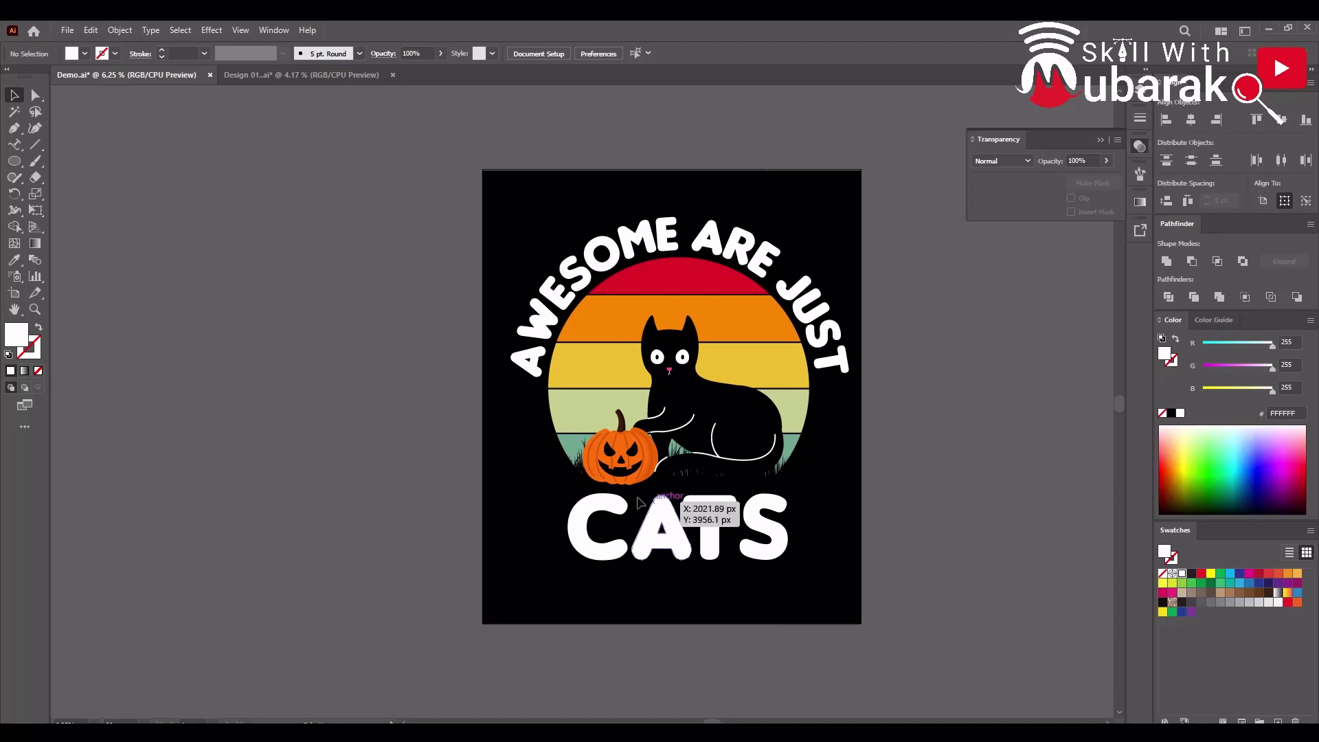
Try moving the pumpkin, eyes and white lines group off the cat, then undo it
left_click(672, 476)
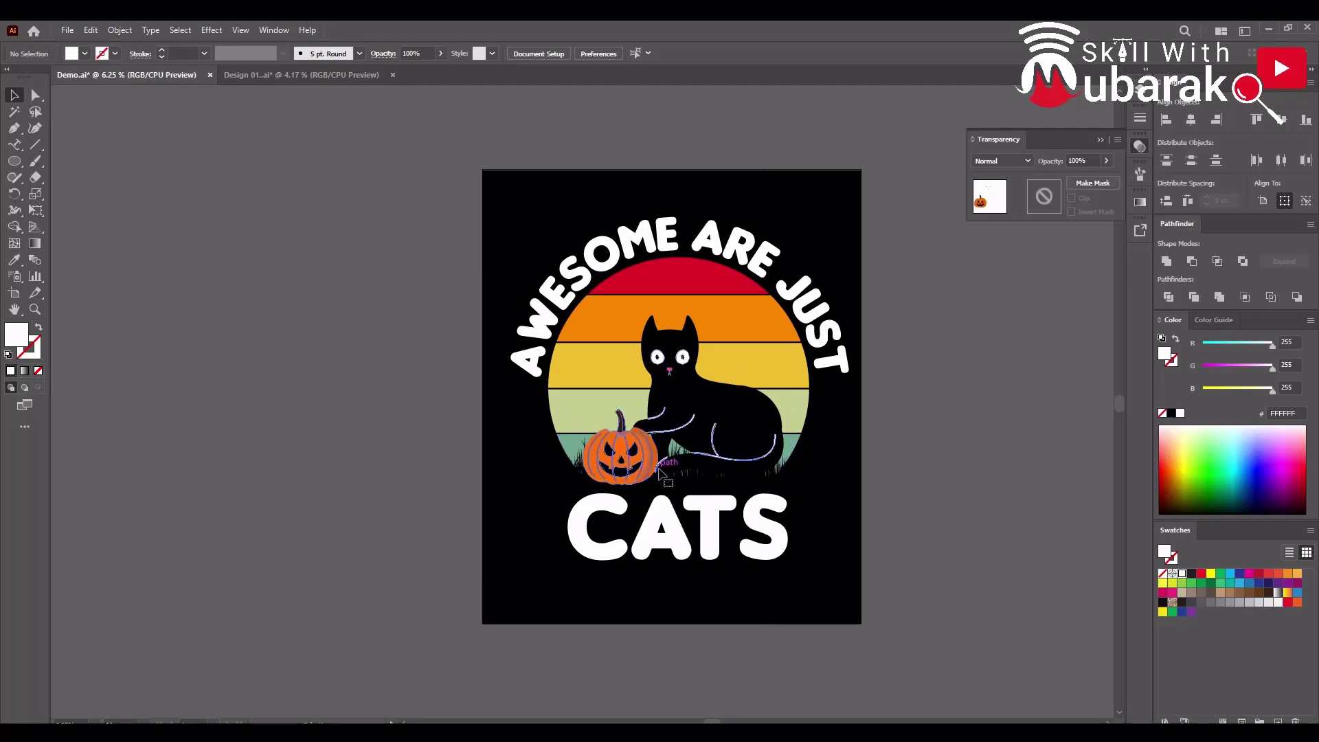
left_click(892, 492)
scroll(781, 483, "up", 2)
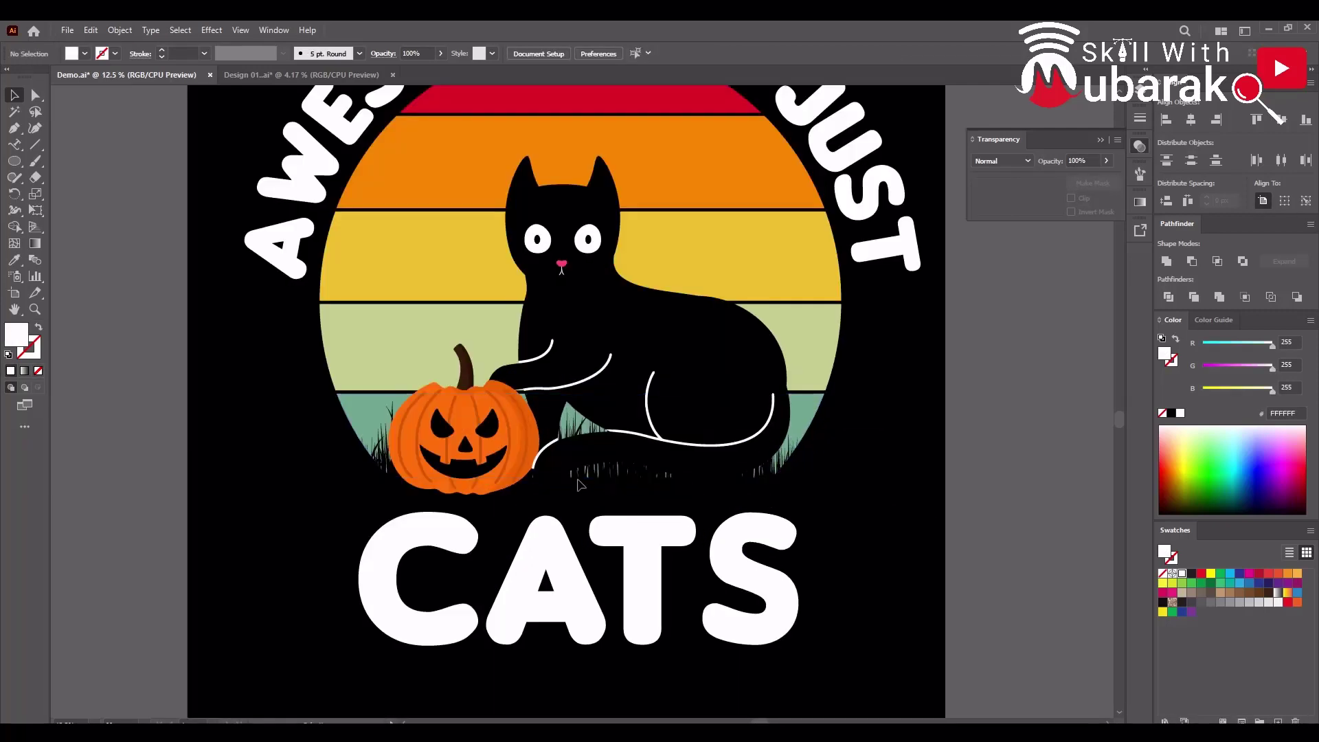
left_click_drag(491, 443, 781, 521)
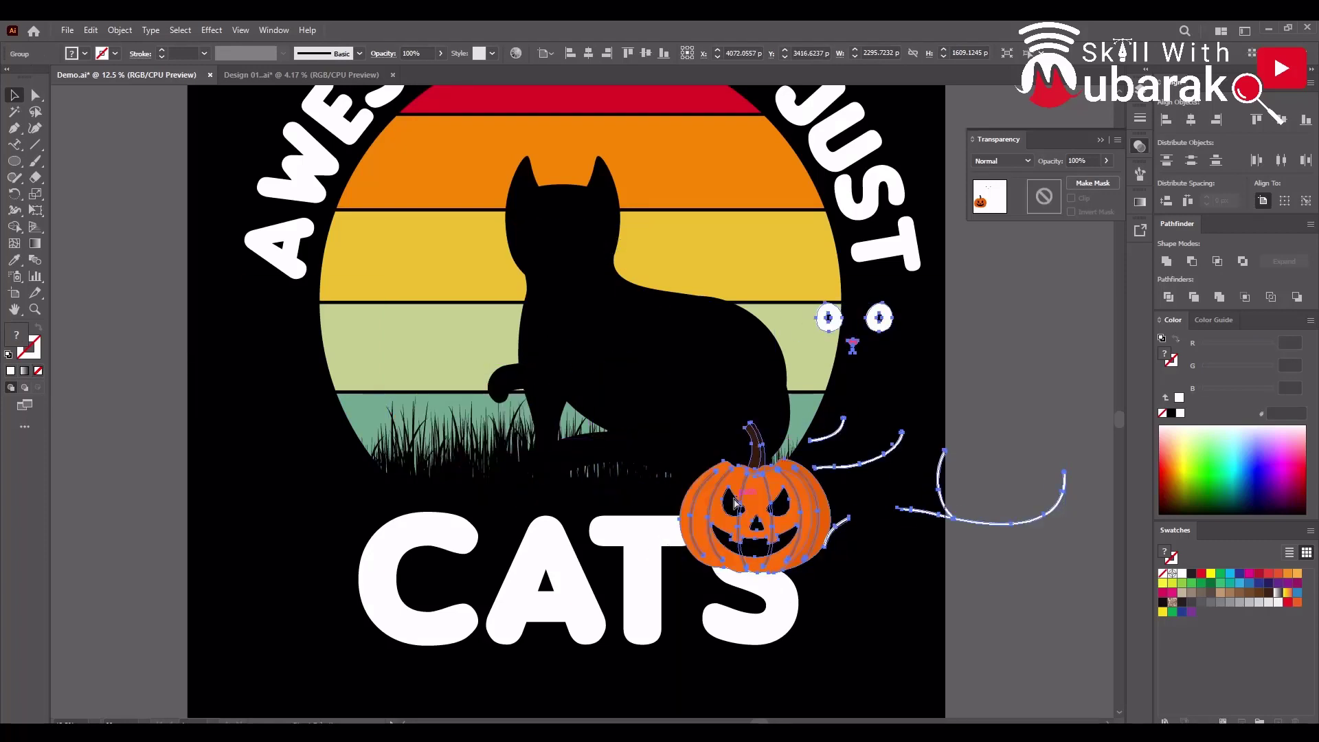
key("ctrl+z")
left_click(916, 493)
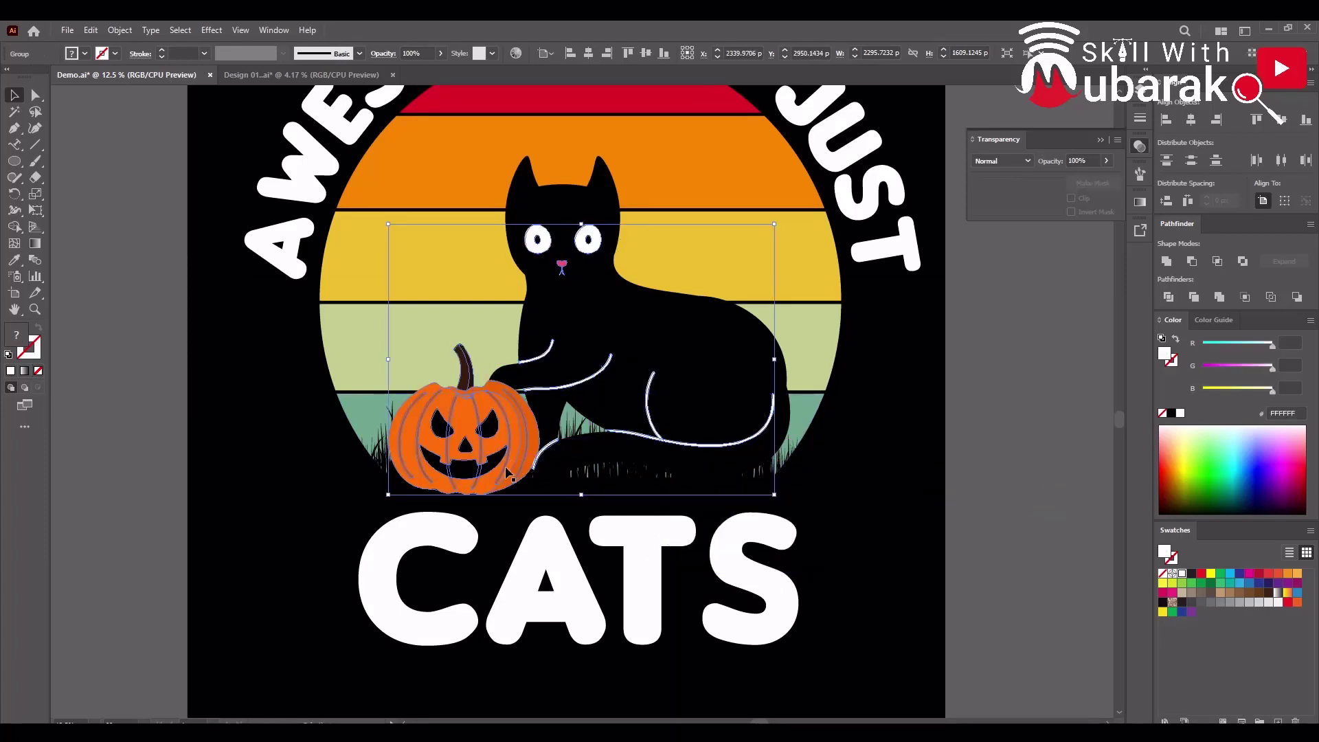
Isolate the pumpkin-and-cat-details group and remove the pumpkin from it
left_click(460, 459)
double_click(461, 461)
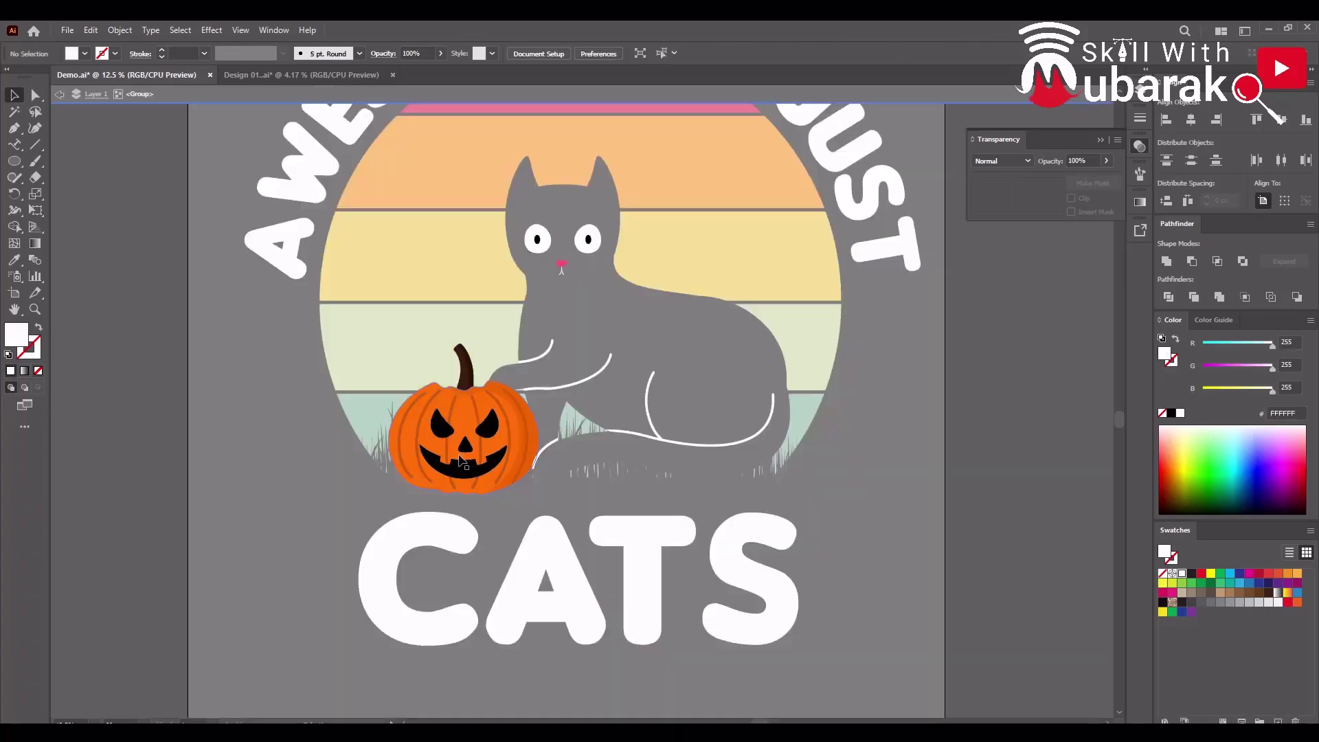
left_click(910, 482)
double_click(909, 481)
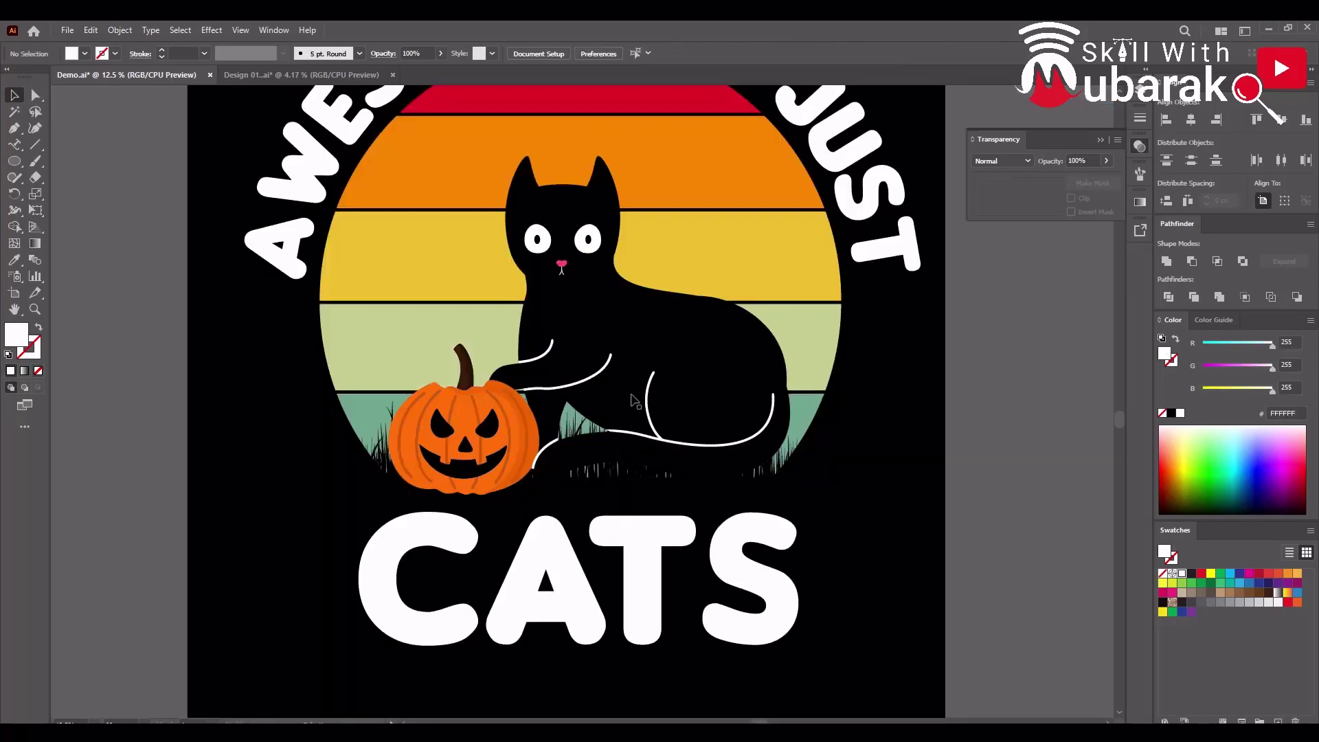
left_click(633, 399)
left_click(870, 499)
left_click(485, 444)
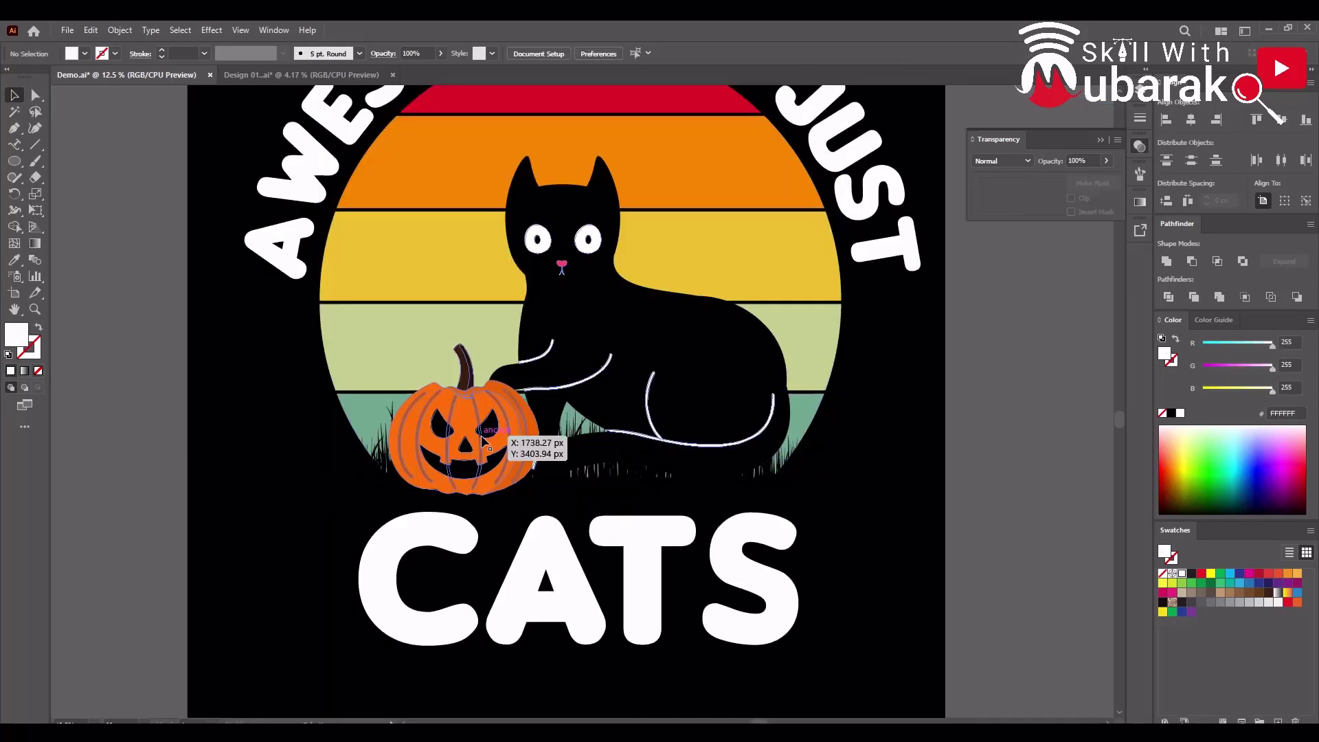
double_click(483, 443)
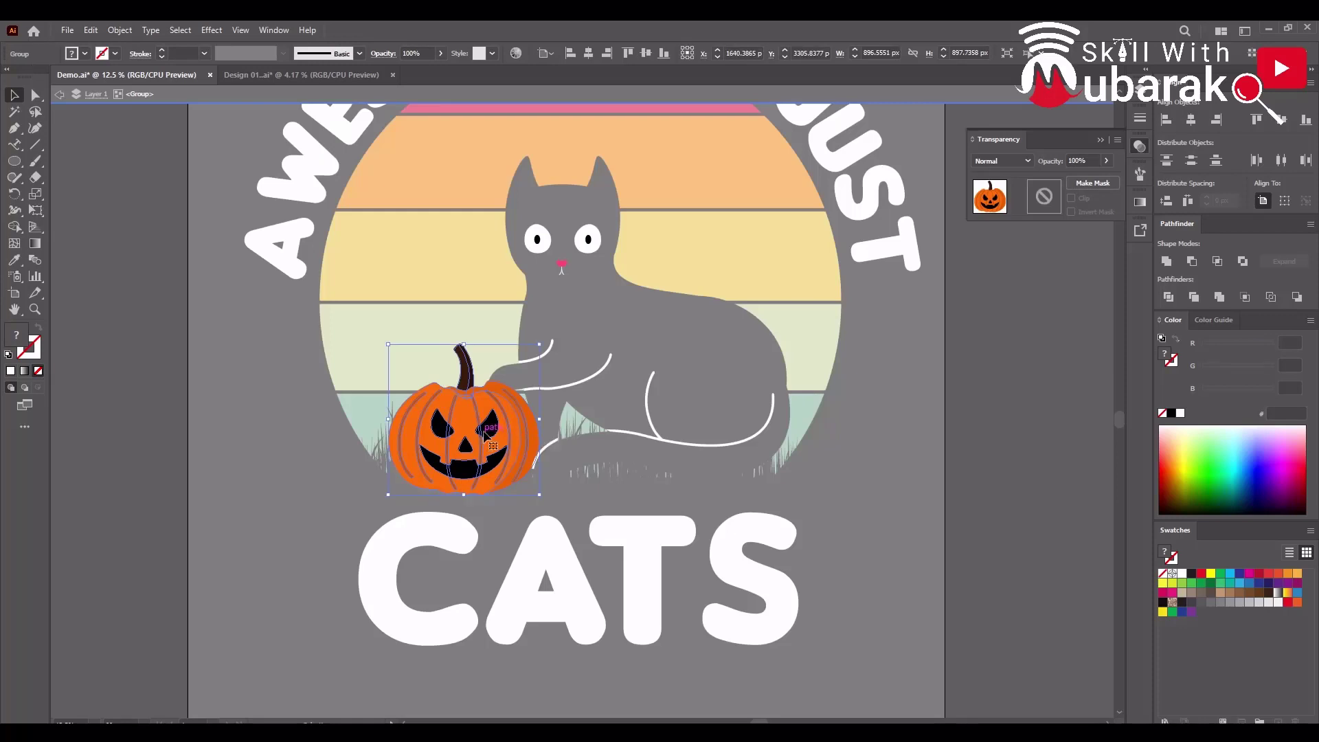
key("Delete")
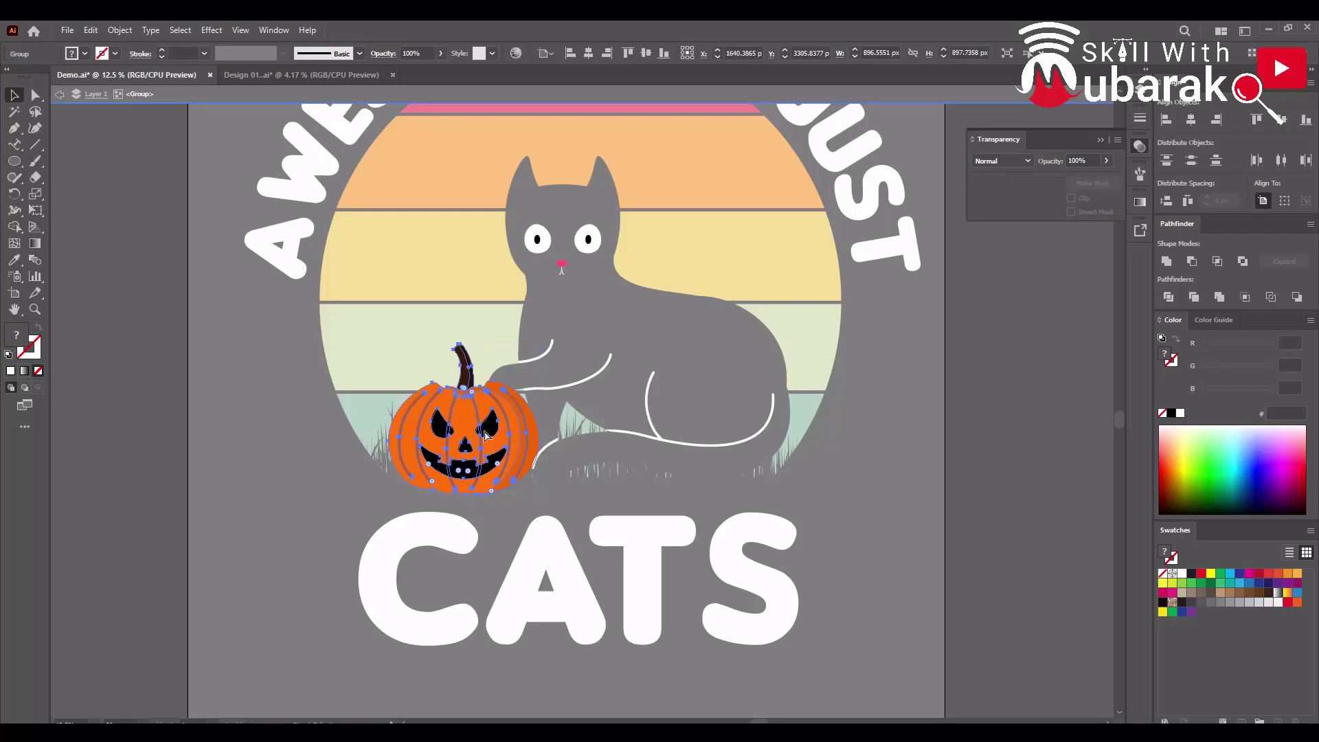
double_click(908, 514)
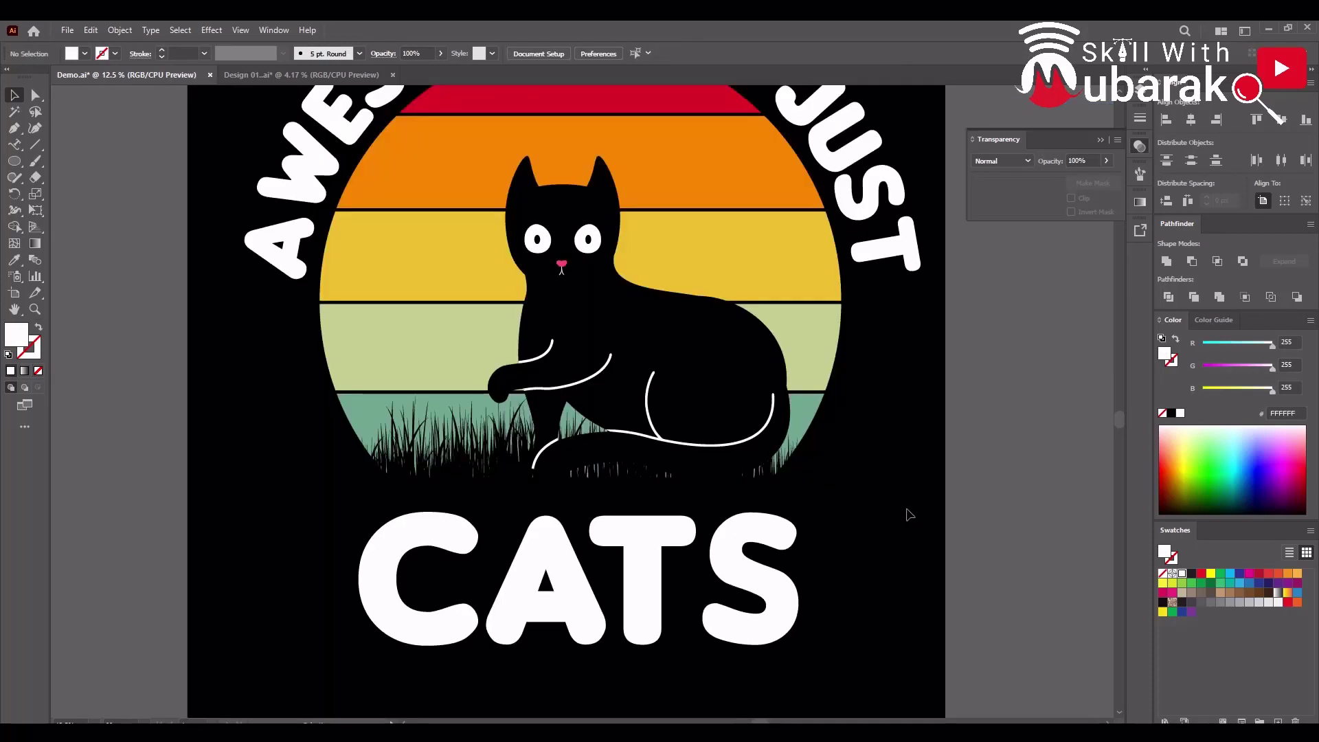
Enter the cat-and-stripes group, pick the pale green stripe, then exit isolation
left_click(400, 349)
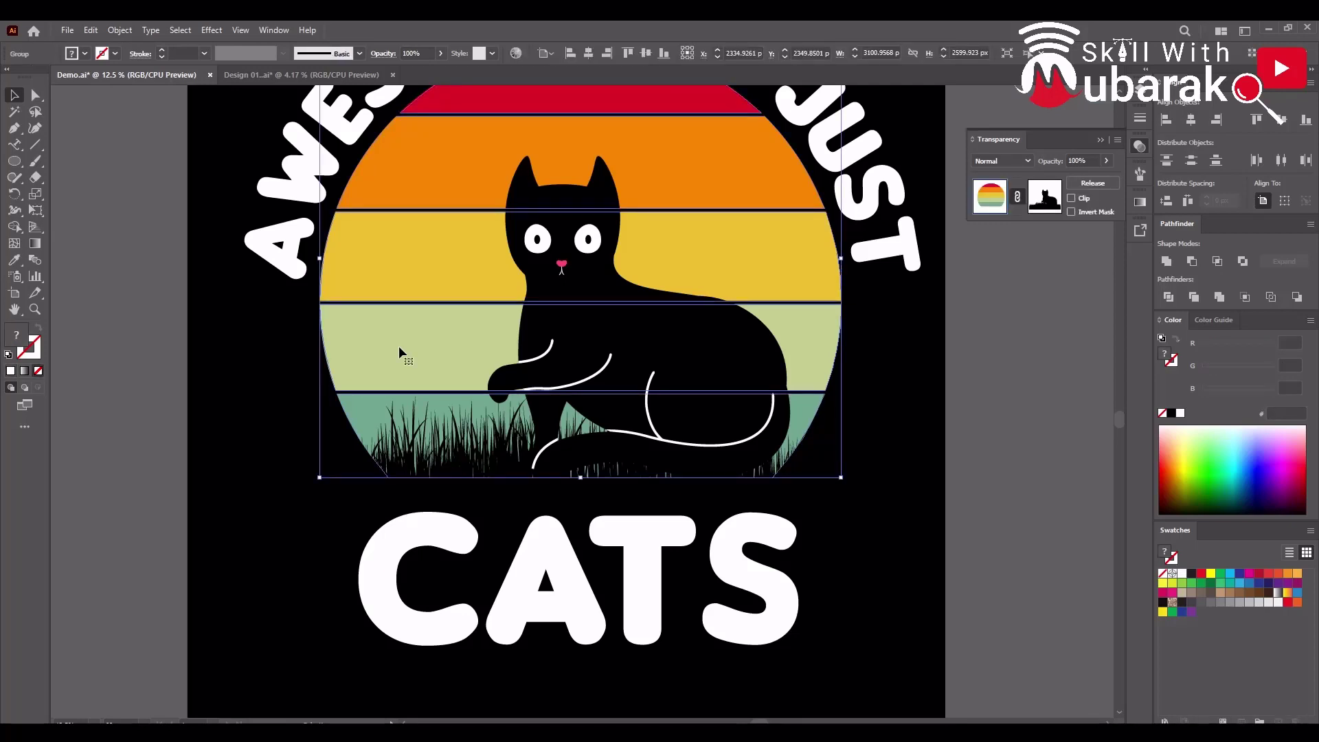
double_click(400, 349)
left_click(399, 348)
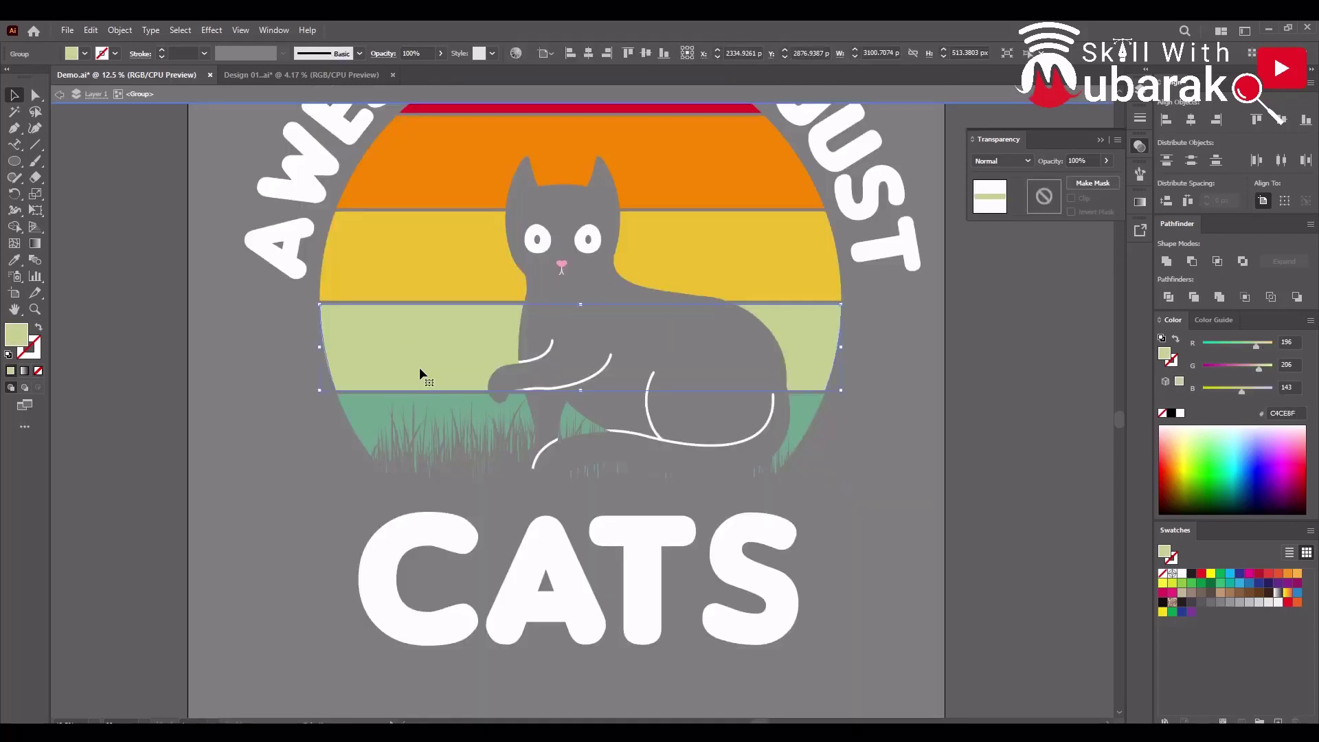
left_click(831, 426)
left_click(809, 362)
double_click(954, 405)
Paste the pumpkin into the sunset stripes group just above the teal grass stripe
left_click(459, 367)
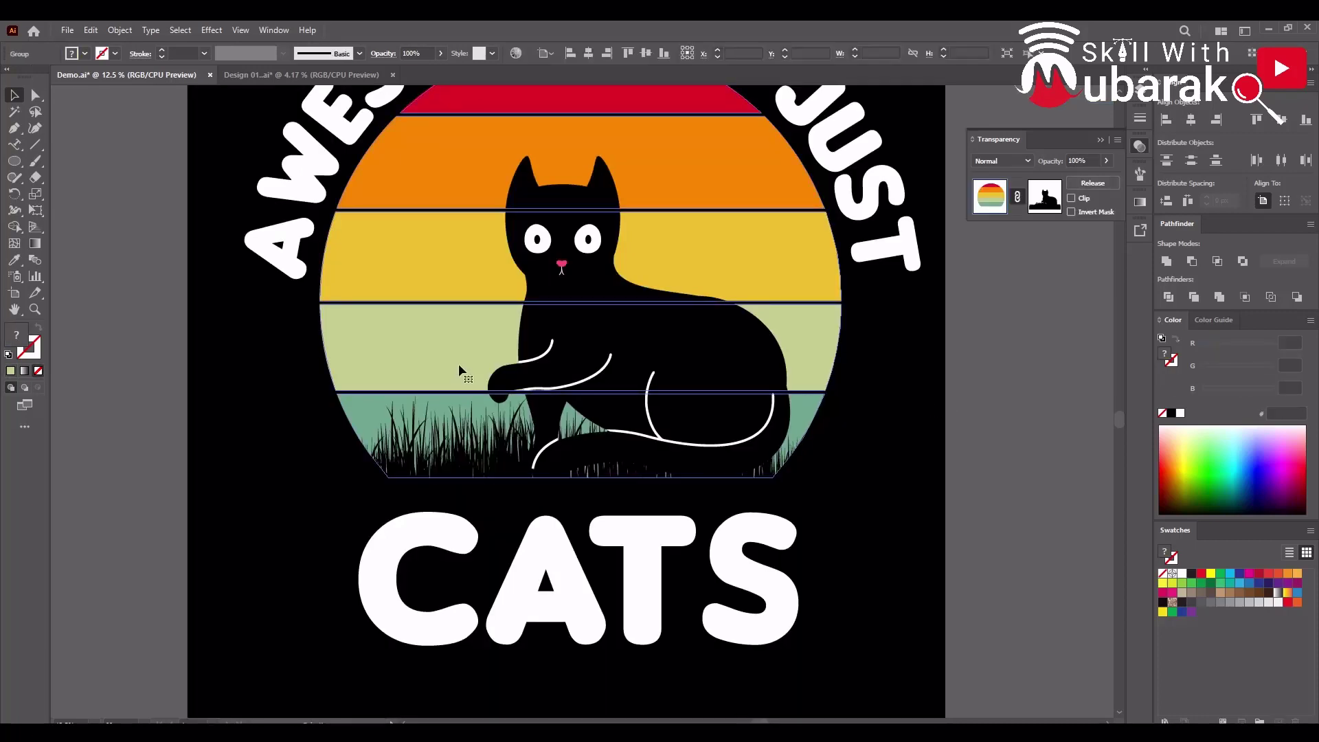
double_click(459, 368)
left_click(459, 364)
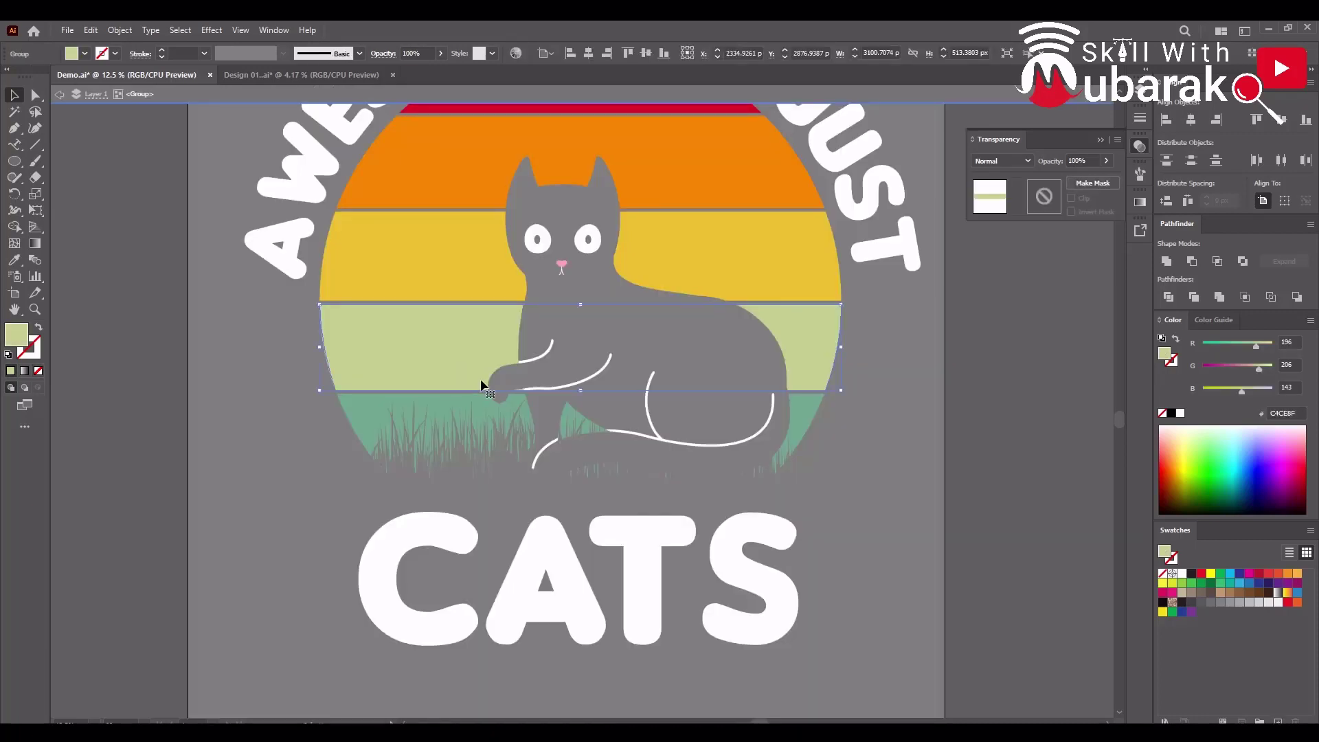
left_click(474, 417)
key("ctrl+v")
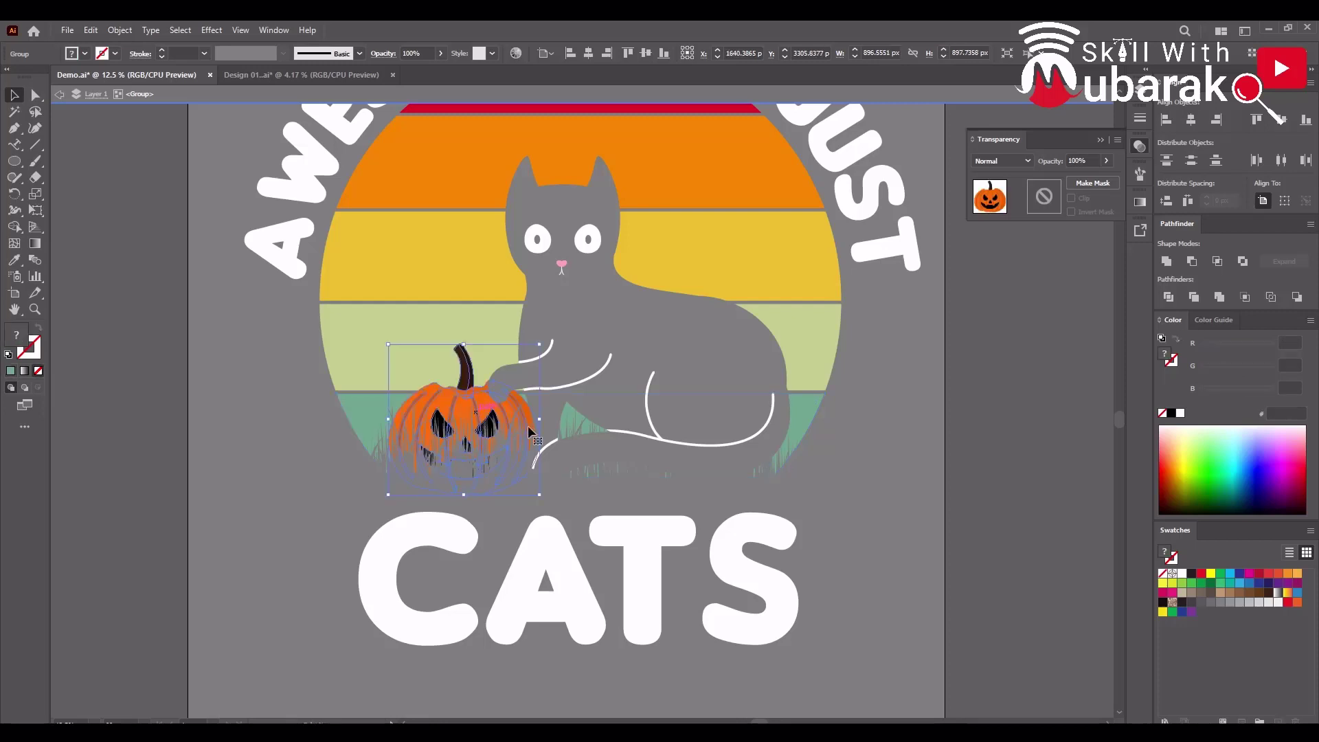
double_click(892, 520)
Zoom out and recentre the whole poster, then switch to the Pen tool
scroll(892, 521, "down", 1, "alt")
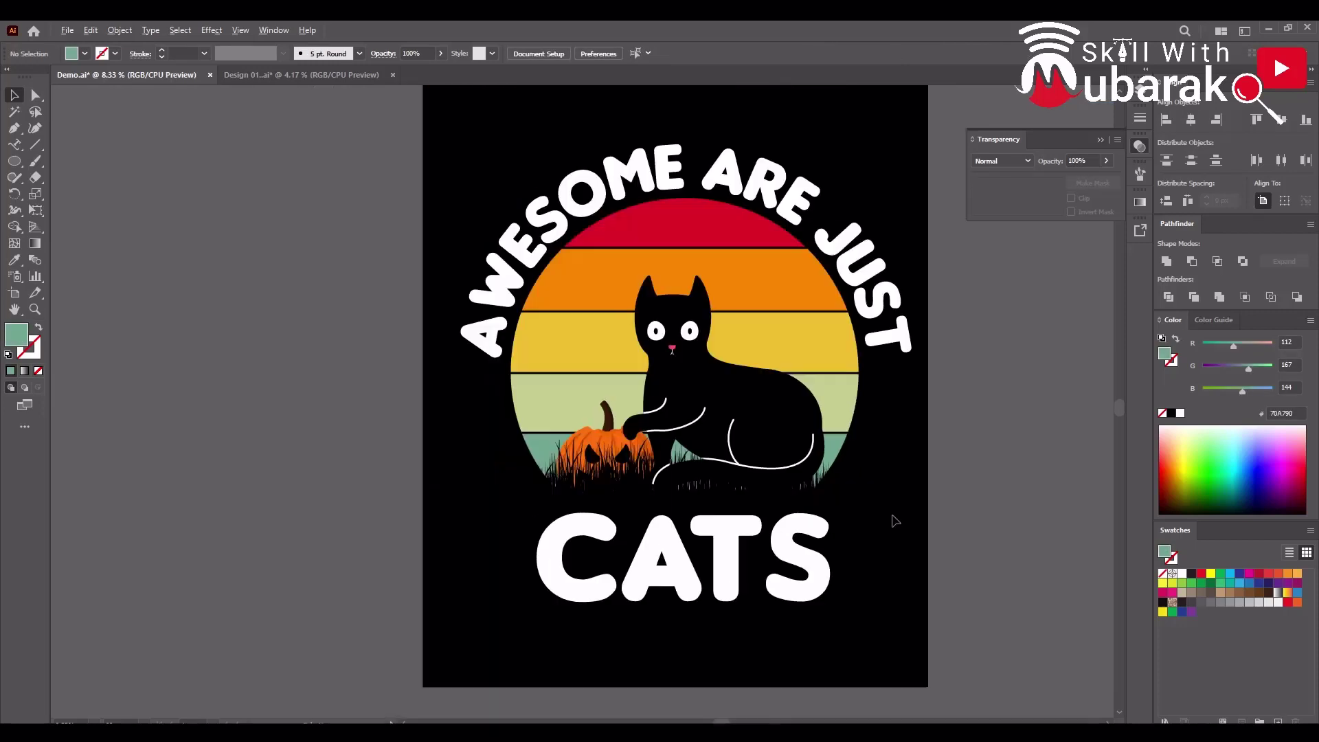
left_click_drag(828, 462, 750, 489)
left_click_drag(882, 493, 852, 456)
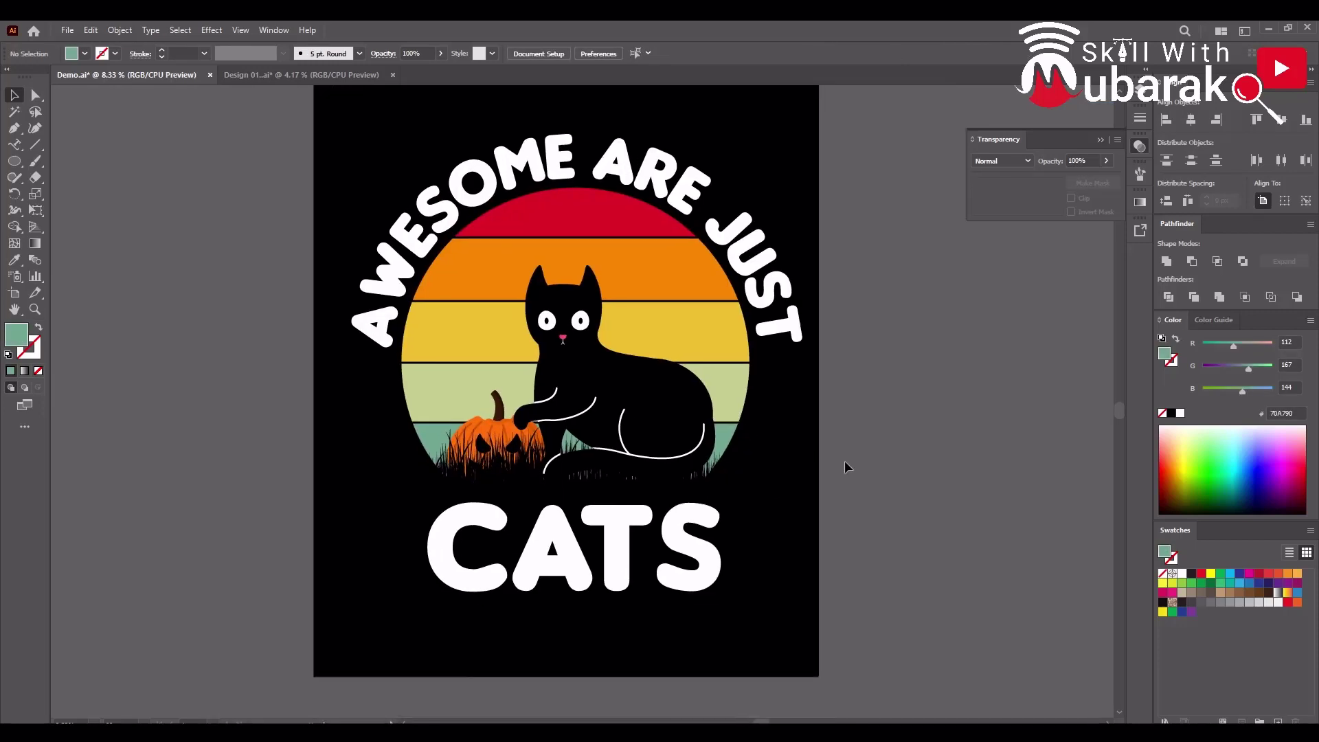
scroll(845, 468, "down", 1, "alt")
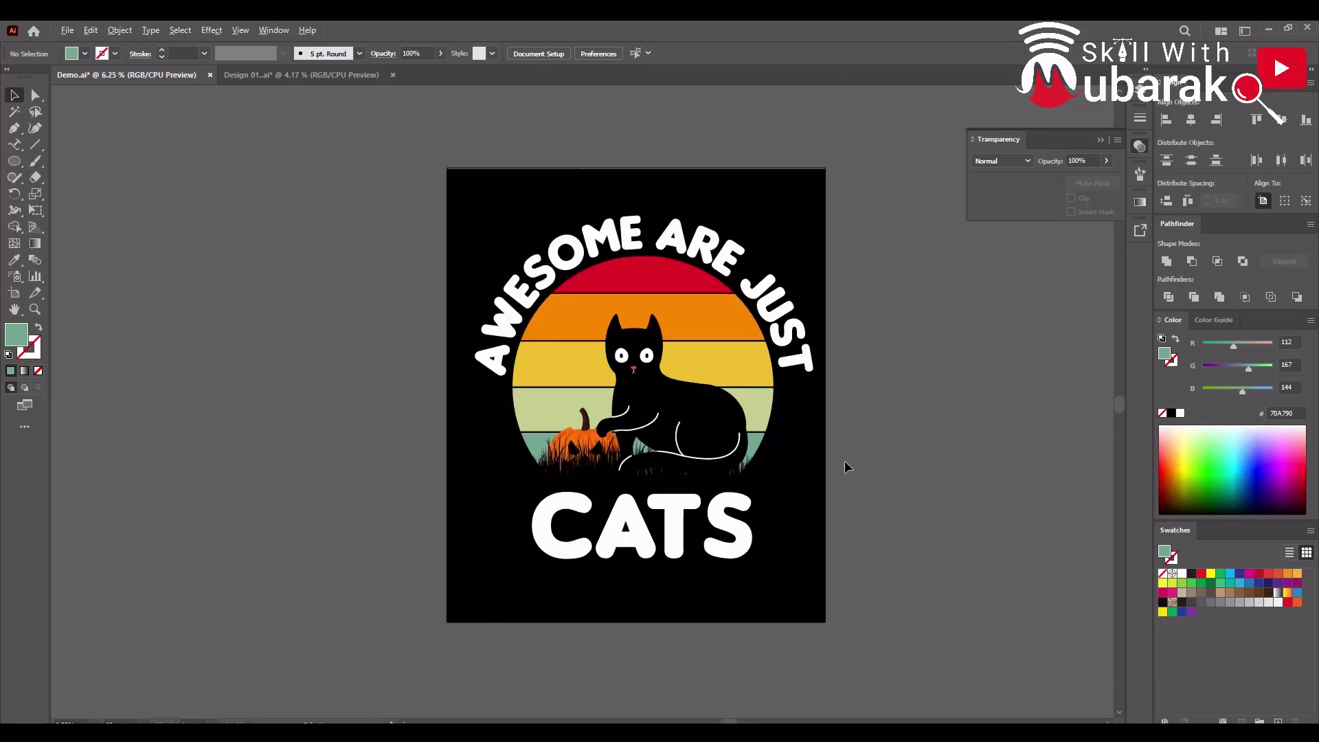
scroll(833, 472, "right", 1)
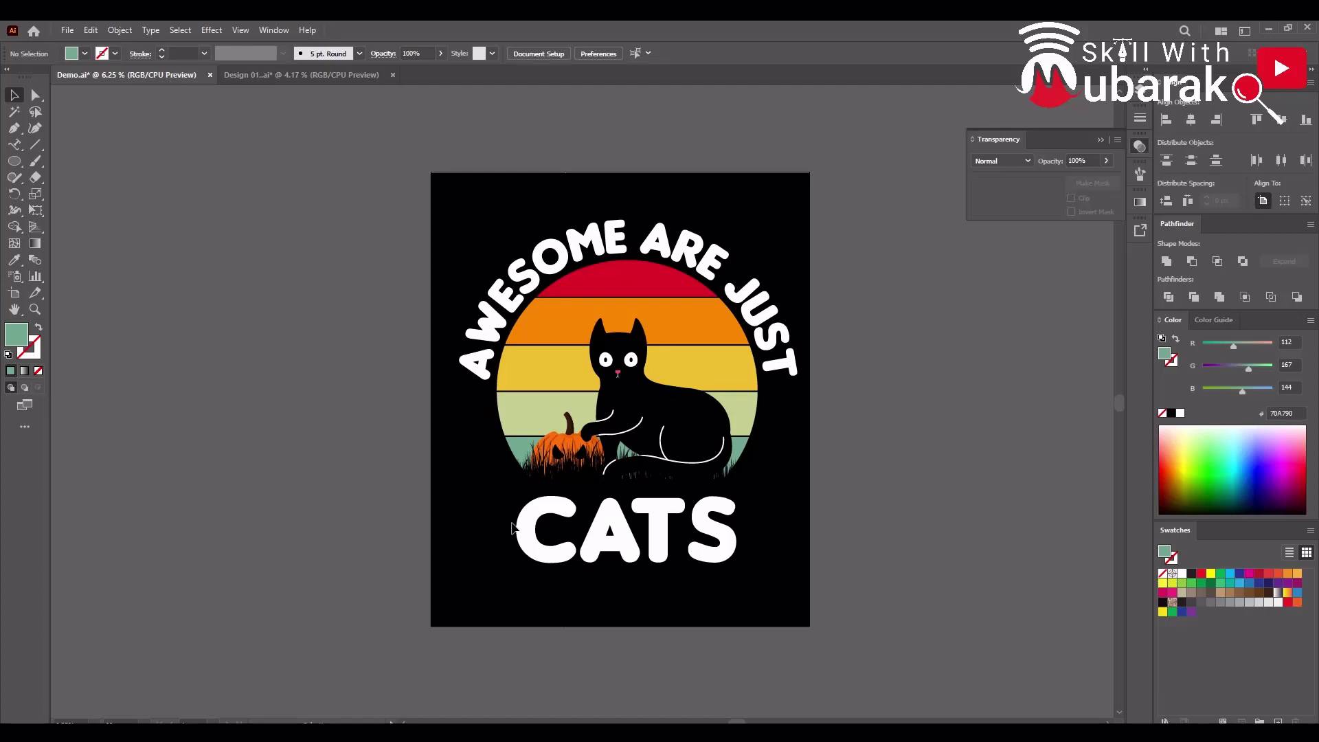
left_click_drag(583, 537, 548, 510)
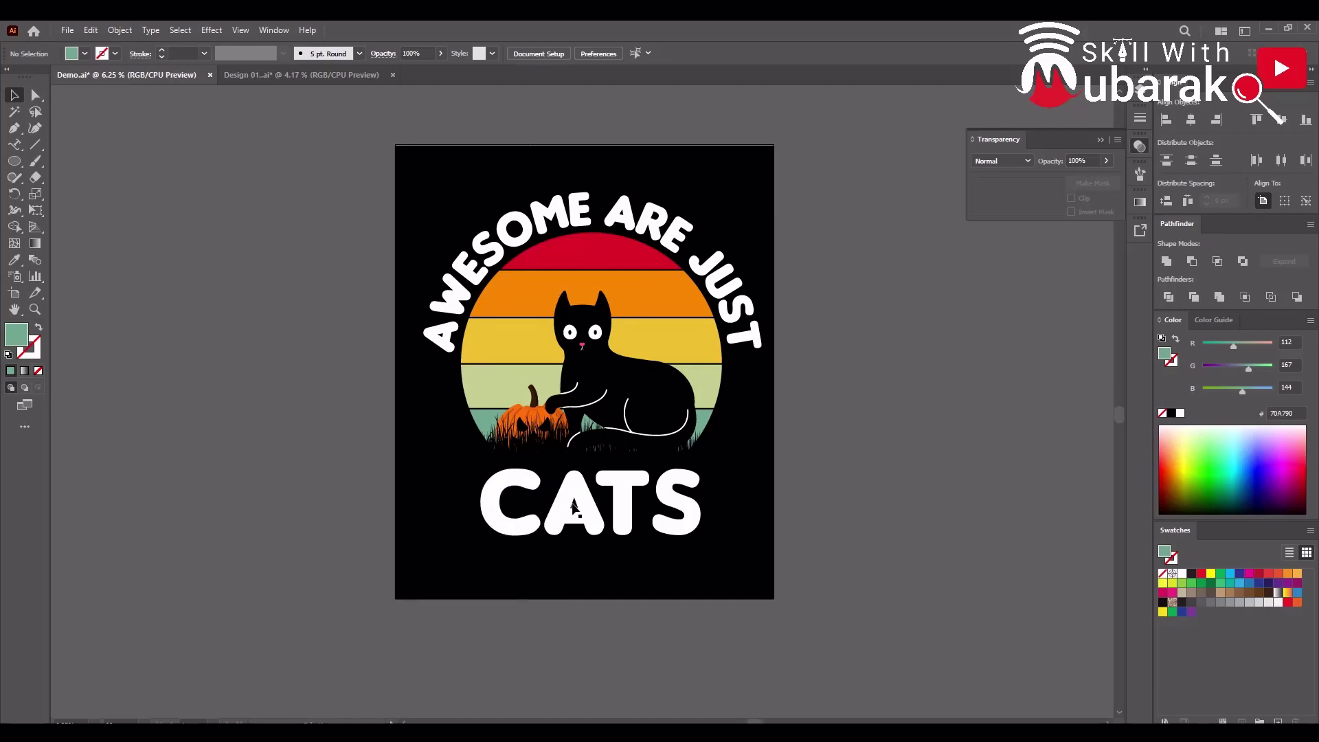
left_click(15, 132)
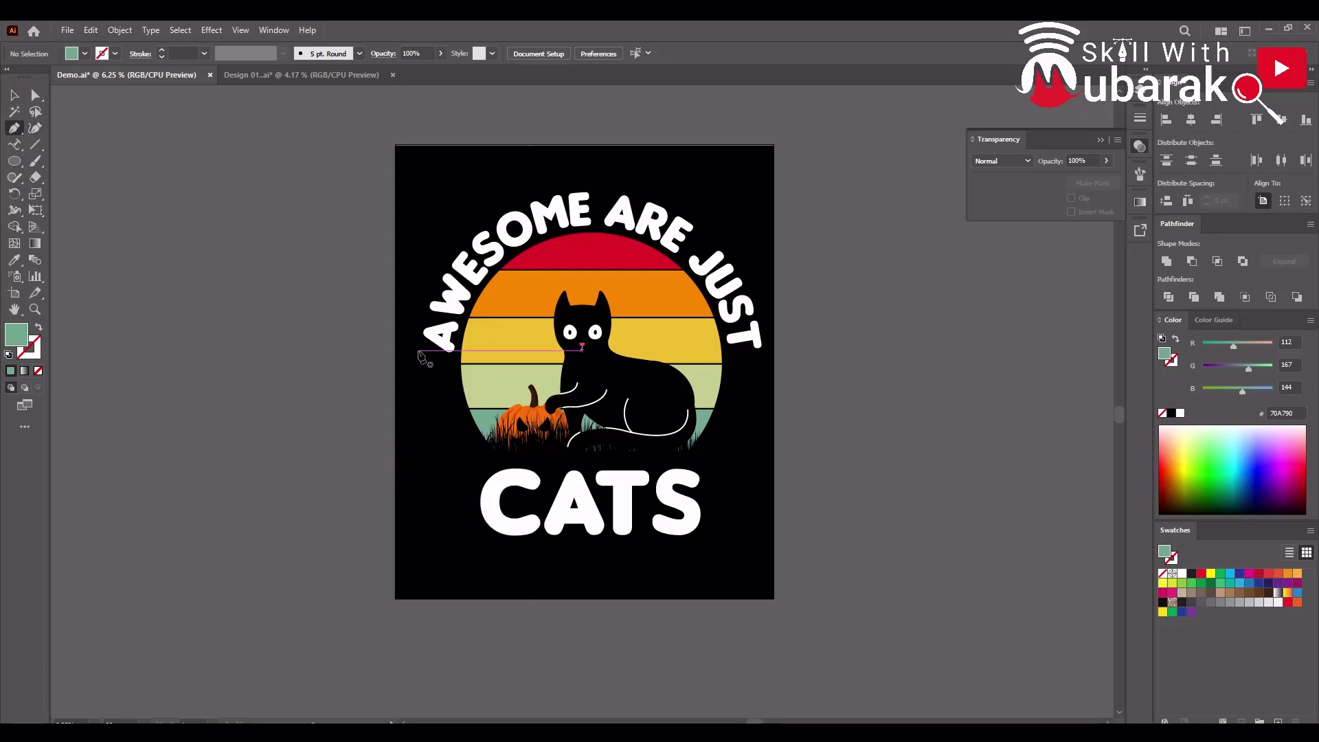
Draw a short horizontal line left of CATS and swap fill and stroke so it shows teal
left_click(430, 476)
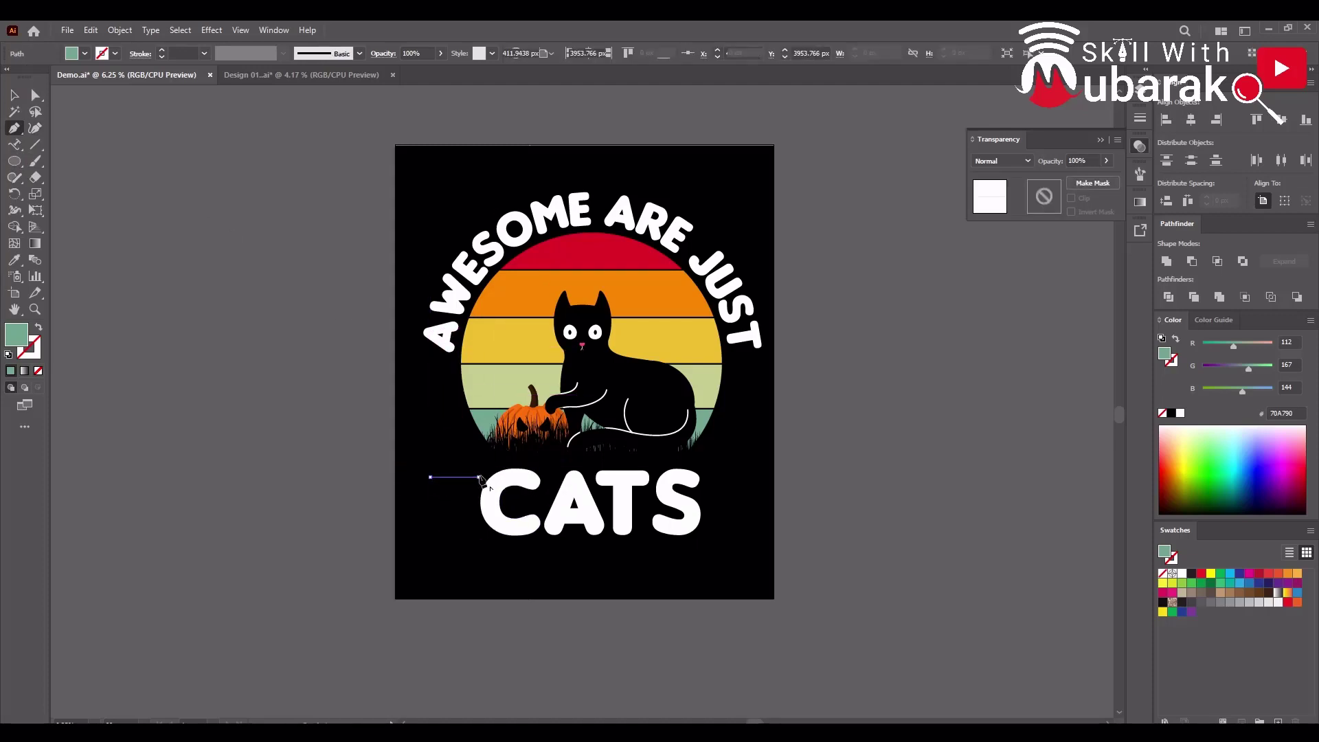
left_click(478, 476)
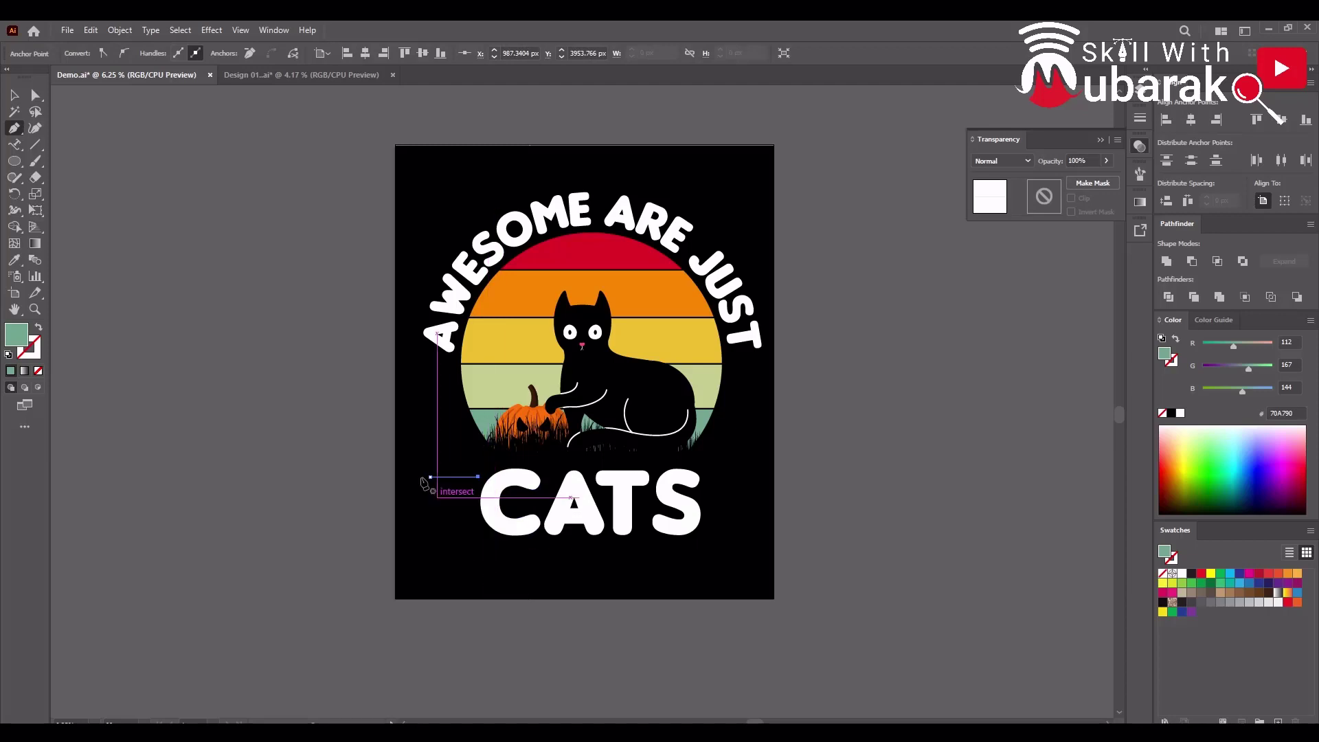
left_click(16, 97)
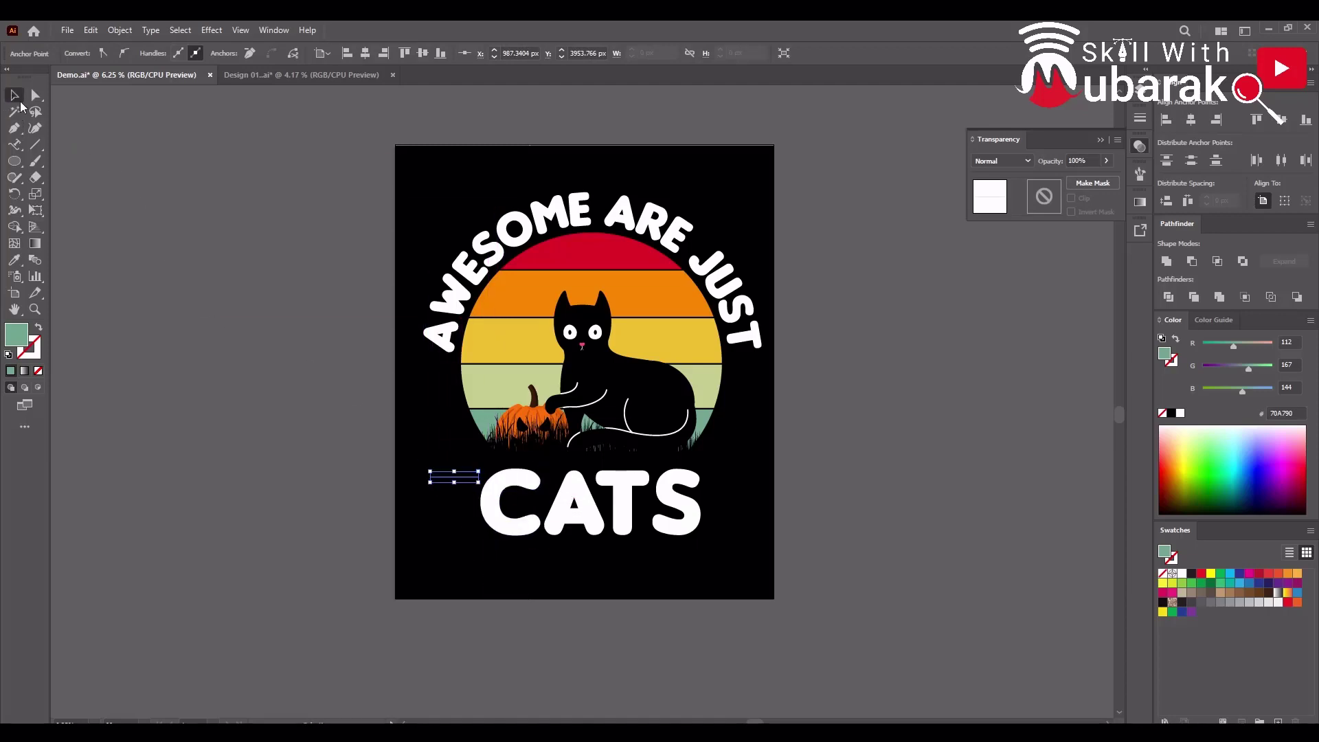
scroll(462, 502, "up", 1)
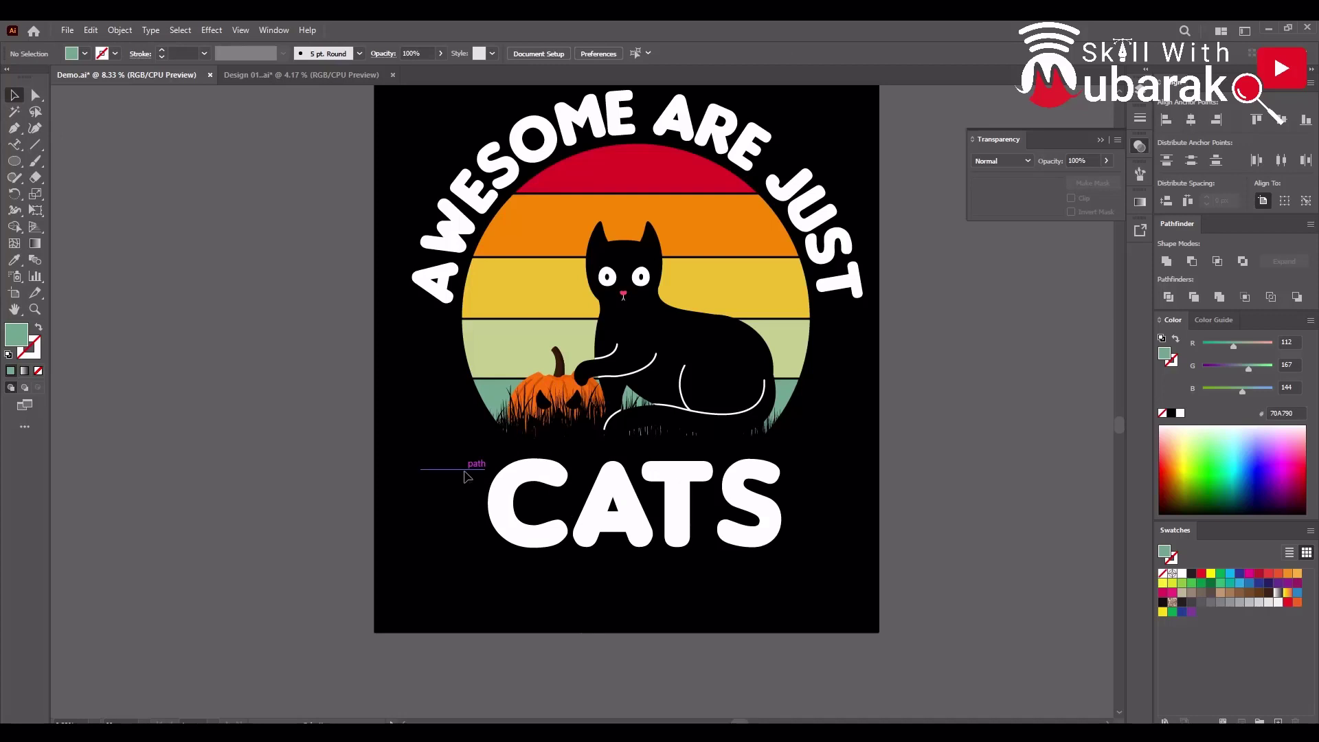
left_click_drag(453, 474, 453, 496)
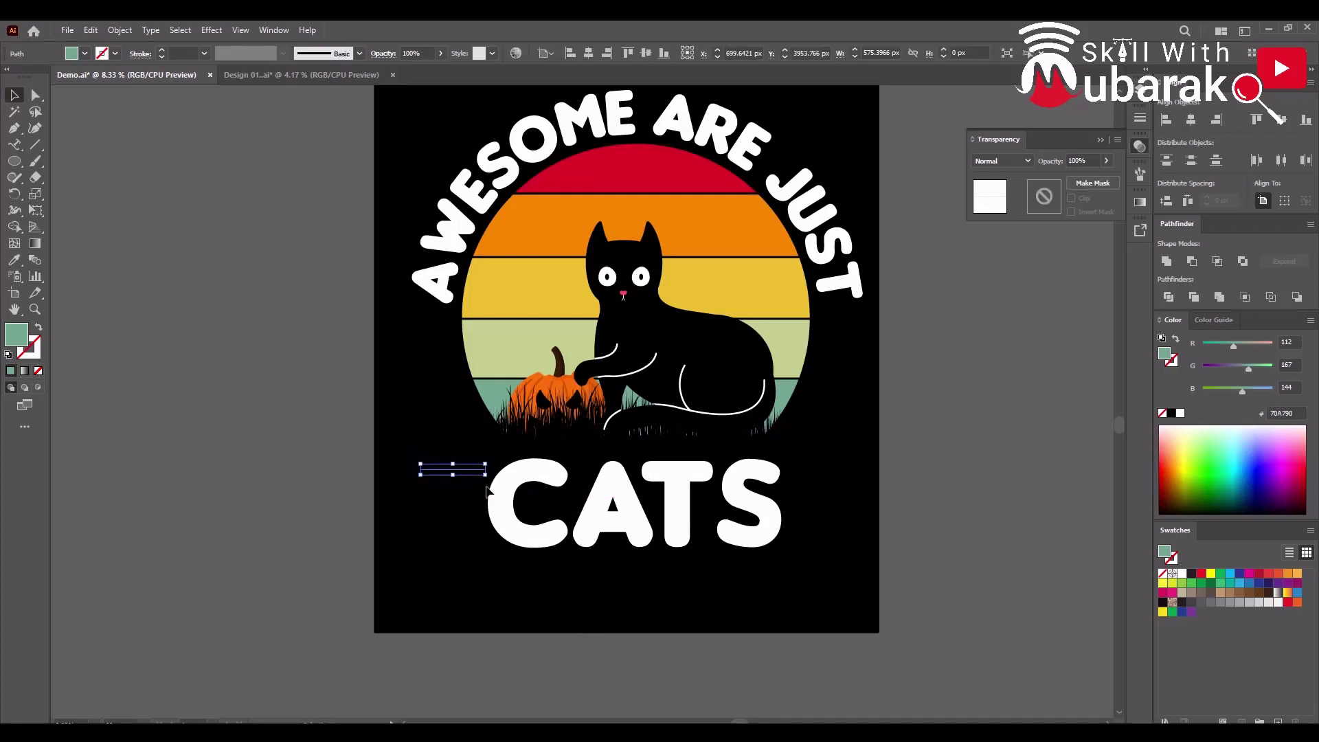
left_click(38, 329)
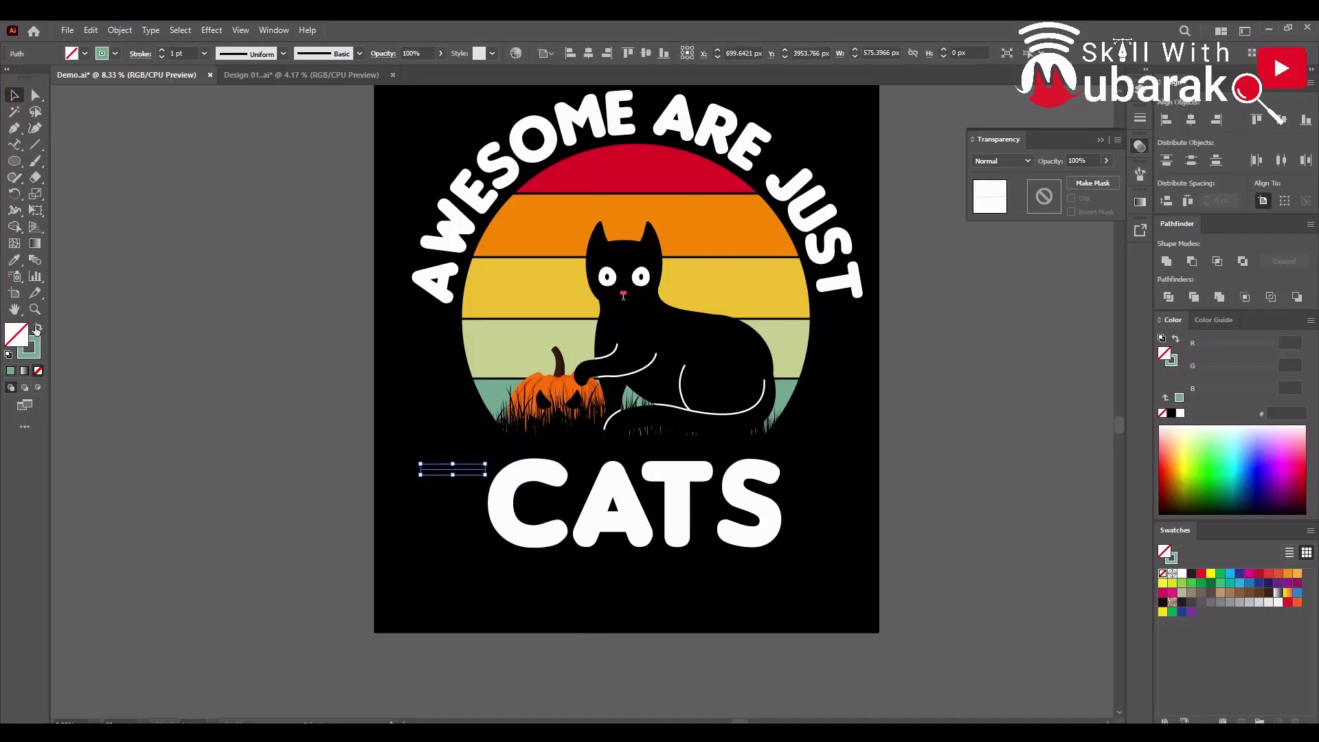
Thicken the line's stroke to 37 pt and give it a one-sided triangular width profile
left_click(163, 55)
left_click(254, 56)
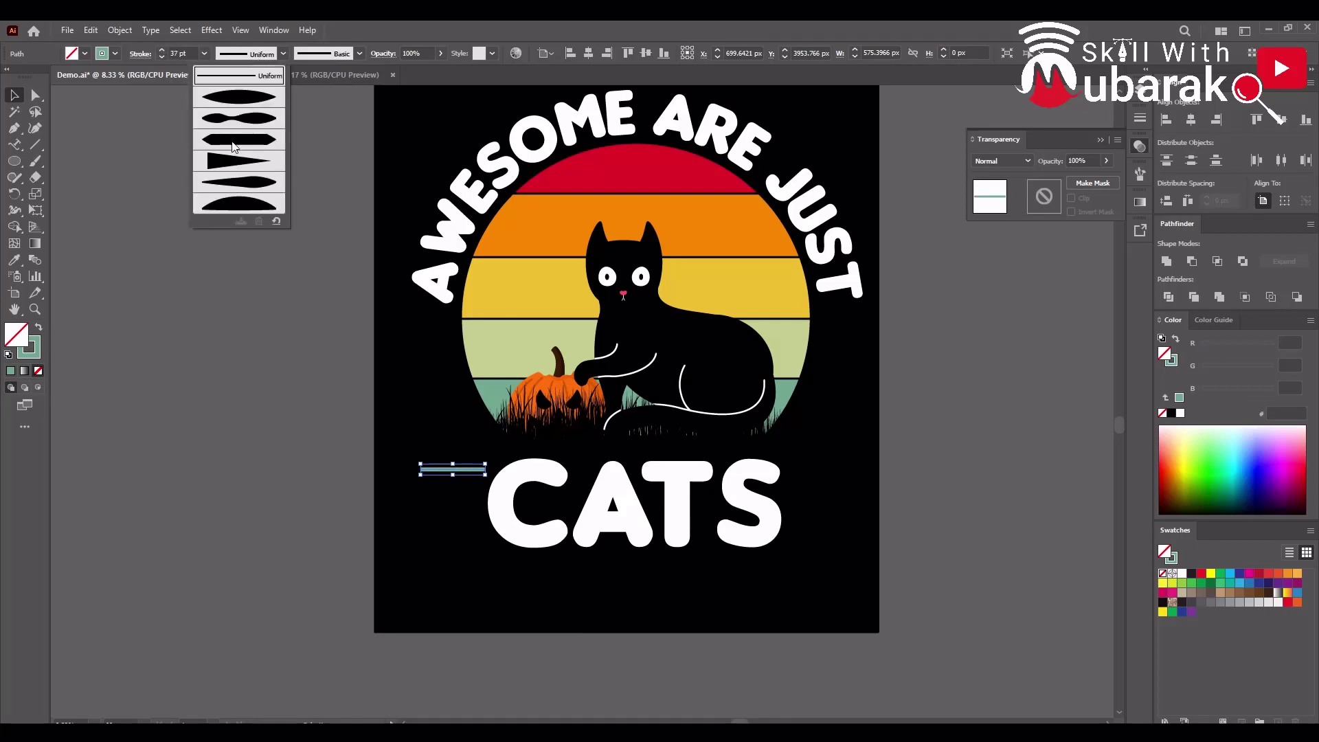
left_click(233, 97)
left_click(234, 487)
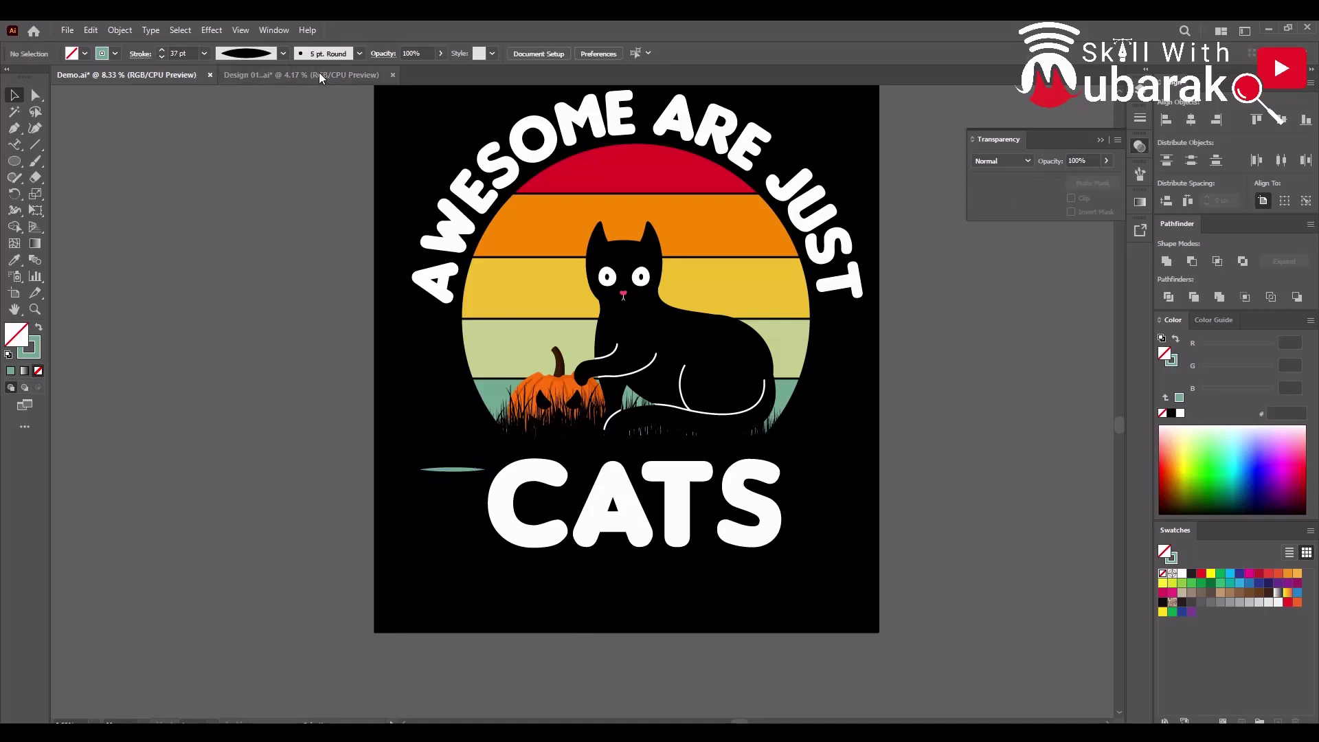
left_click(272, 54)
left_click(241, 163)
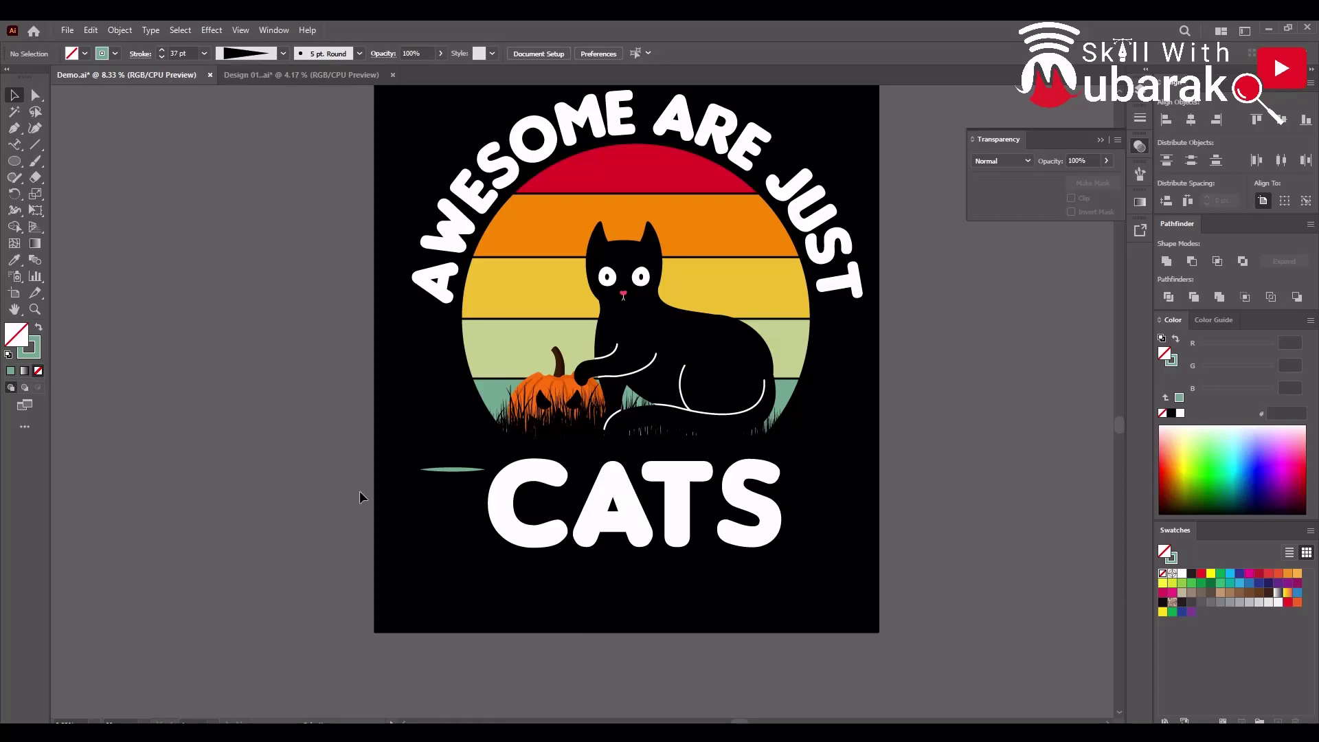
left_click_drag(419, 451, 478, 530)
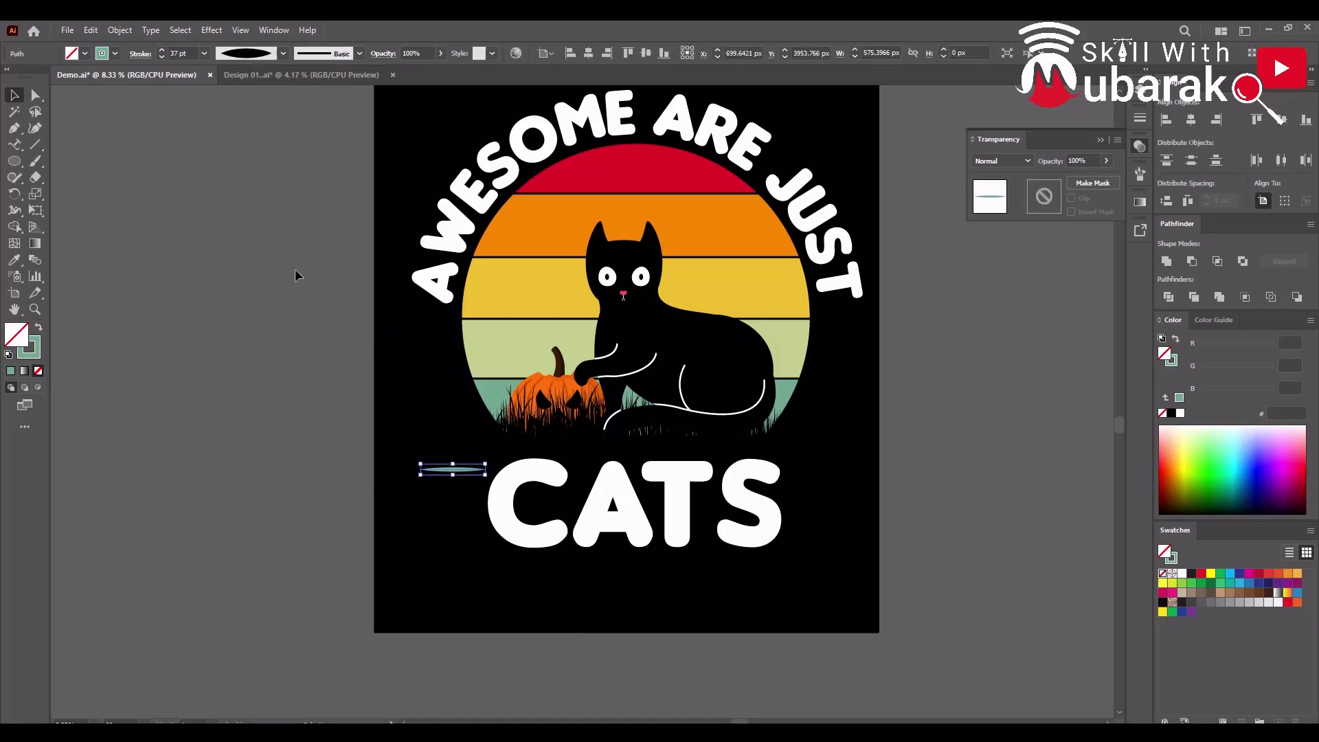
left_click(263, 56)
left_click(249, 169)
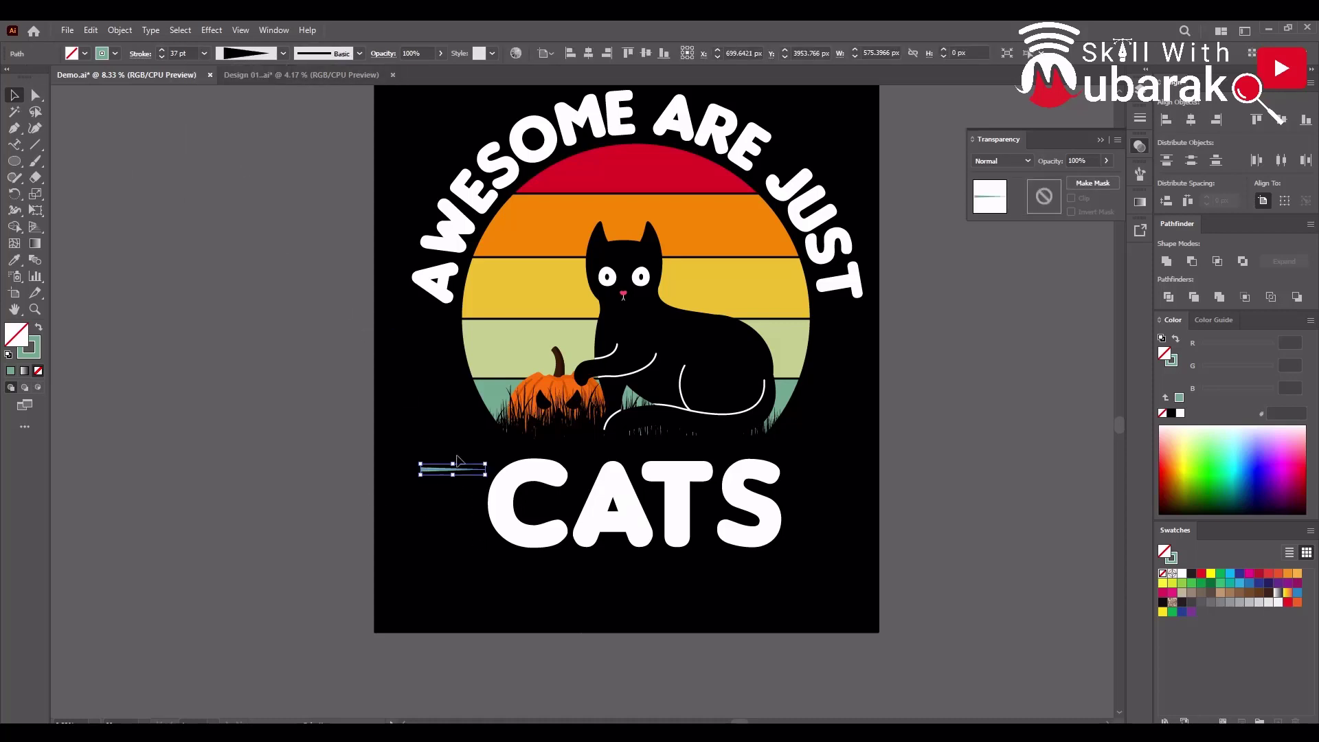
left_click(460, 524)
scroll(445, 505, "up", 1)
scroll(445, 505, "up", 1)
Copy the tapered line downward with Ctrl+D repeats, then delete the extra lower lines
right_click(407, 440)
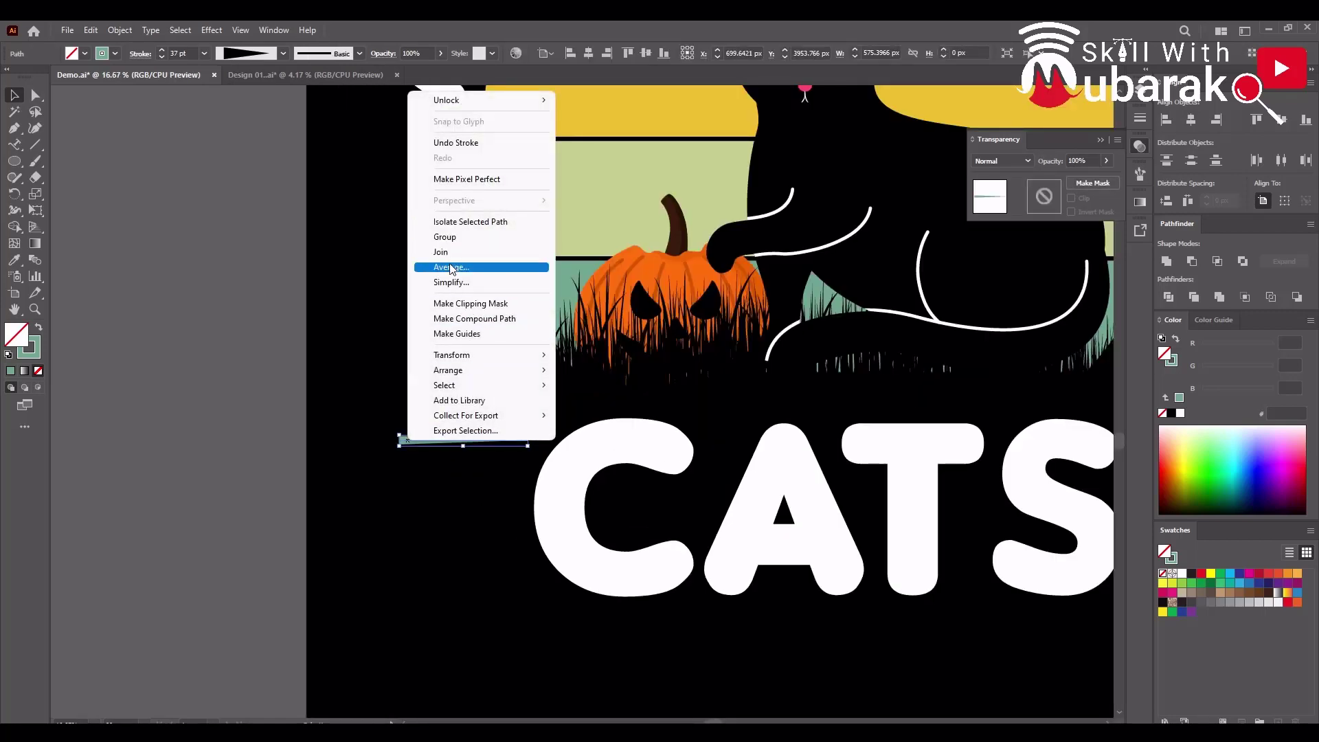
left_click(457, 529)
scroll(444, 499, "down", 1)
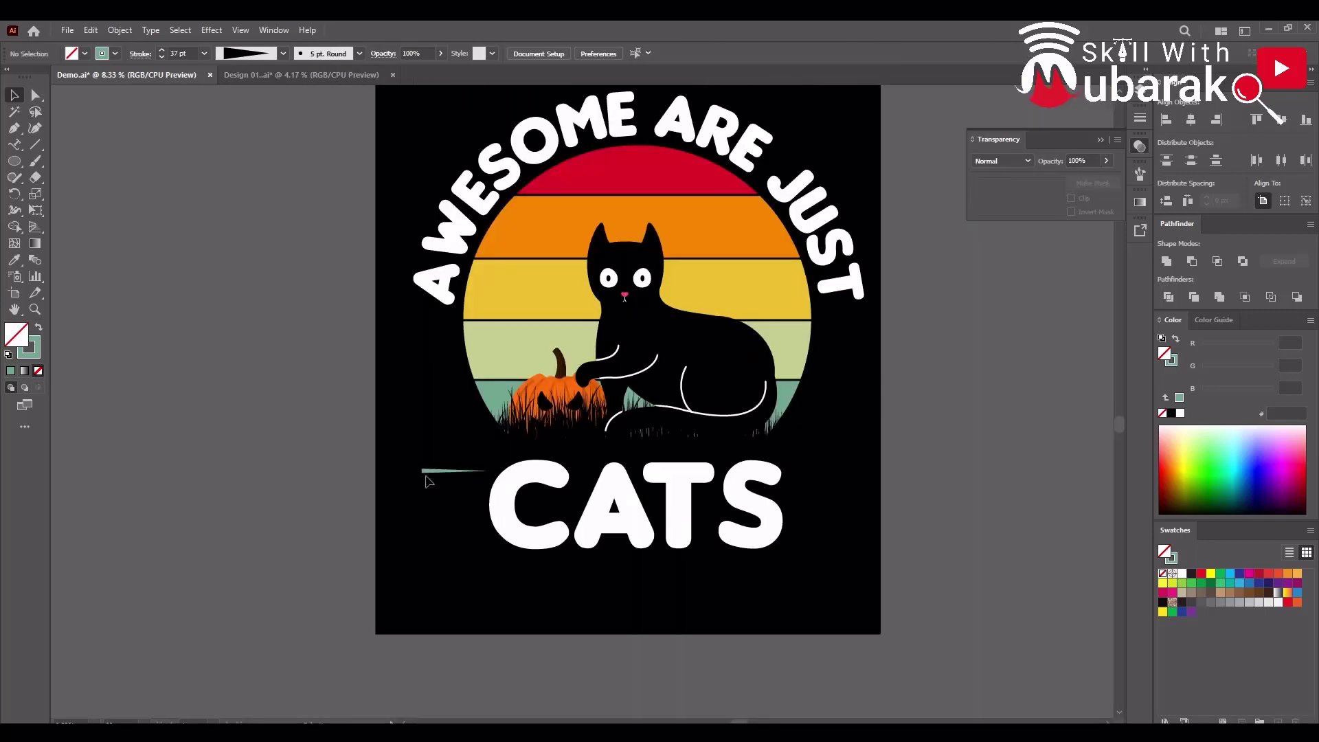
left_click_drag(426, 476, 427, 497)
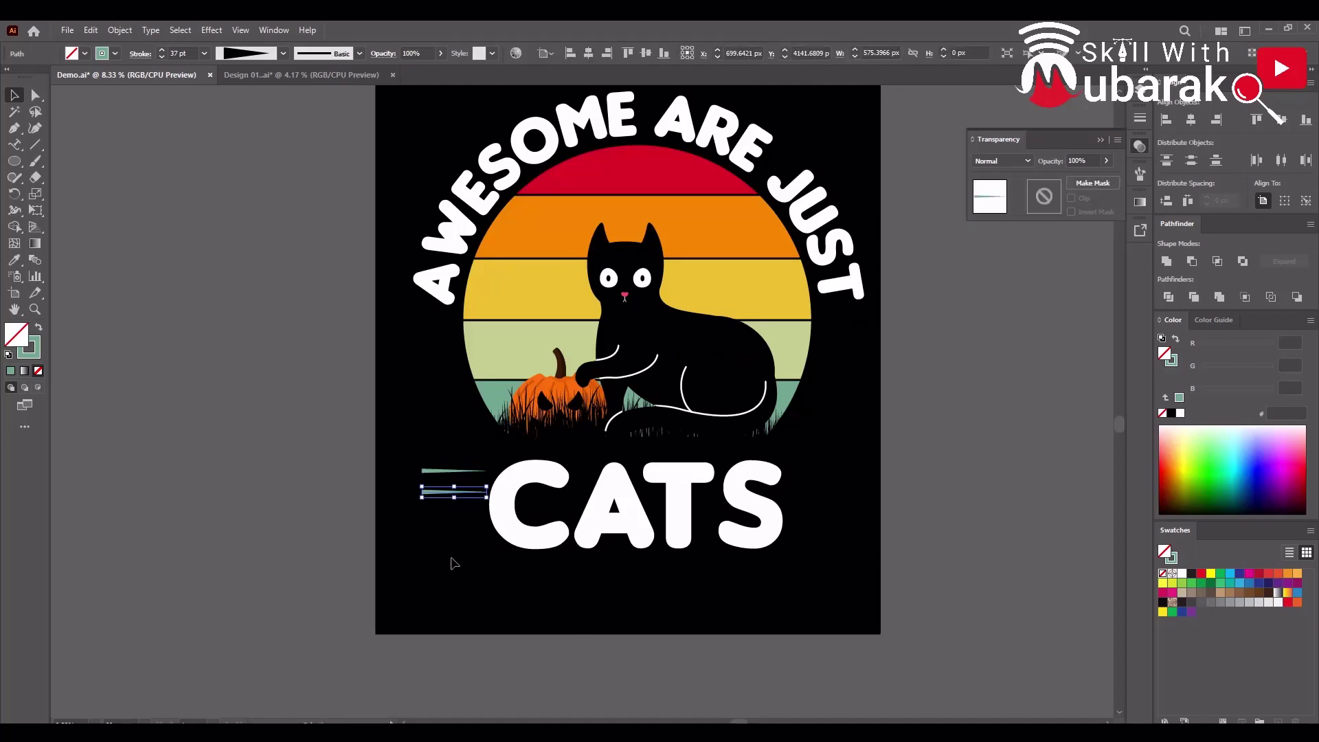
key("ctrl+d")
key("ctrl+d")
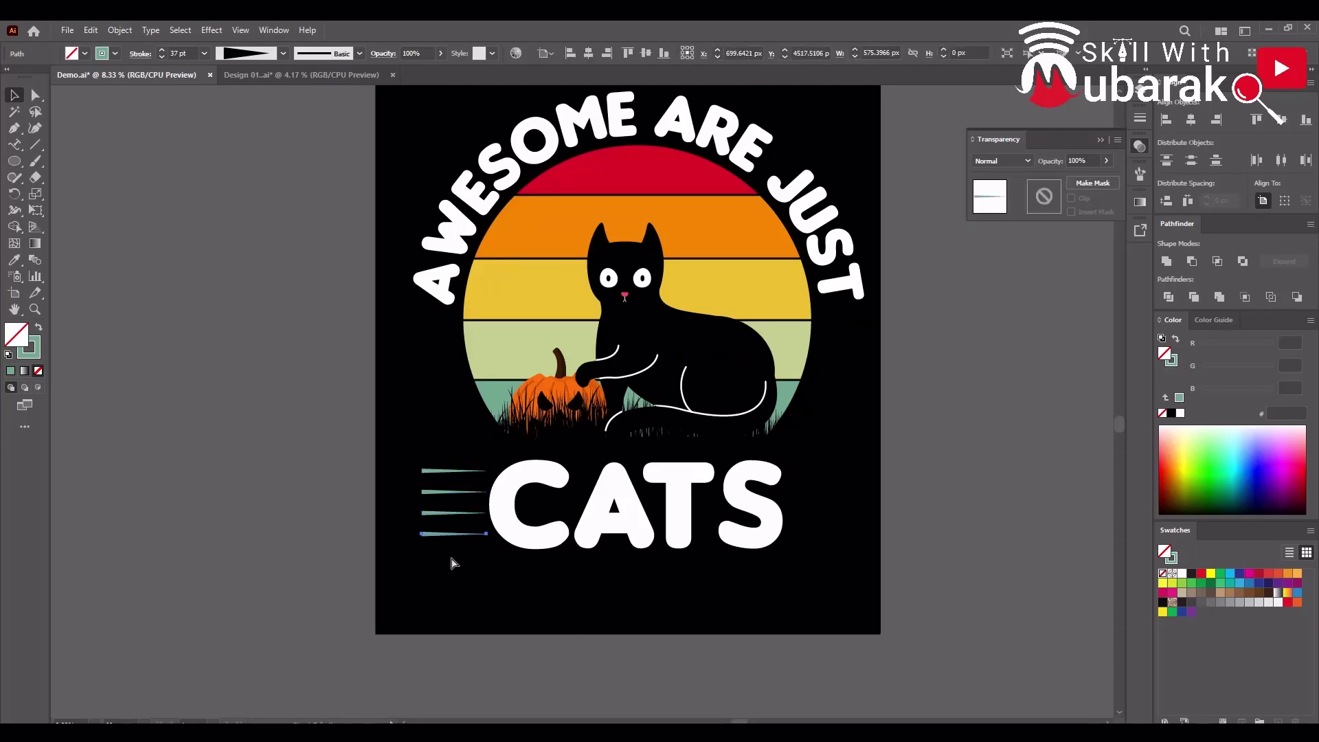
key("ctrl+d")
left_click_drag(454, 580, 426, 465)
left_click_drag(456, 585, 426, 490)
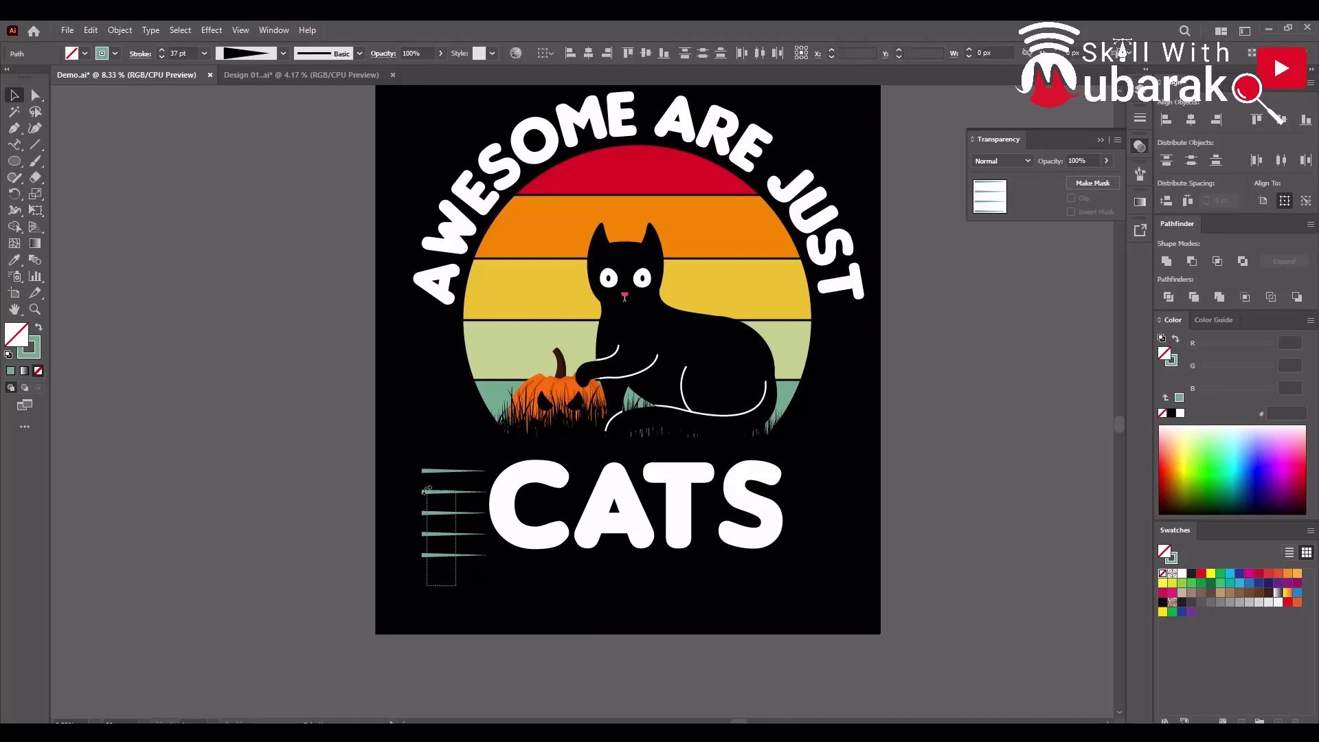
key("Delete")
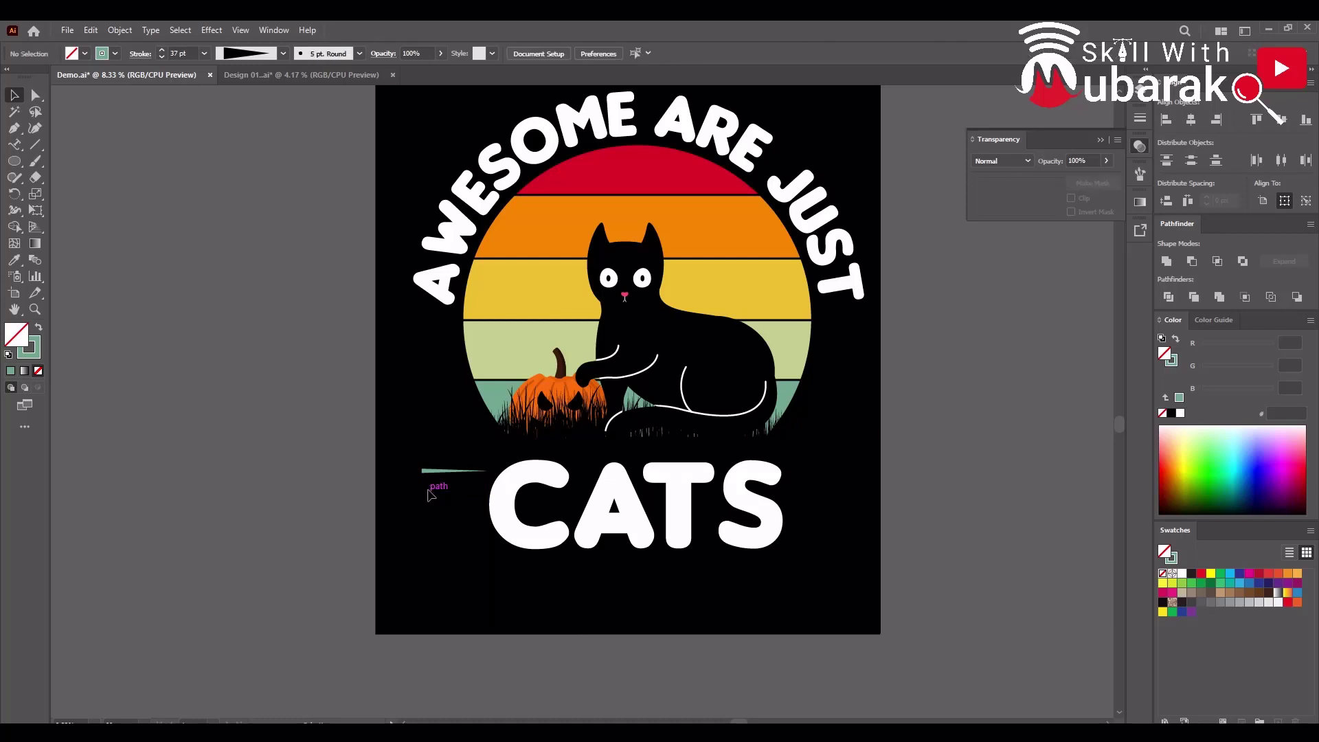
Rebuild an evenly spaced stack of tapered lines left of CATS and select it
left_click(433, 485)
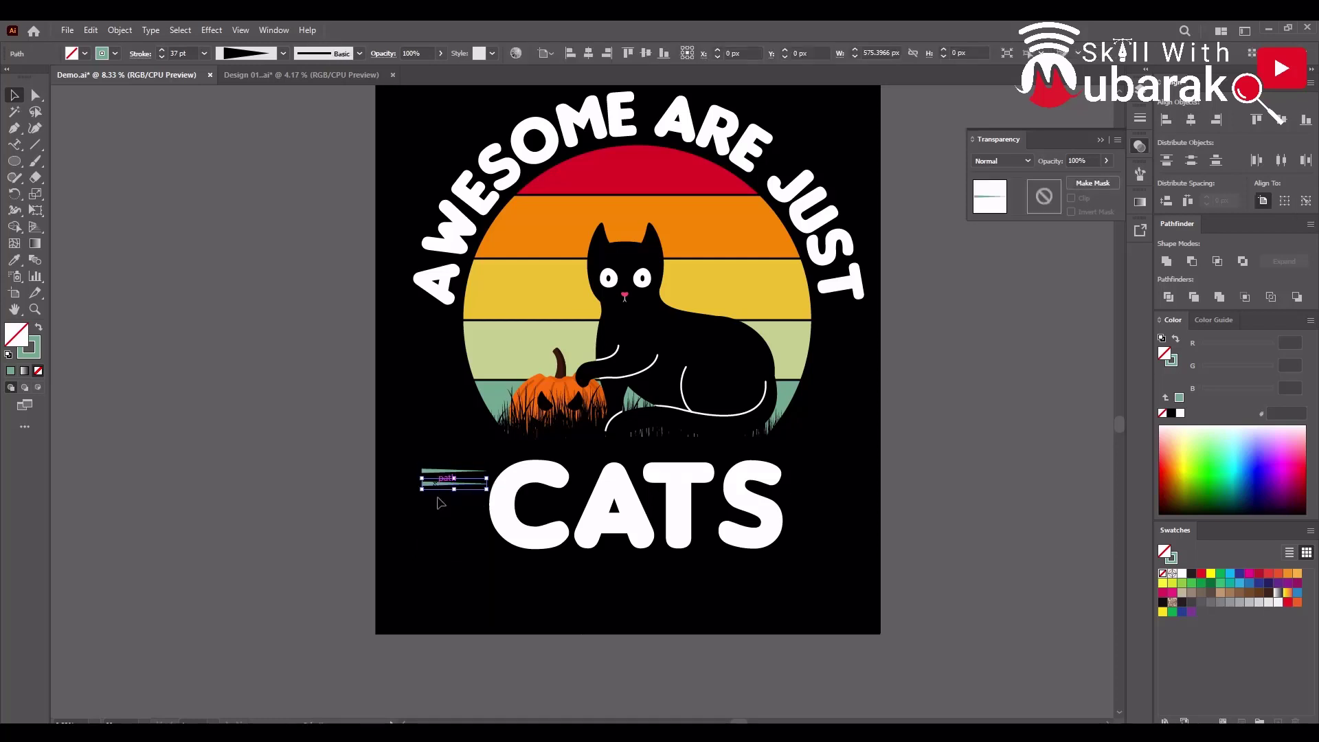
key("ctrl")
key("ctrl+d")
key("ctrl+d")
key("ctrl+d")
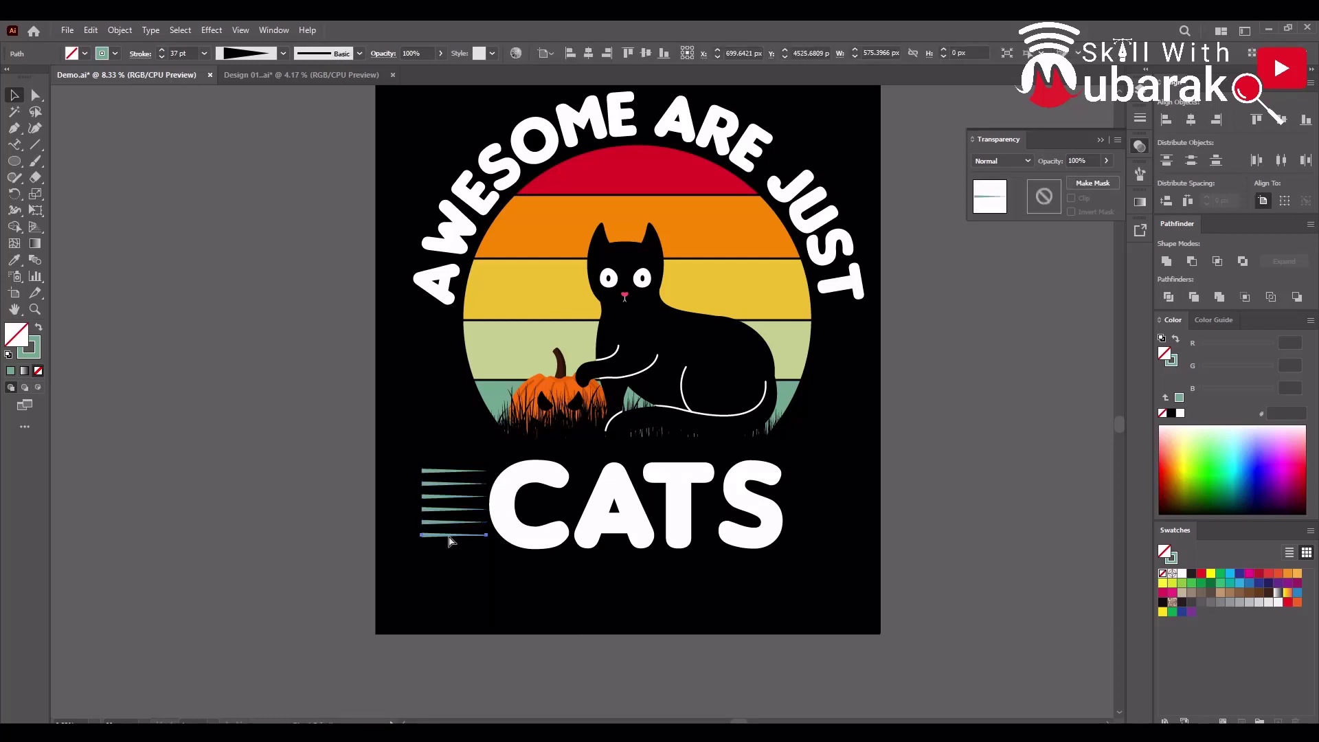
mouse_move(456, 587)
left_mouse_down()
mouse_move(422, 466)
mouse_move(807, 473)
left_mouse_up()
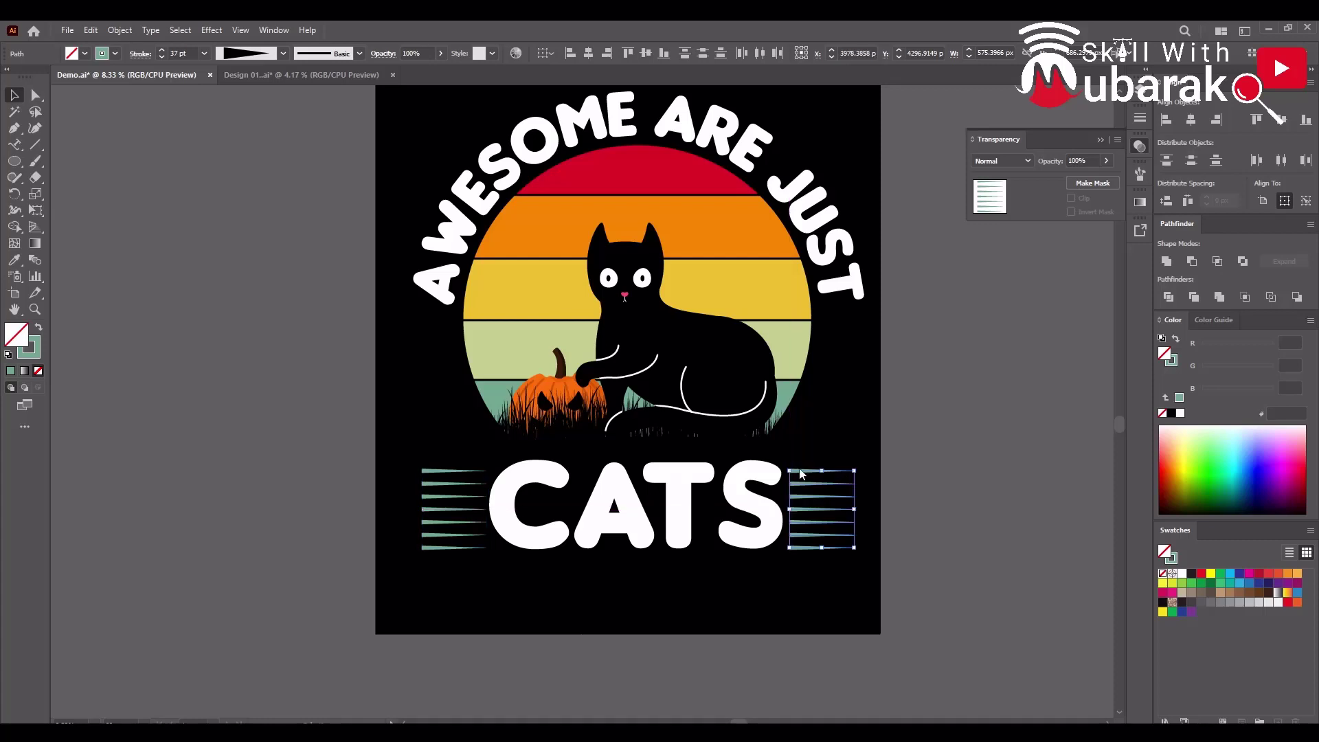
Group the left stripe stack and reflect it across a vertical axis to face CATS
right_click(807, 472)
left_click(410, 586)
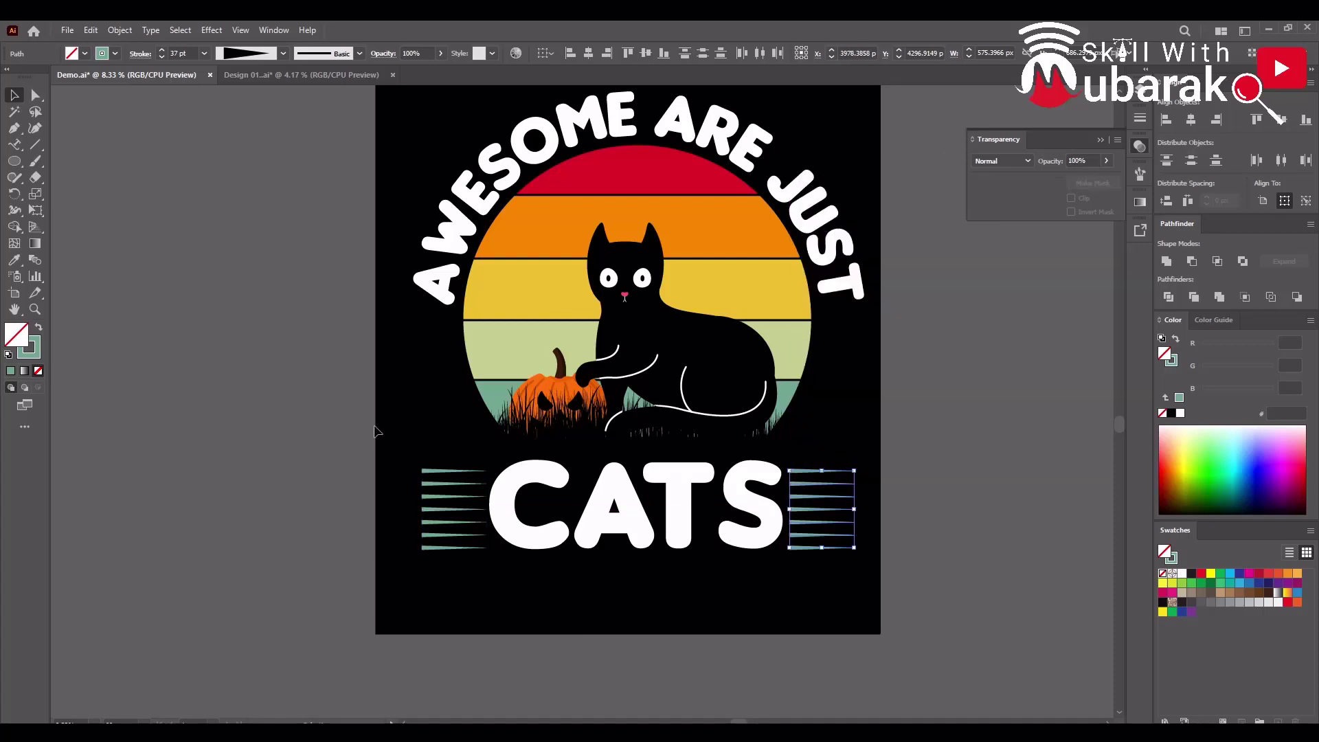
left_click_drag(376, 429, 483, 617)
key("ctrl+g")
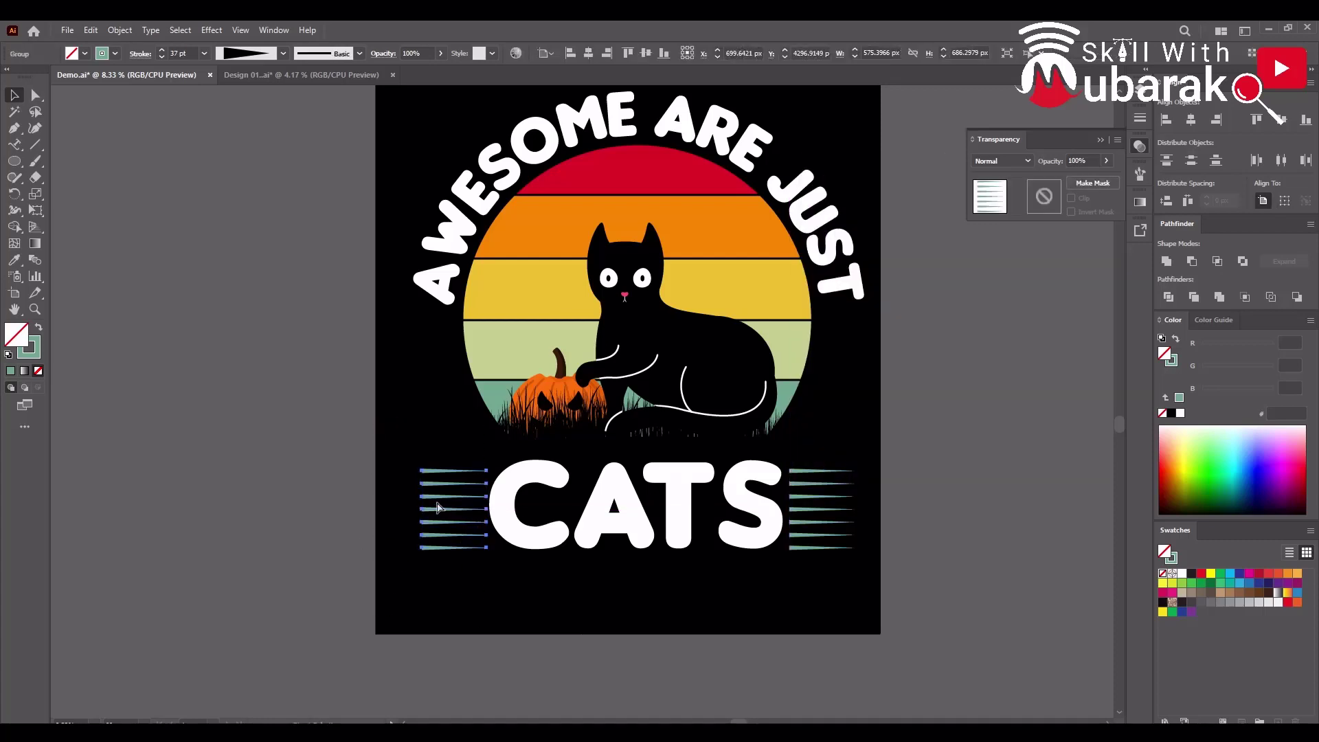
right_click(432, 482)
mouse_move(485, 402)
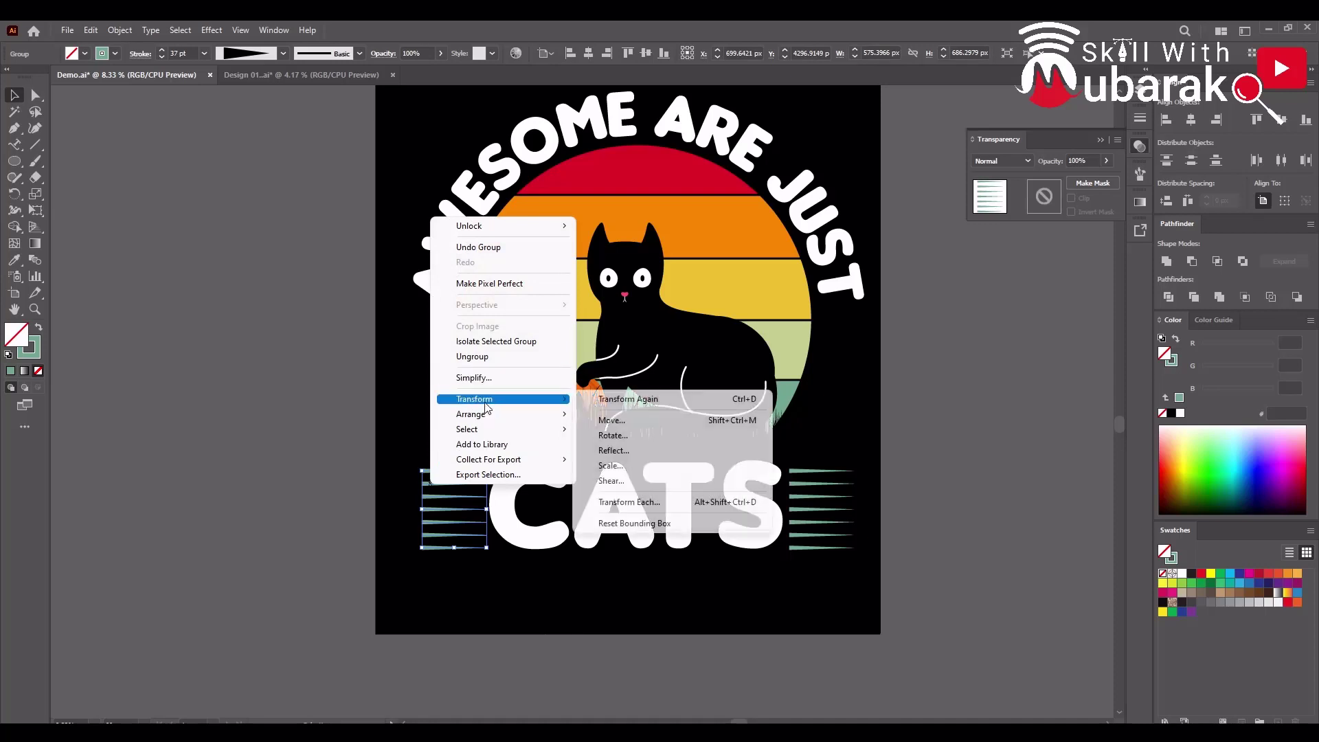
left_click(647, 453)
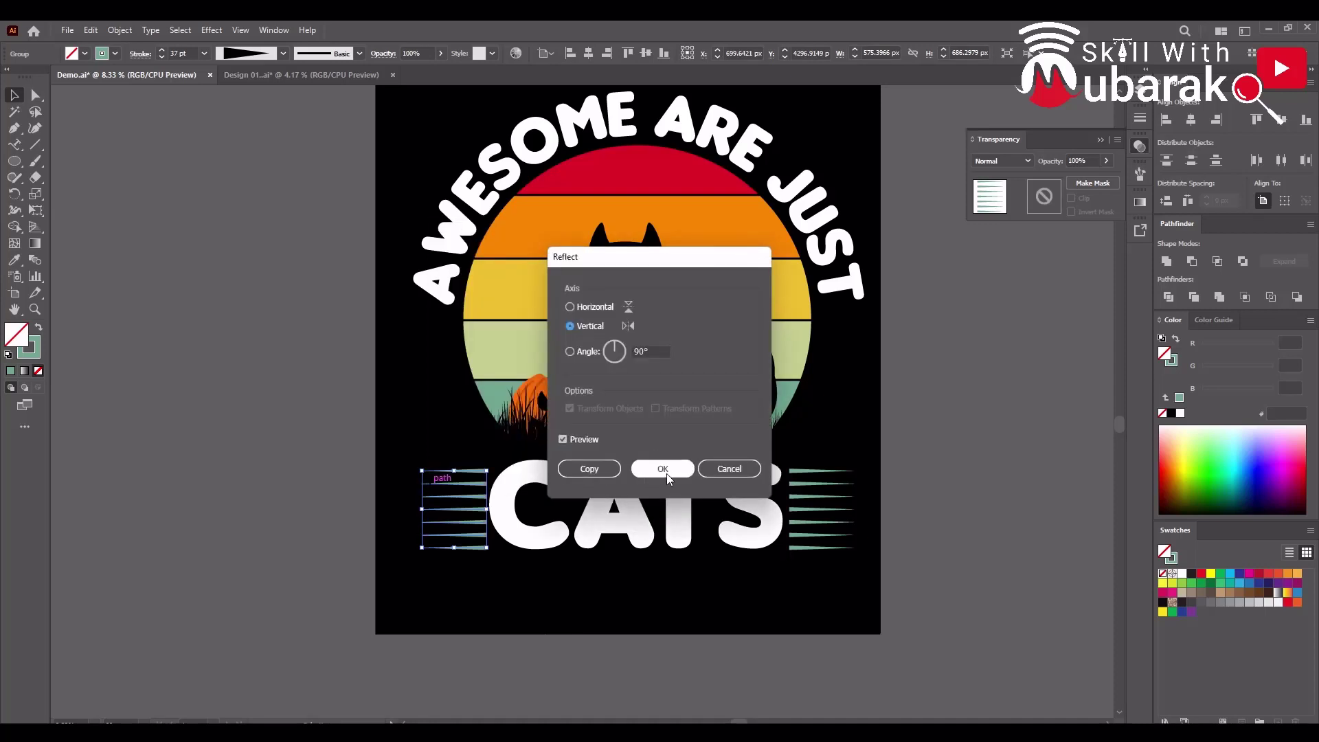
left_click(666, 473)
Group the right stripe lines and select both stacks together with CATS
left_click(741, 598)
left_click_drag(877, 459, 824, 575)
key("ctrl+g")
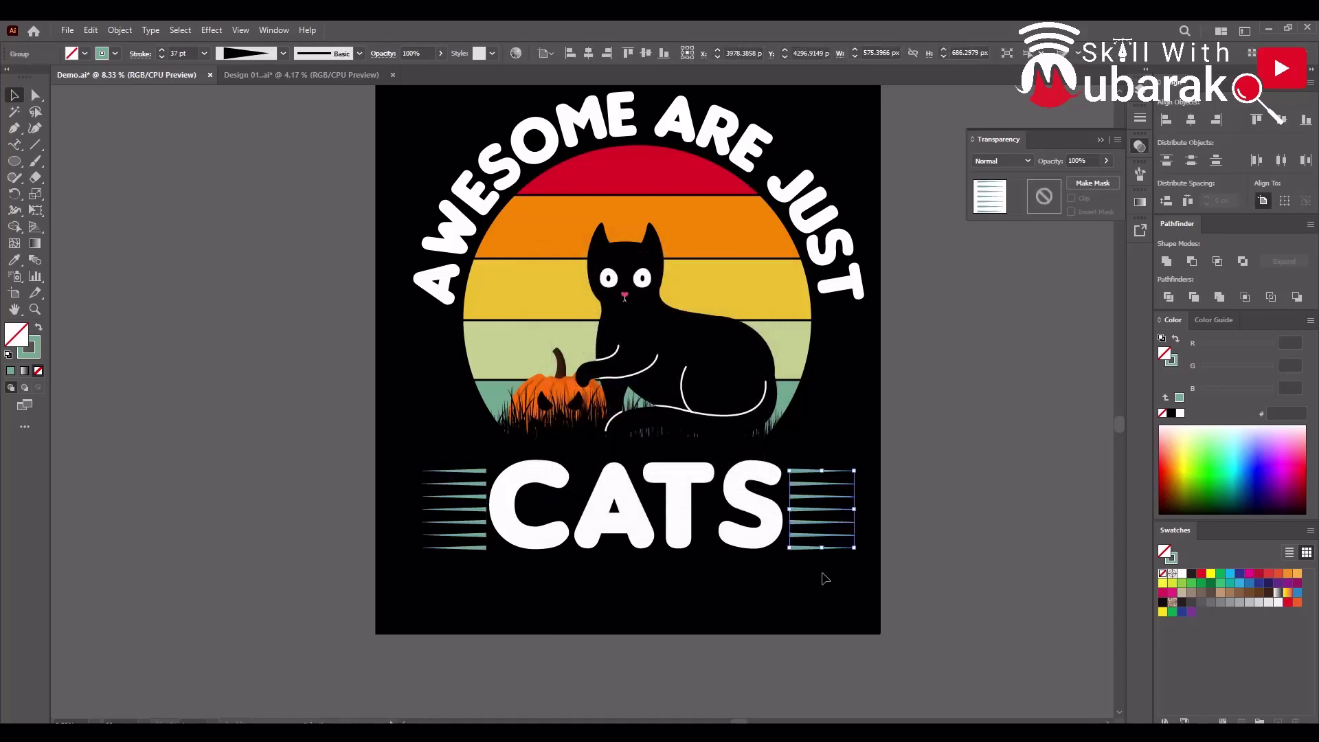
left_click_drag(880, 455, 462, 599)
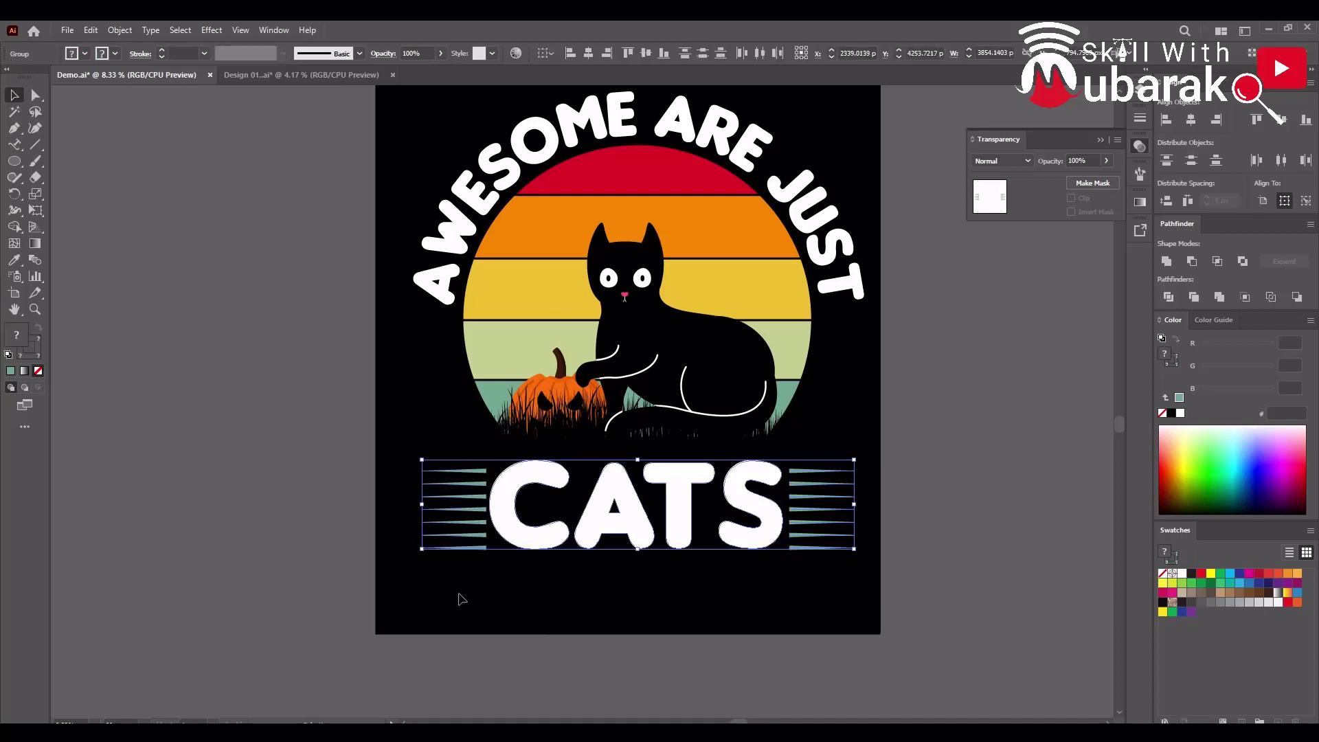
Expand the CATS stripes' appearance into plain shapes
left_click(120, 31)
left_click(172, 211)
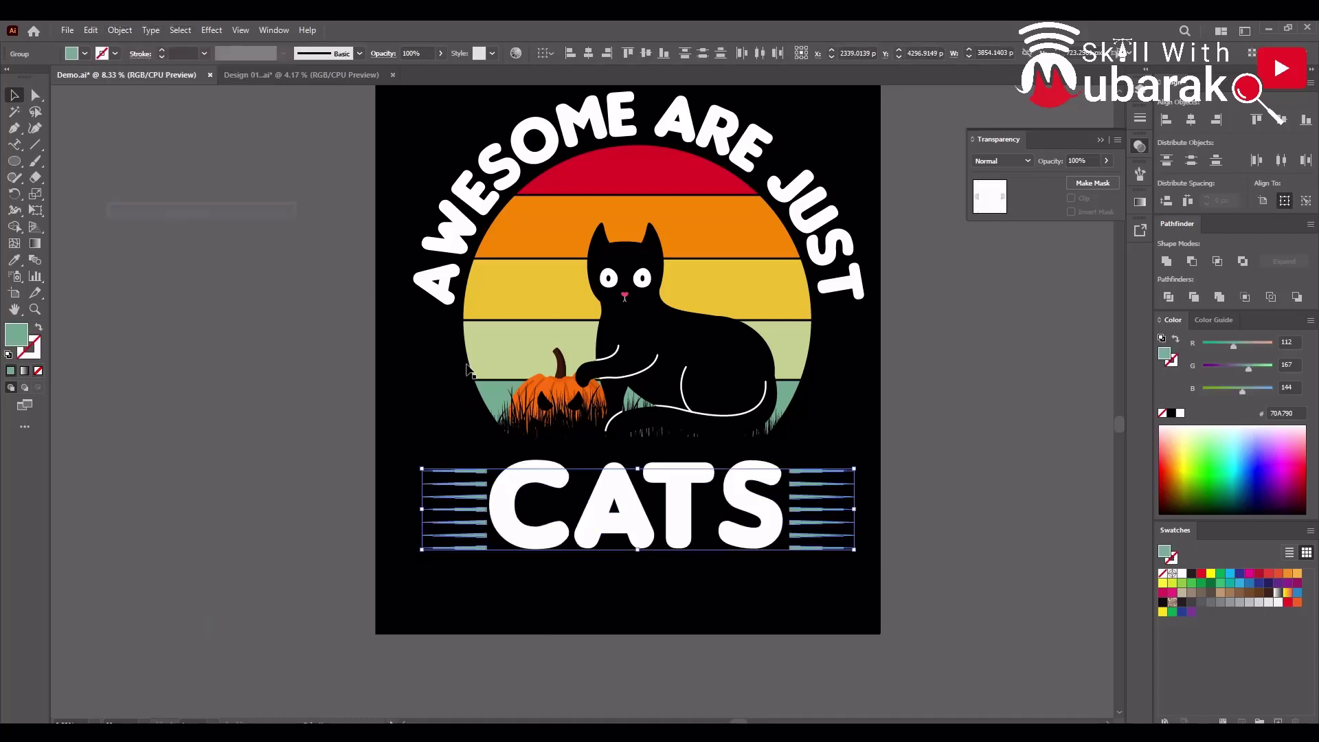
left_click(121, 31)
left_click(158, 195)
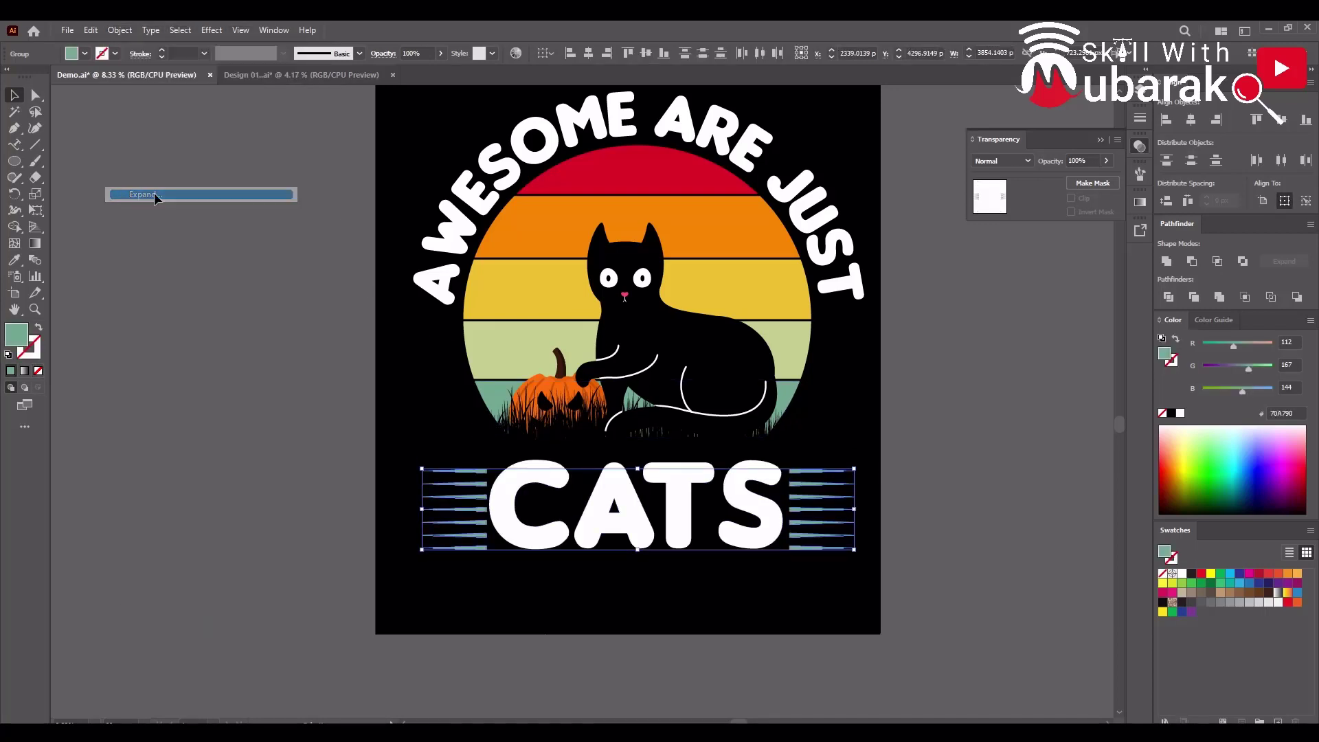
Fill the stripes and CATS with white and align them along their bottoms
left_click(875, 474)
left_click_drag(870, 462, 427, 606)
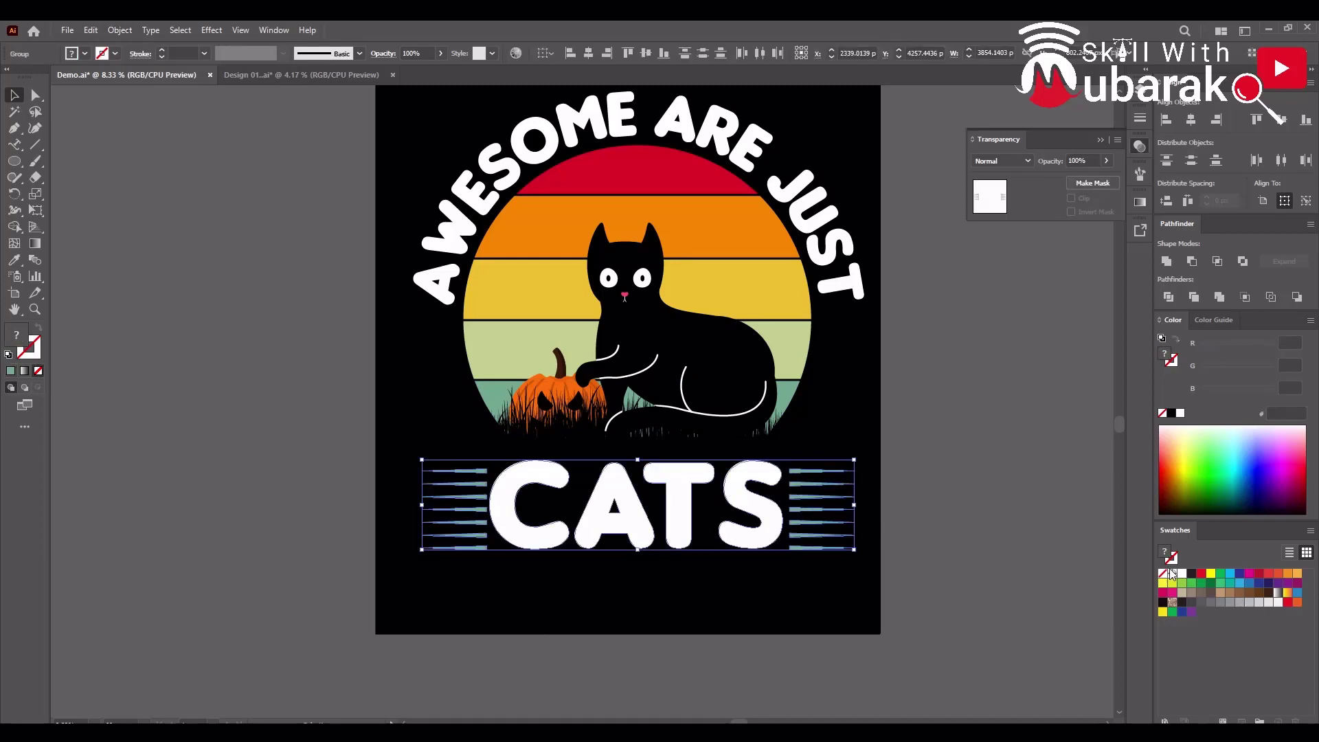
left_click(1181, 574)
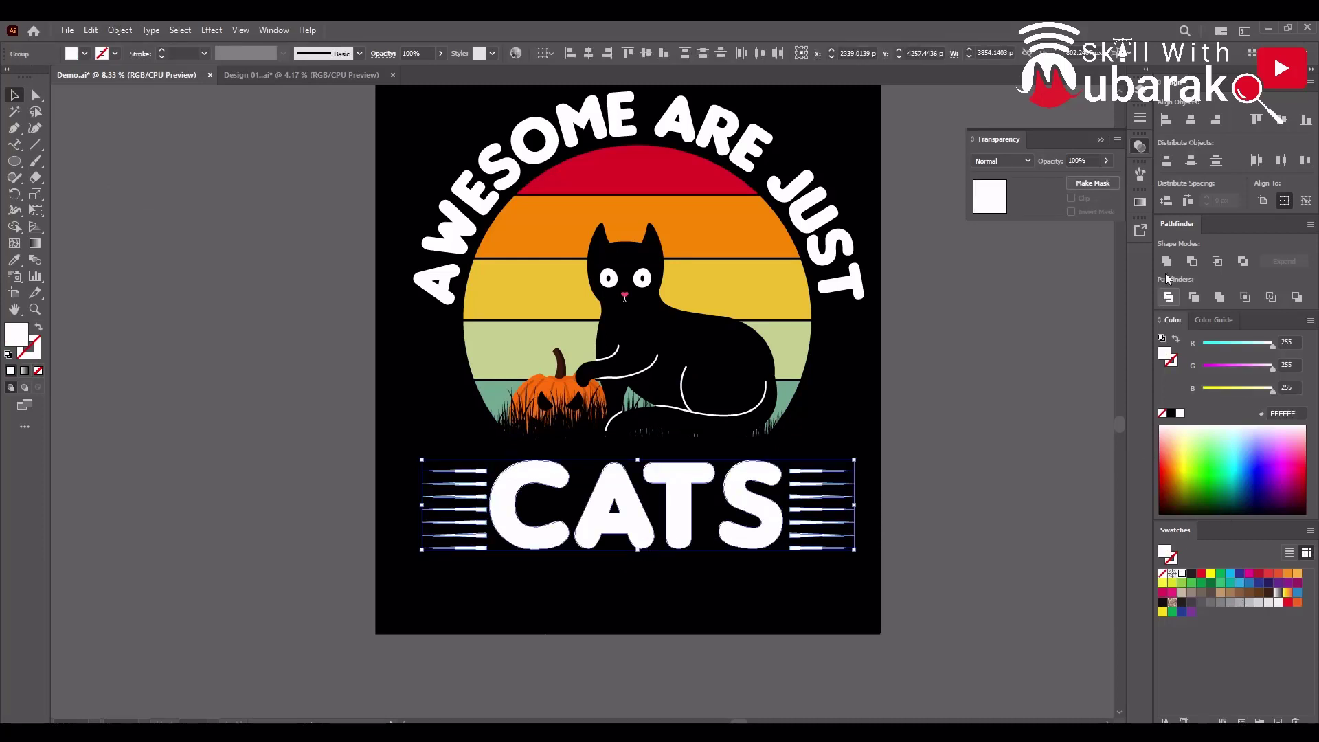
left_click(1305, 124)
left_click(921, 498)
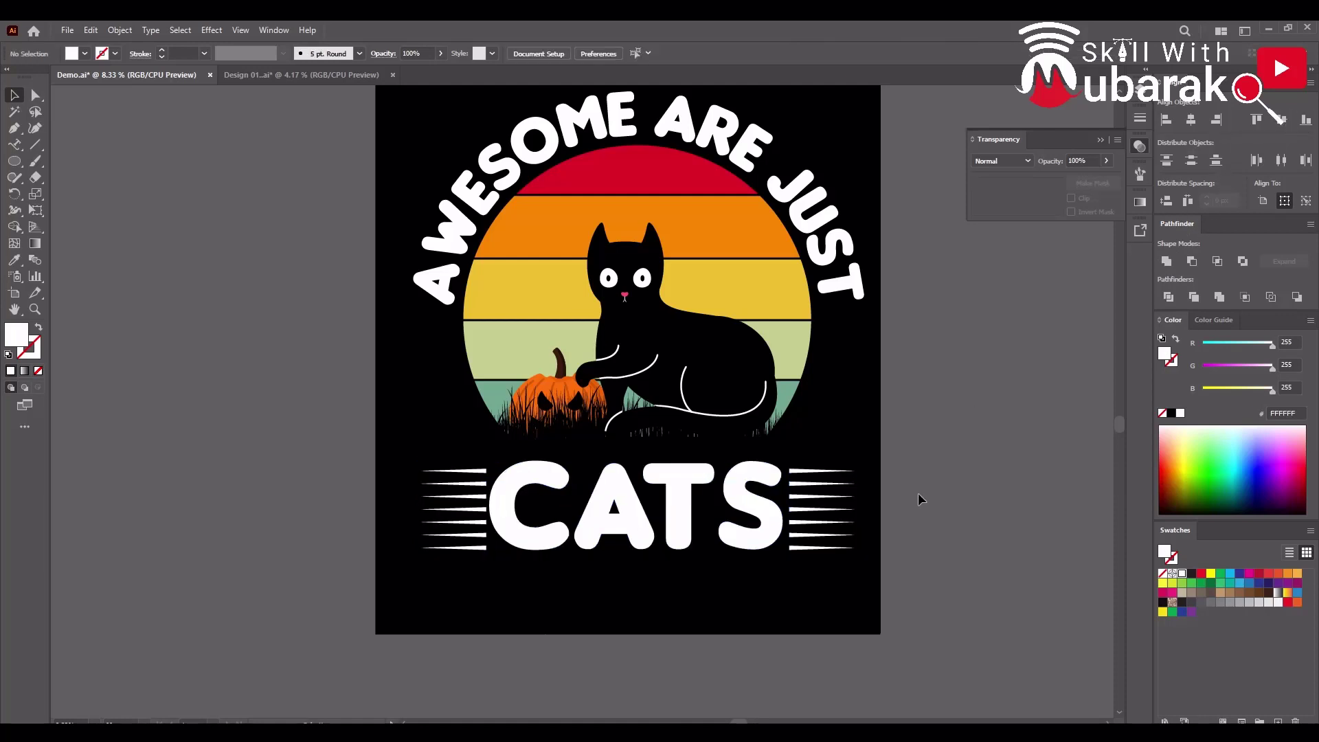
left_click_drag(843, 457, 824, 578)
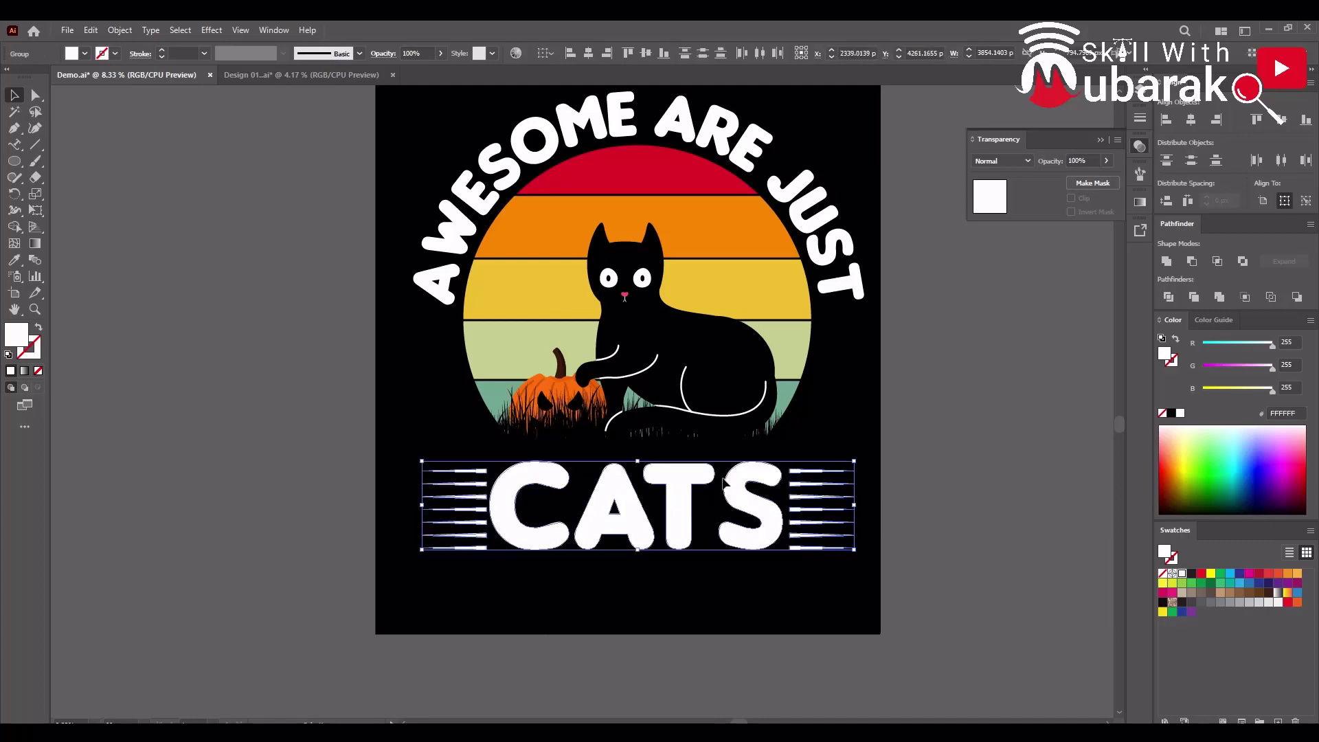
left_click(1280, 126)
Nudge the CATS group up, then draw a small star left of the circle
left_click(1007, 459)
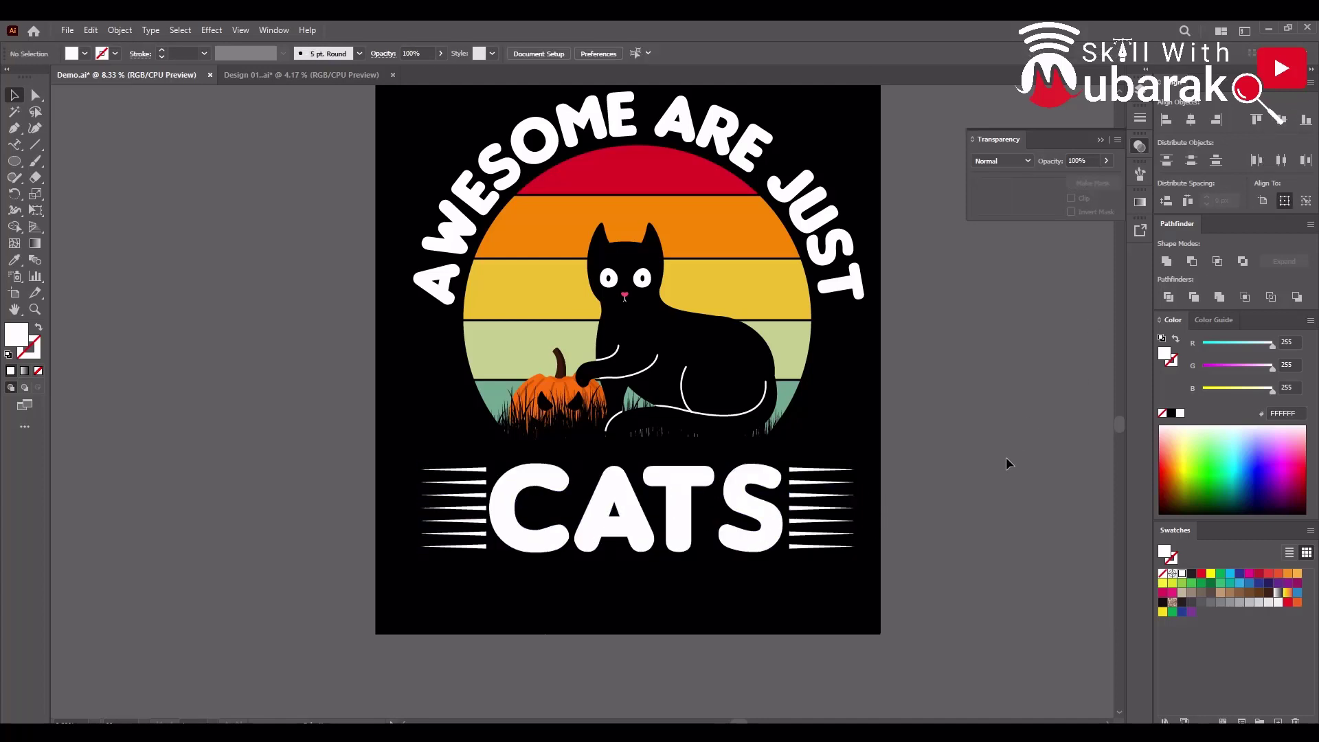
left_click_drag(923, 496, 383, 536)
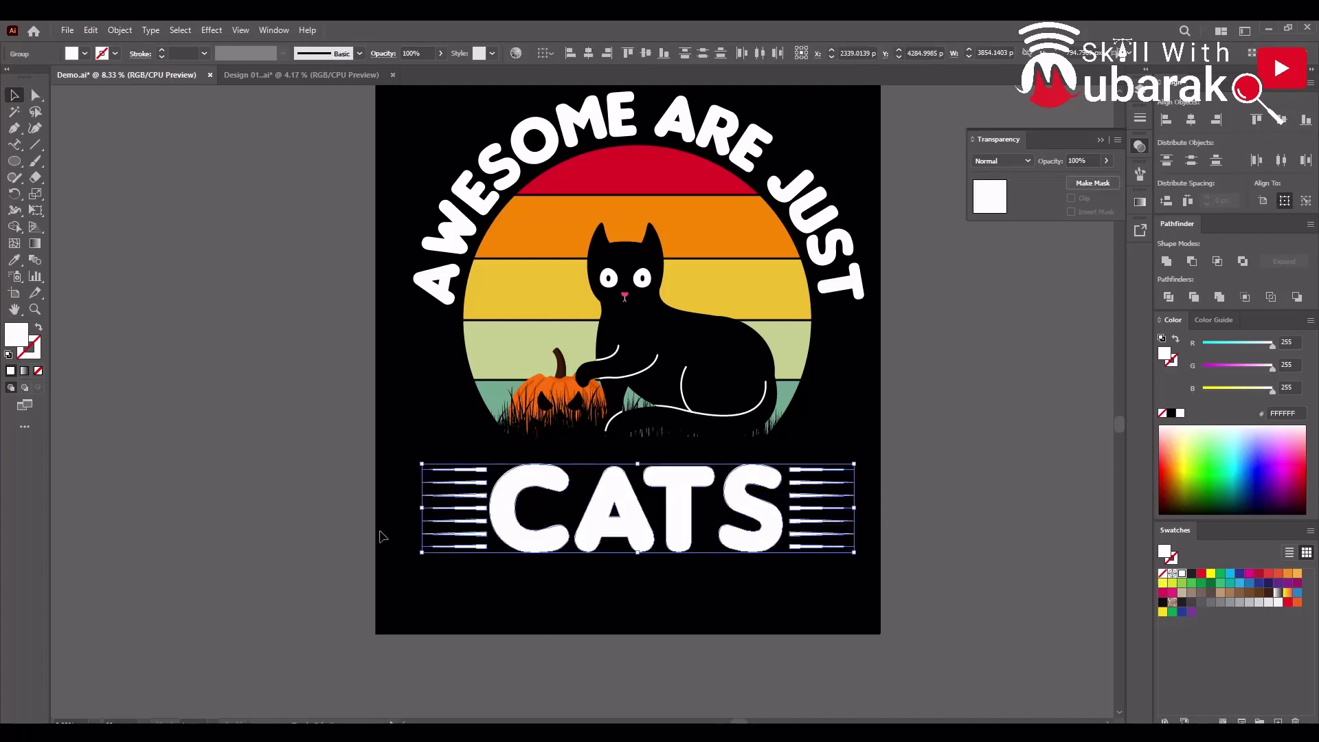
key("Up")
key("Up")
key("Up")
key("Up")
key("Up")
key("Up")
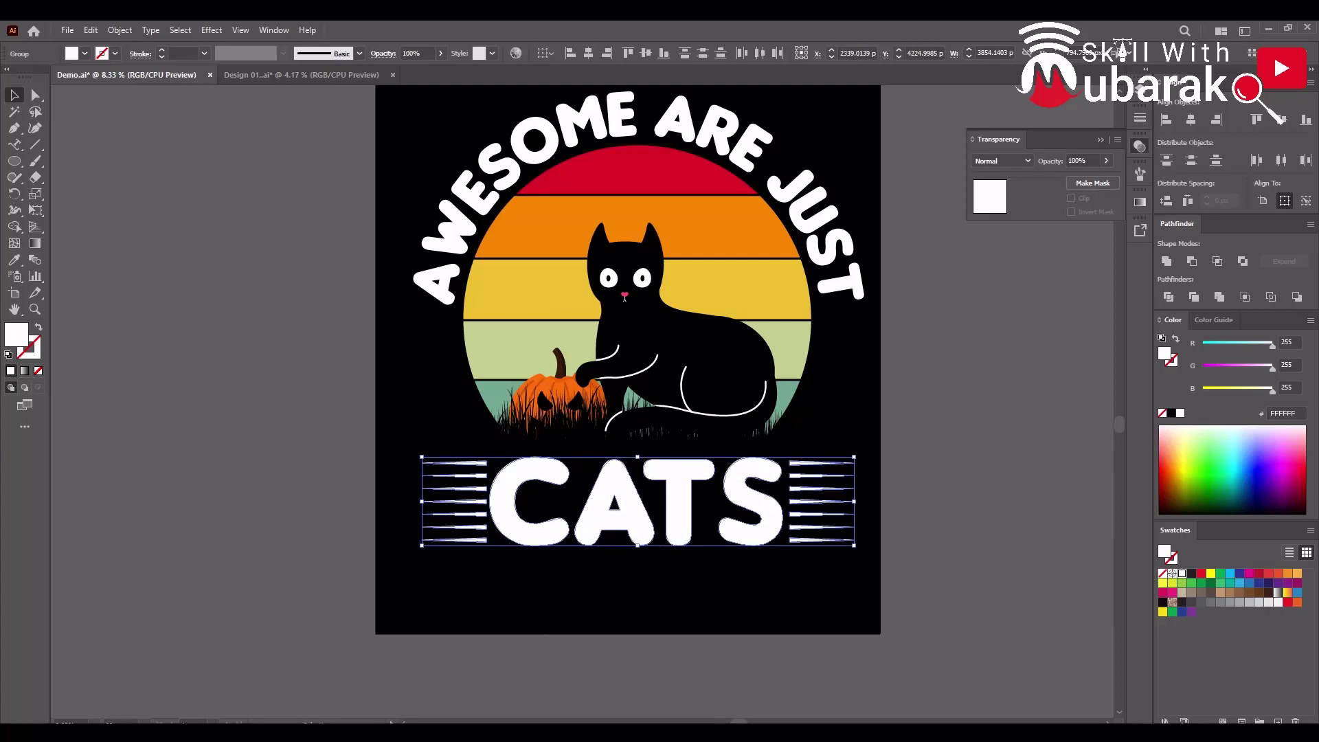
left_click(958, 512)
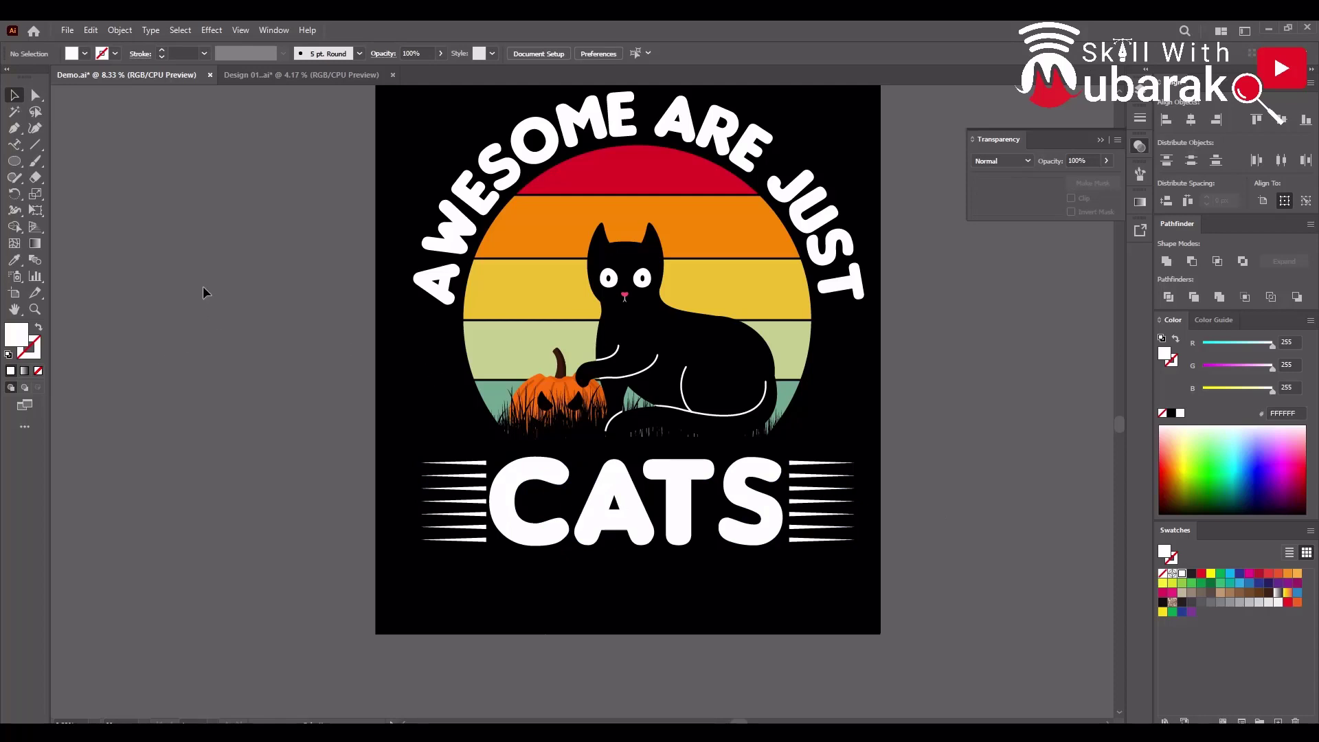
left_click_drag(24, 161, 77, 226)
mouse_move(437, 332)
left_mouse_down()
mouse_move(437, 315)
mouse_move(459, 421)
left_mouse_up()
Select the three left stars and copy them to the circle's right side
left_click(14, 94)
left_click(110, 265)
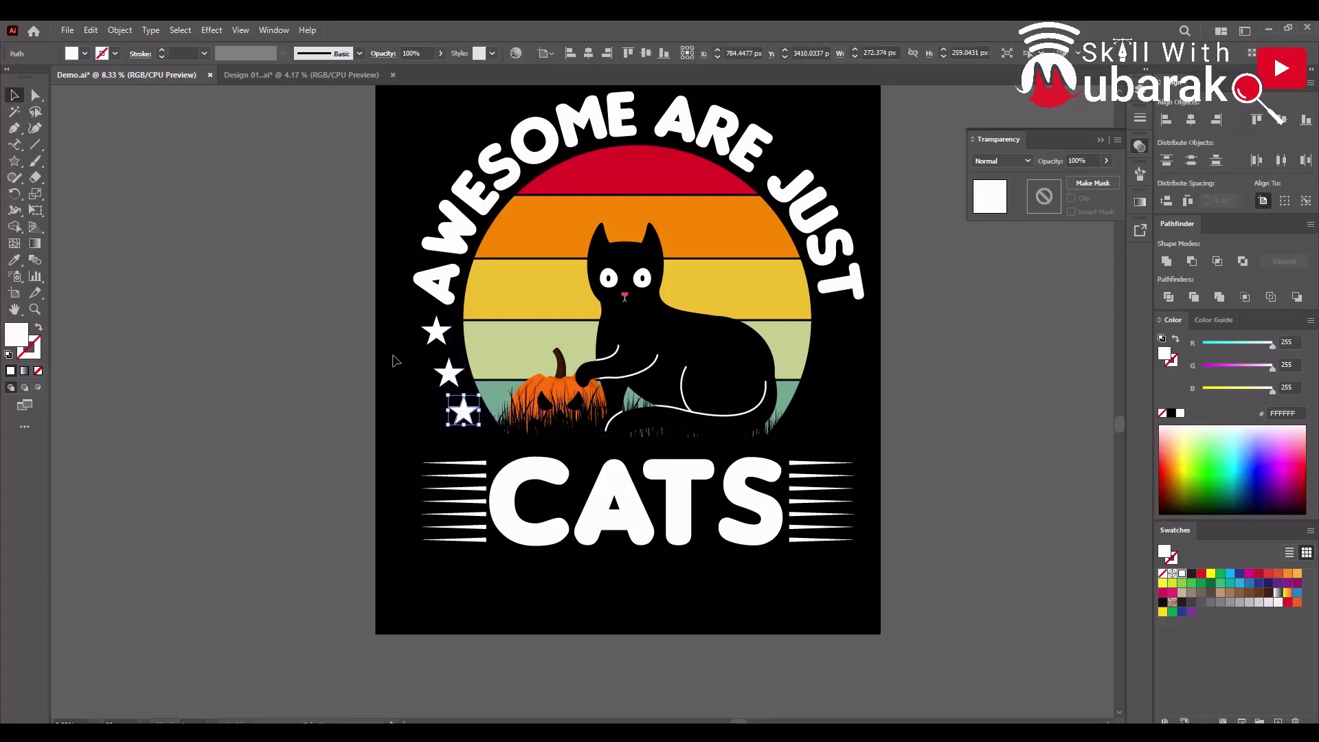
left_click(435, 335)
left_click(448, 375, "shift")
left_click(463, 413, "shift")
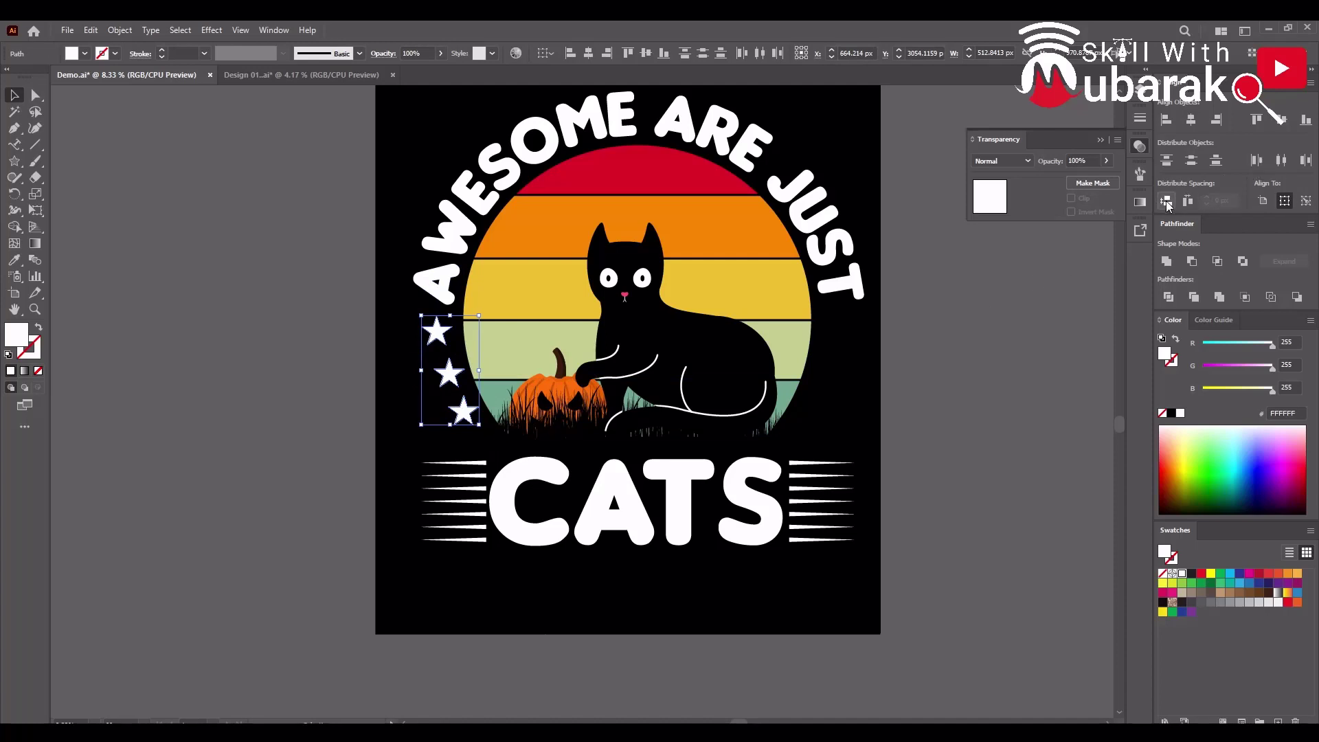
left_click_drag(451, 371, 846, 371)
Reflect the copied stars vertically and move them into place beside the sunset
right_click(849, 397)
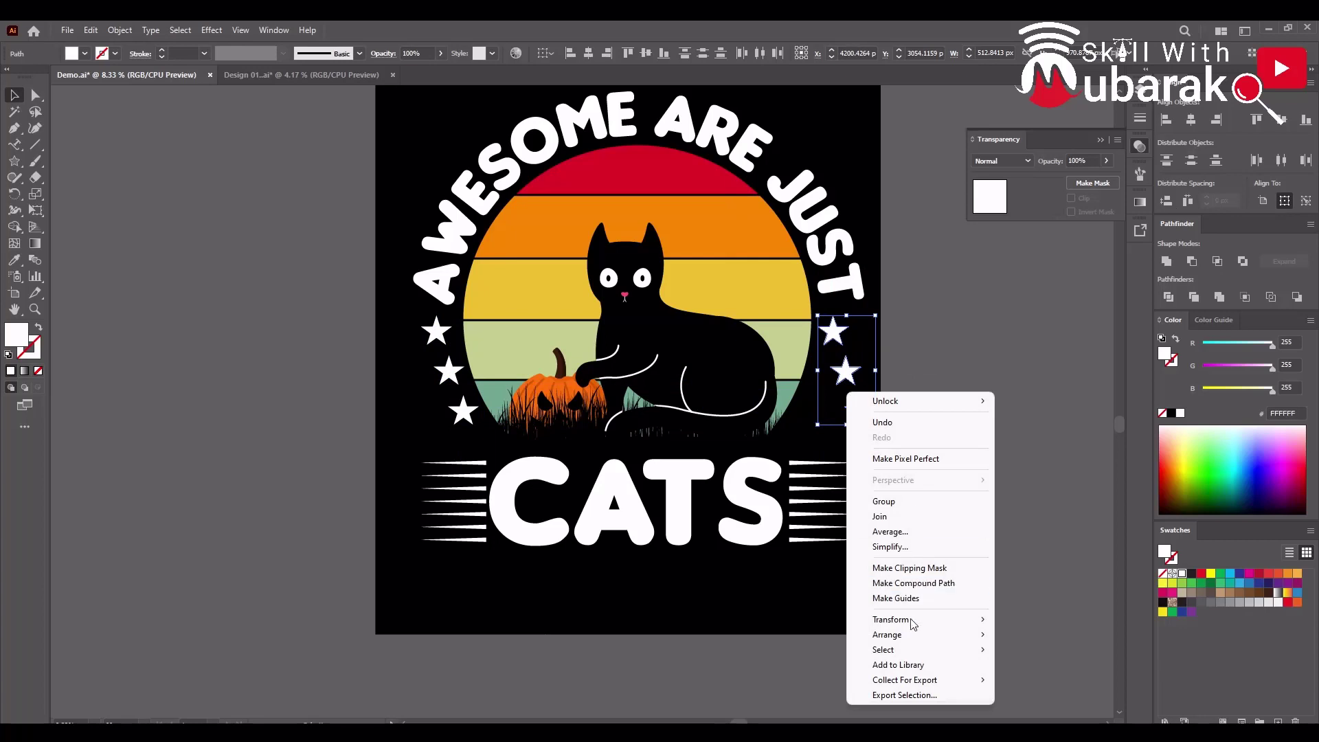
mouse_move(912, 625)
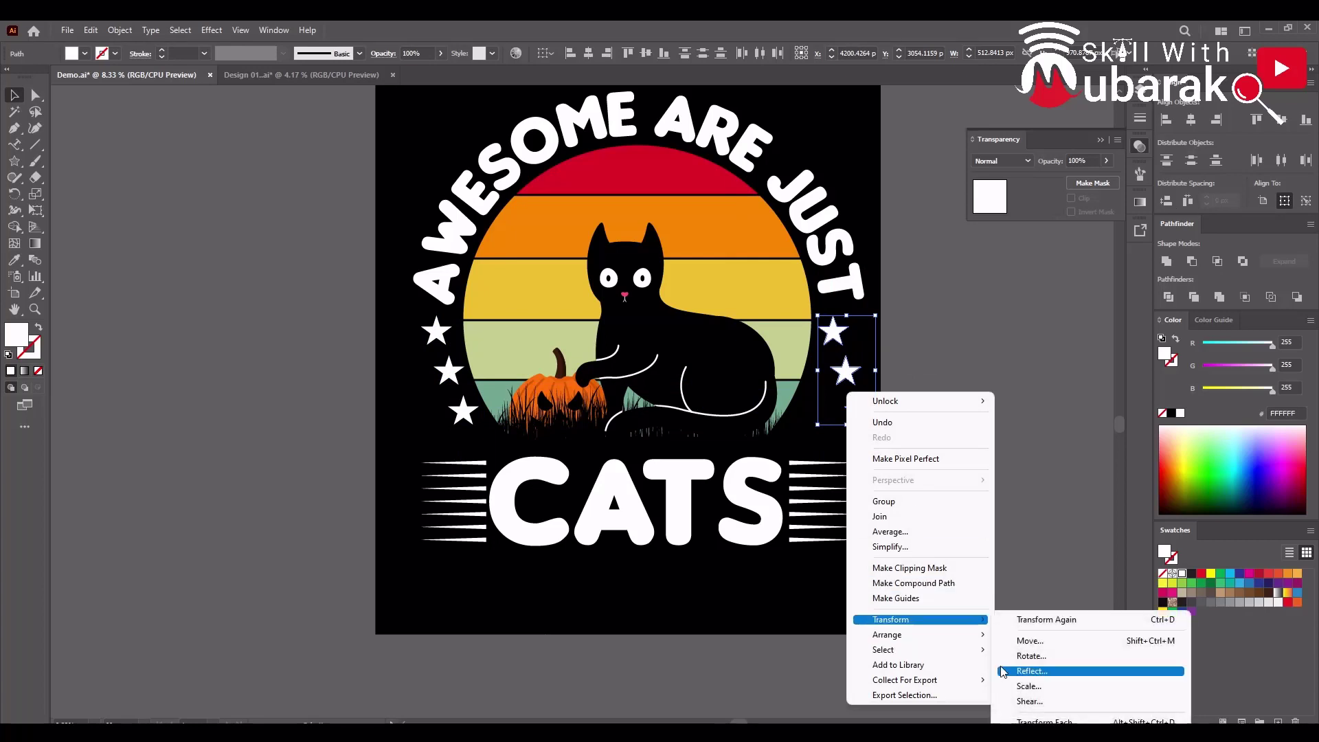
left_click(1032, 670)
left_click(664, 470)
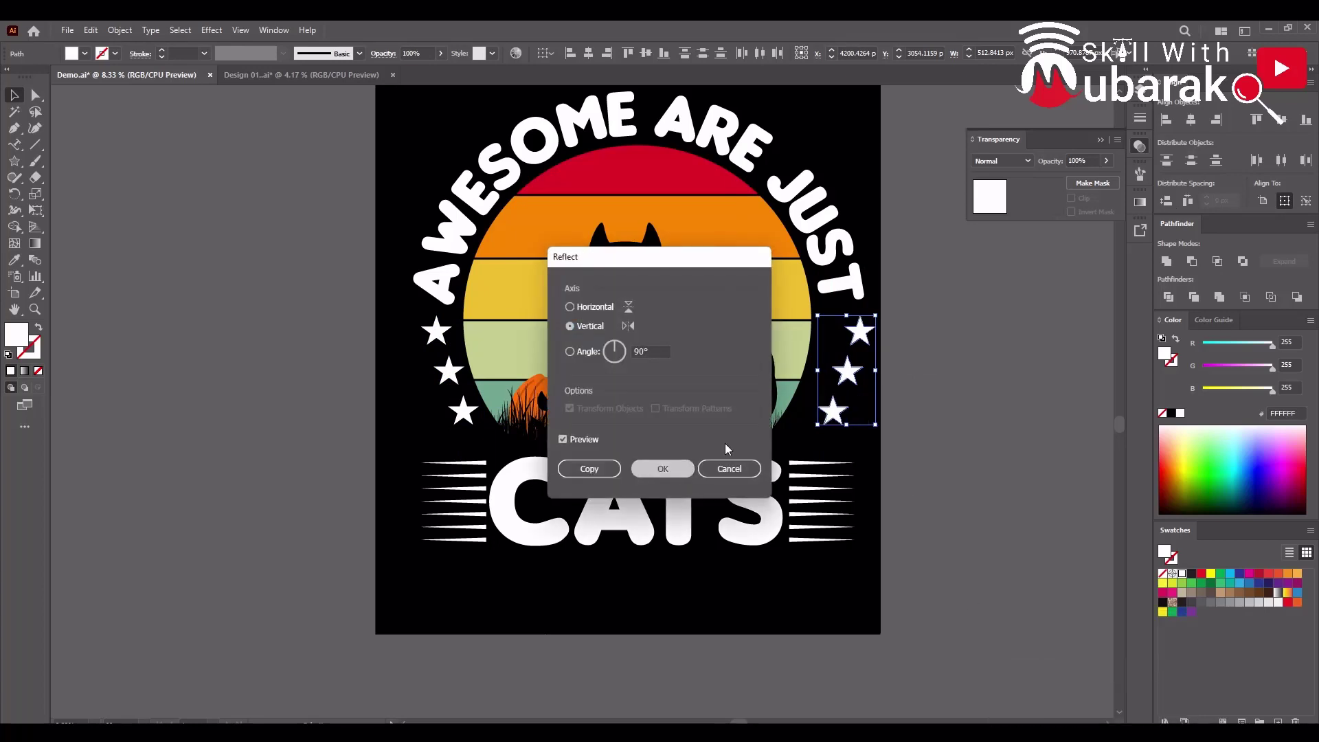
mouse_move(840, 374)
left_mouse_down()
mouse_move(823, 374)
mouse_move(829, 385)
left_mouse_up()
left_click(951, 423)
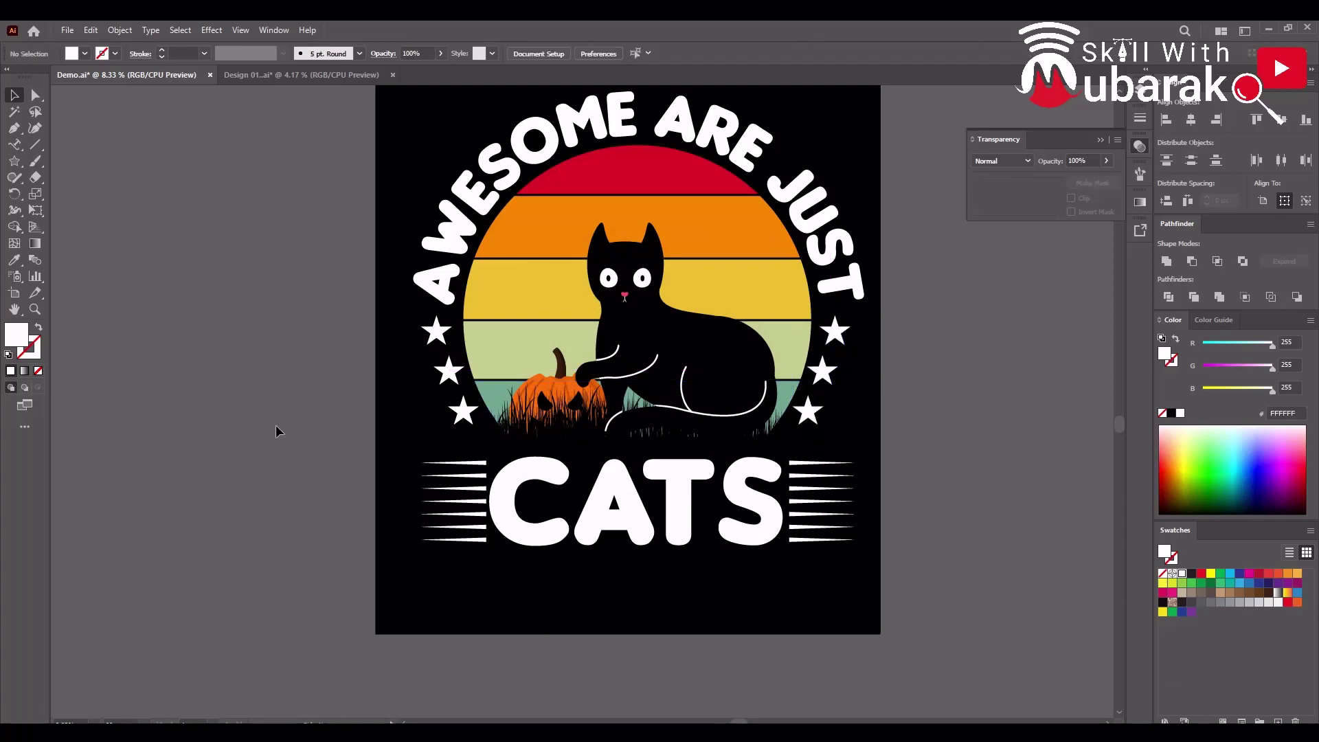
Shift the middle star of each column slightly outward from the circle
left_click(829, 377)
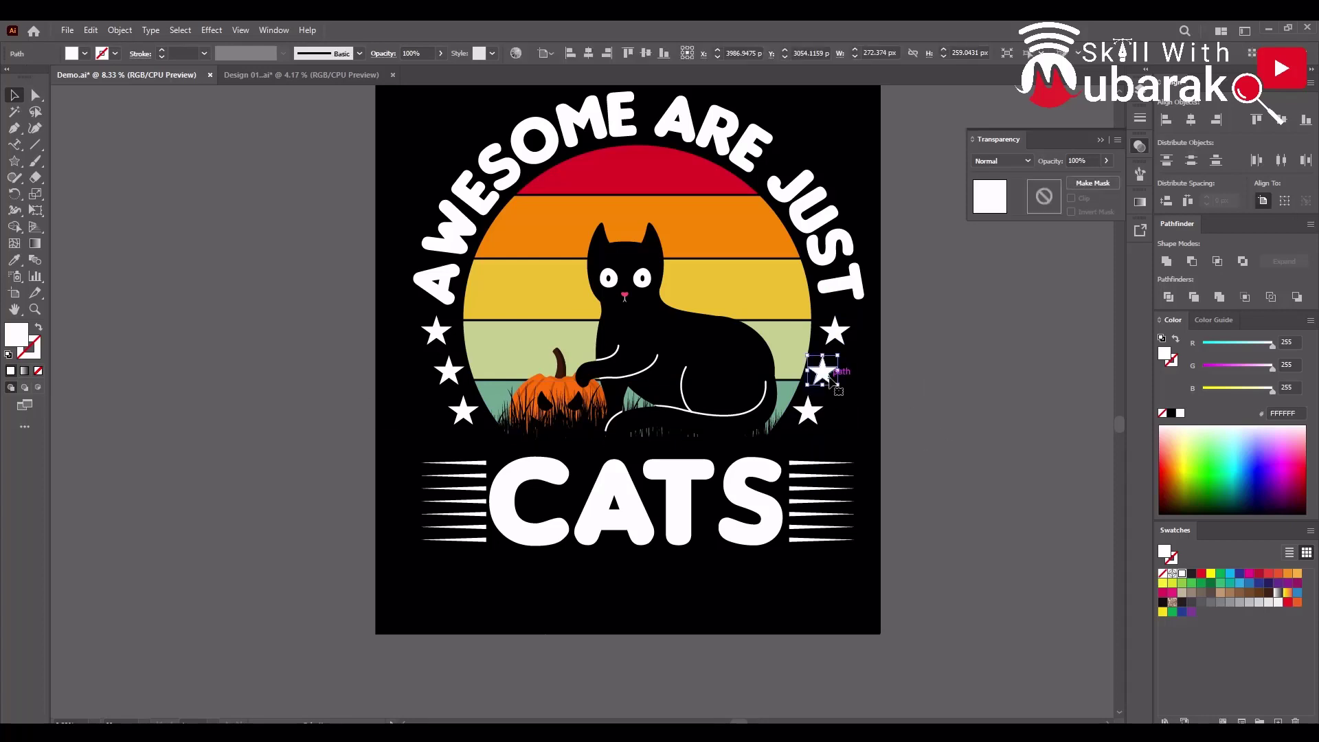
left_click_drag(831, 378, 834, 379)
left_click_drag(451, 382, 452, 383)
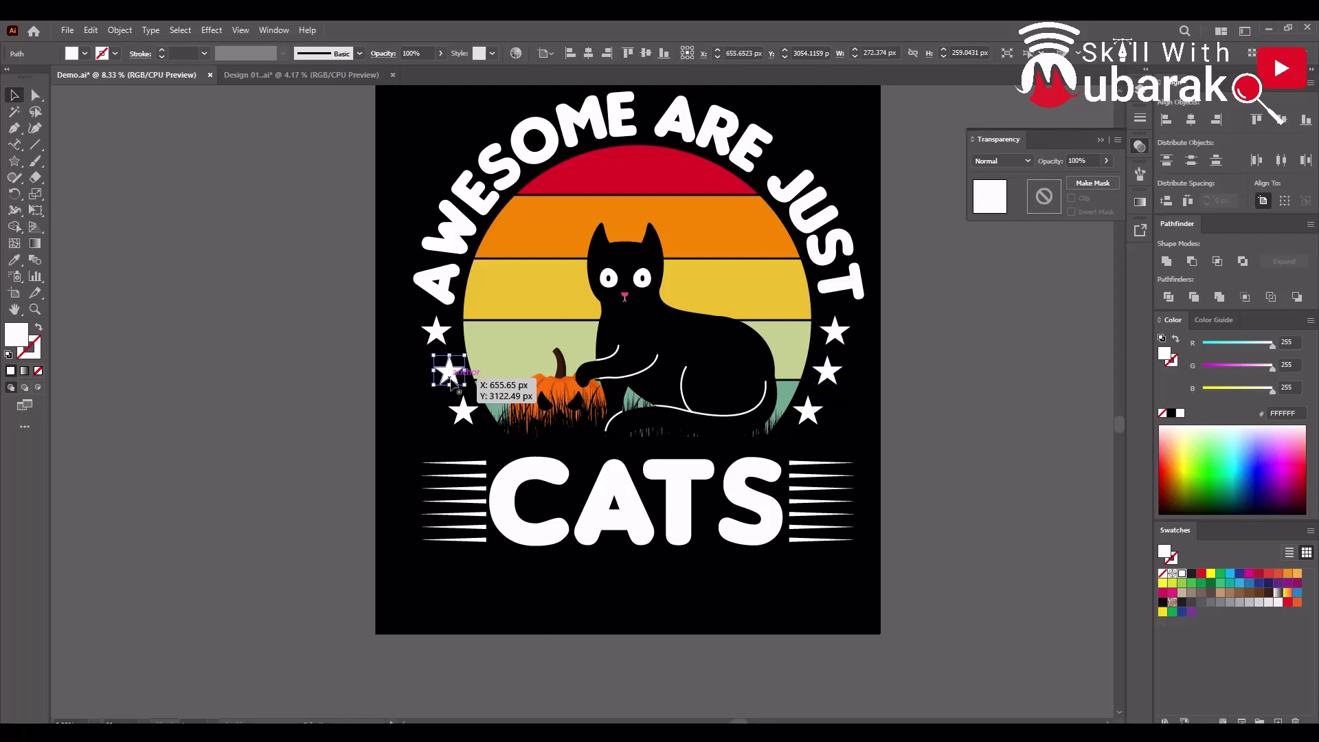
key("shift+Left")
key("shift+Left")
key("shift+Left")
key("shift+Left")
key("shift+Left")
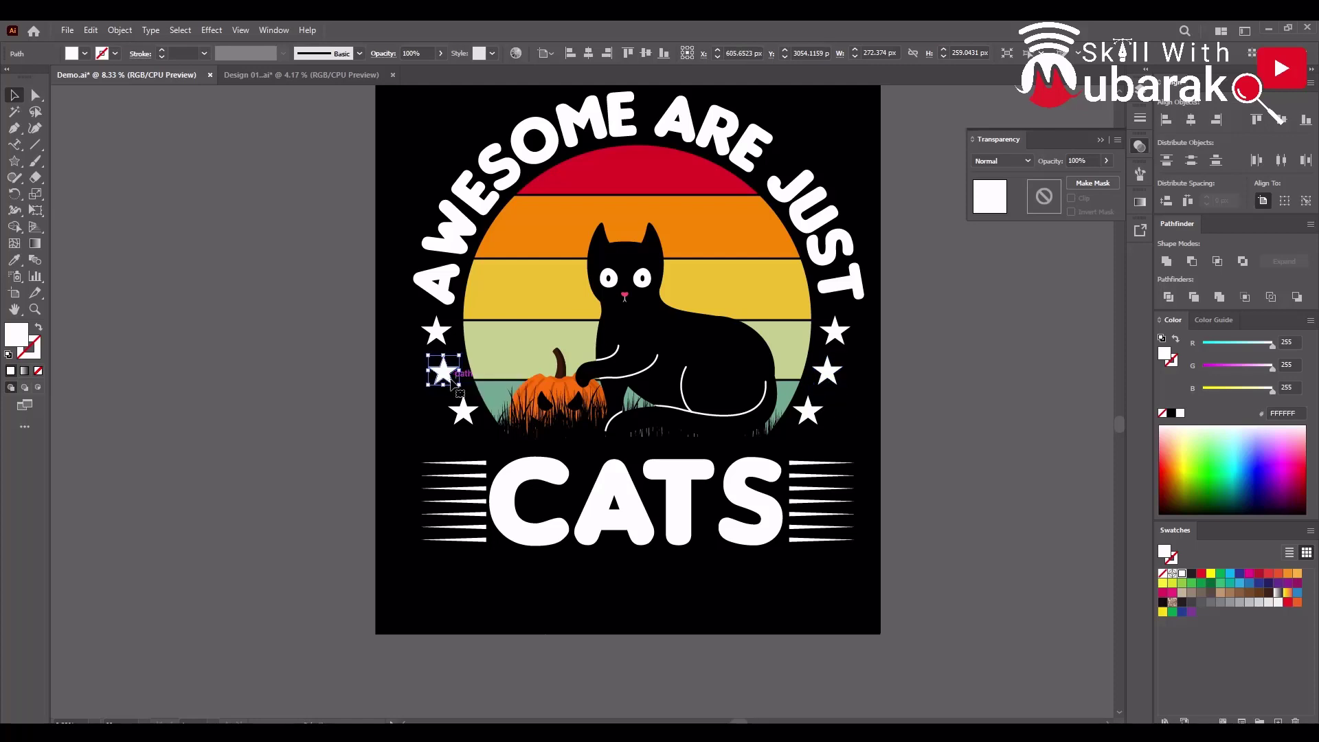
left_click(972, 516)
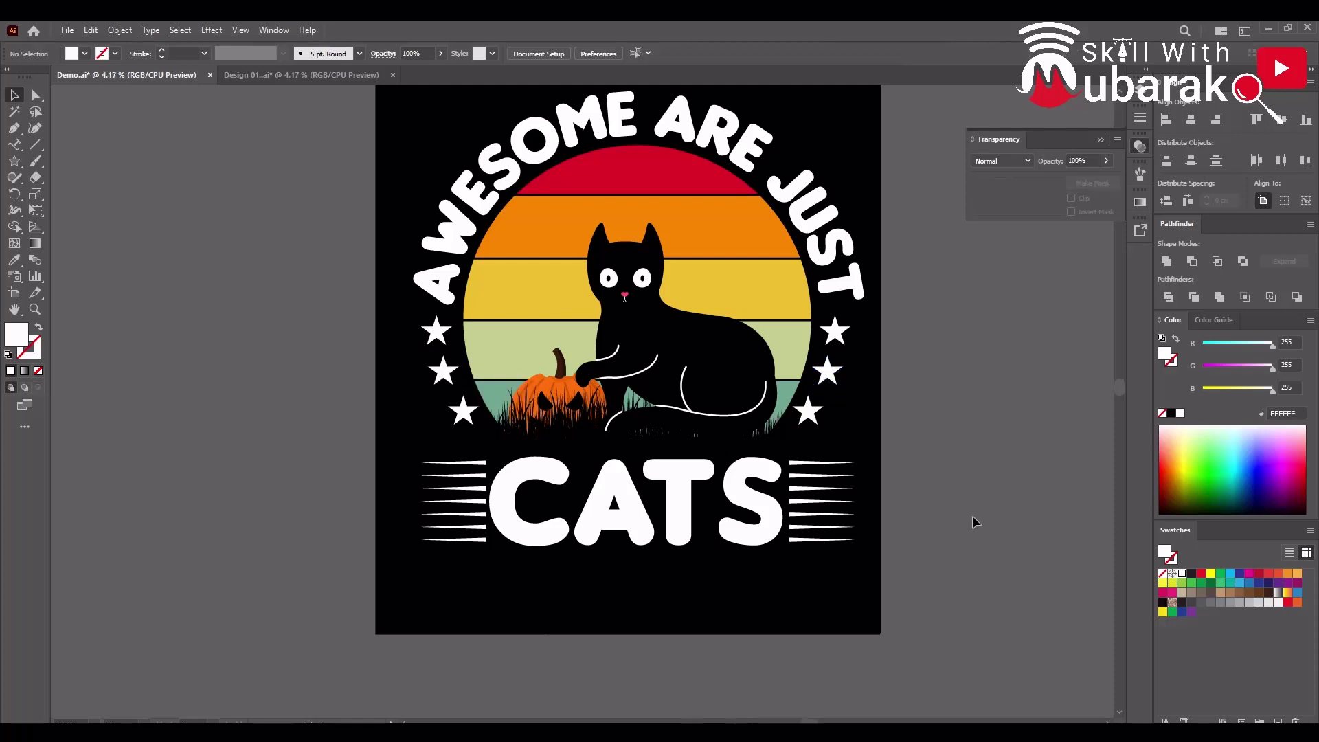
Reframe the view, close the Transparency panel, and select the entire cat design
key("ctrl+minus")
key("ctrl+minus")
key("ctrl+minus")
key("ctrl+plus")
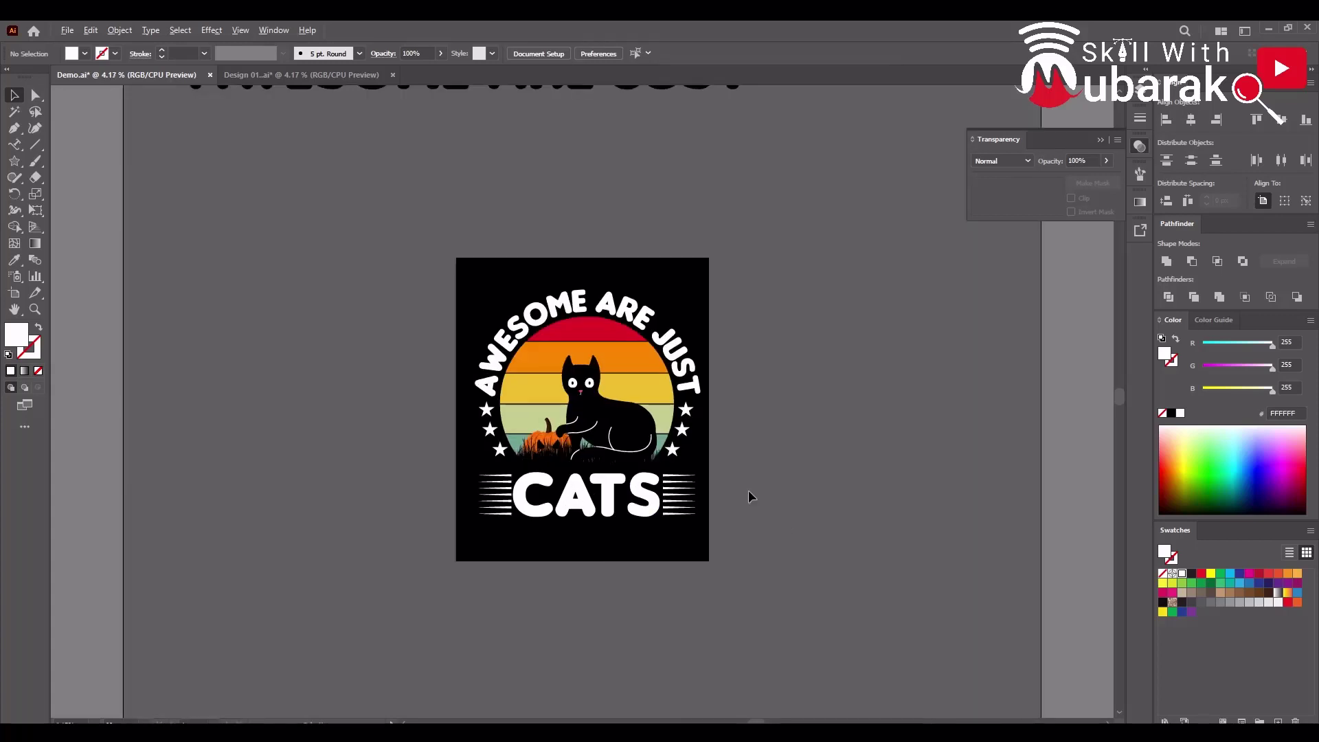
left_click_drag(751, 489, 844, 484)
scroll(748, 440, "up", 1)
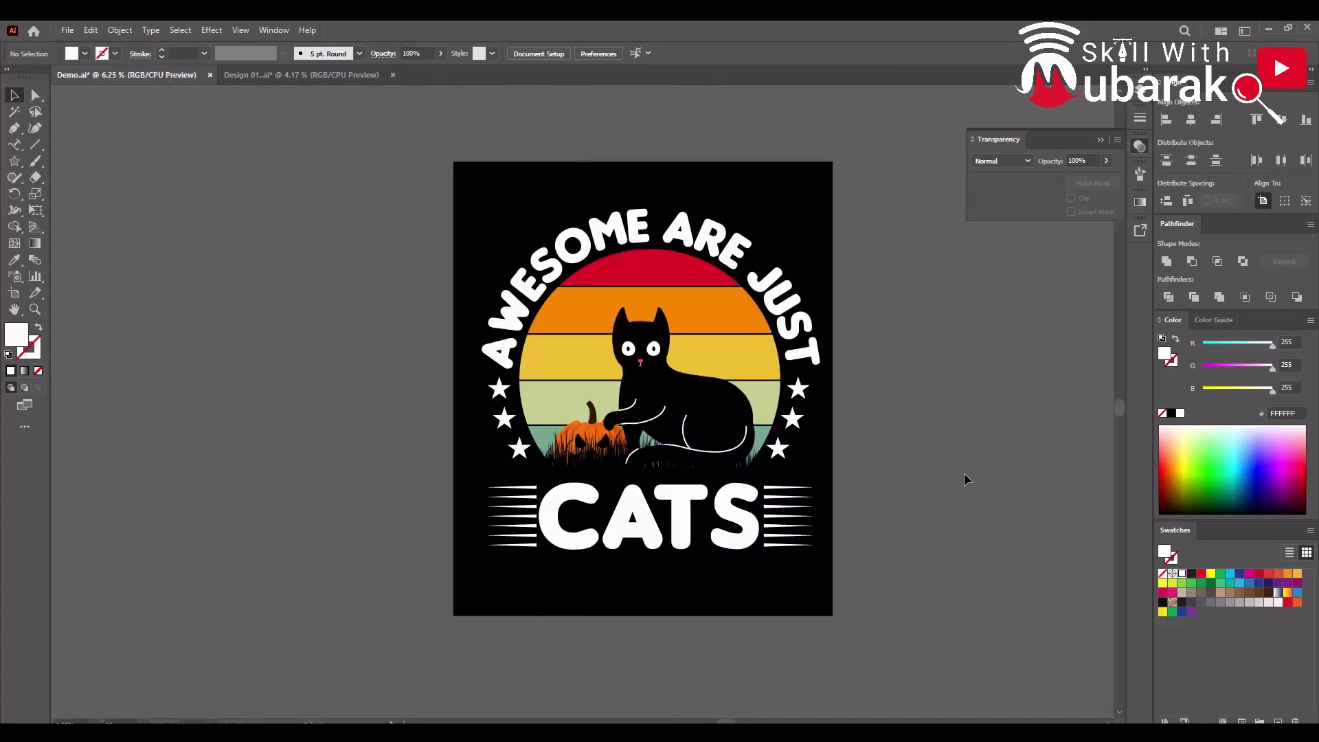
left_click(1102, 139)
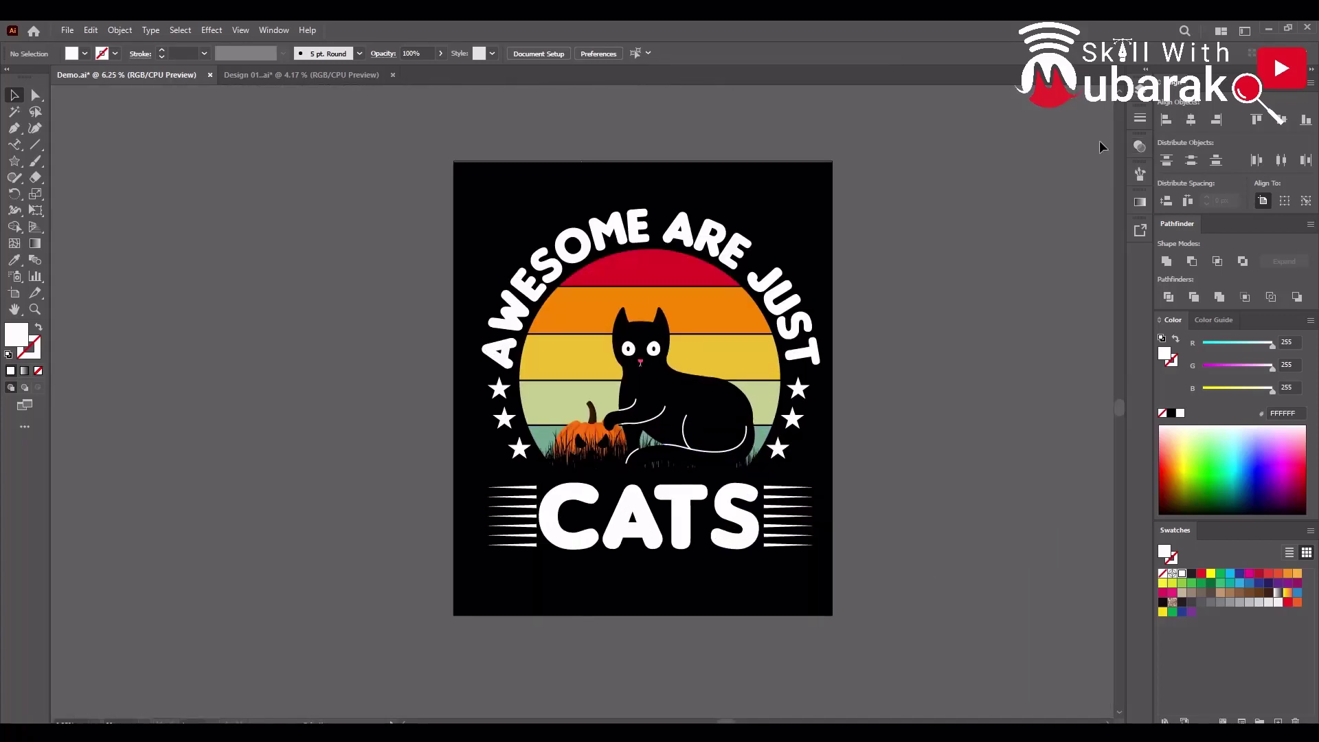
scroll(893, 259, "right", 1)
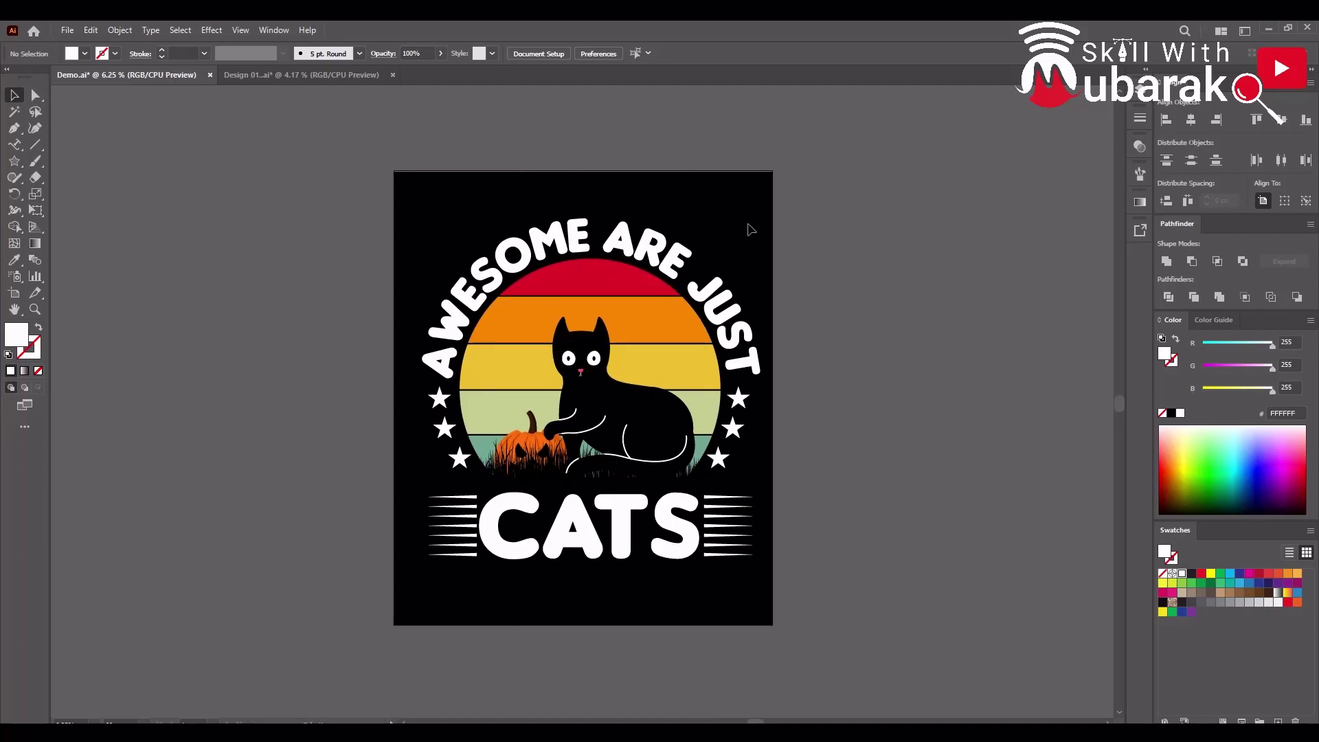
left_click_drag(413, 209, 816, 646)
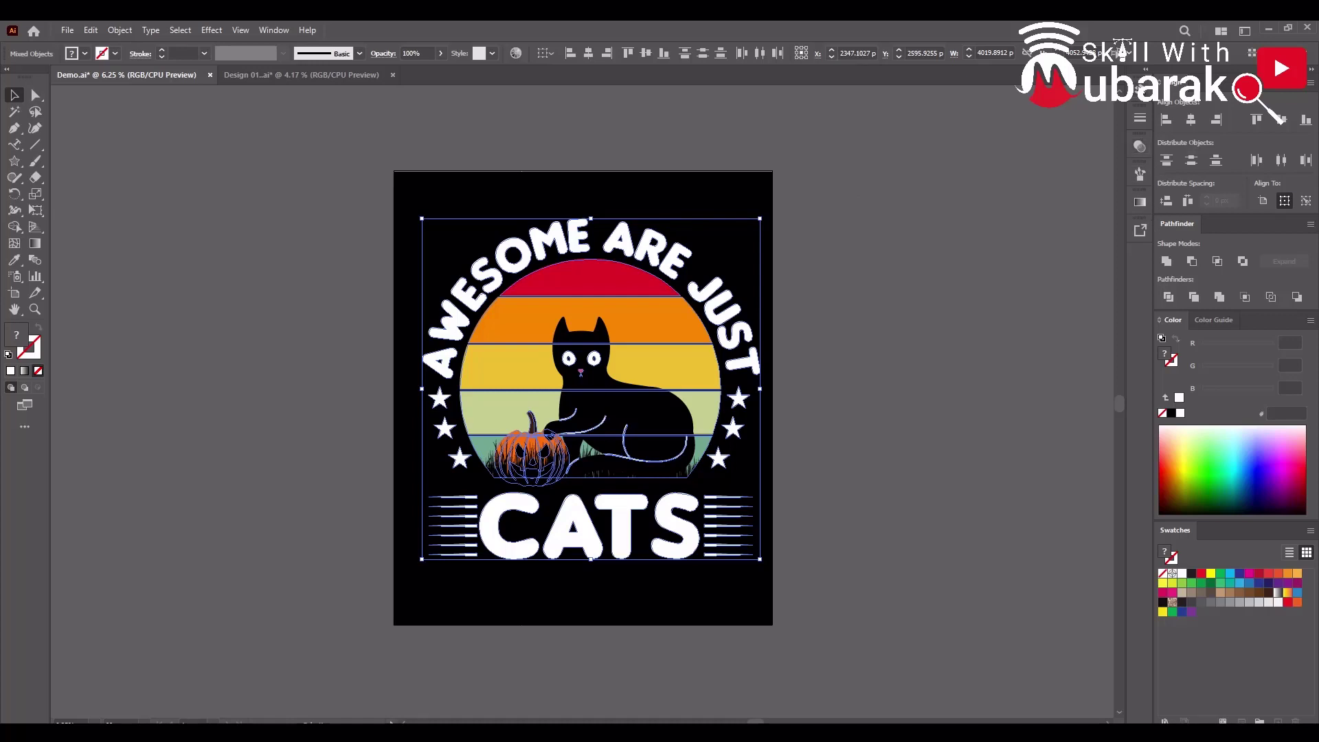
Unlock all objects and delete the black background rectangle
left_click(916, 302)
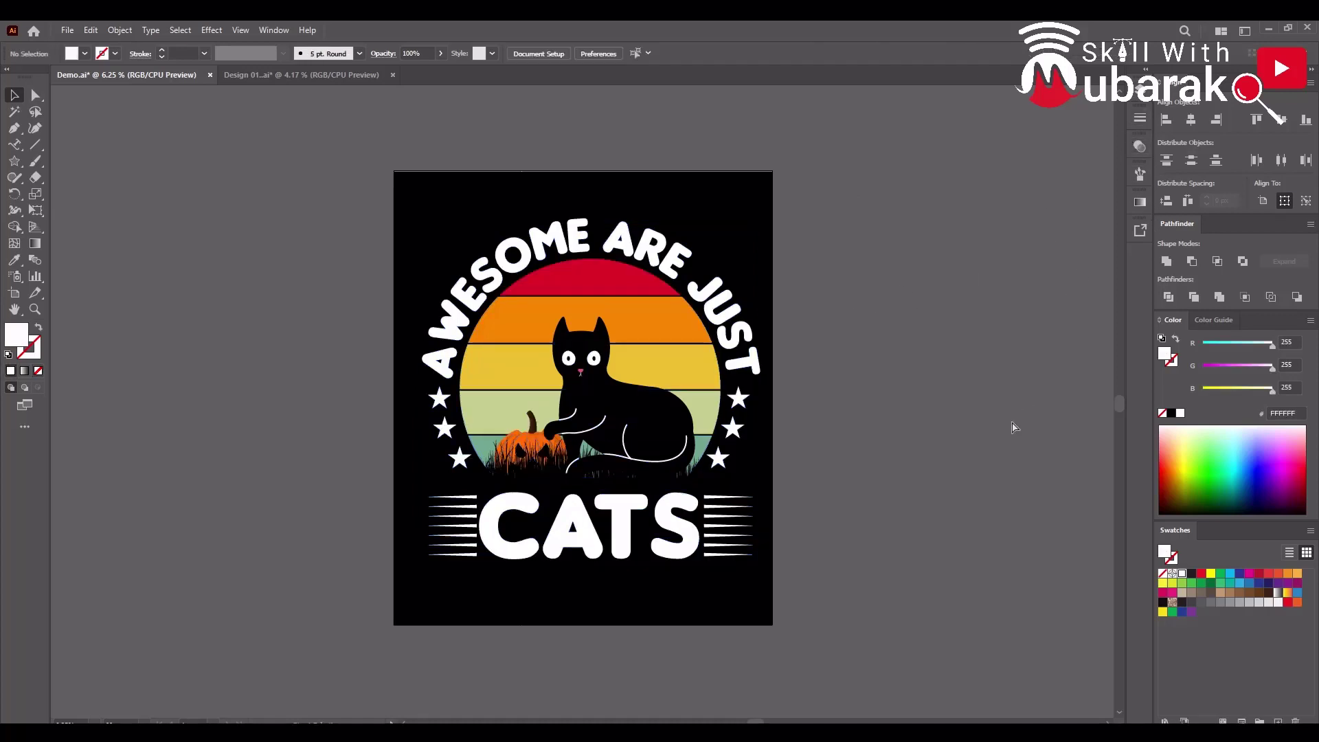
key("ctrl+alt+2")
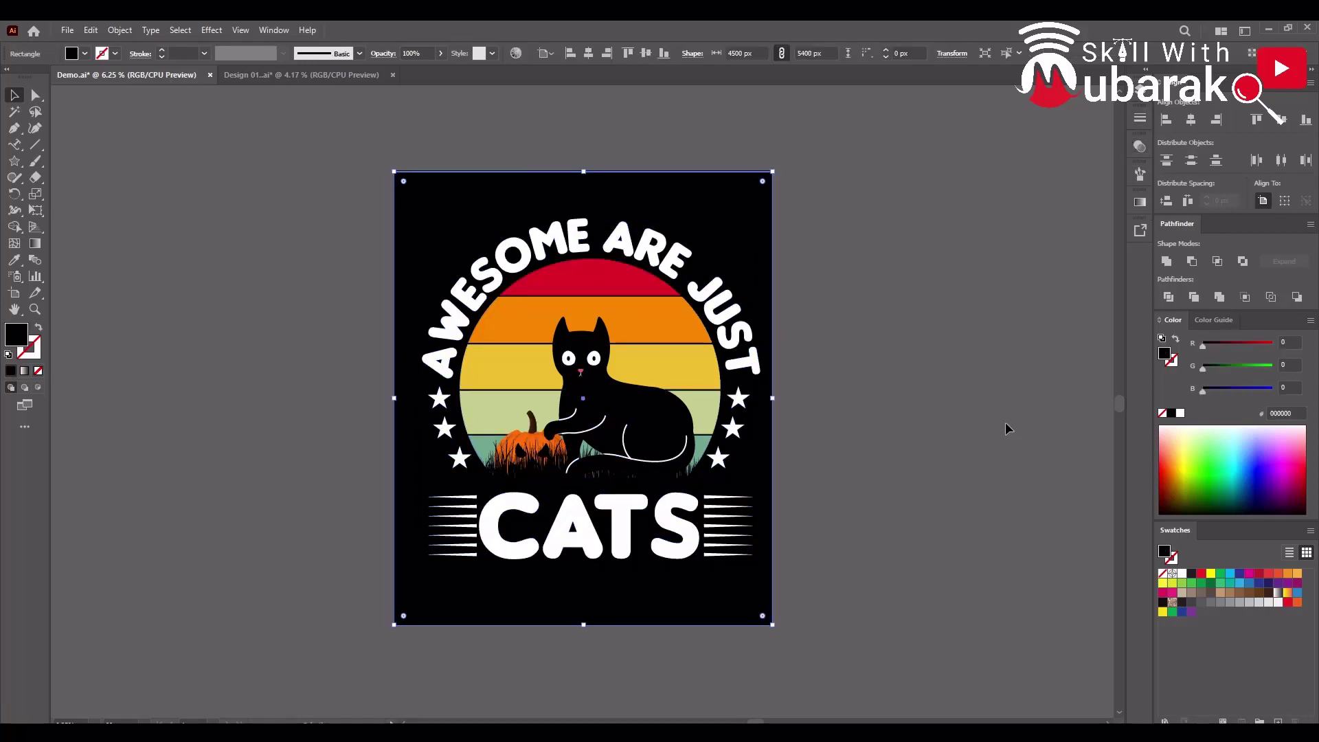
left_click(1007, 427)
left_click(739, 239)
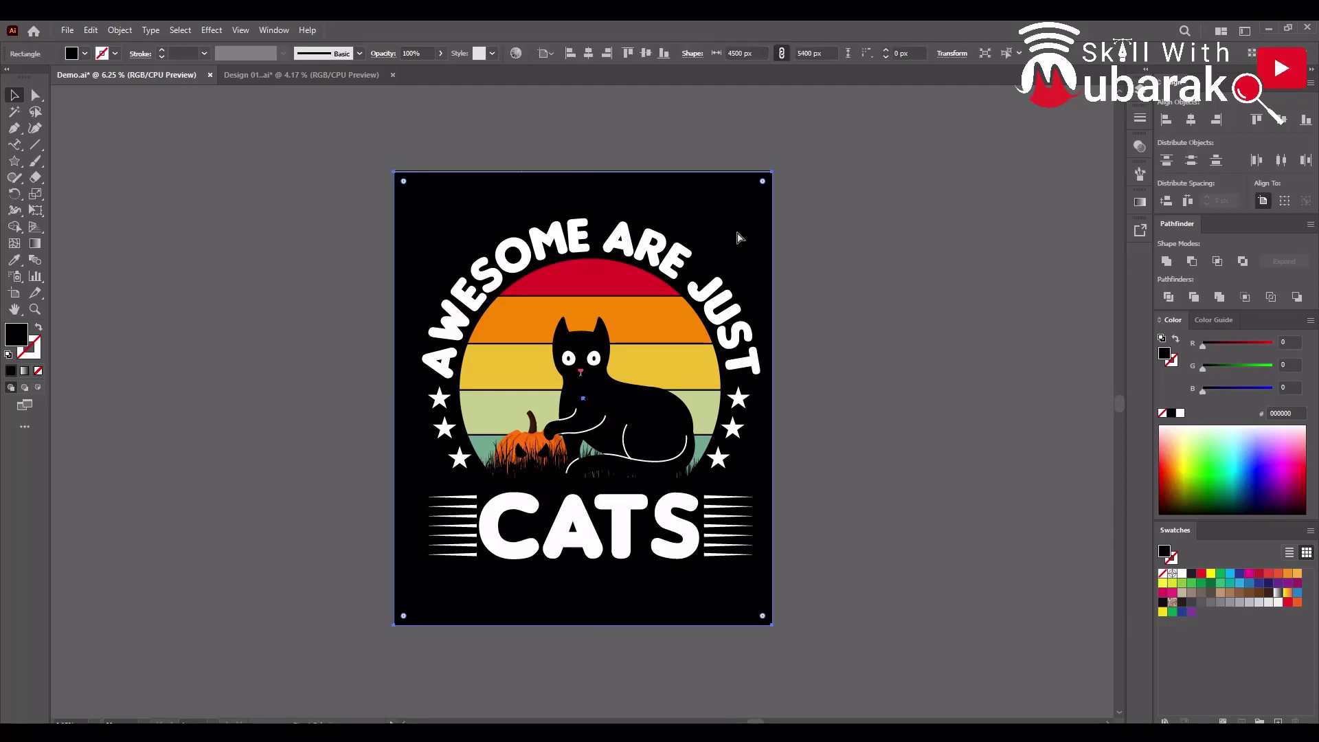
key("Delete")
Select all artwork, hide the bounding box, and open Save for Web
key("ctrl+a")
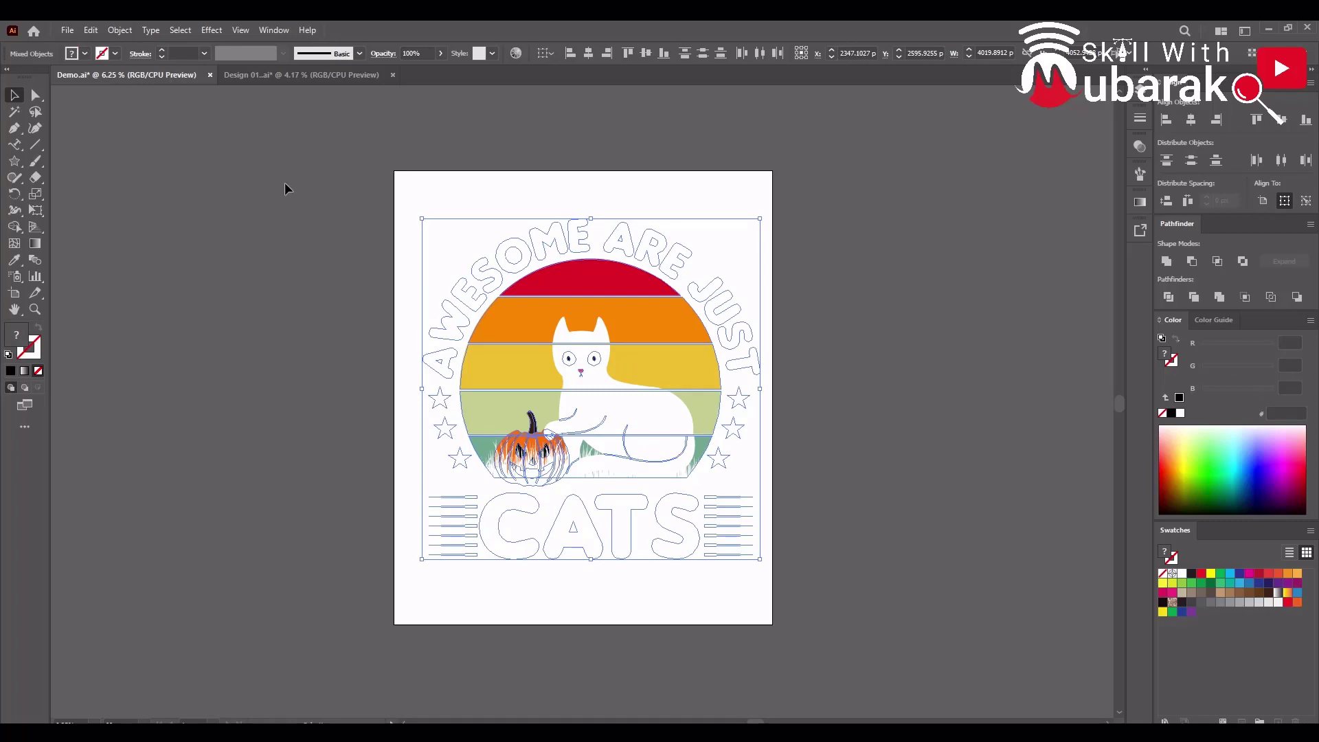
key("ctrl+shift+b")
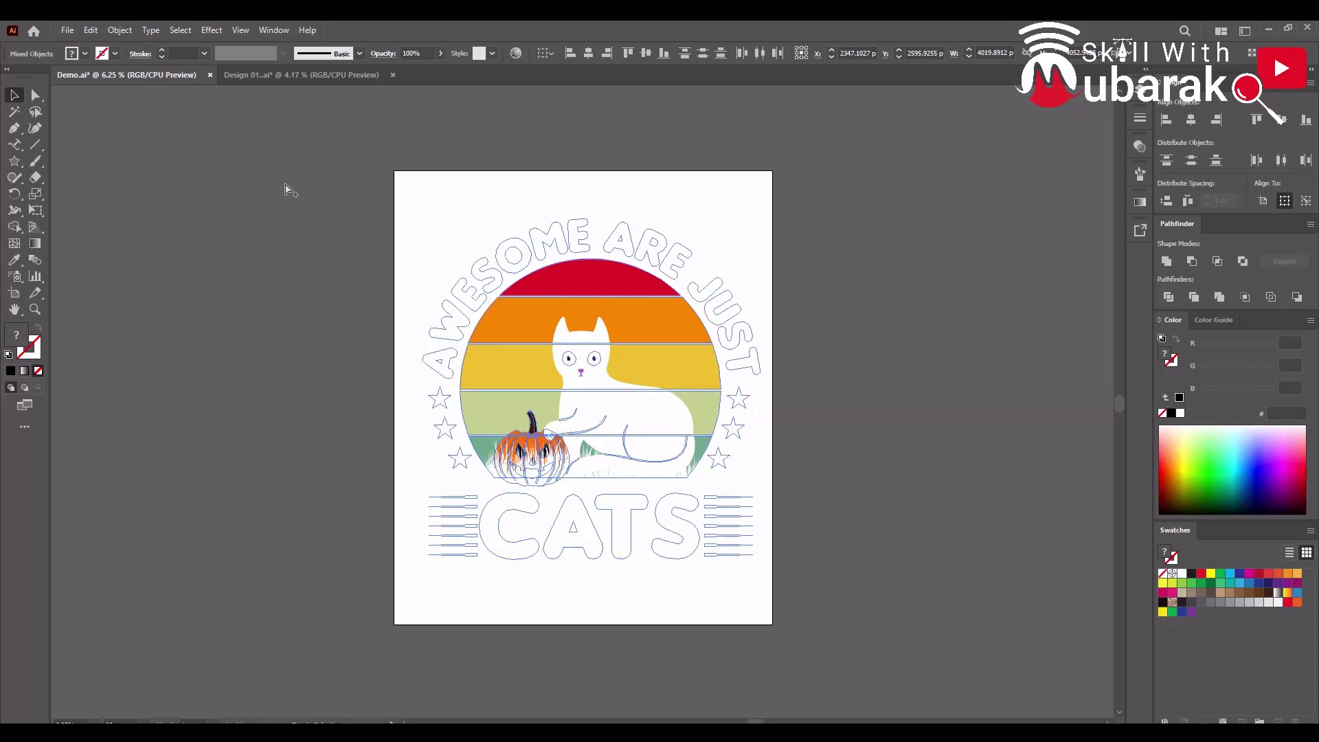
key("ctrl+alt+shift+s")
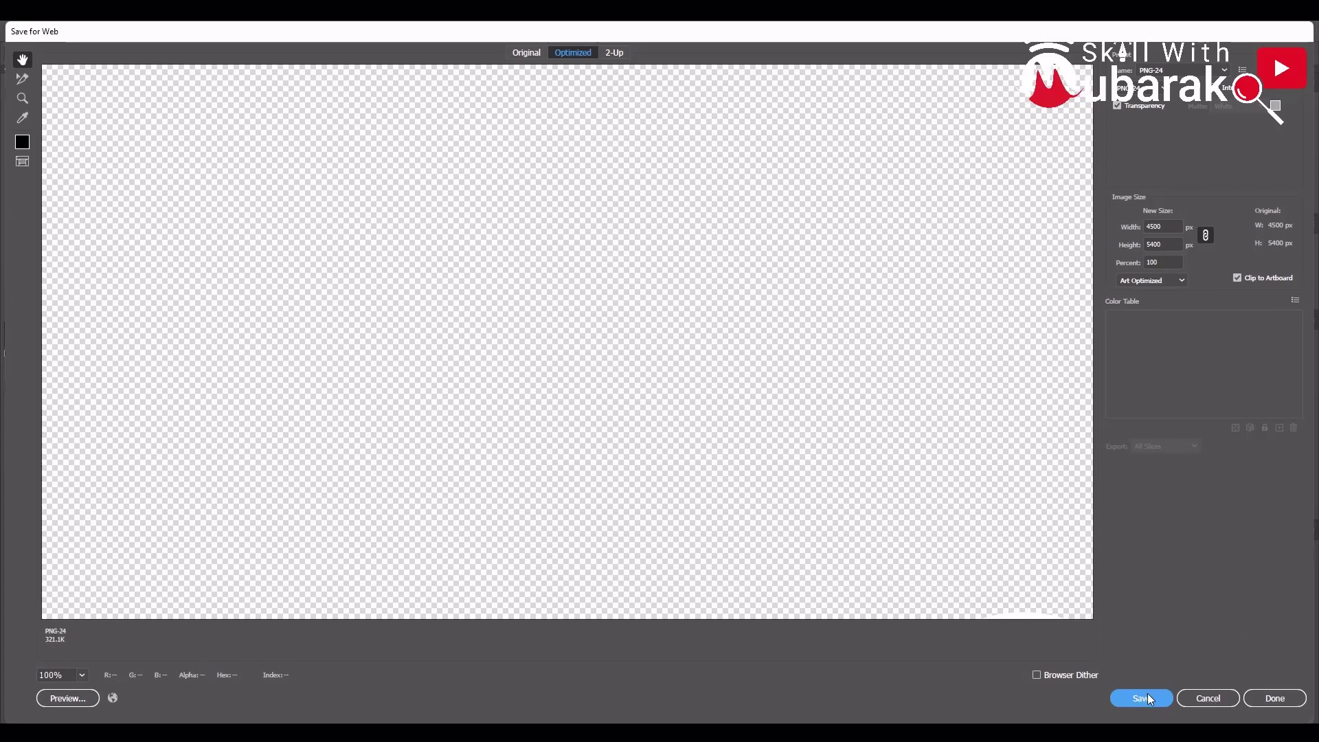
Save the transparent PNG-24 as Demo on the Desktop, then minimise Illustrator
left_click(1143, 698)
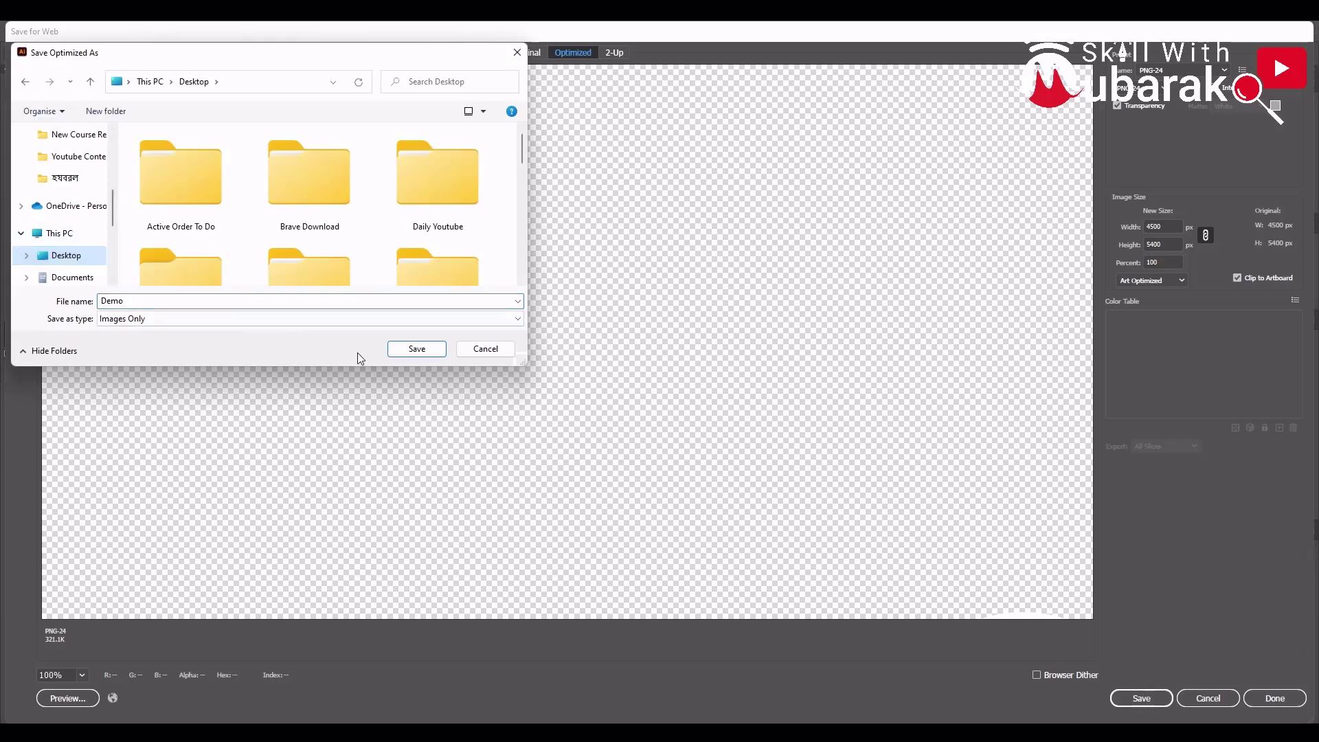
left_click(403, 350)
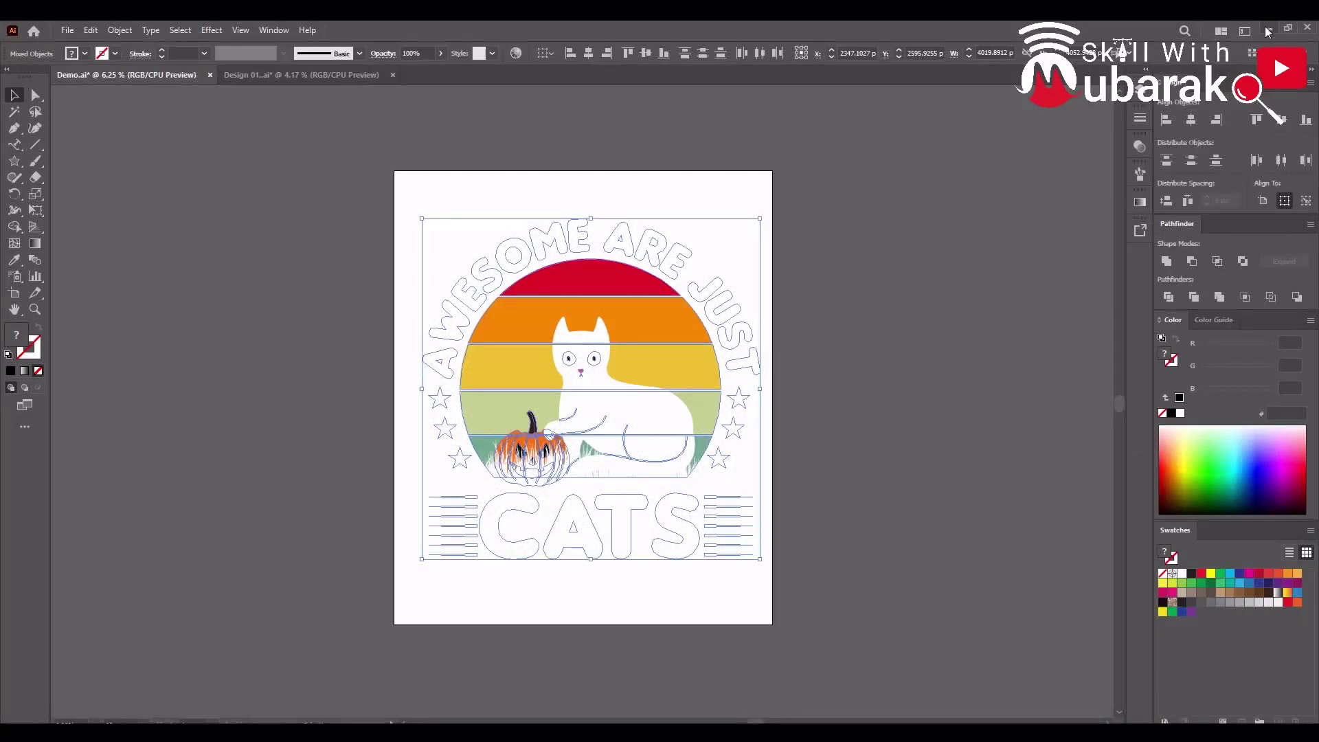
left_click(1268, 31)
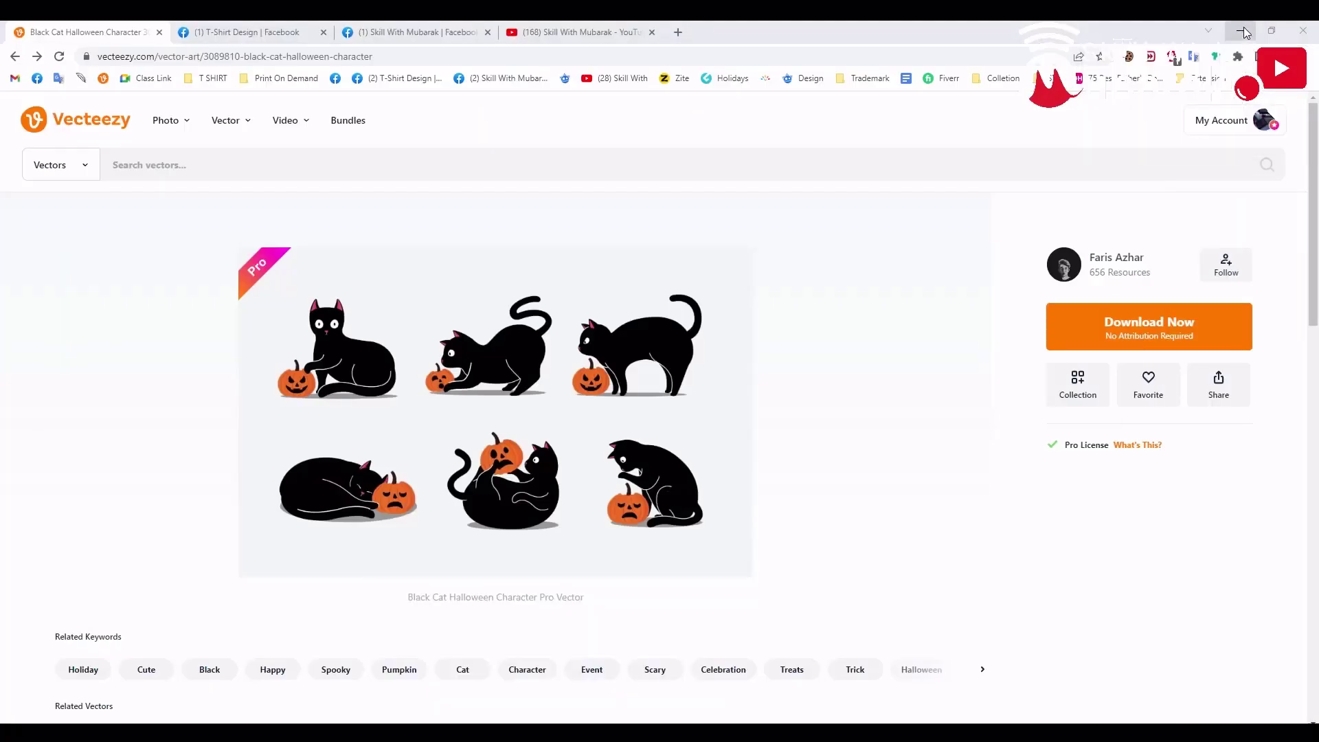
Open Demo.png from the desktop in Photos, maximise it to check, then close it
left_click(1243, 31)
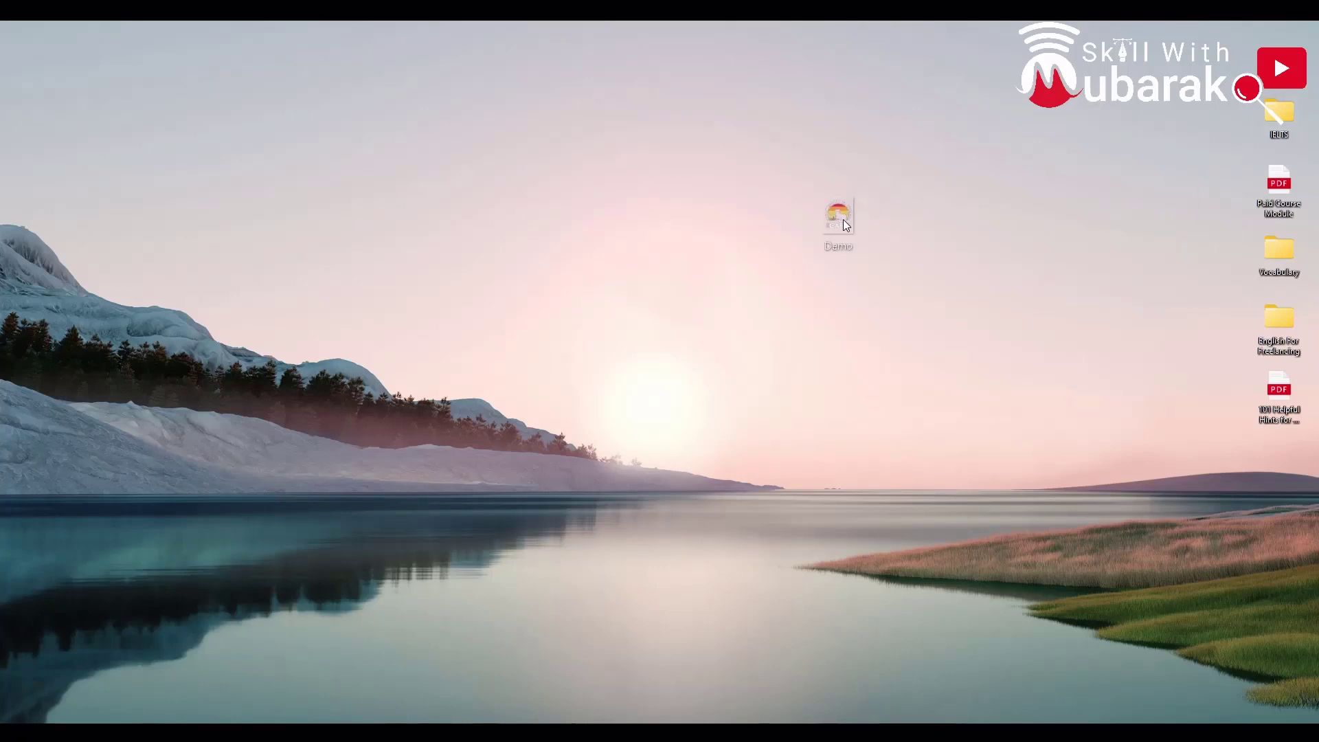
left_click_drag(844, 220, 846, 221)
left_click_drag(1318, 206, 551, 88)
left_click(859, 78)
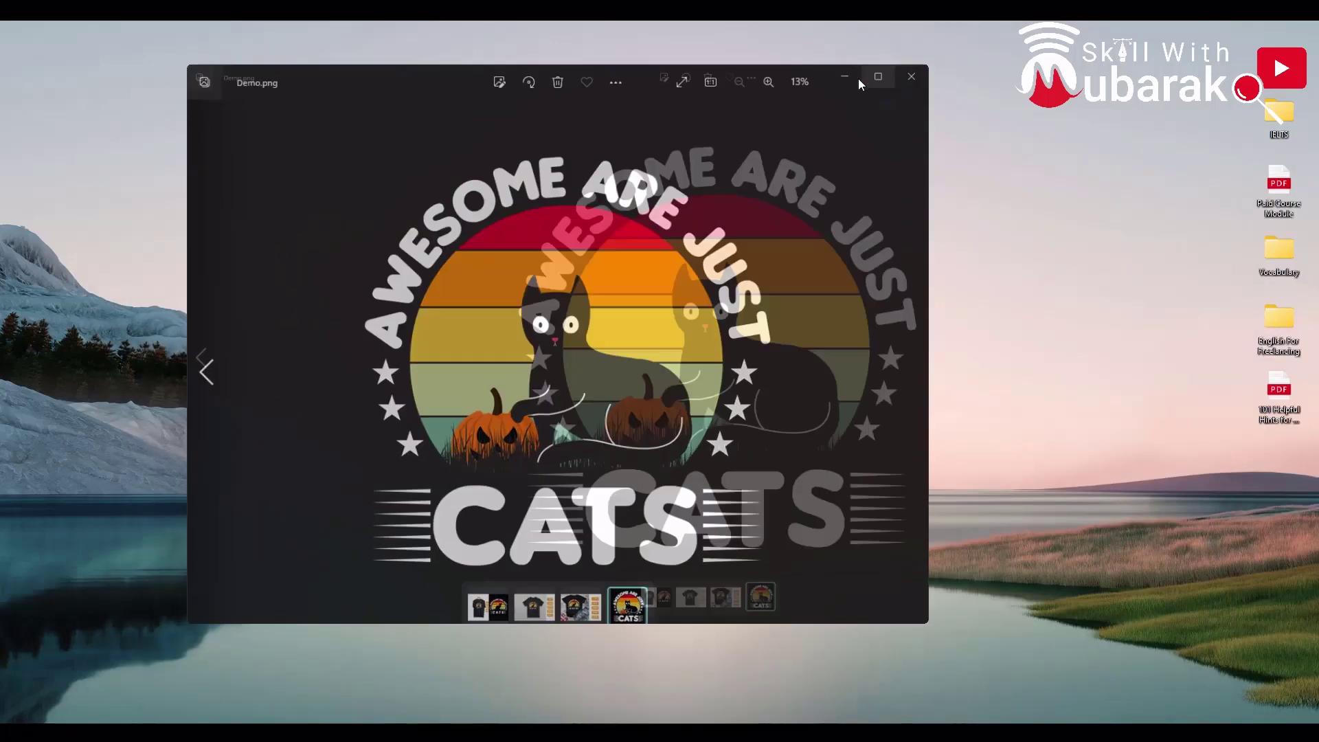
left_click(864, 78)
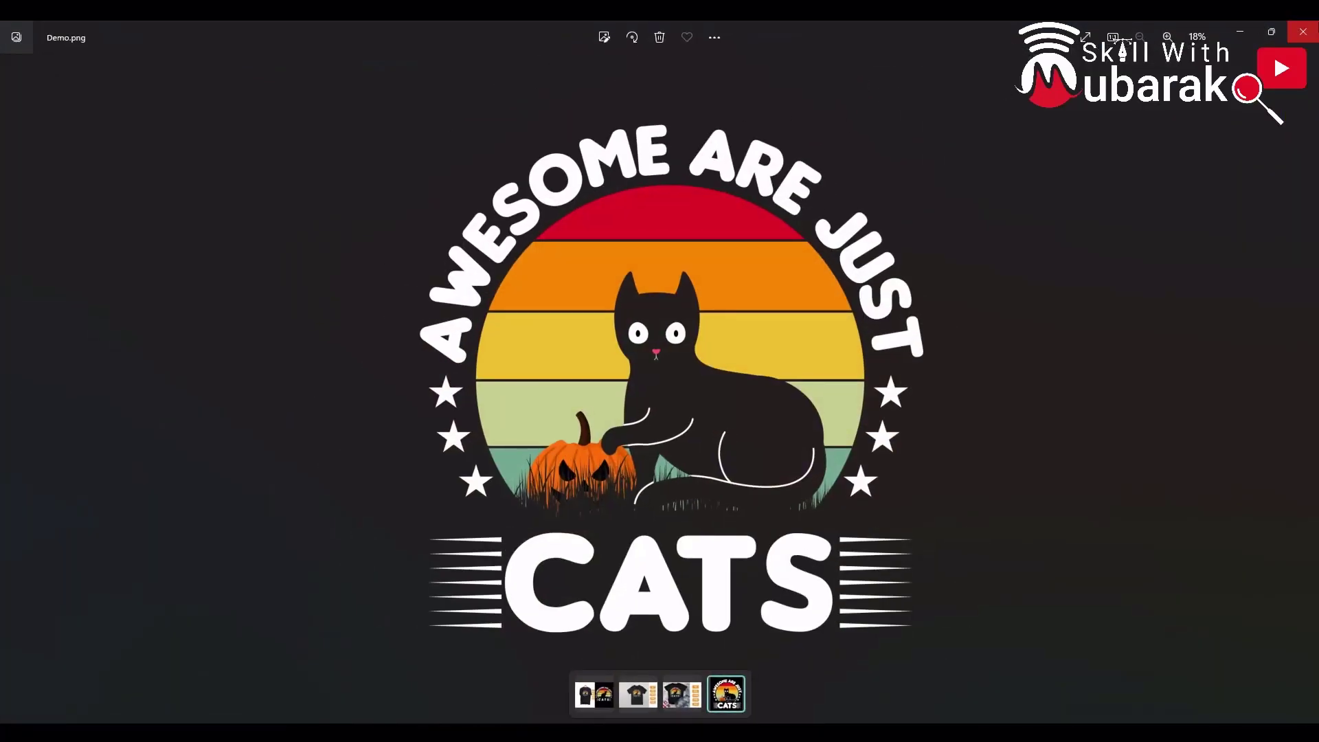
left_click(1303, 32)
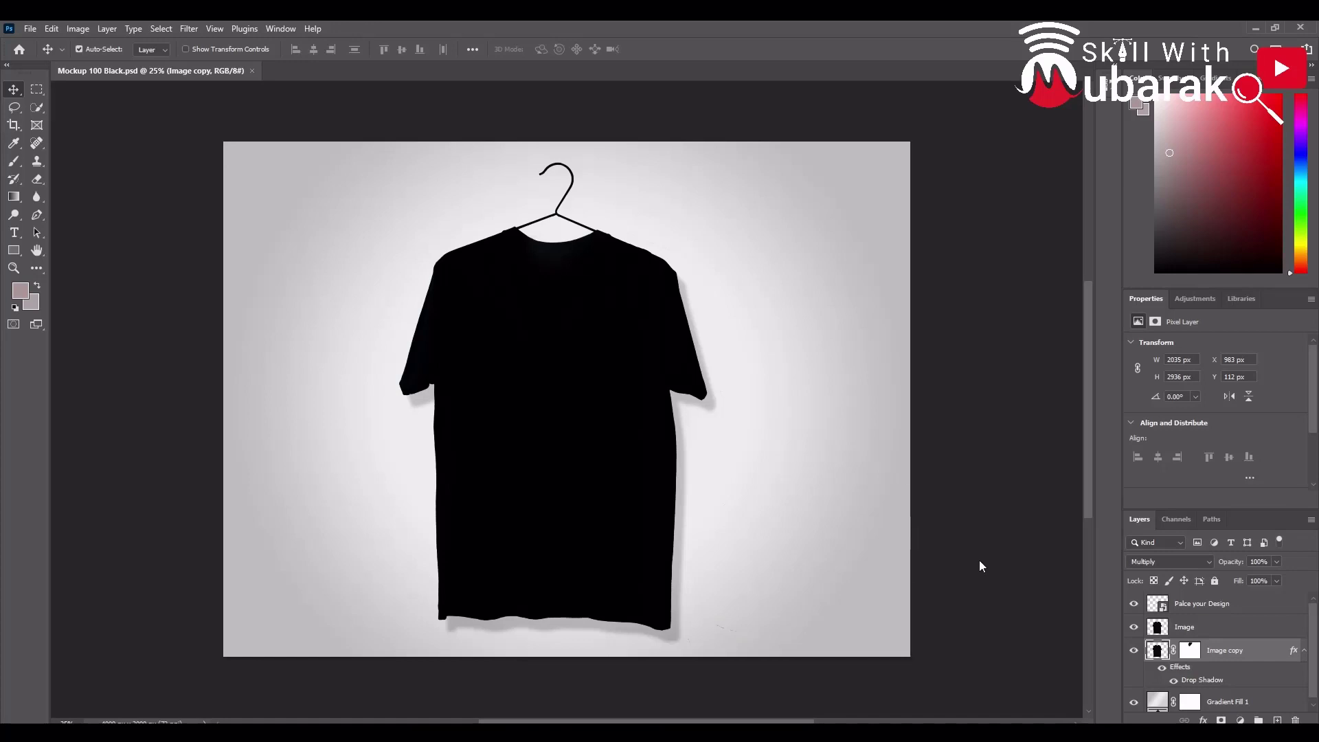
Open the contents of the 'Palce your Design' smart object
scroll(1219, 633, "down", 1)
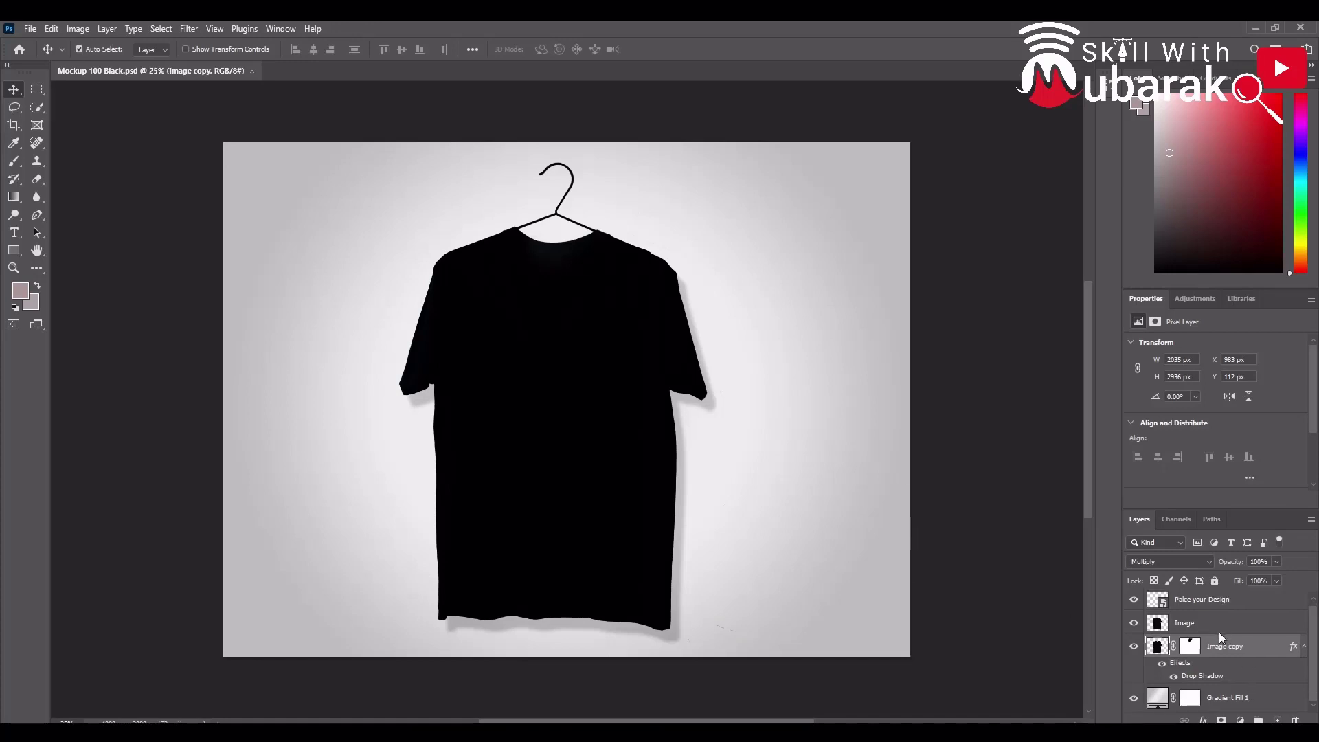
left_click(1162, 602)
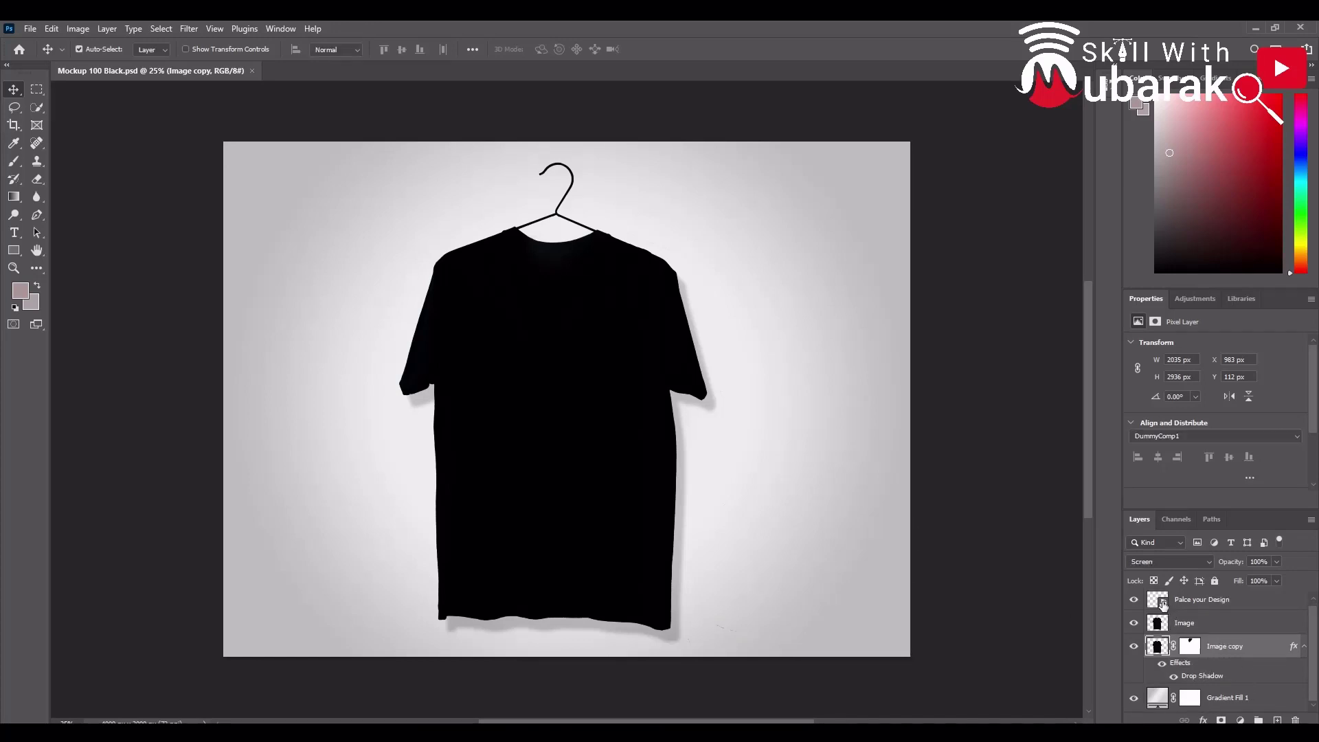
double_click(1161, 607)
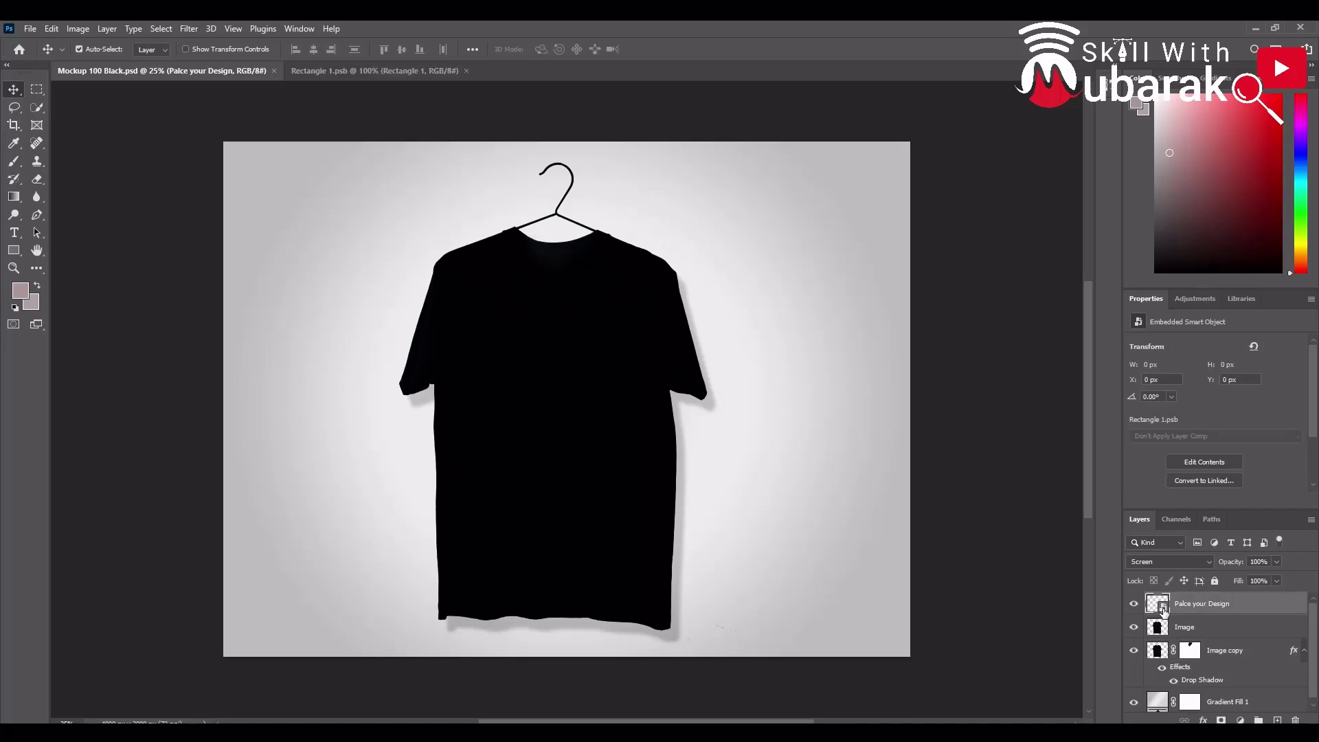
Place Demo.png embedded in the smart object, commit, save, and return to the mockup
left_click(30, 28)
left_click(59, 308)
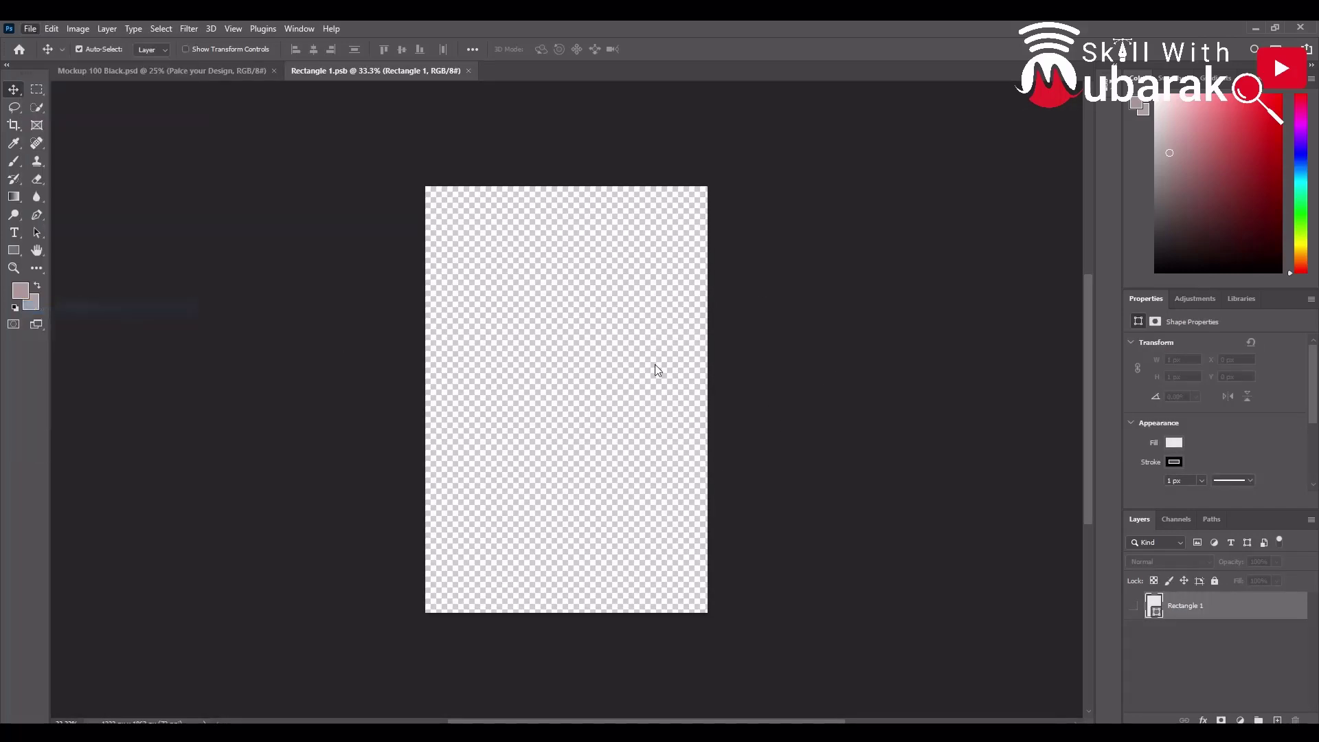
scroll(408, 228, "down", 10)
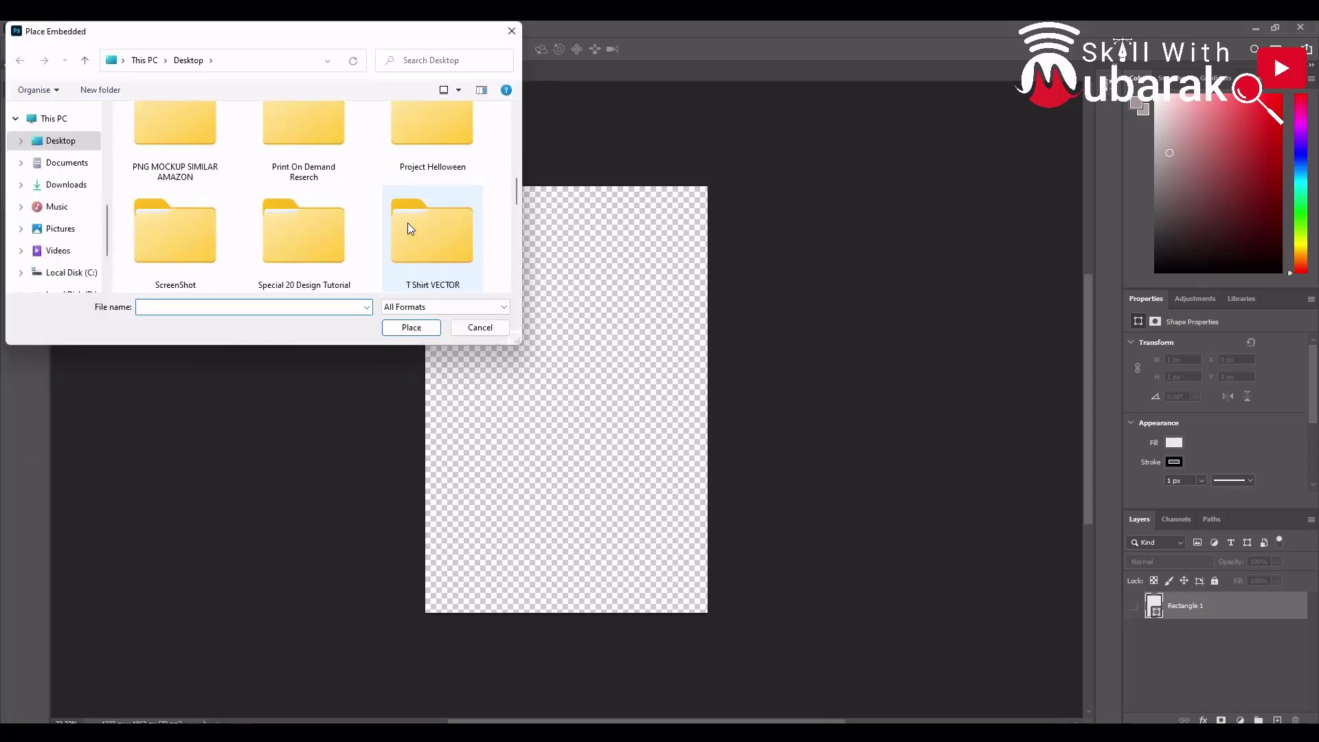
scroll(408, 227, "up", 3)
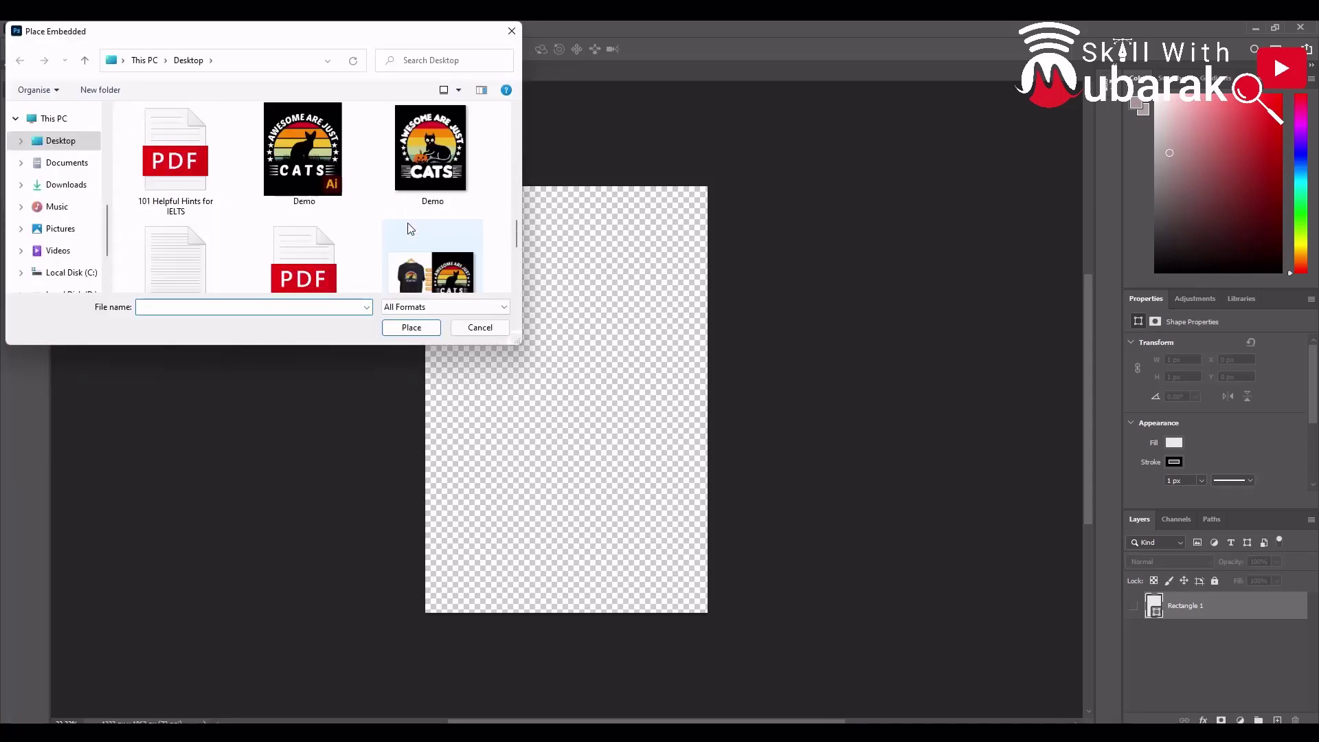
double_click(433, 184)
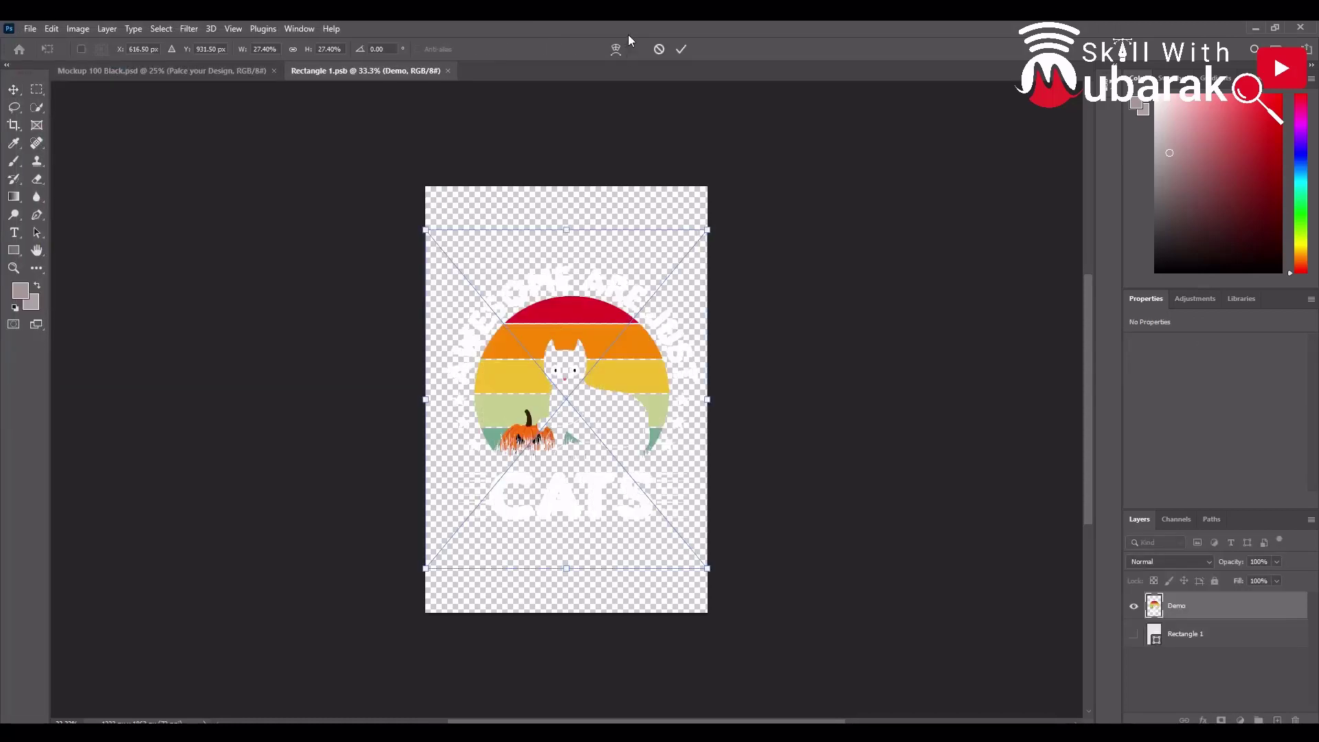
left_click(681, 49)
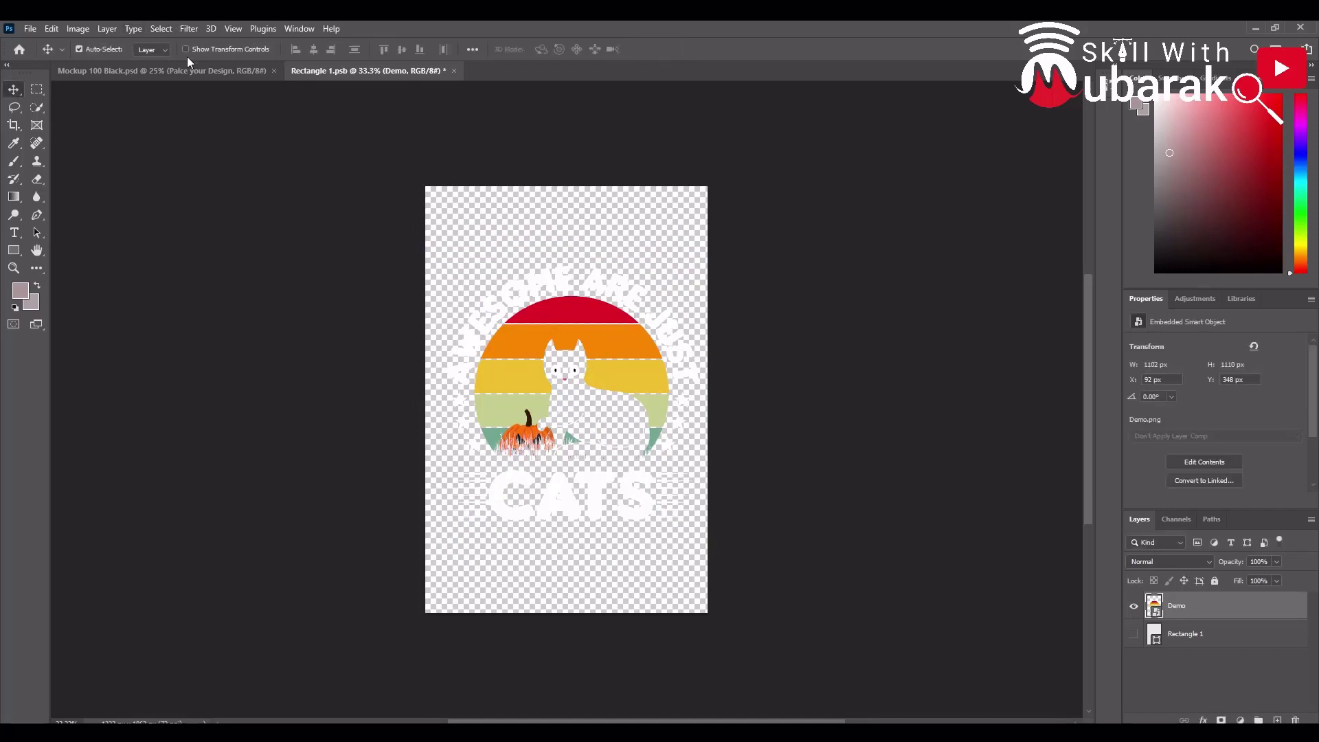
key("ctrl+s")
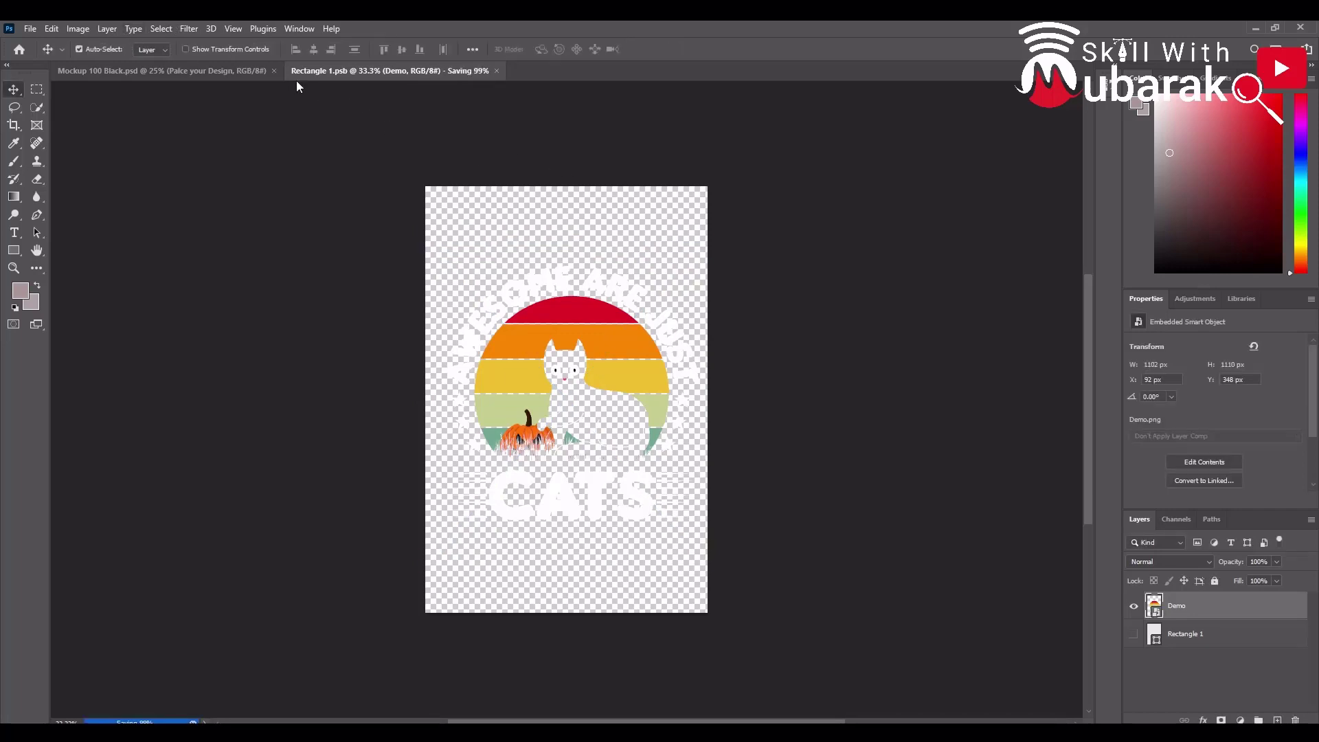
left_click(223, 64)
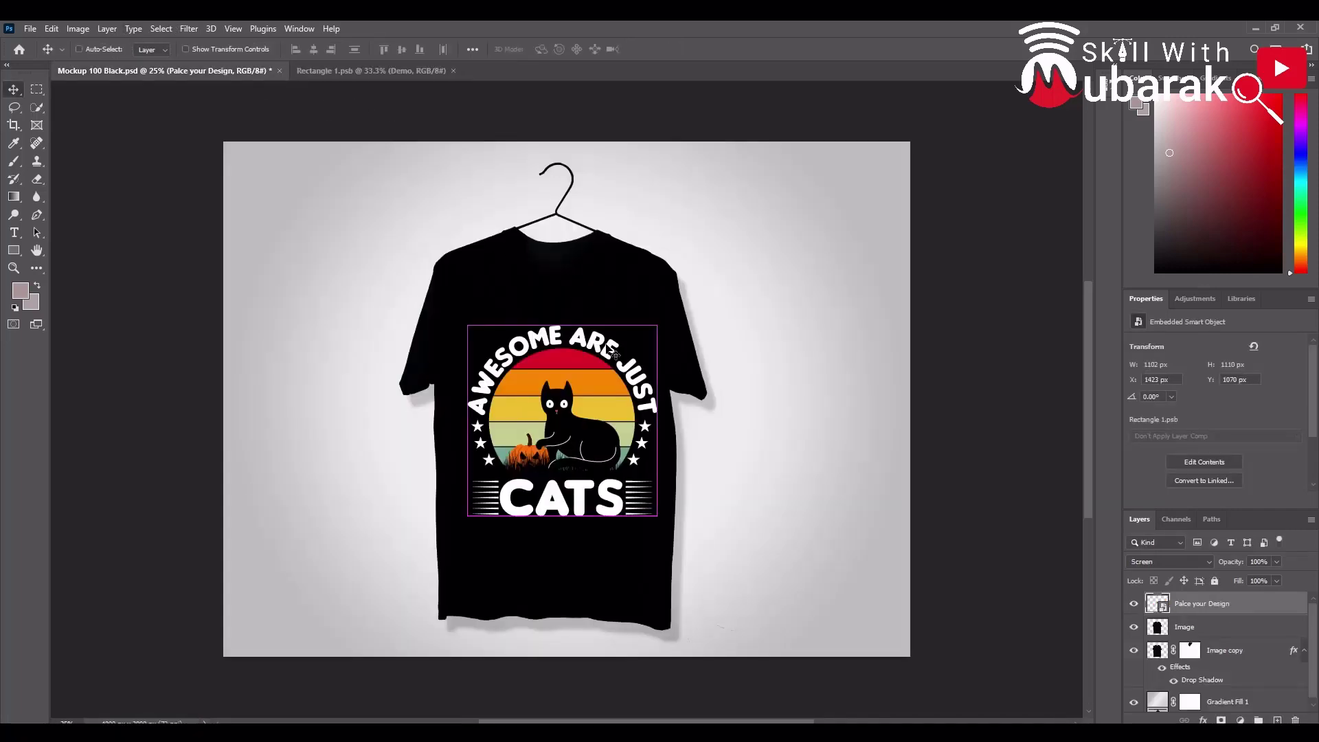
Free-transform the design to move it slightly up and left on the shirt
key("ctrl+t")
left_click_drag(614, 408, 606, 388)
left_click(683, 48)
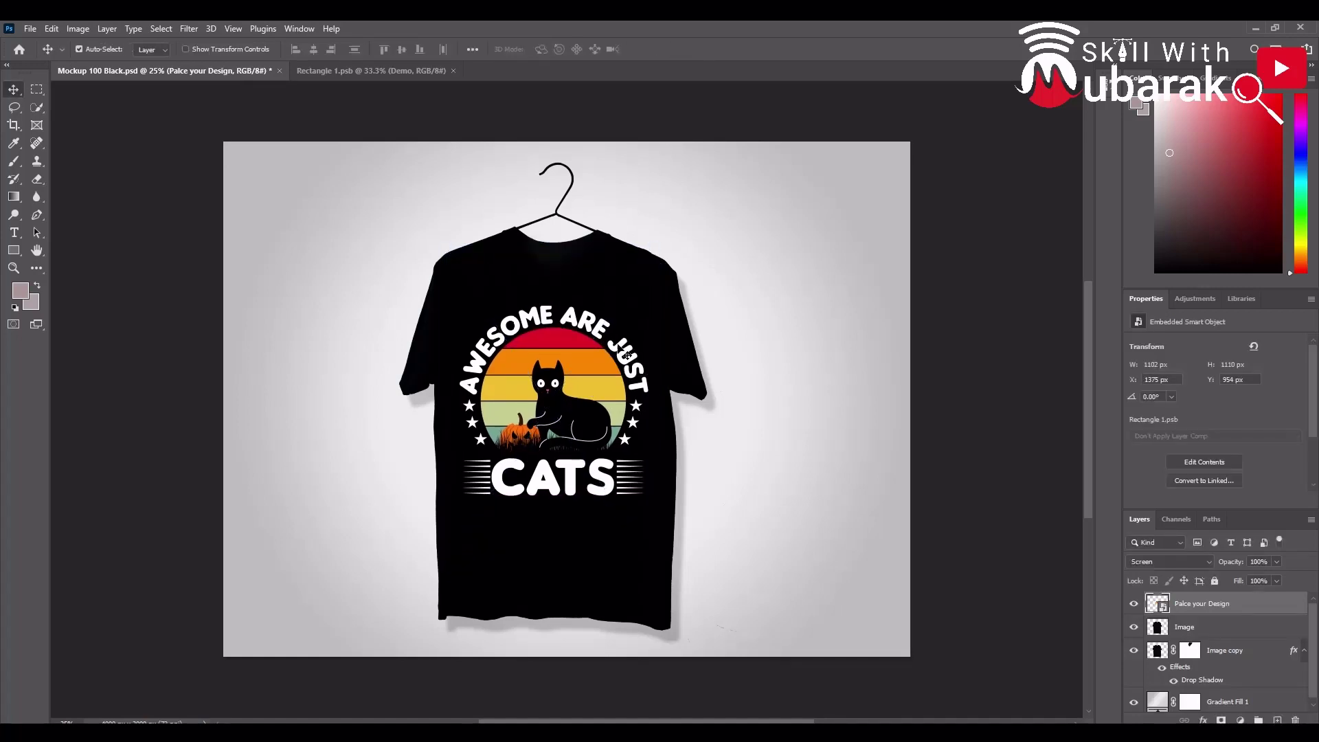
scroll(578, 402, "down", 1)
scroll(575, 400, "up", 1)
key("ctrl")
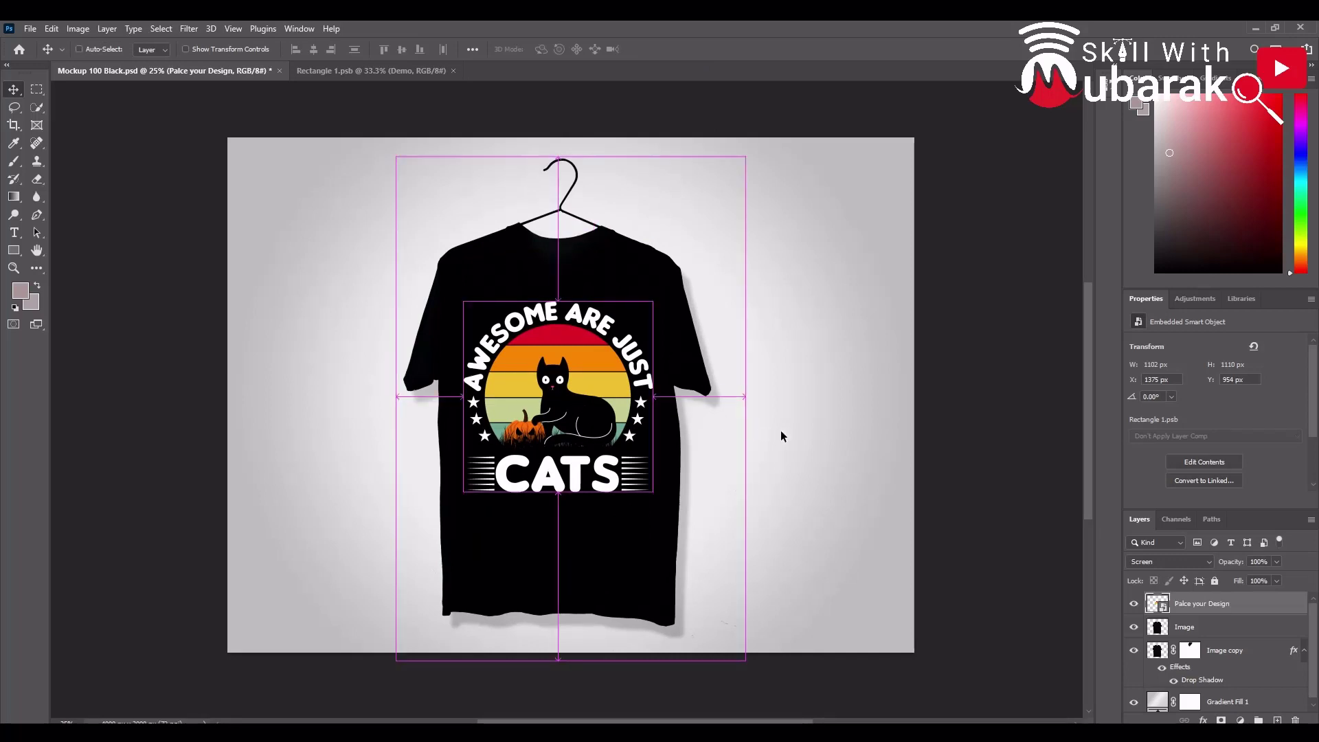
Export the mockup via Save for Web as JPEG Mockup-100-Black on the Desktop
key("ctrl+alt+shift+s")
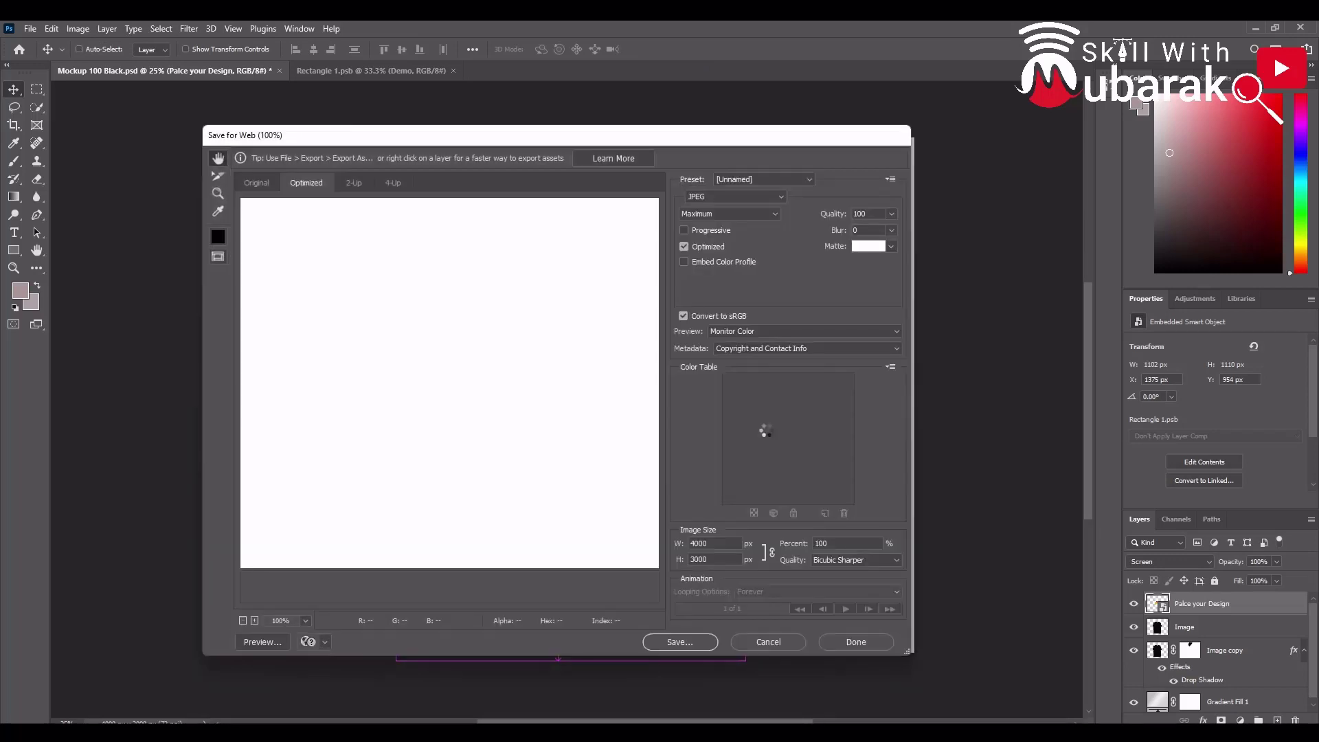
left_click(706, 646)
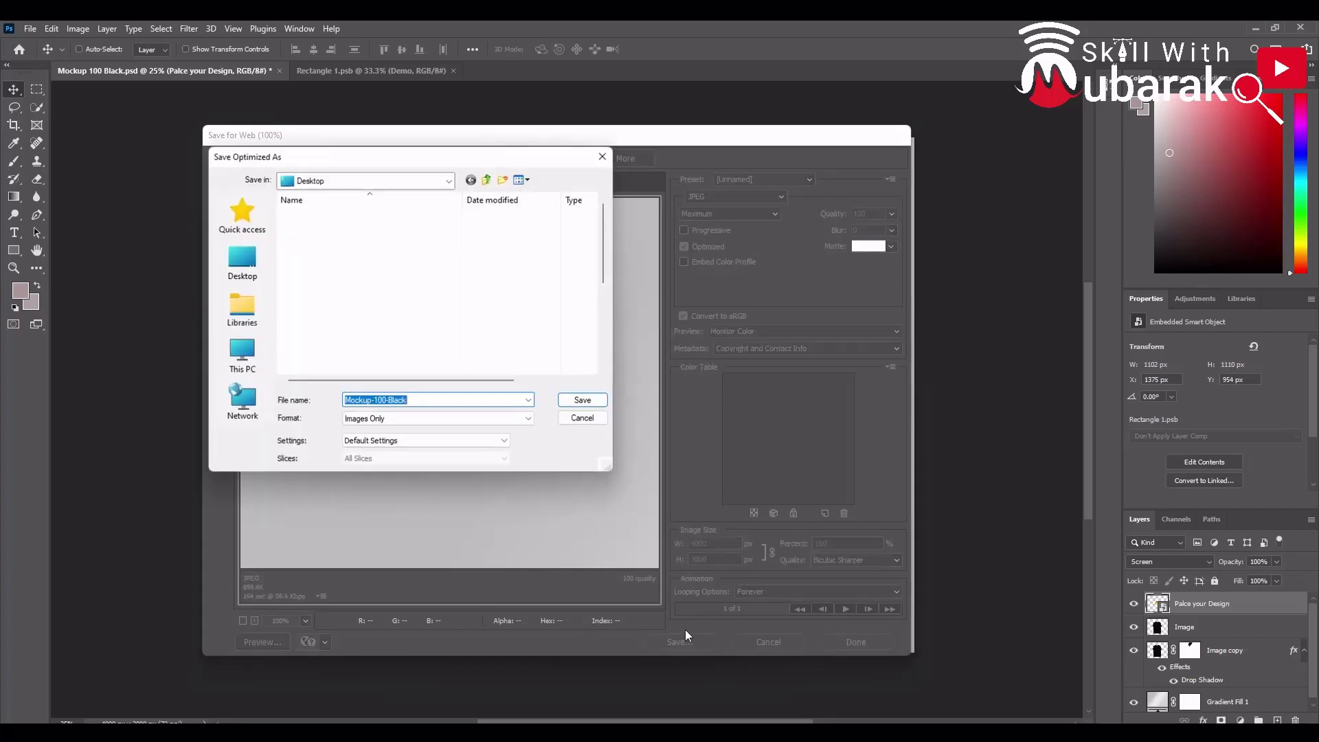
left_click(247, 268)
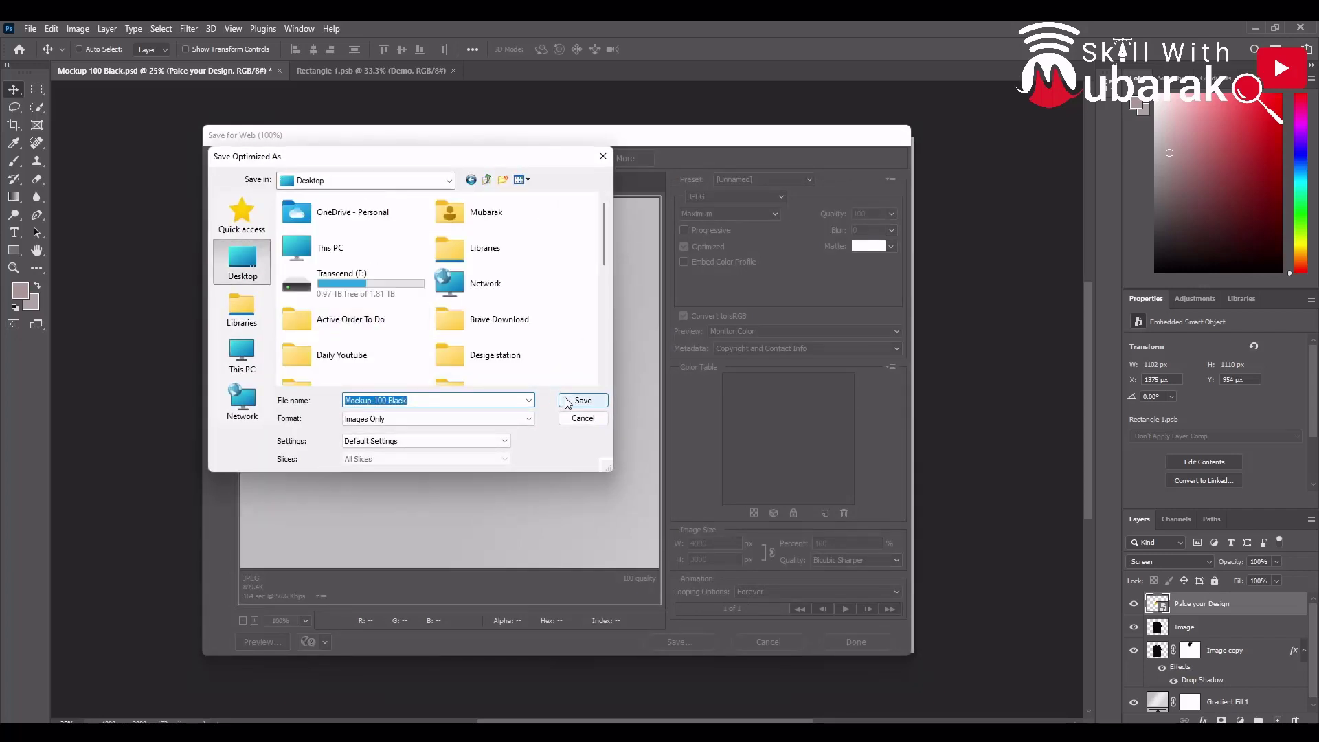
left_click(575, 401)
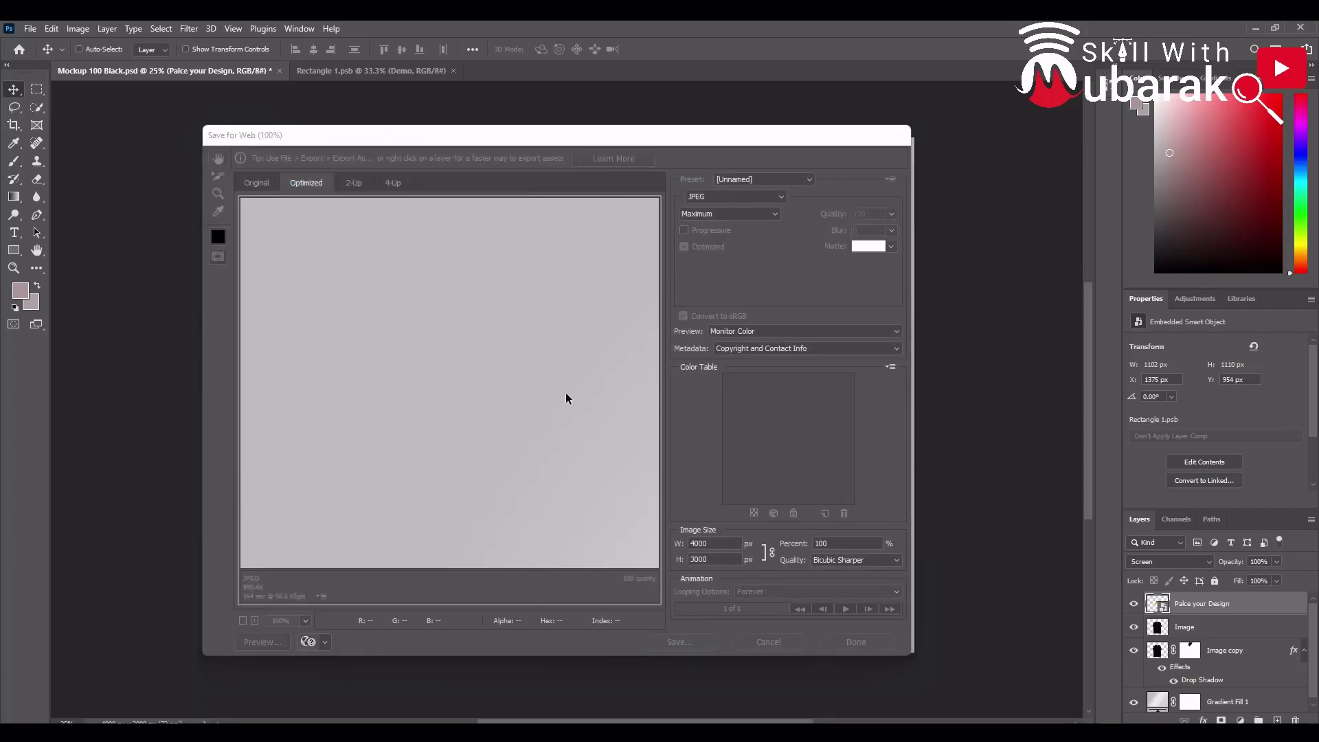
key("super+d")
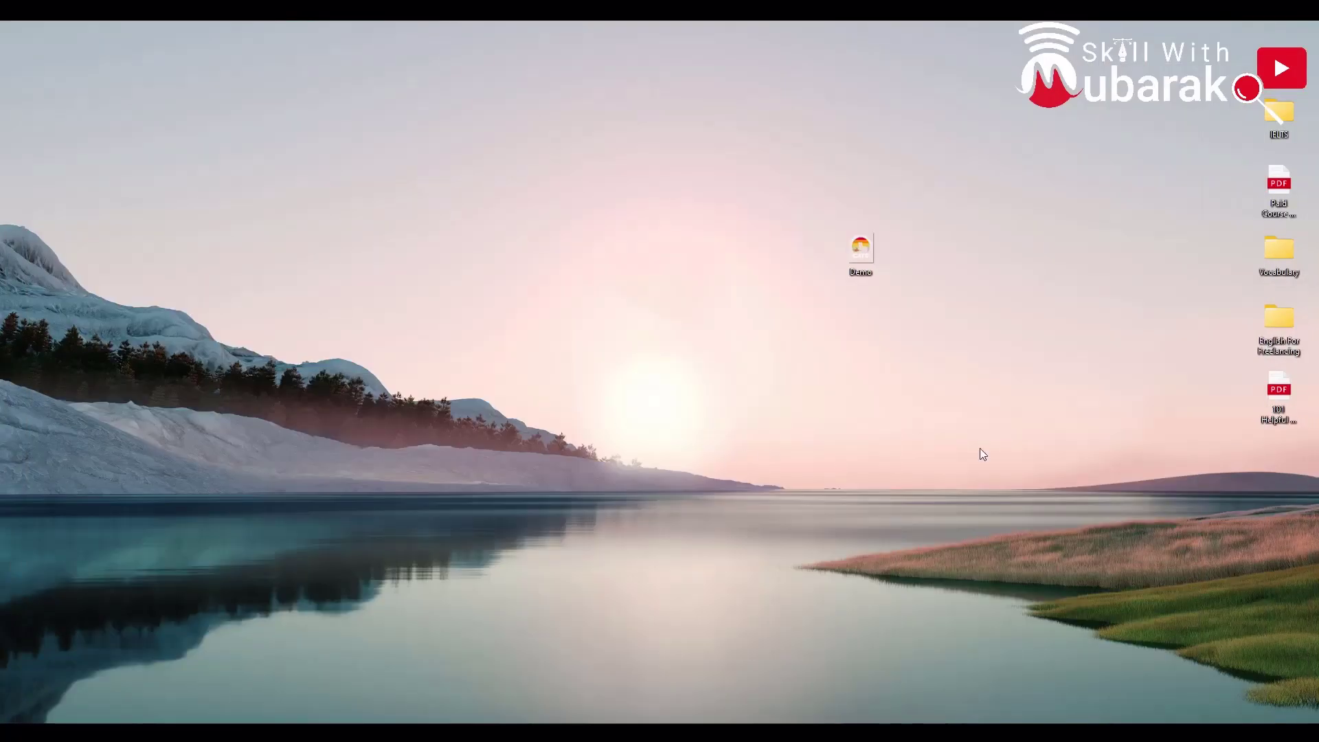